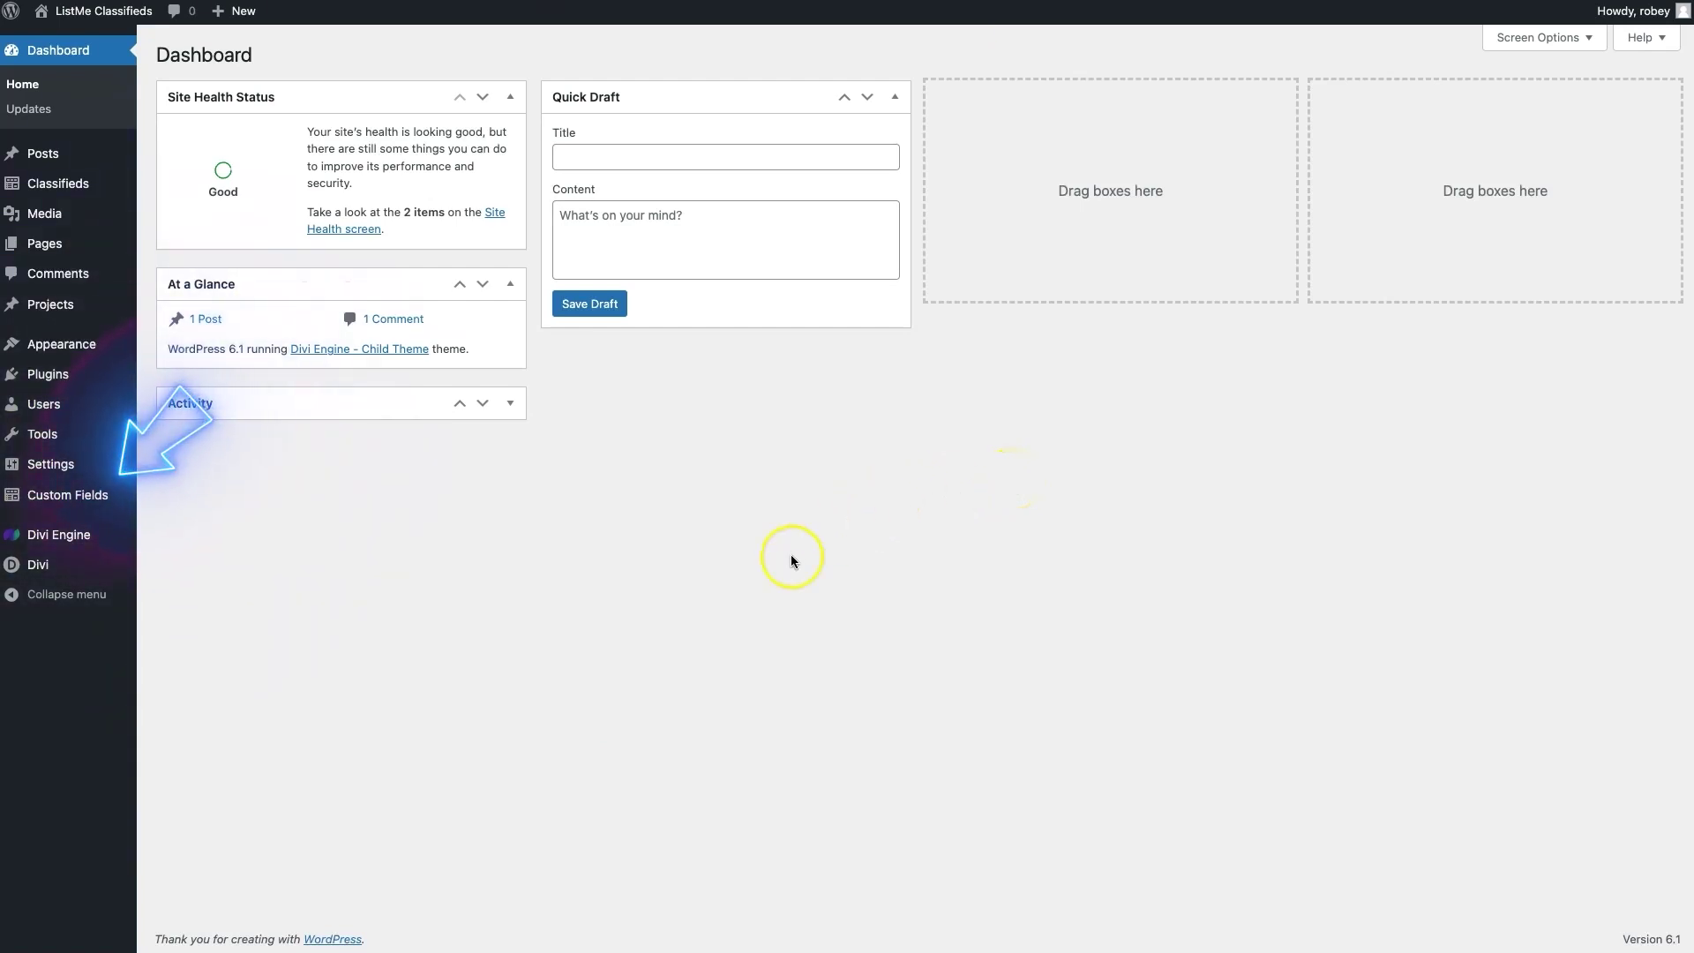
- Create a new custom field group titled "Classifieds ACF"
{"action": "mouse_move", "coordinate": [103, 498]}
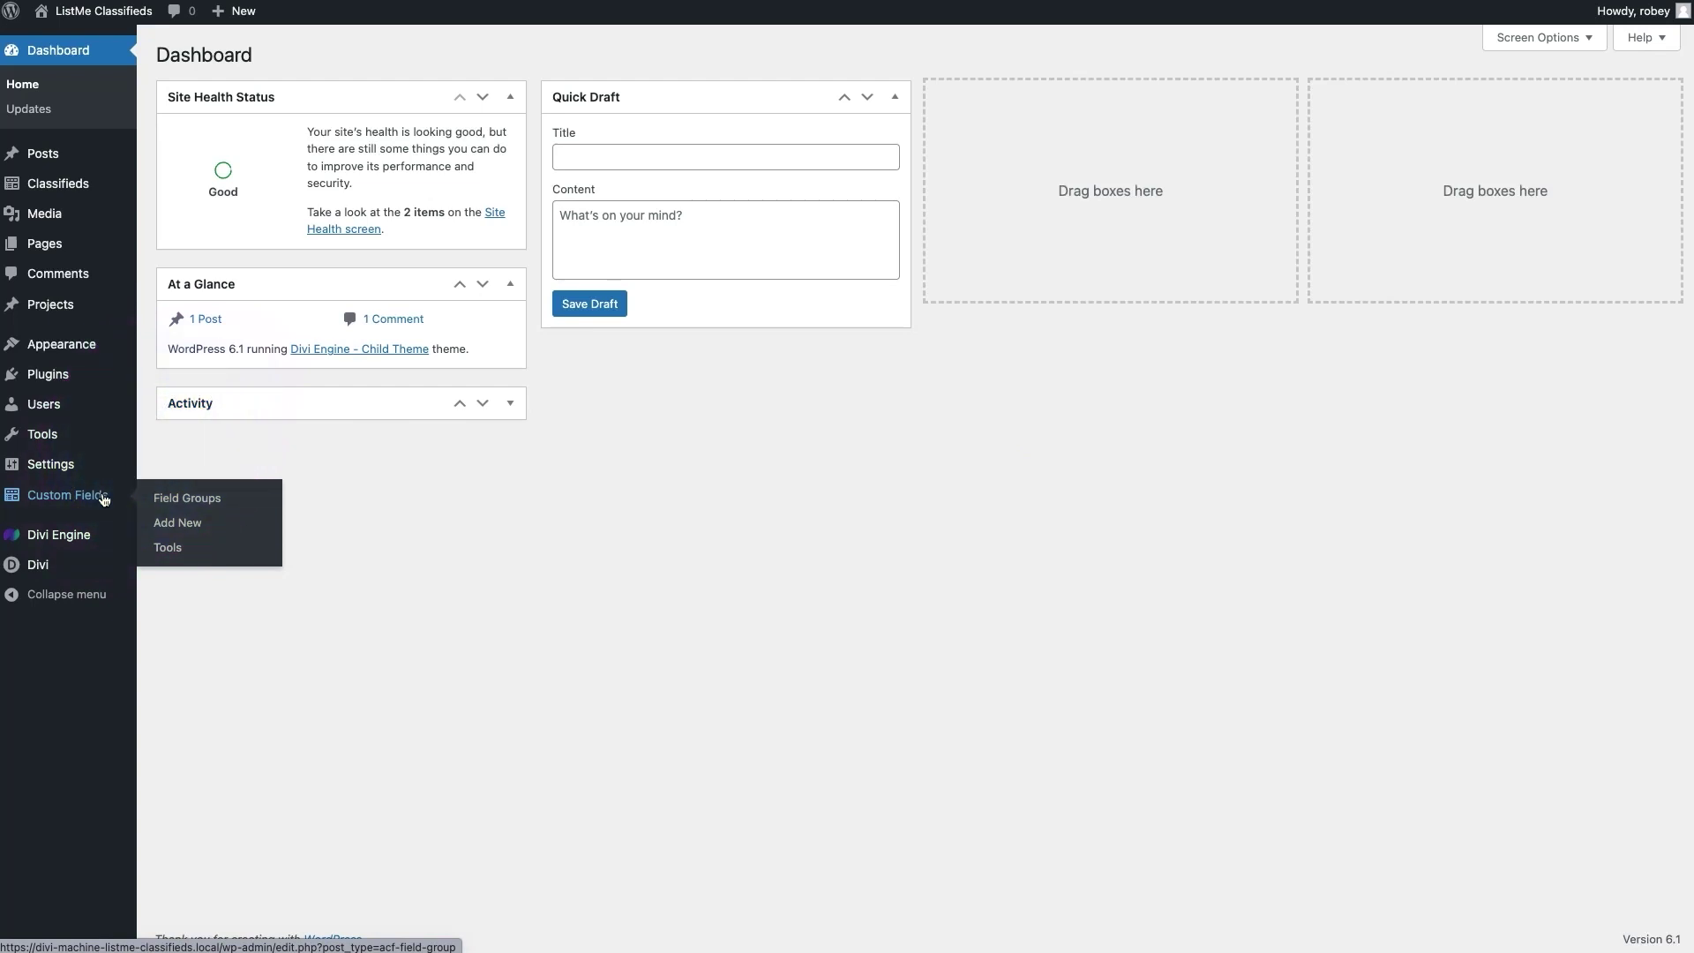
{"action": "left_click", "coordinate": [177, 500]}
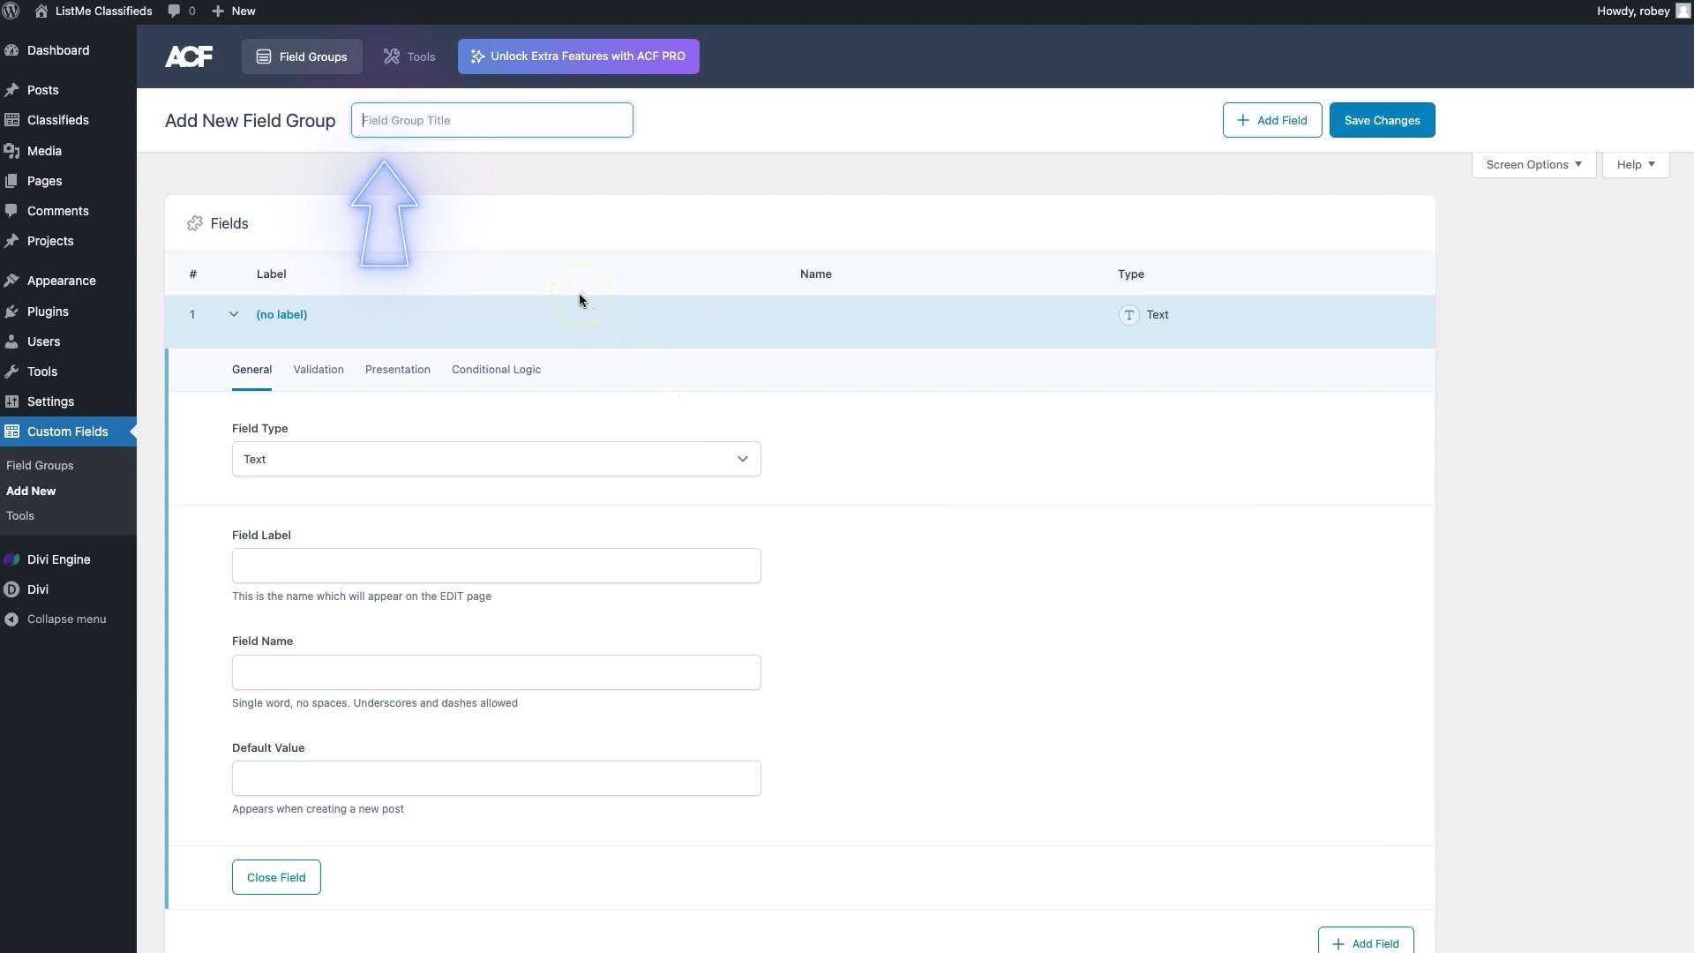
{"action": "type", "text": "Classif"}
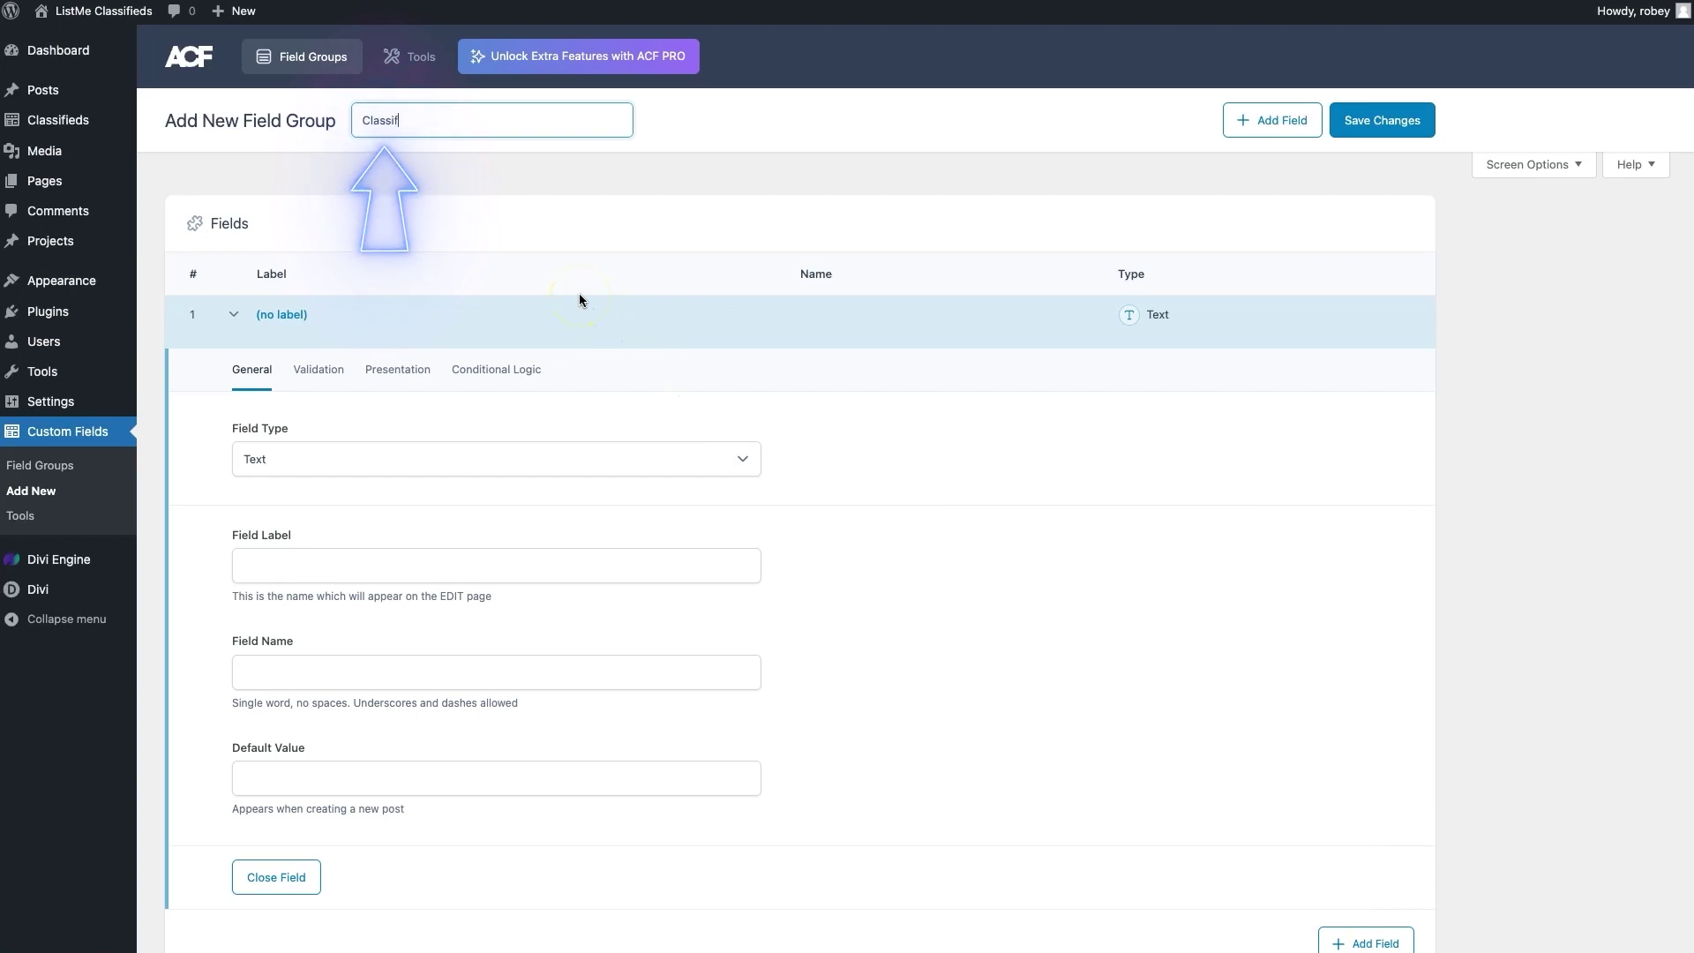
{"action": "type", "text": "ieds ACF"}
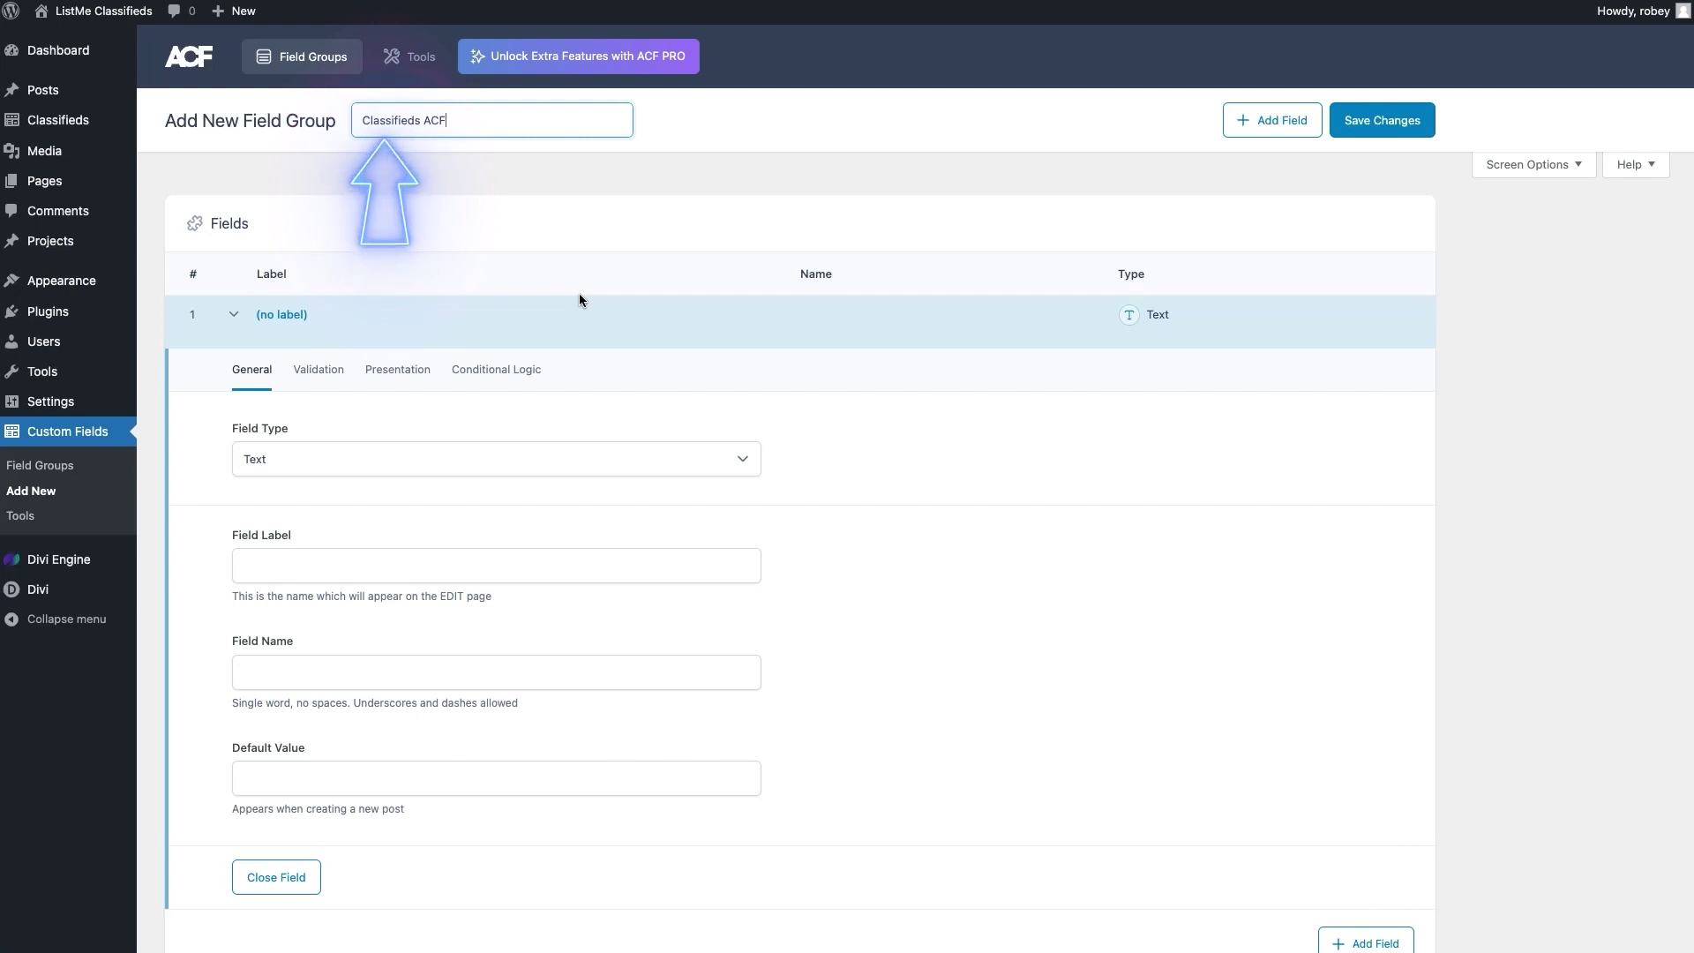
- Set up the group's first field as a Text field labelled "Contact name" with no default value, and collapse its settings
{"action": "scroll", "coordinate": [533, 382], "scroll_direction": "down", "scroll_amount": 1}
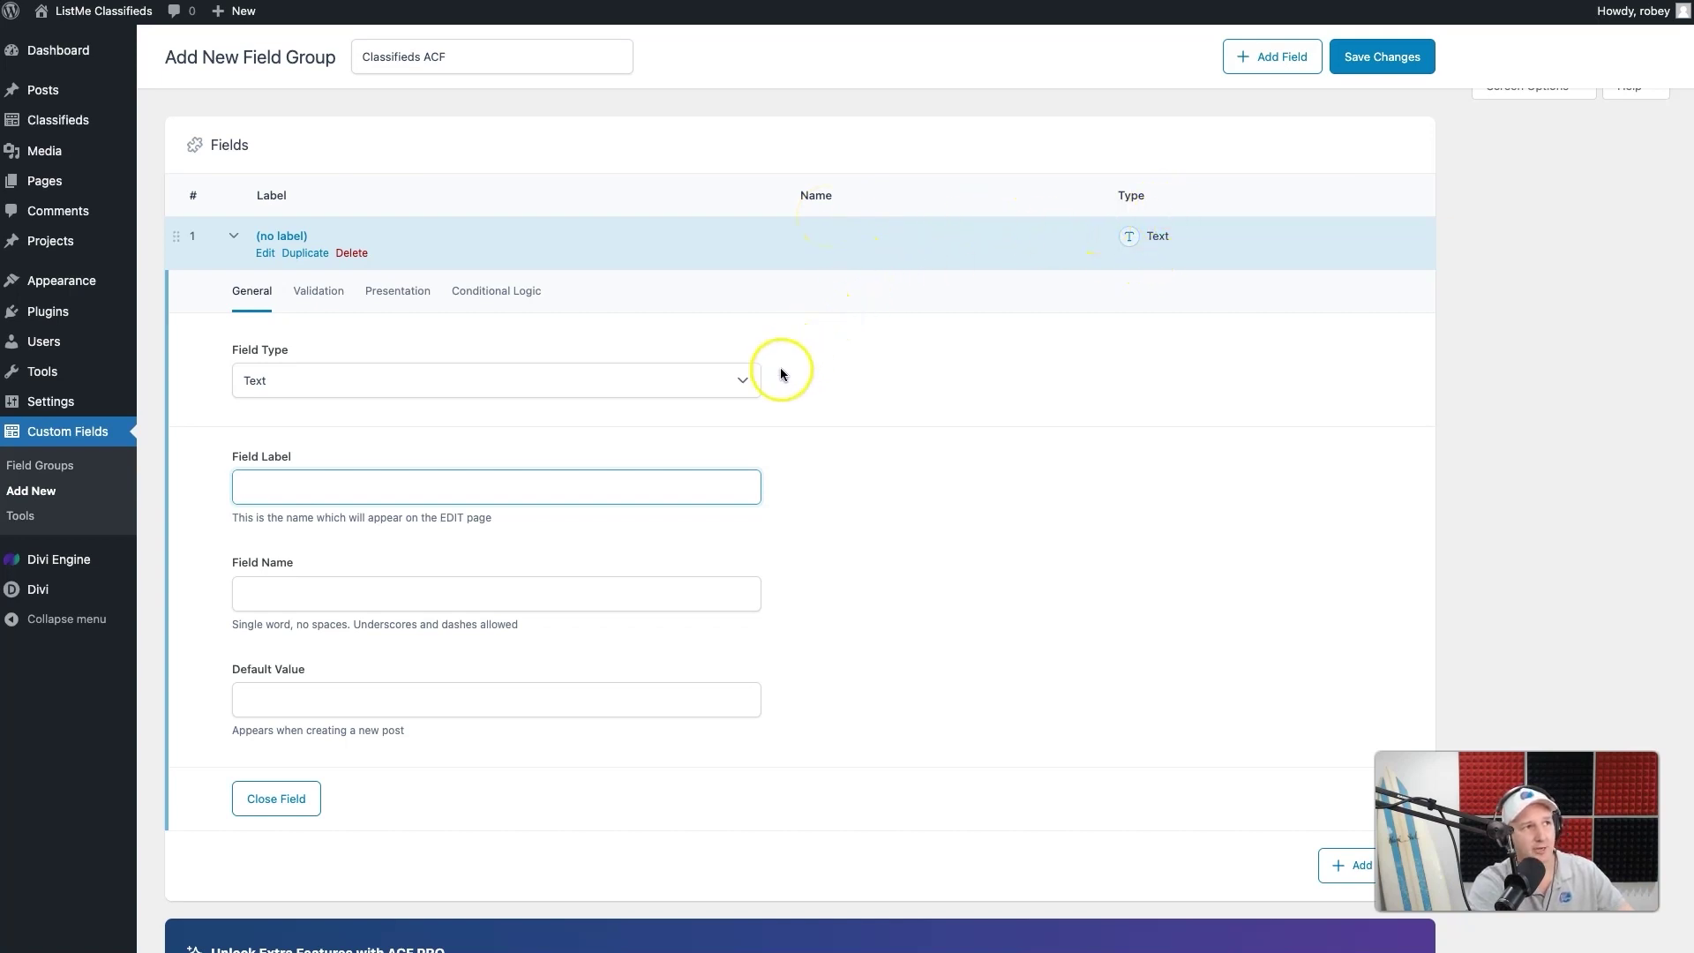
{"action": "left_click", "coordinate": [746, 378]}
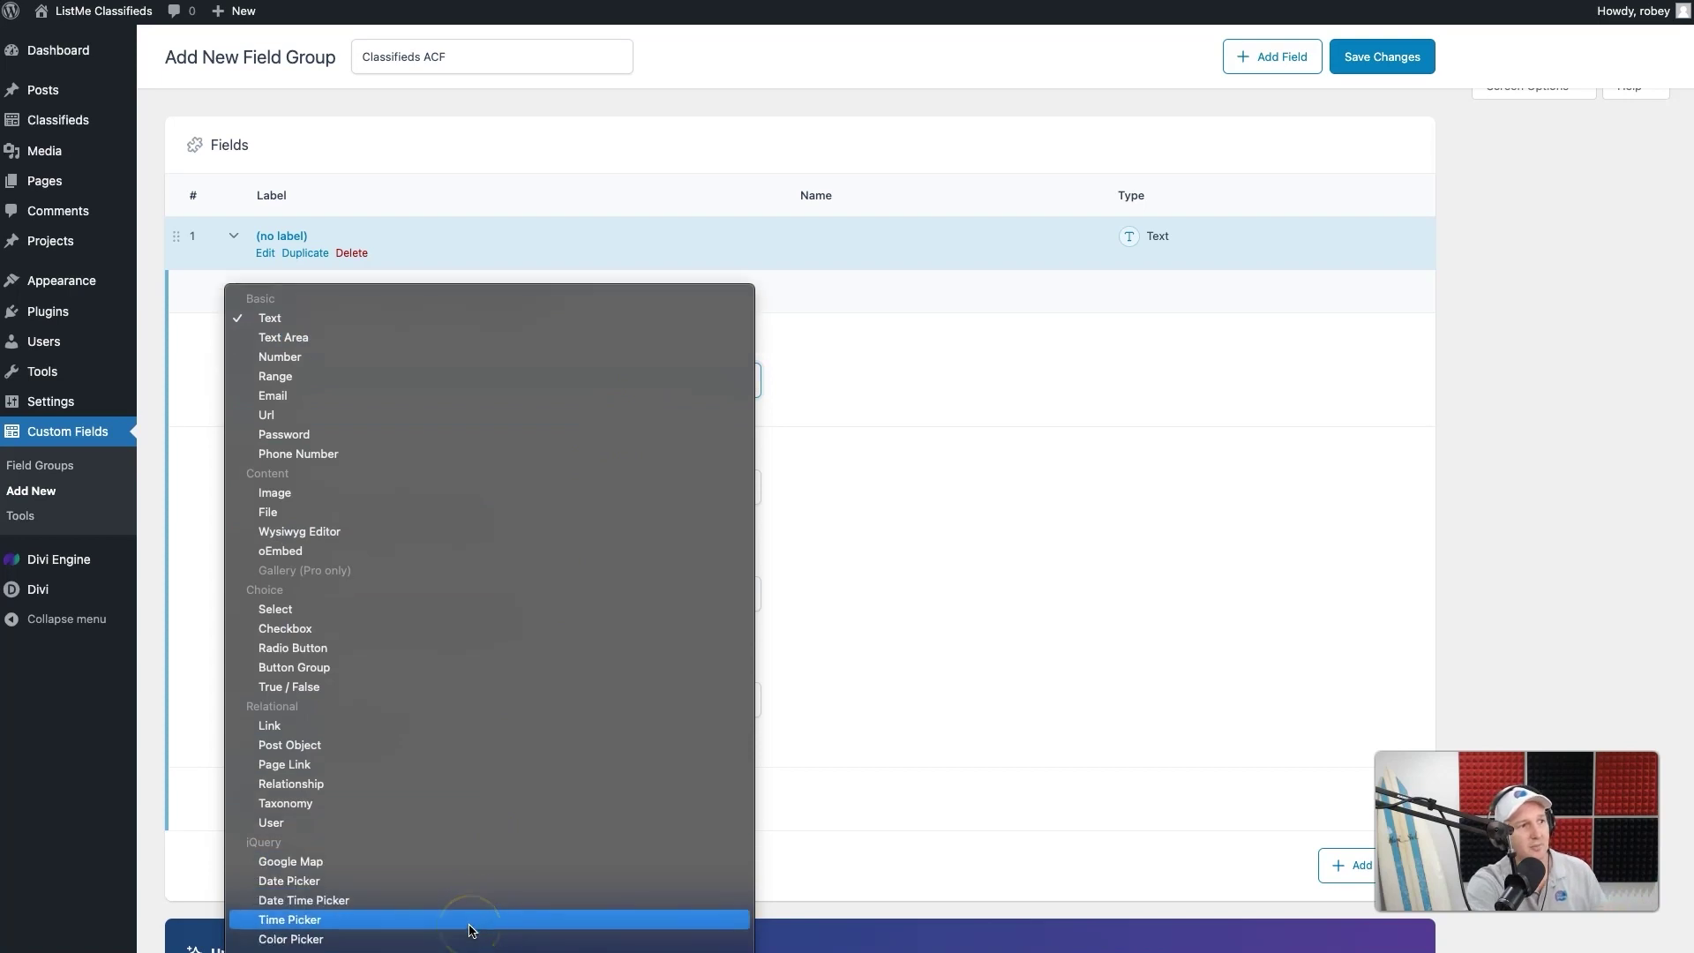
{"action": "left_click", "coordinate": [472, 922]}
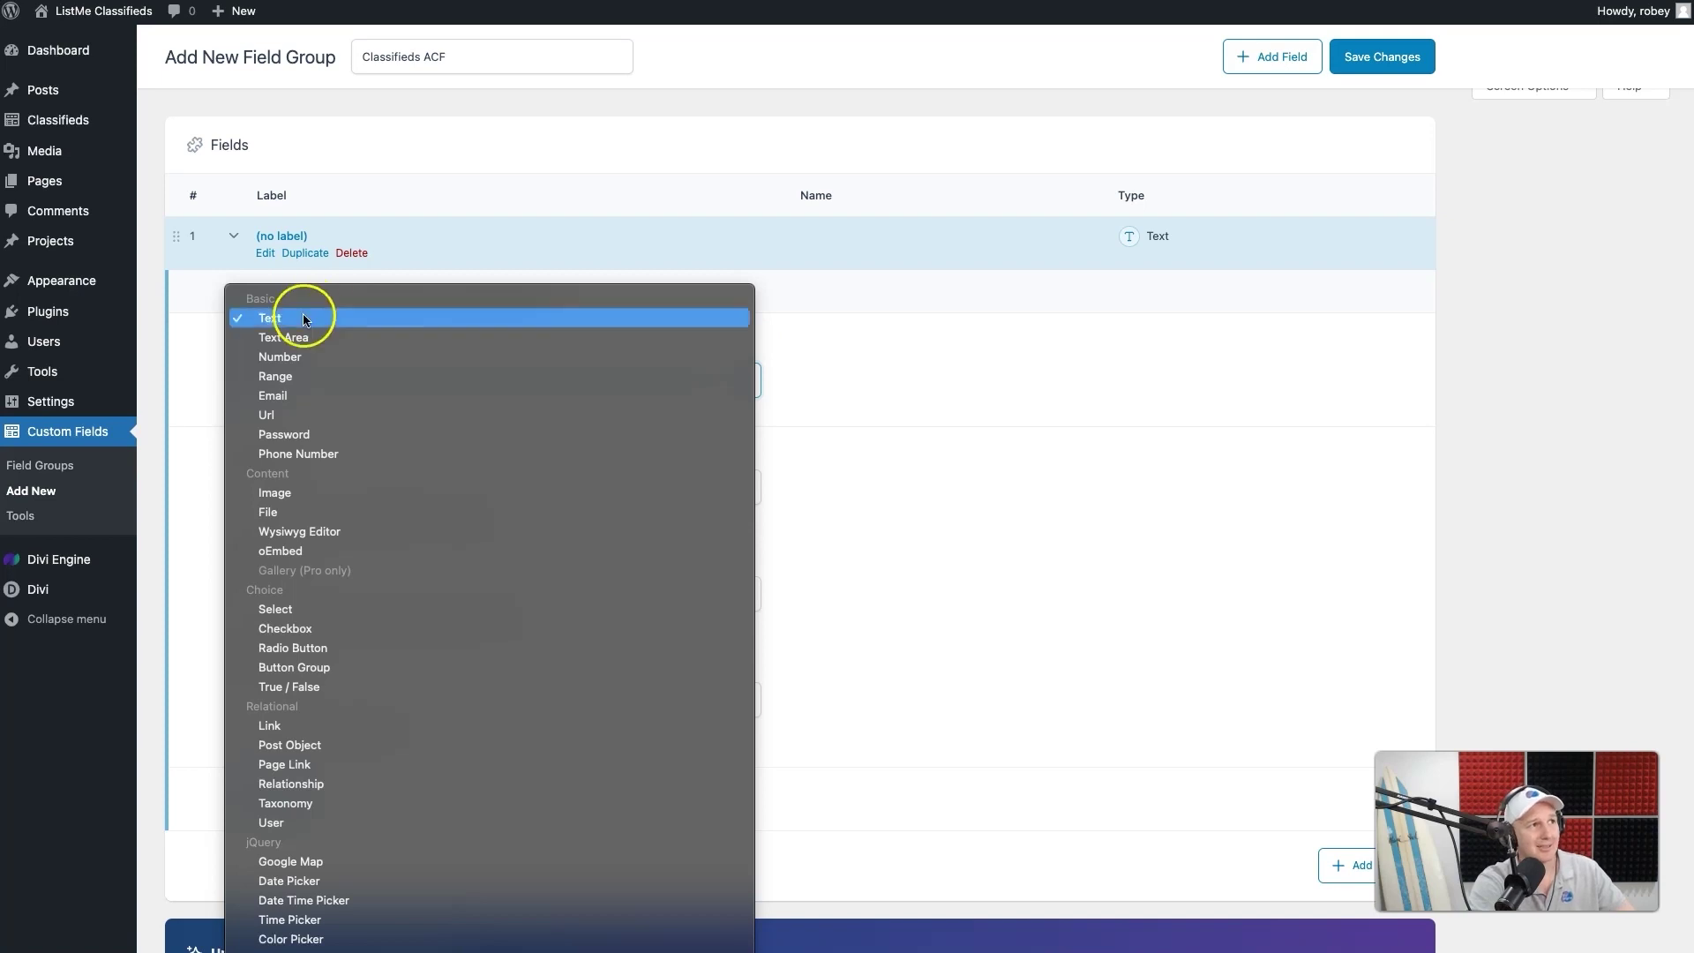
{"action": "left_click", "coordinate": [1032, 382]}
{"action": "left_click", "coordinate": [387, 490]}
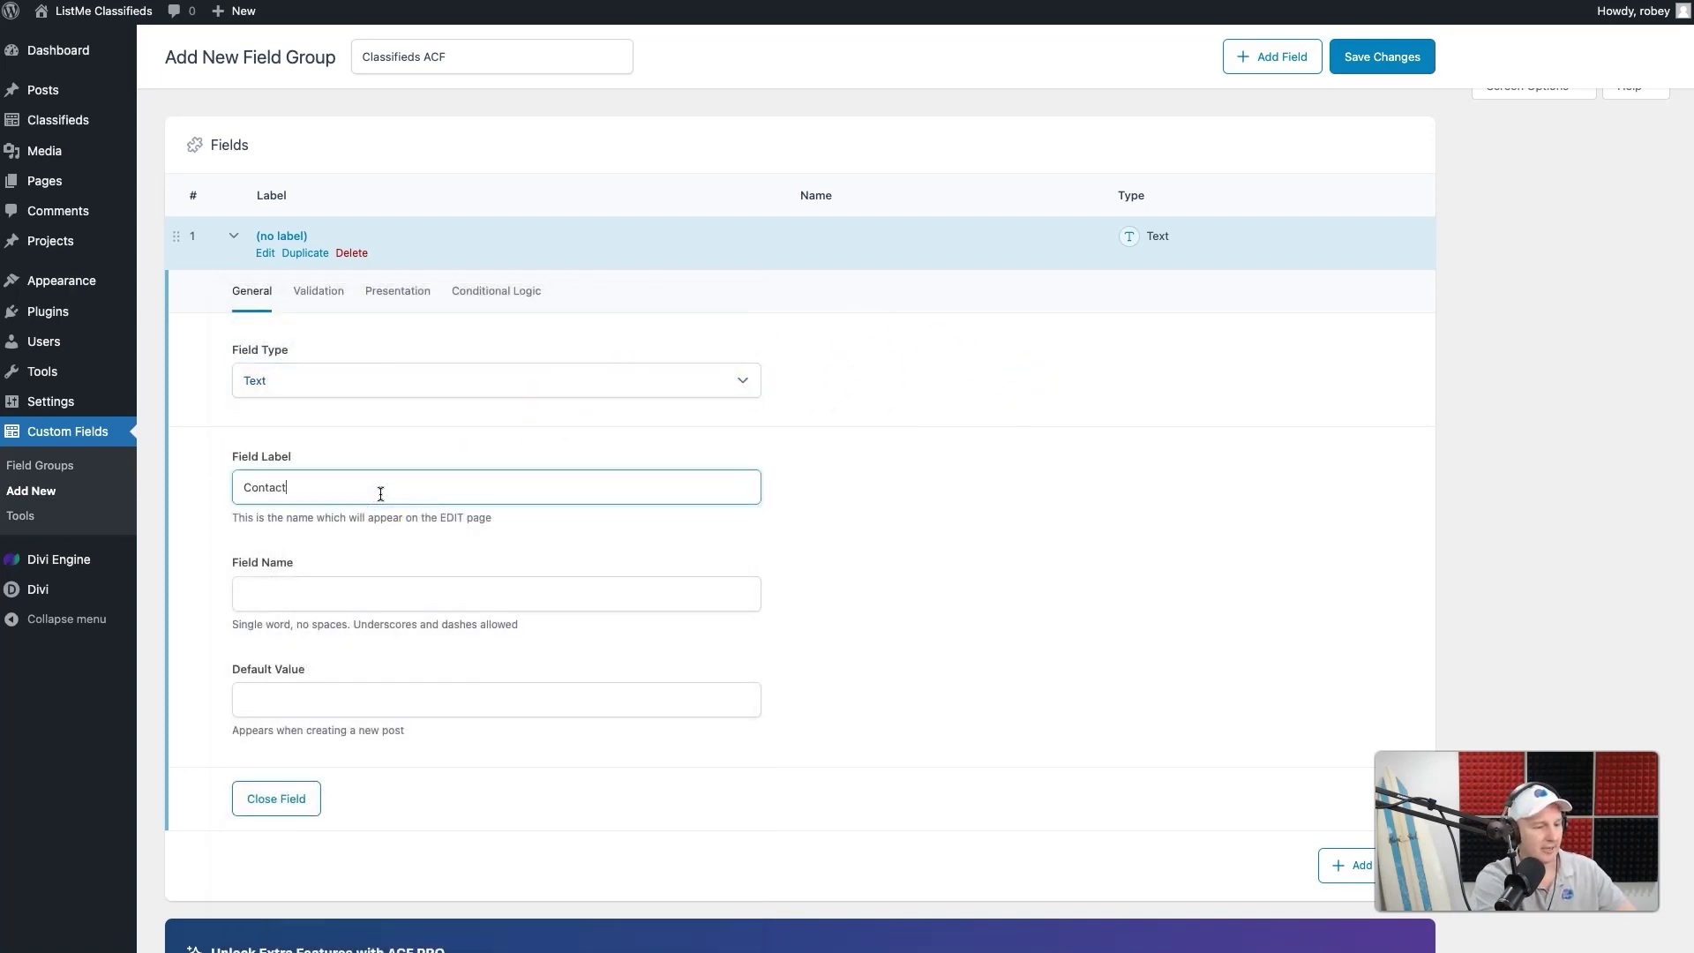
{"action": "key", "text": "Tab"}
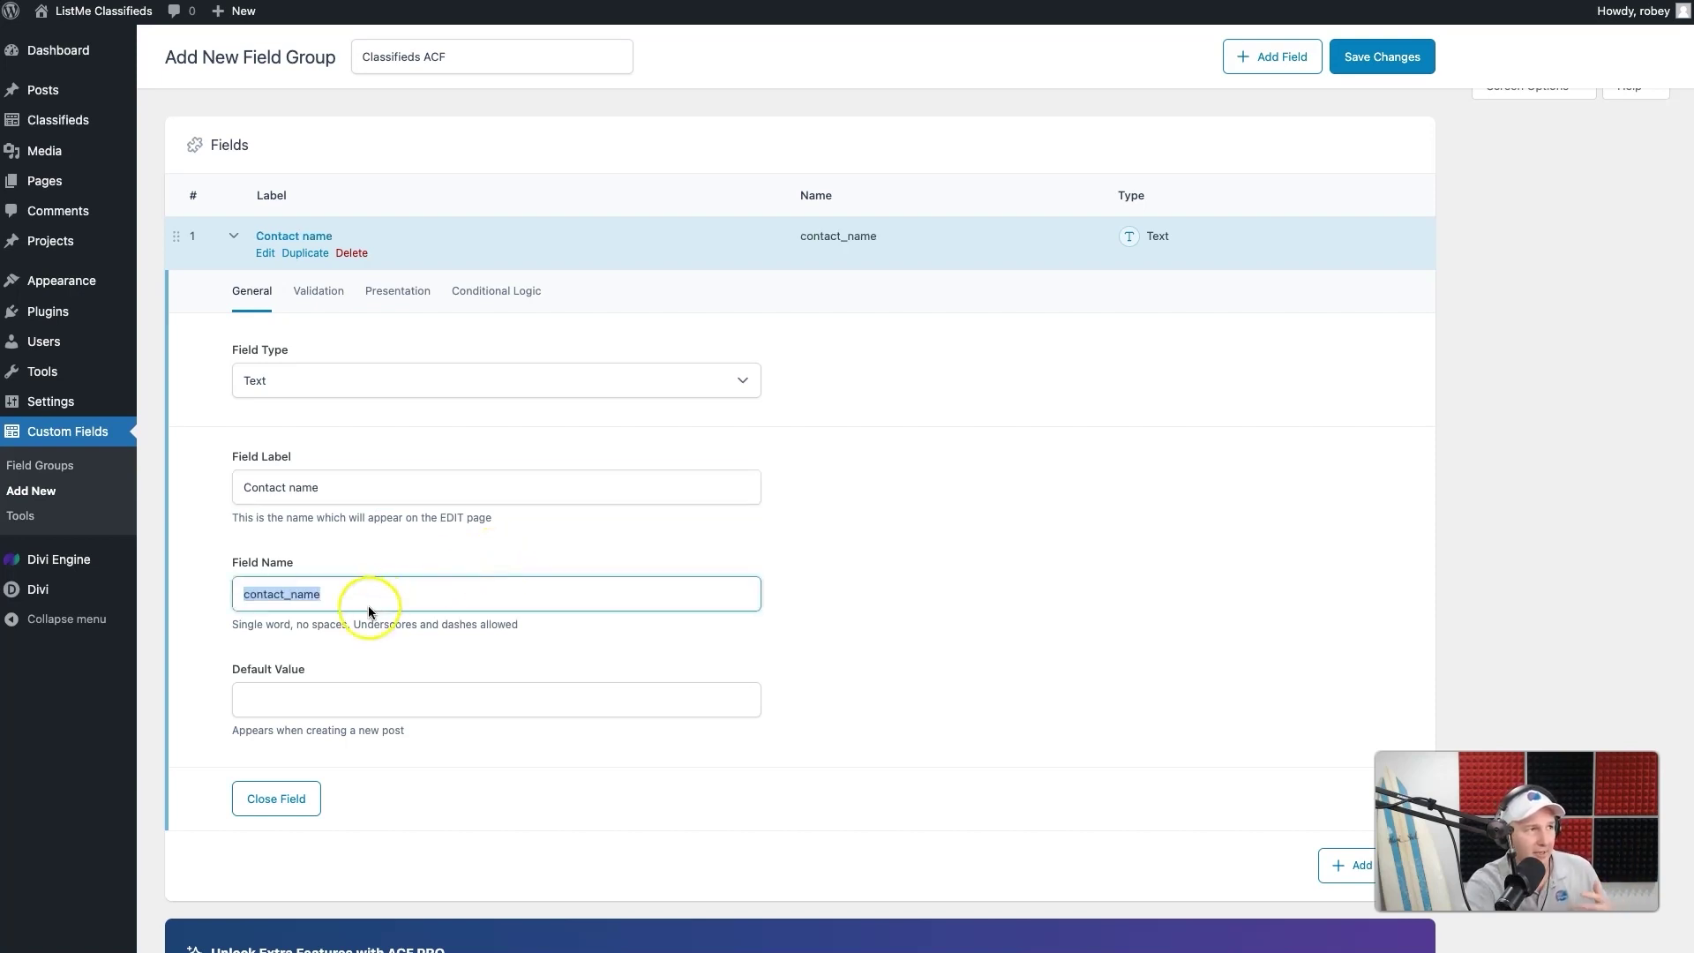
{"action": "left_click", "coordinate": [341, 597]}
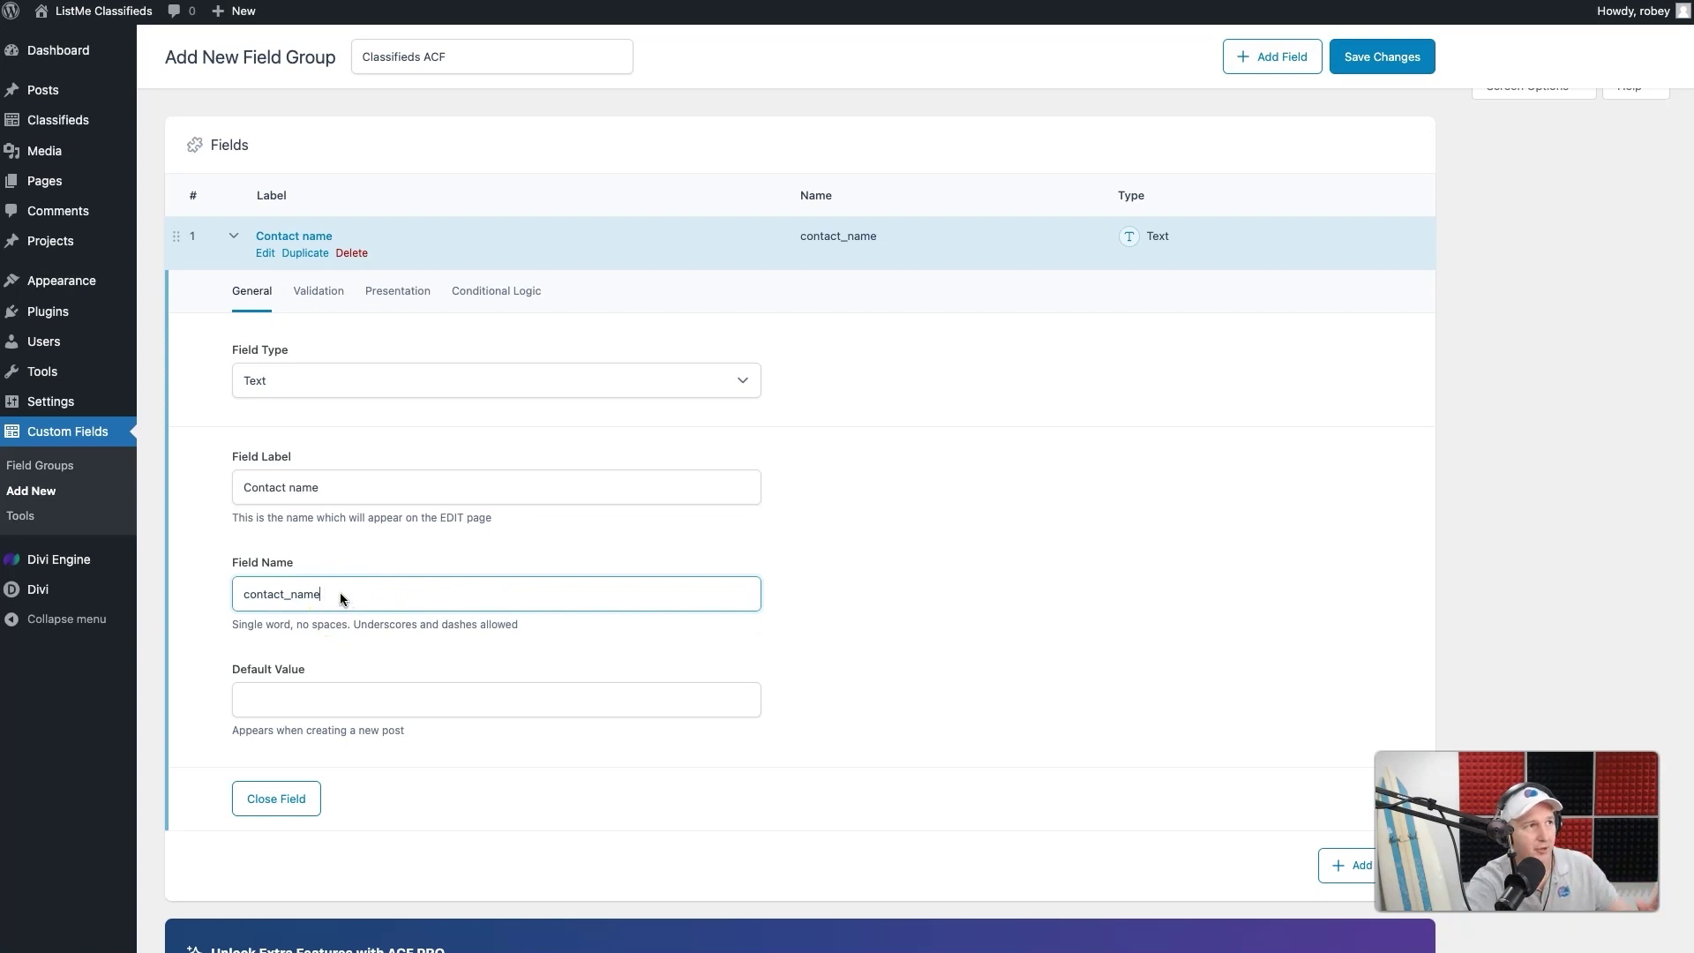
{"action": "left_click", "coordinate": [316, 698]}
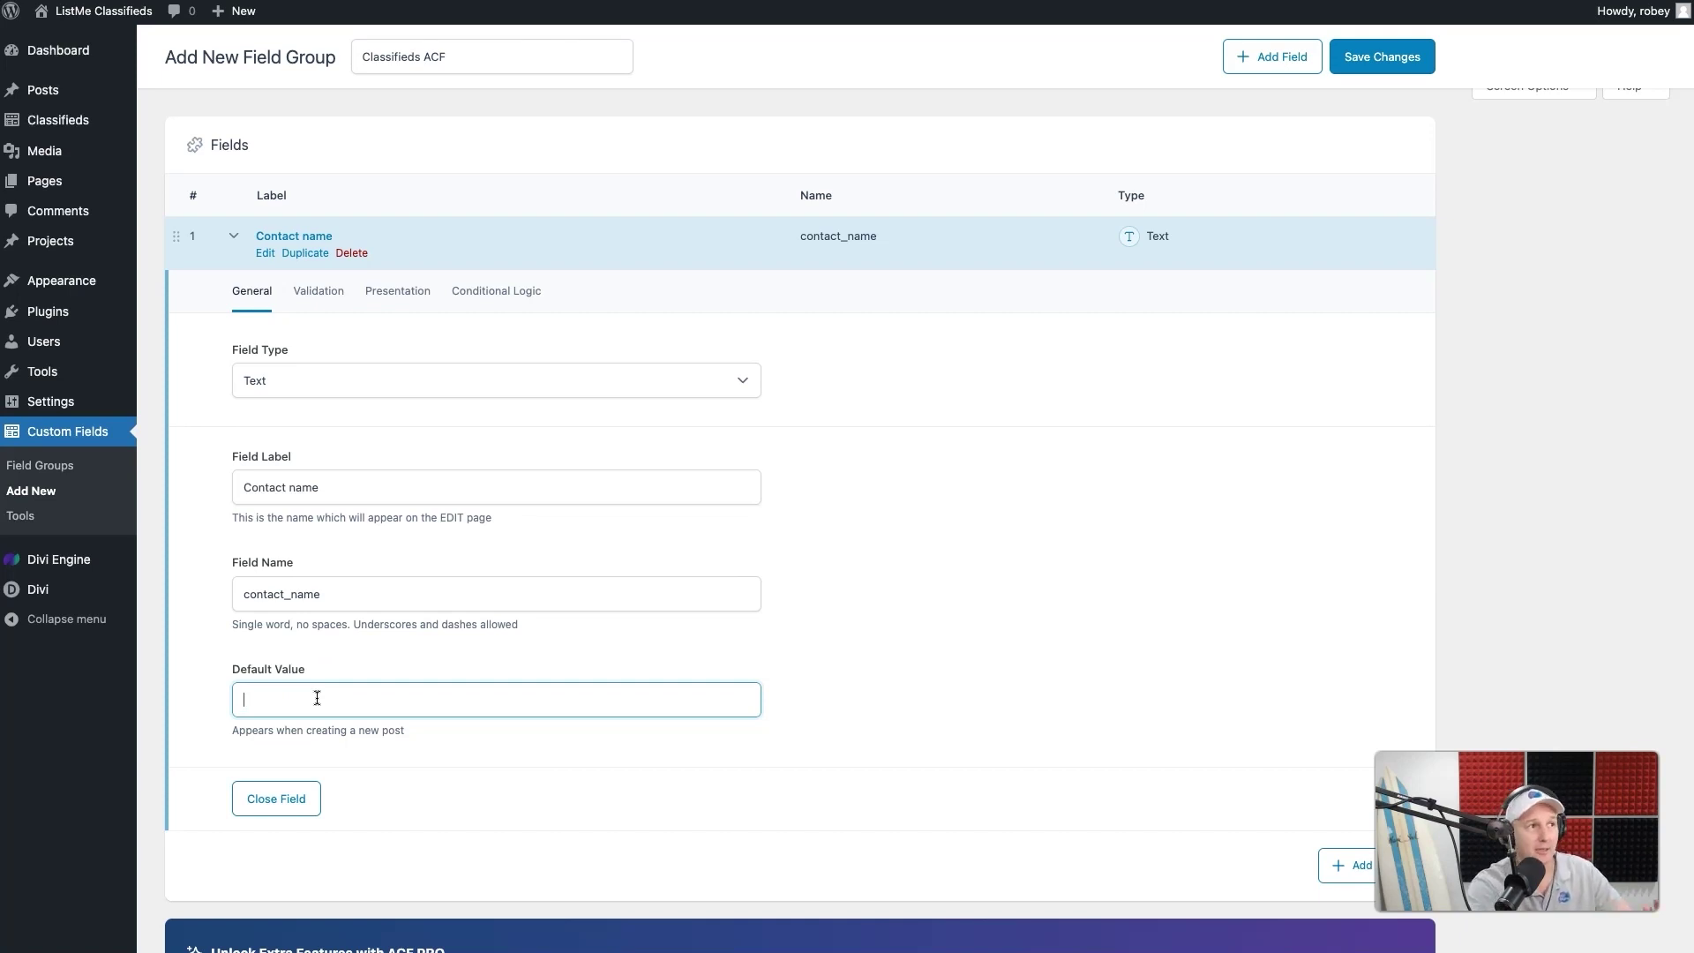
{"action": "left_click", "coordinate": [274, 800]}
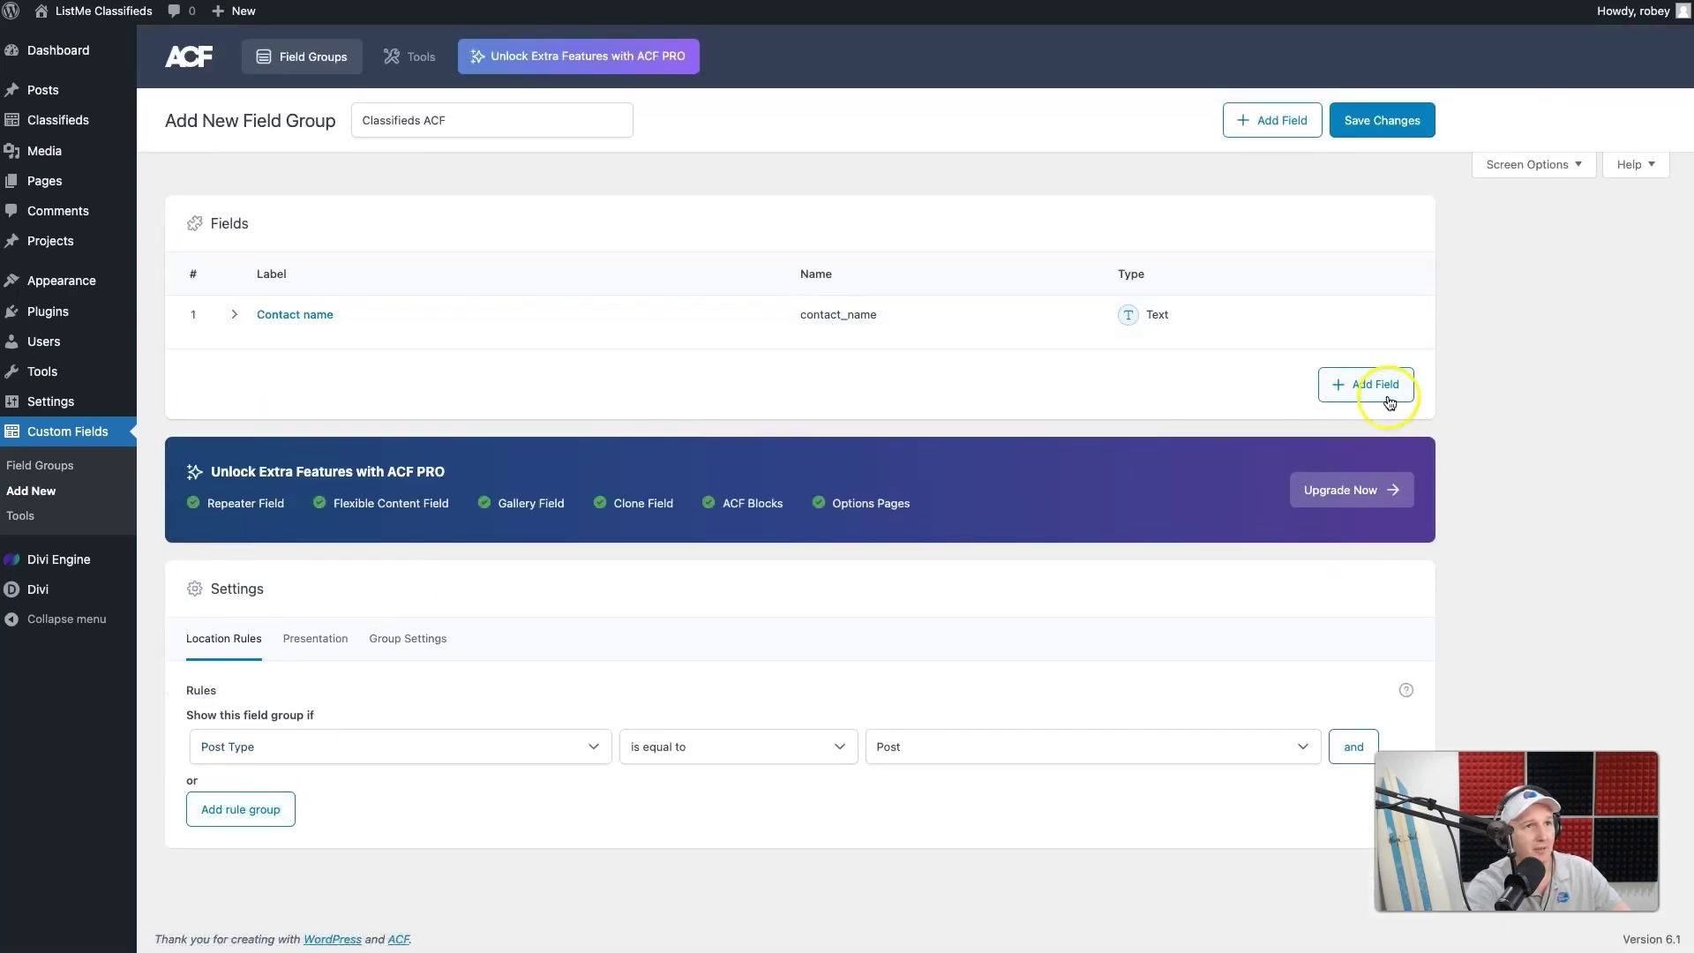
- Add a second field of type Email labelled "Contact Email" and collapse its settings
{"action": "left_click", "coordinate": [1391, 404]}
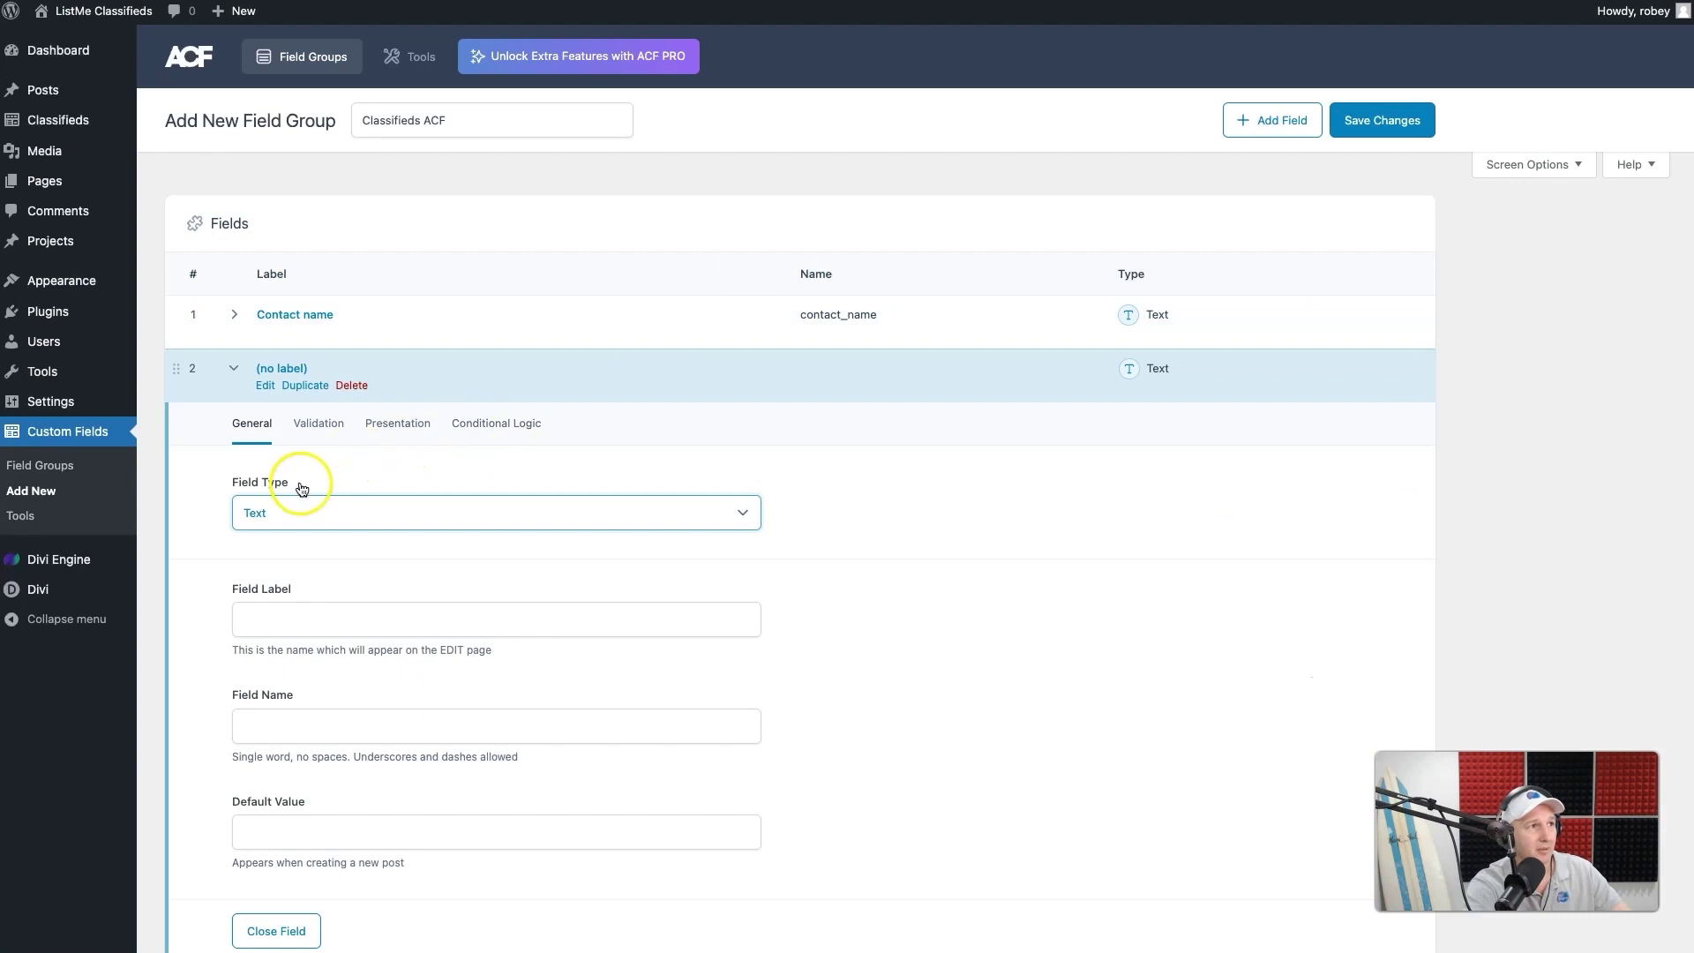
{"action": "left_click", "coordinate": [268, 519]}
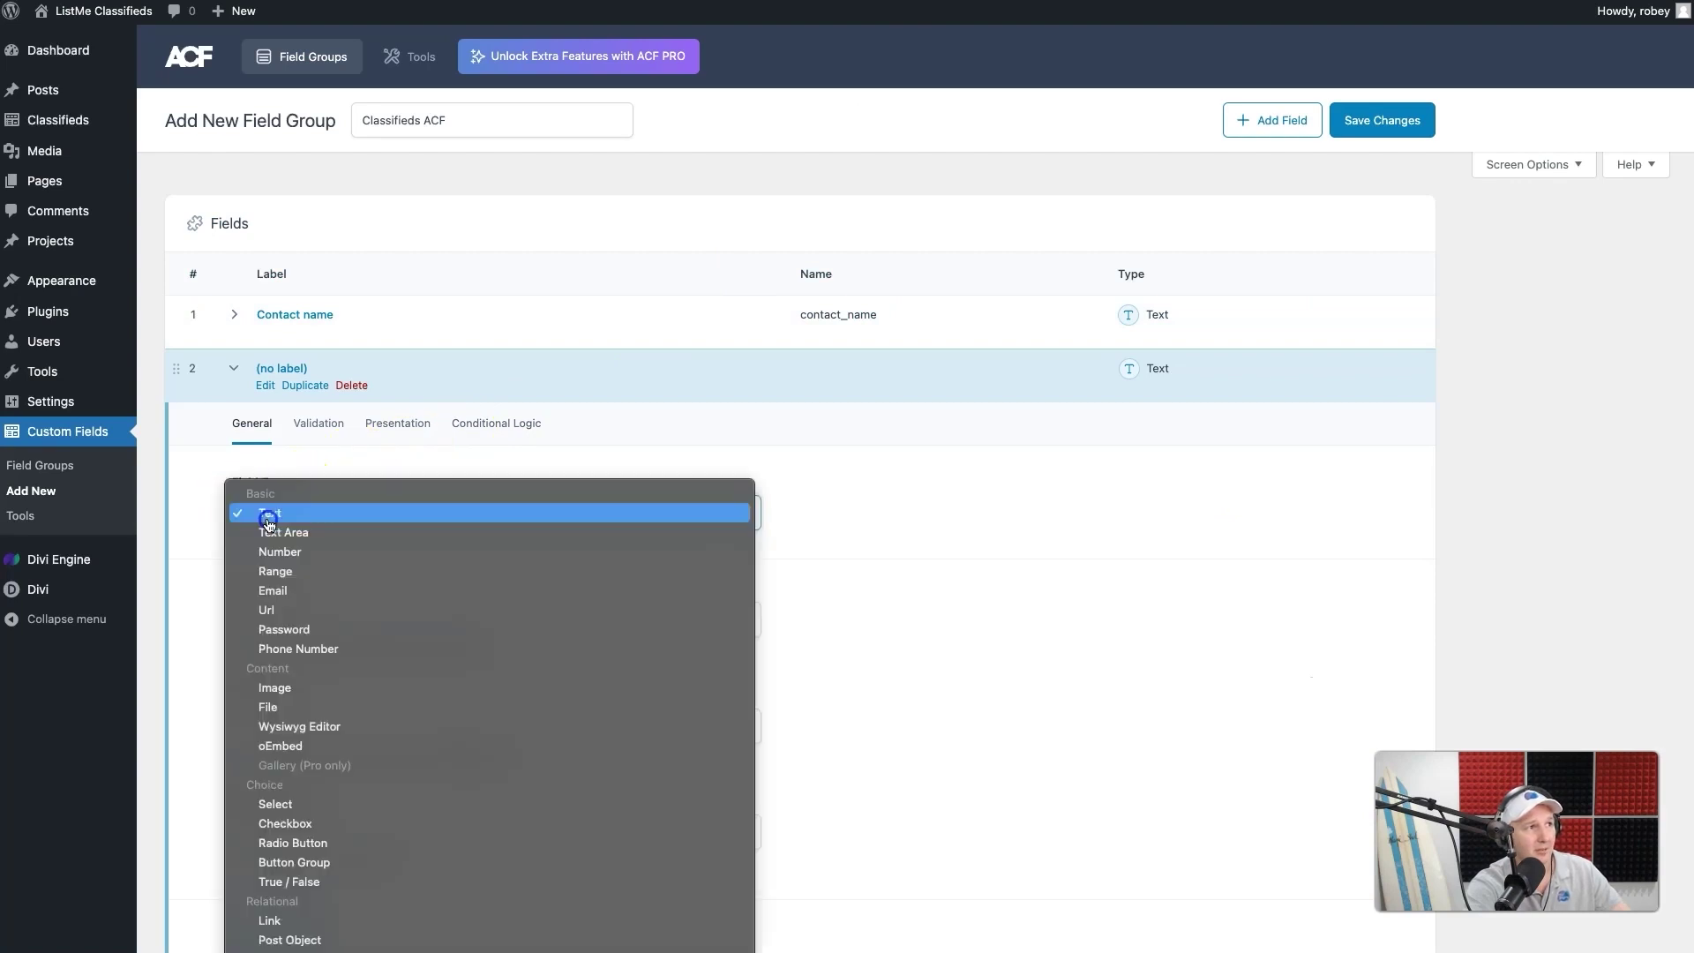
{"action": "left_click", "coordinate": [299, 599]}
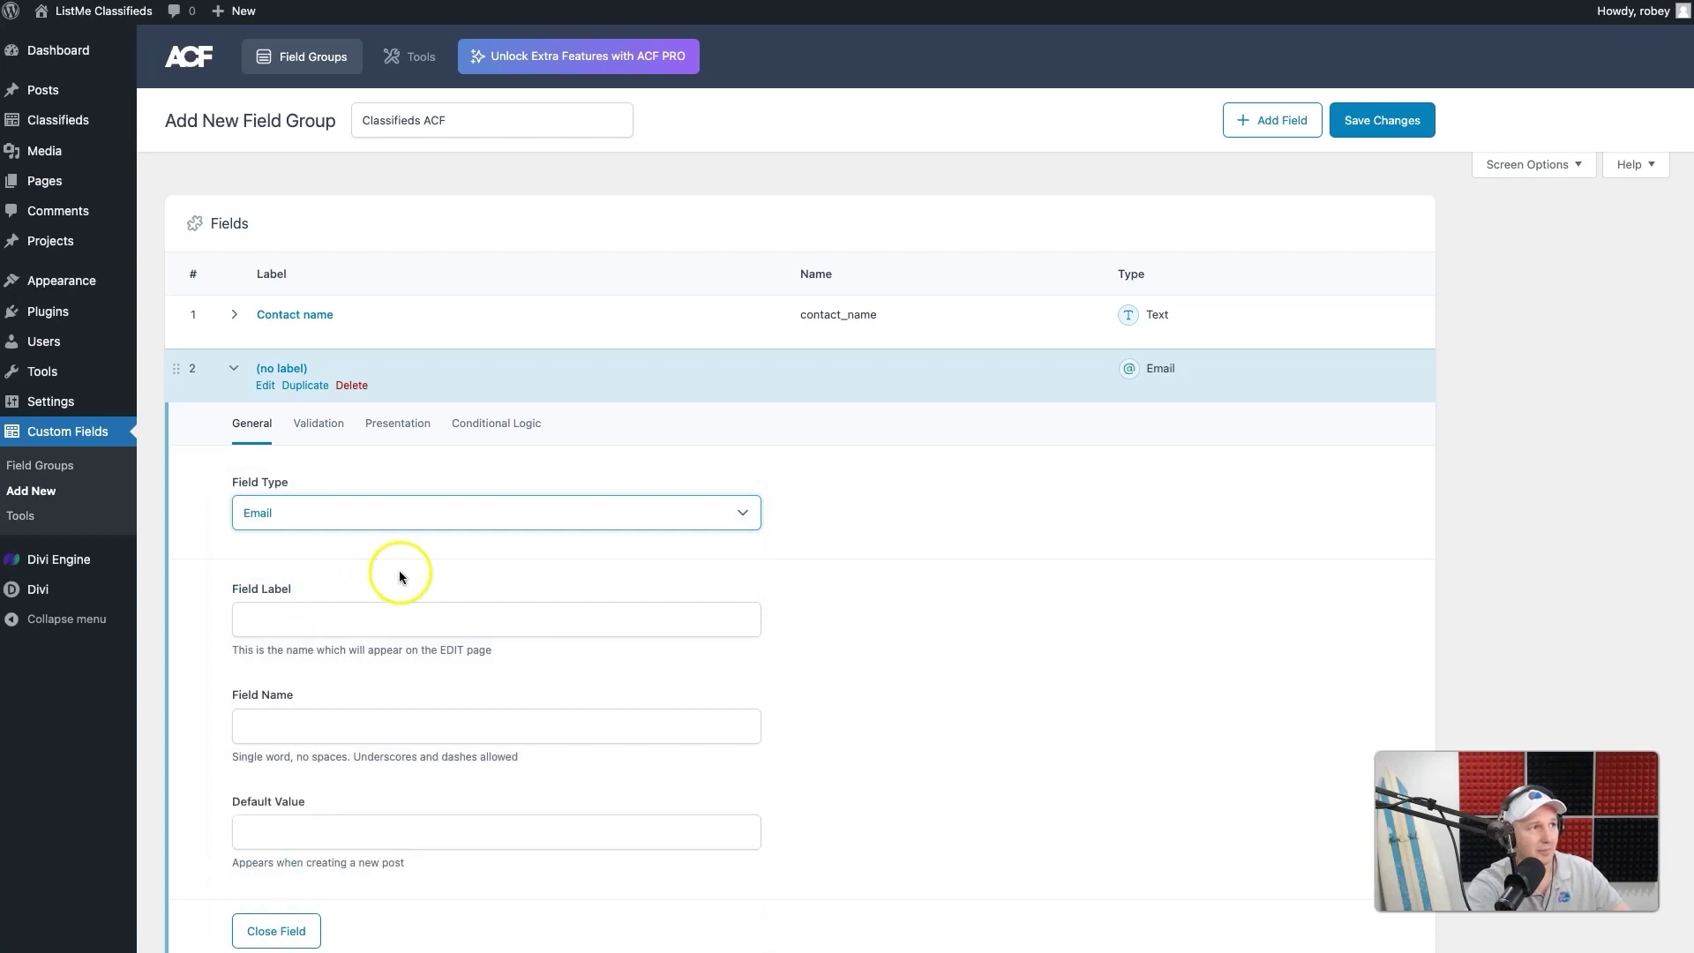
{"action": "scroll", "coordinate": [399, 573], "scroll_direction": "down", "scroll_amount": 2}
{"action": "left_click", "coordinate": [388, 533]}
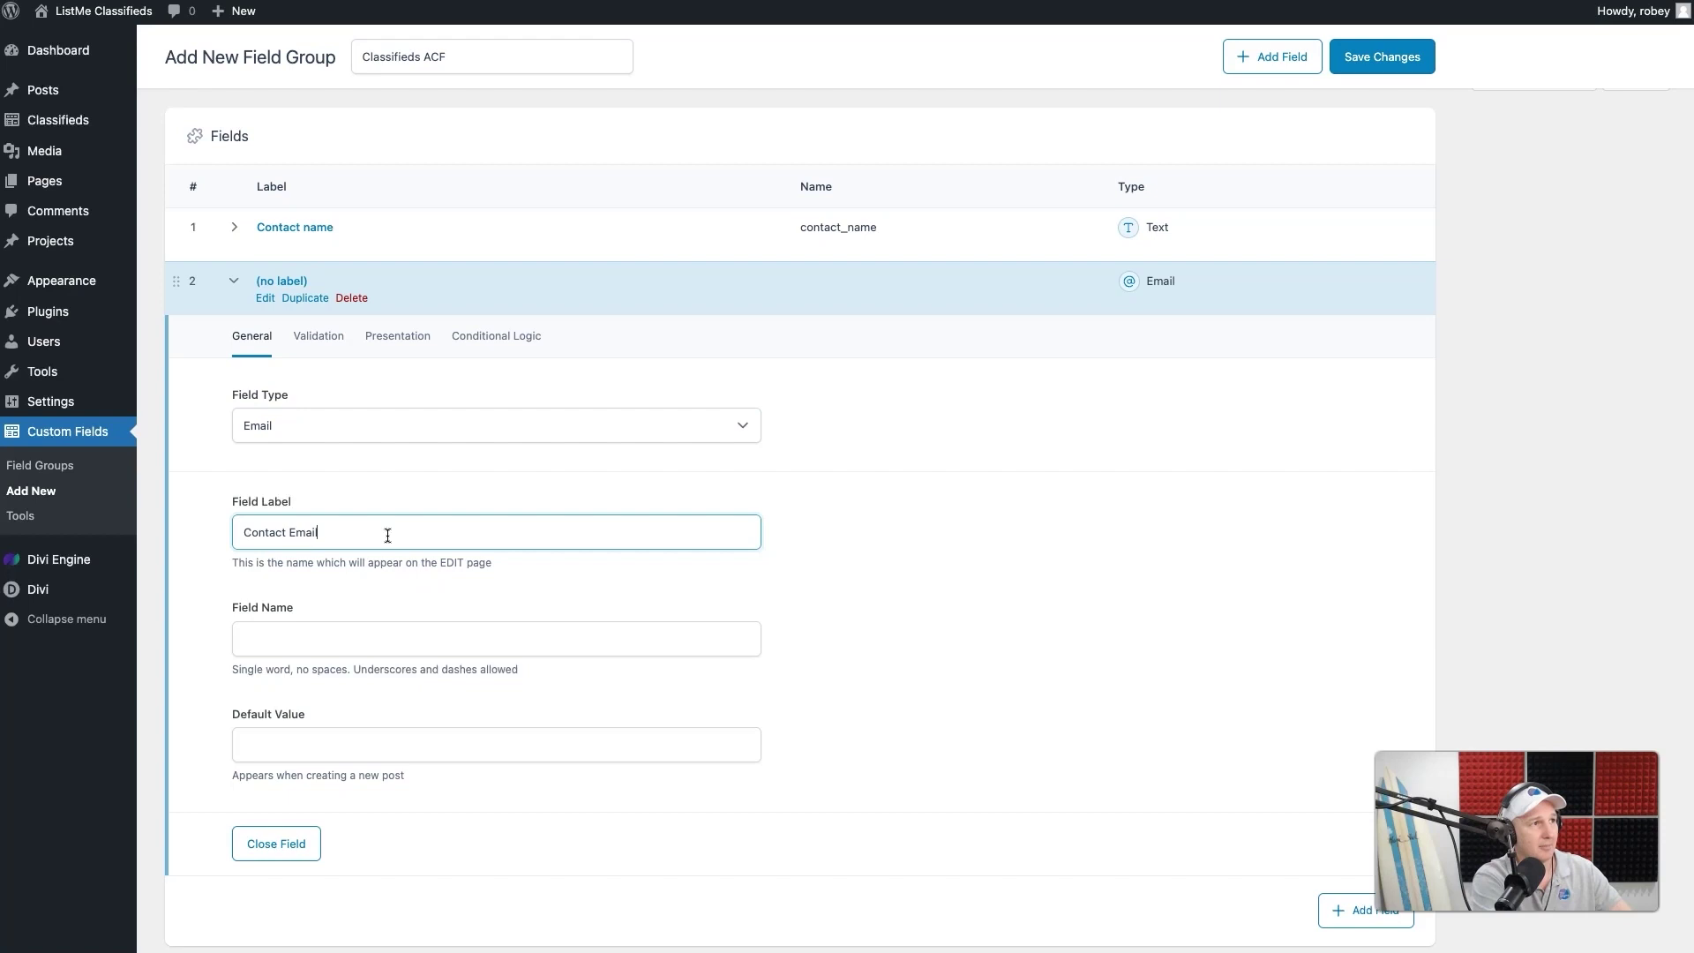
{"action": "left_click", "coordinate": [891, 596]}
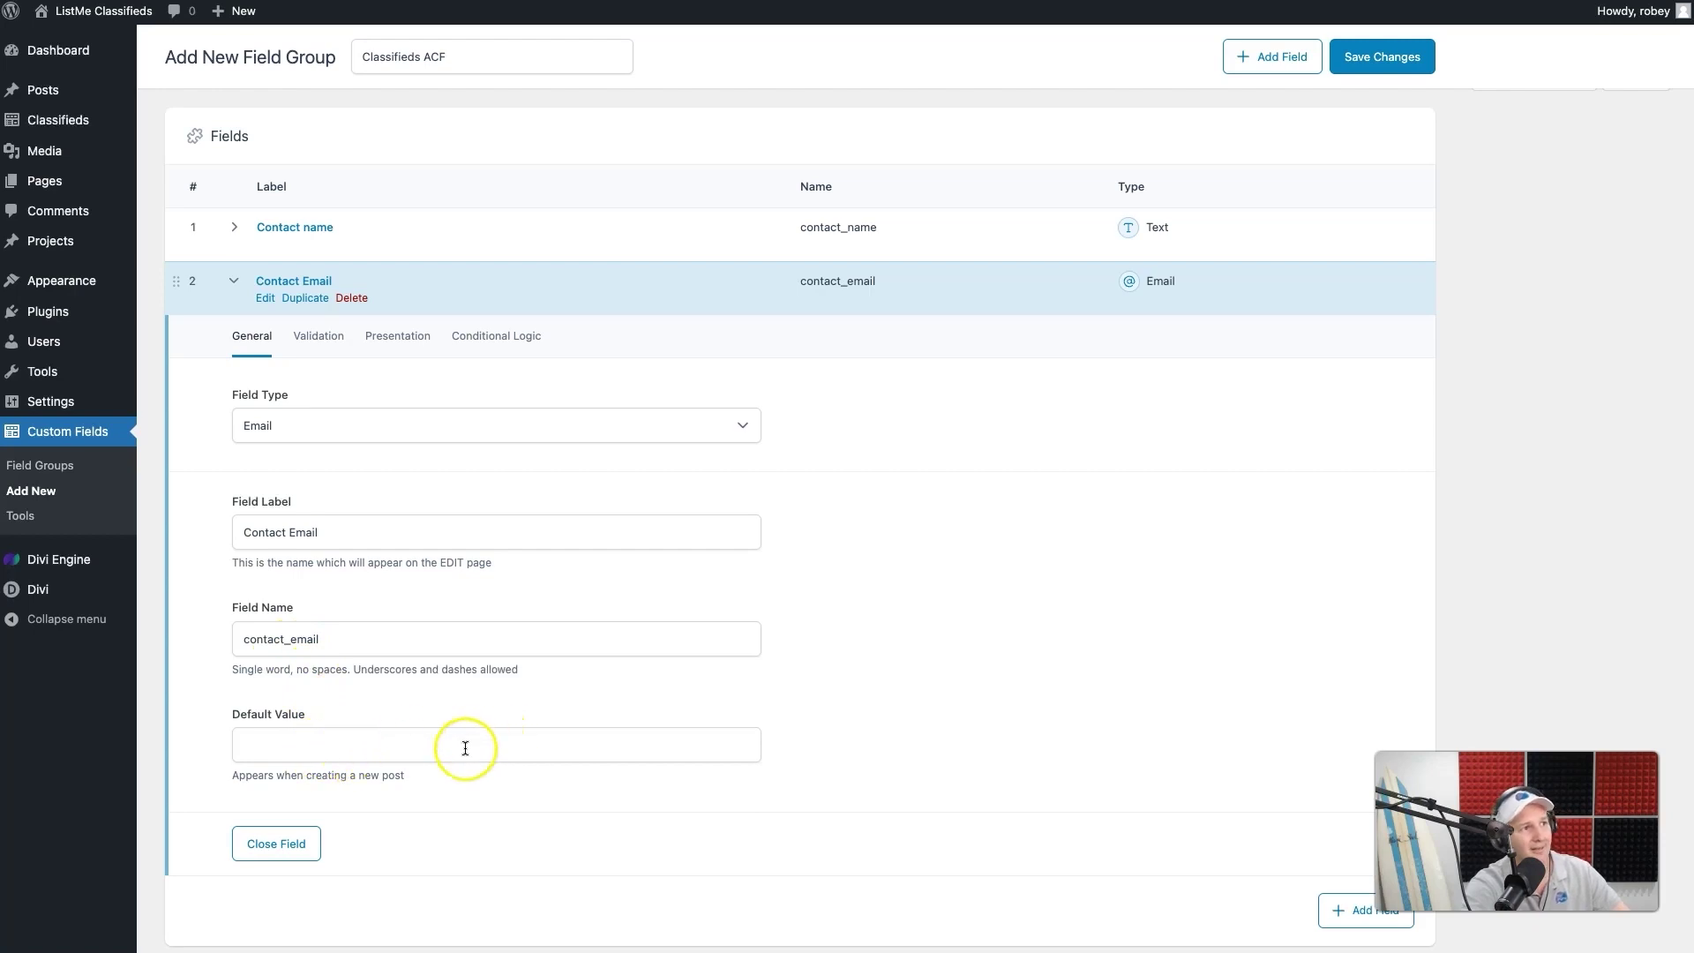
{"action": "left_click", "coordinate": [280, 845]}
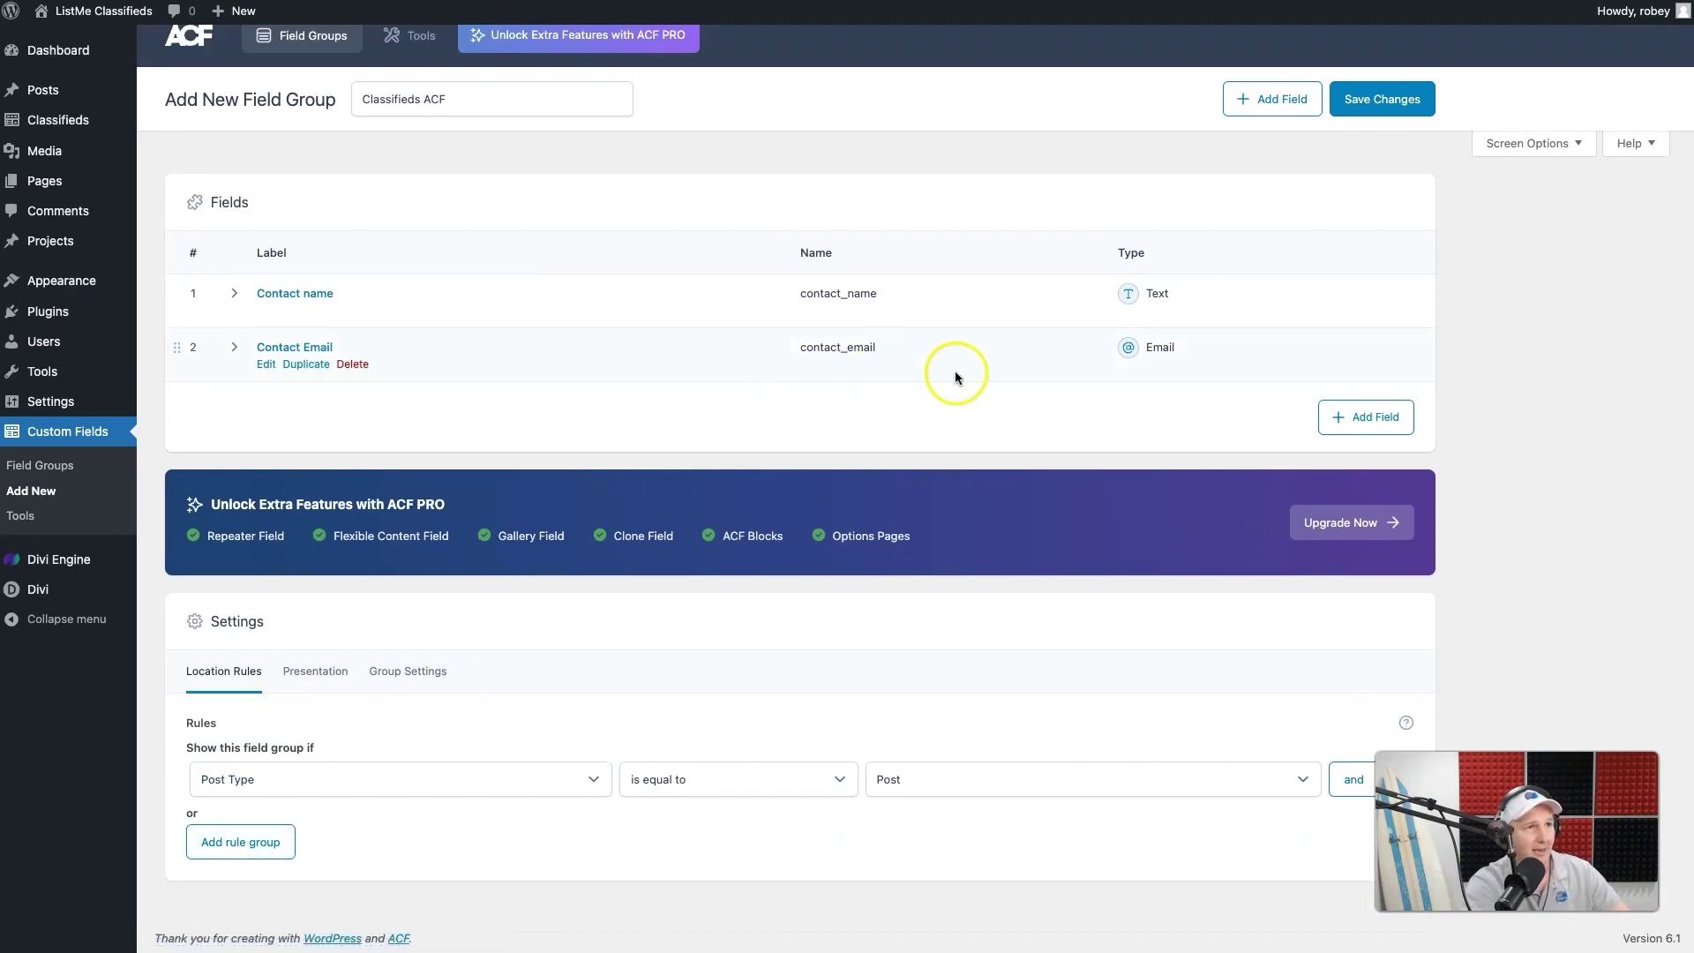
- Review the Contact Email field's validation, presentation and conditional logic options, switching Required on and back off, and collapse the field
{"action": "left_click", "coordinate": [1319, 367]}
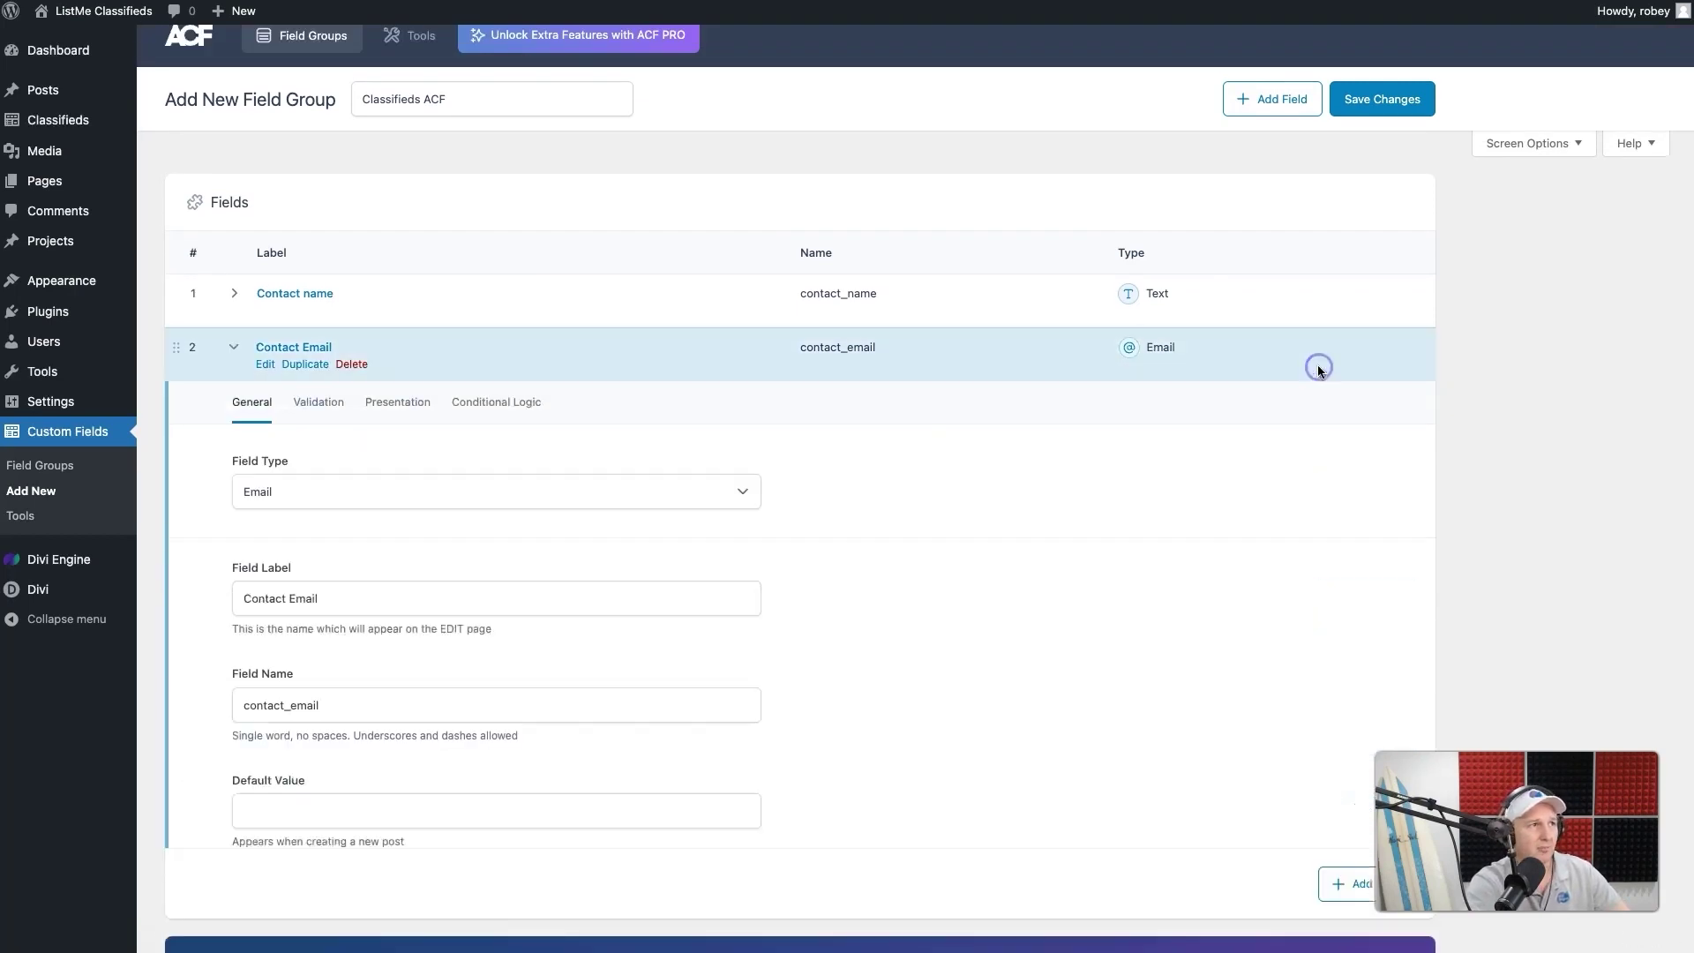
{"action": "left_click", "coordinate": [307, 412]}
{"action": "left_click", "coordinate": [250, 465]}
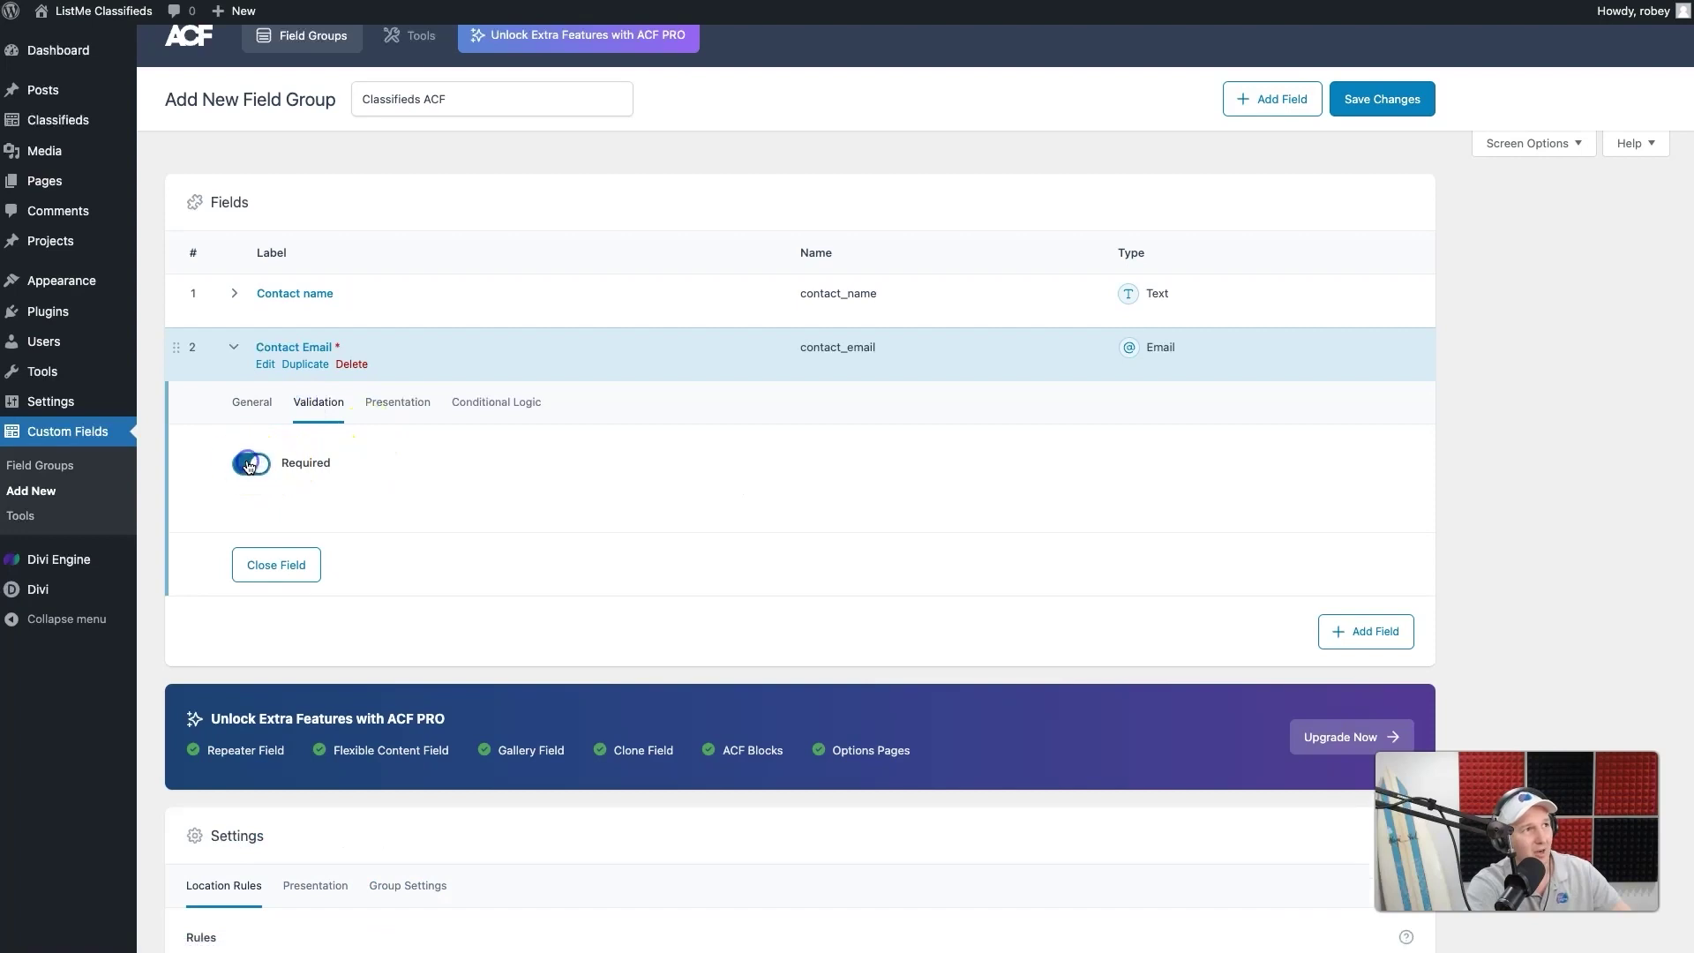
{"action": "left_click", "coordinate": [249, 465]}
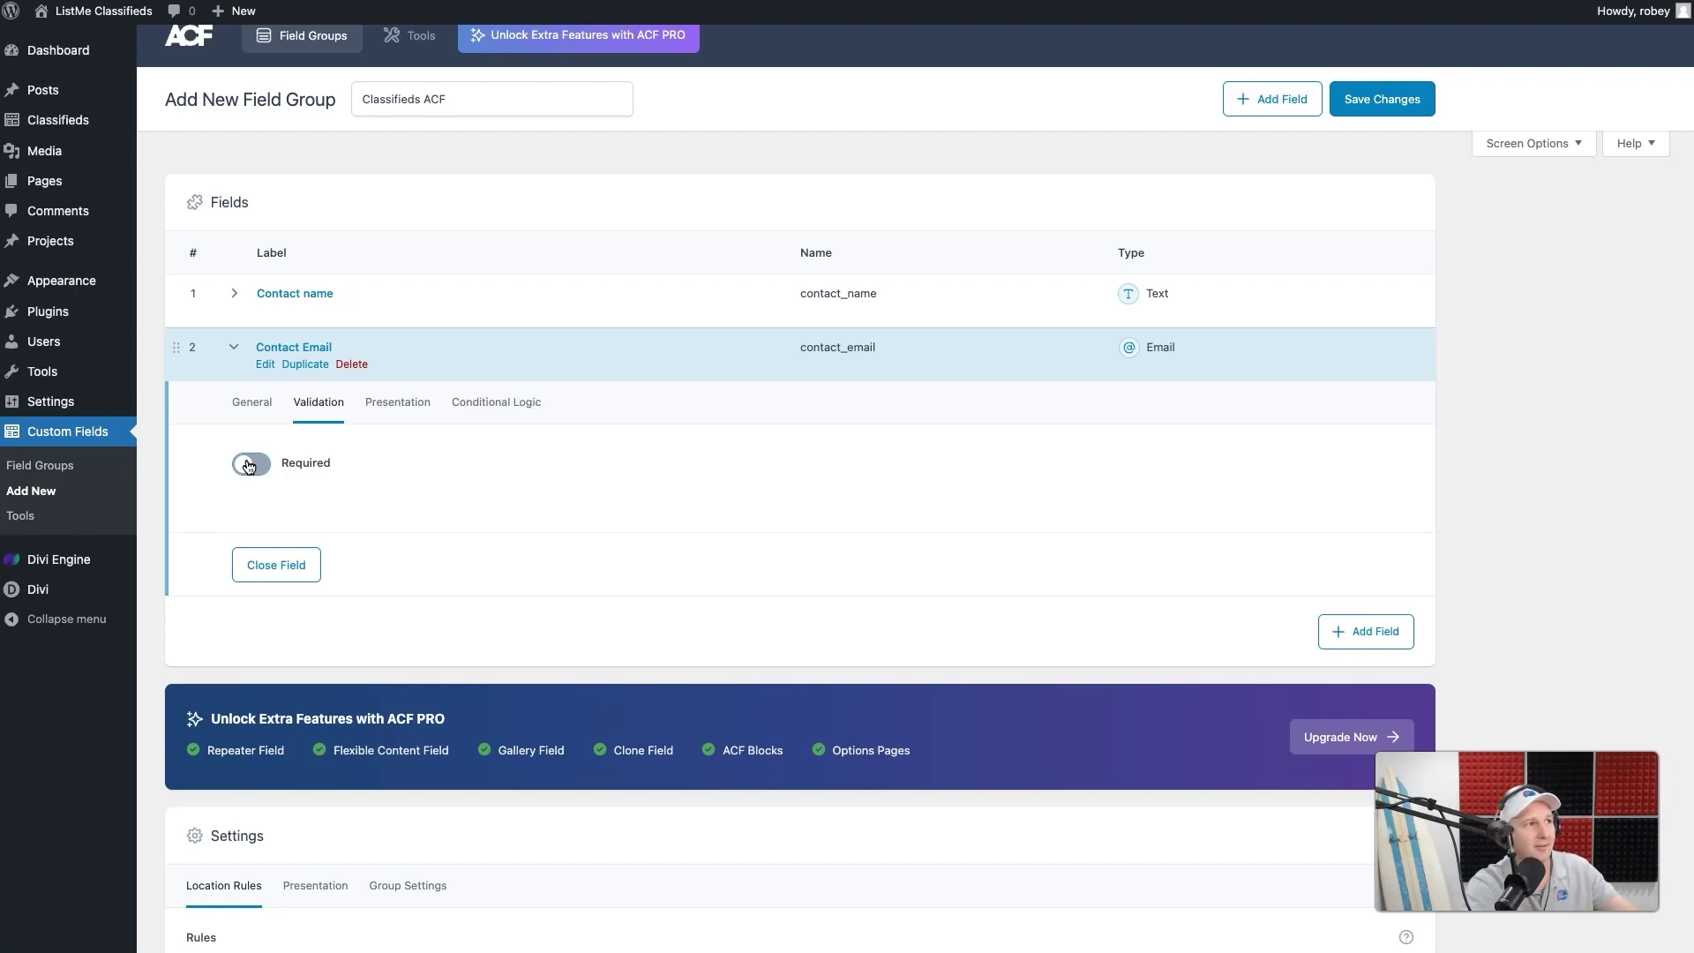
{"action": "left_click", "coordinate": [397, 403]}
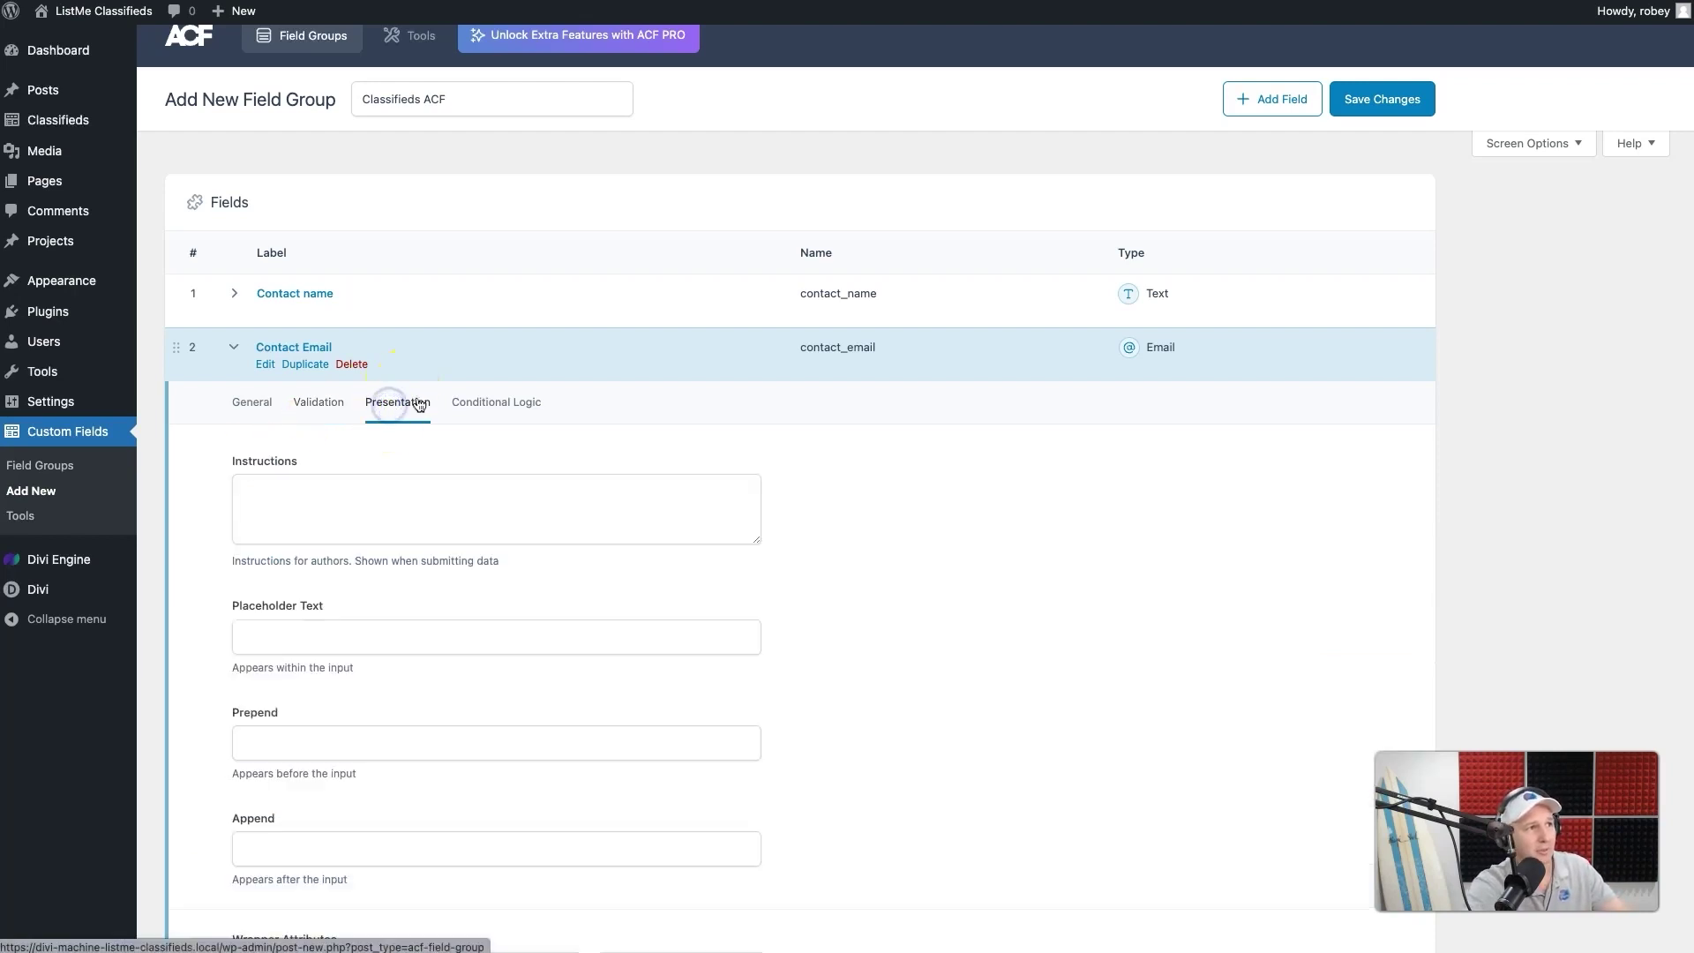
{"action": "left_click", "coordinate": [496, 404]}
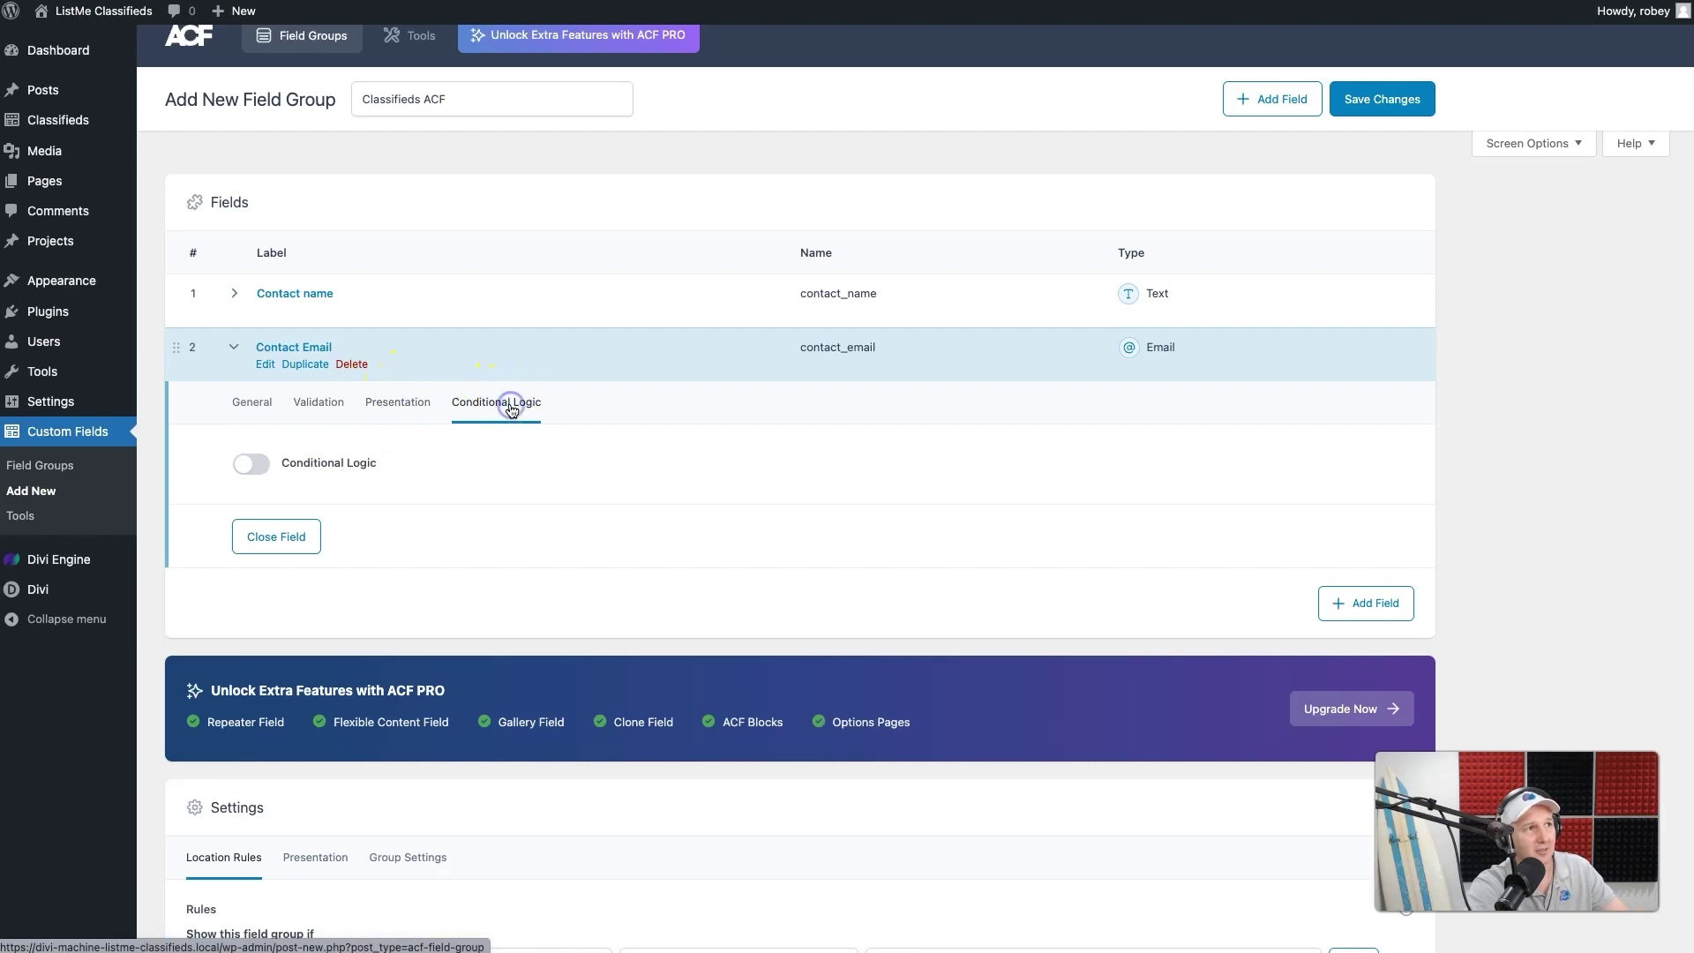
{"action": "left_click", "coordinate": [237, 411]}
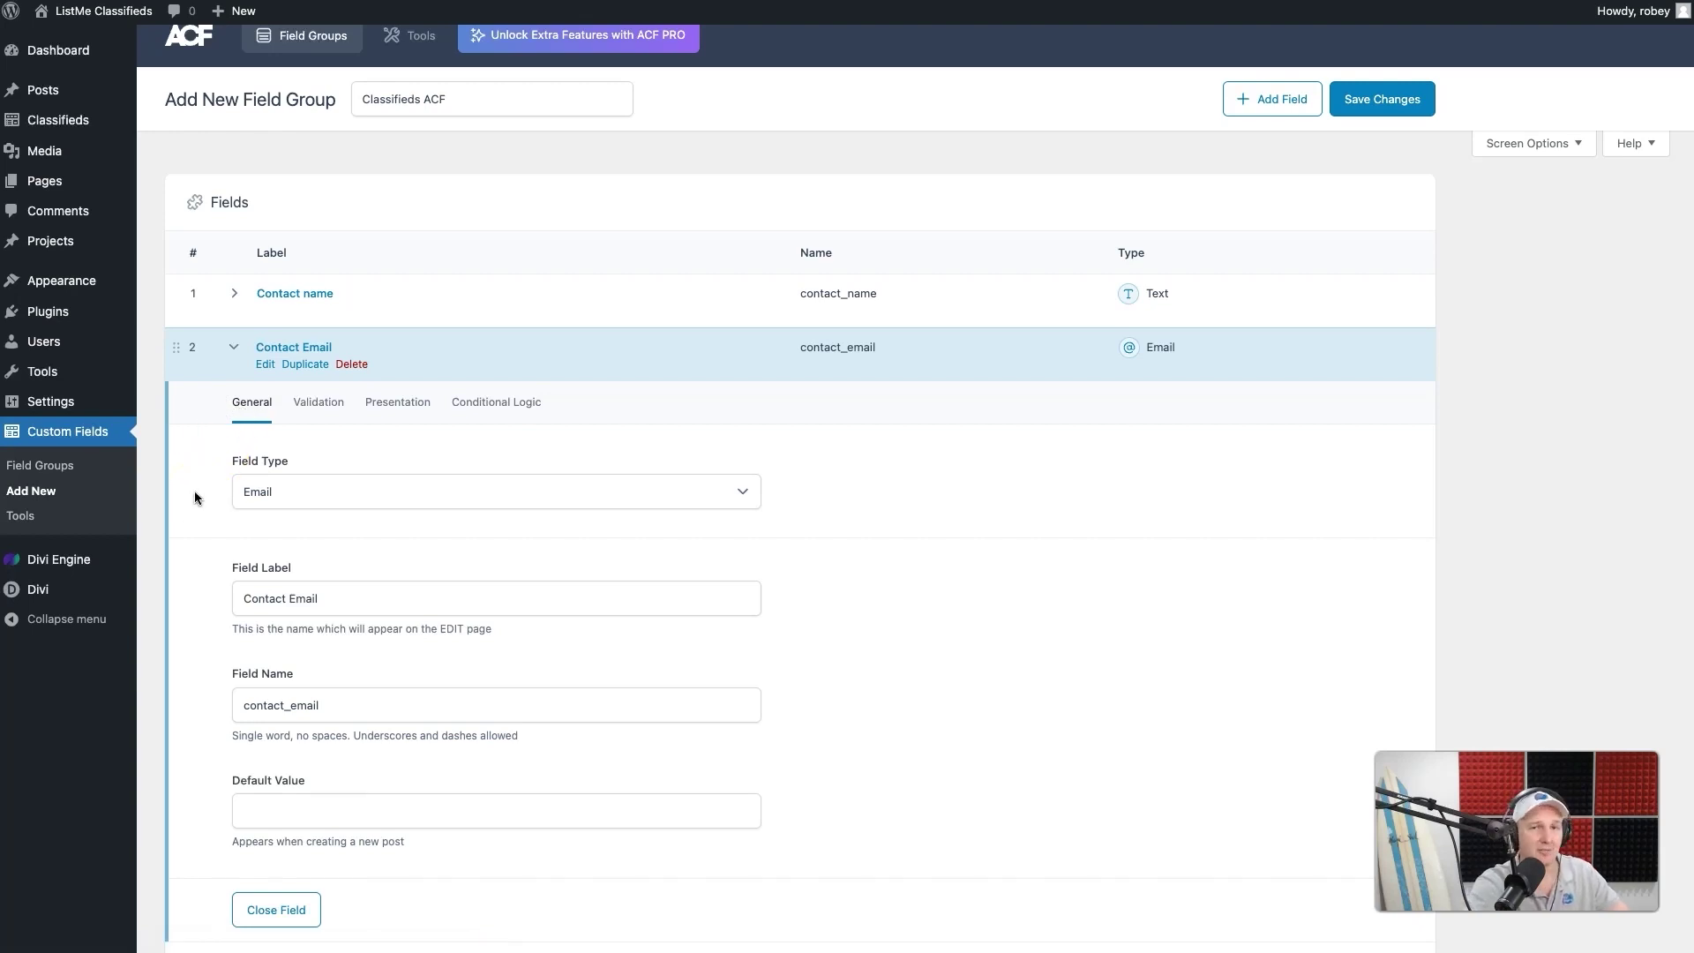
{"action": "scroll", "coordinate": [248, 627], "scroll_direction": "down", "scroll_amount": 3}
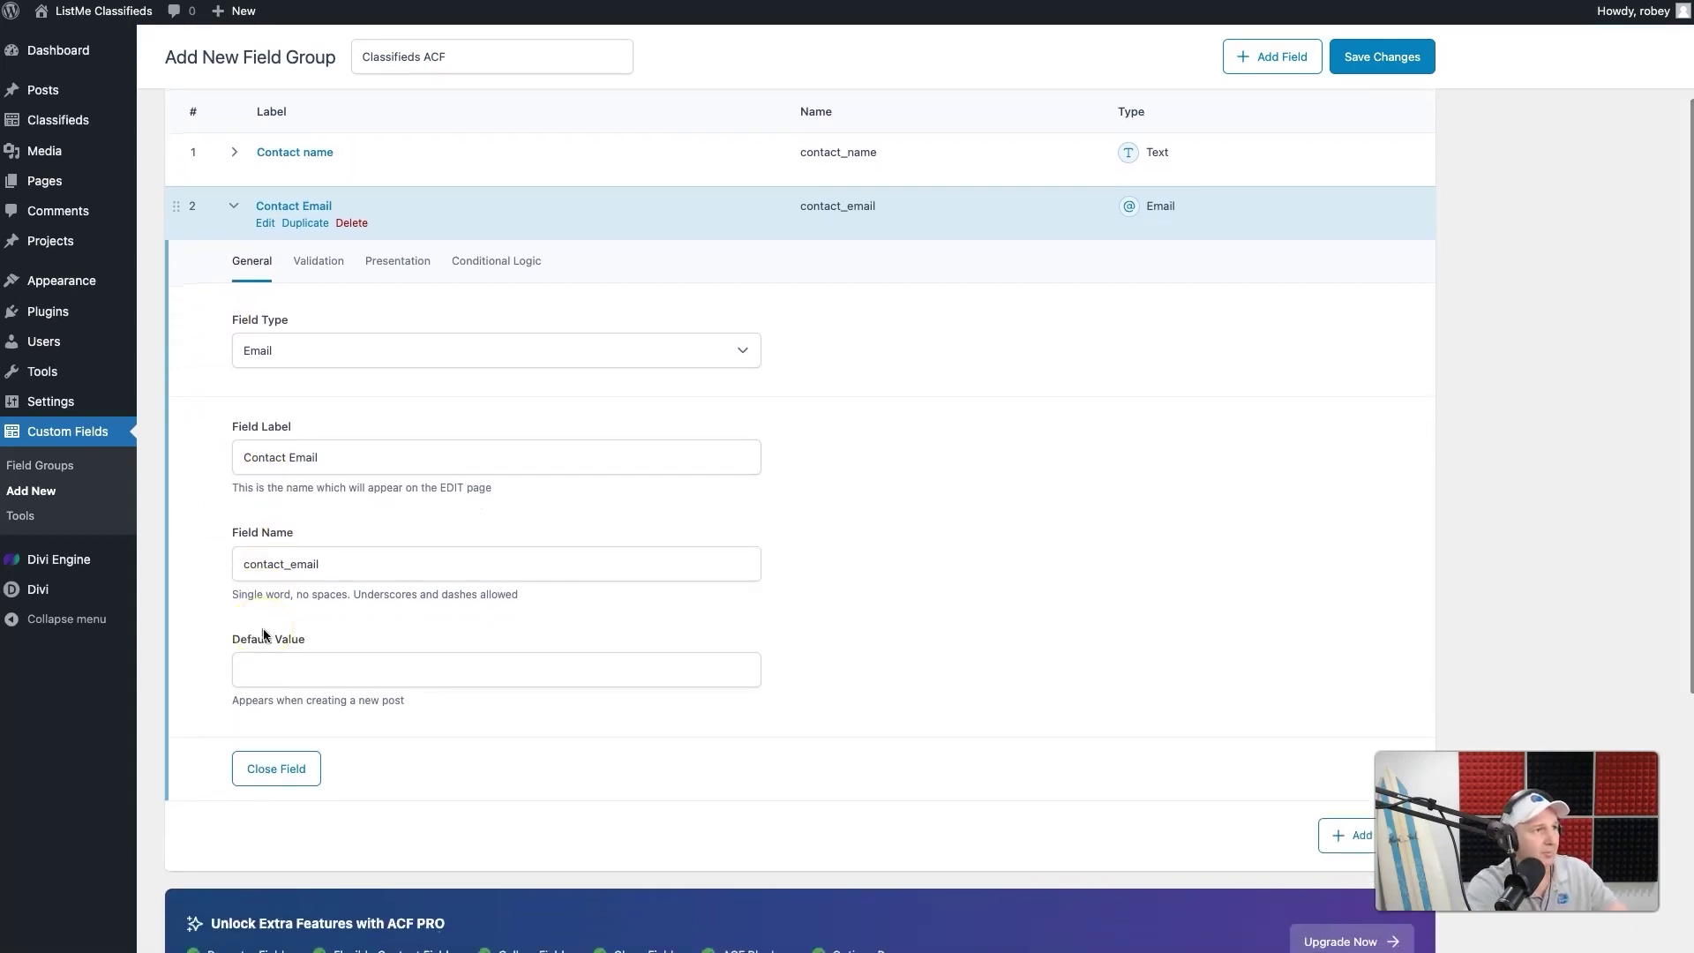
{"action": "left_click", "coordinate": [273, 768]}
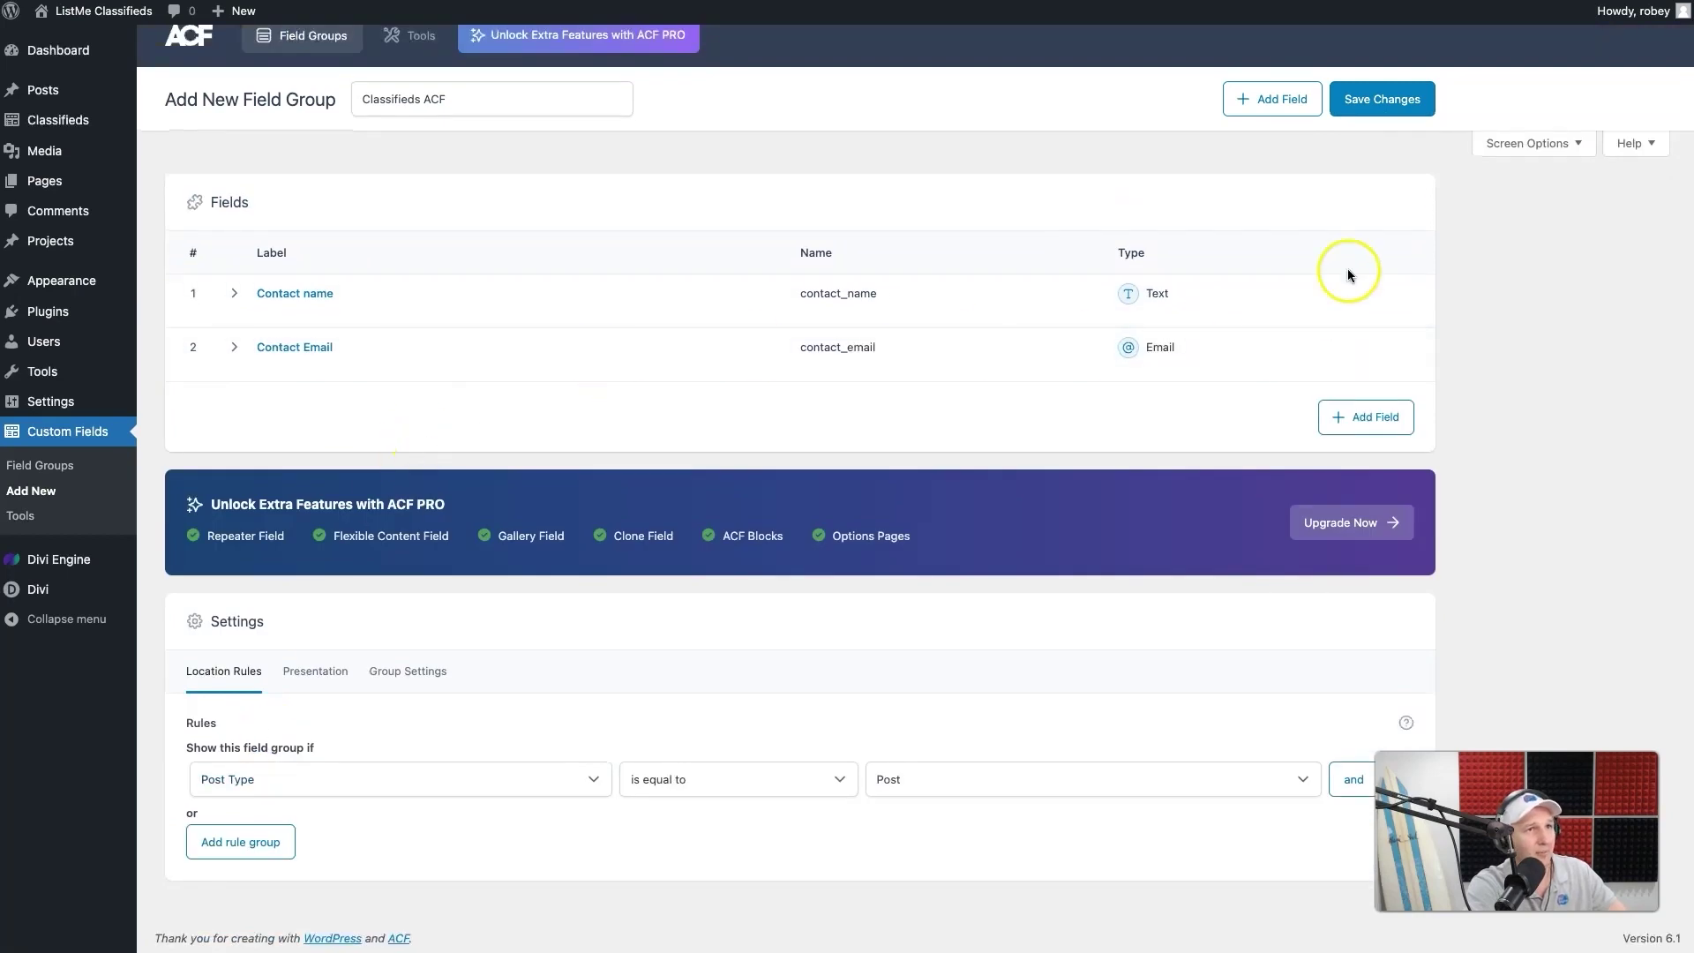
- Add a third field of type Phone Number labelled "Contact Phone", leaving its default value and placeholder text empty
{"action": "left_click", "coordinate": [1379, 418]}
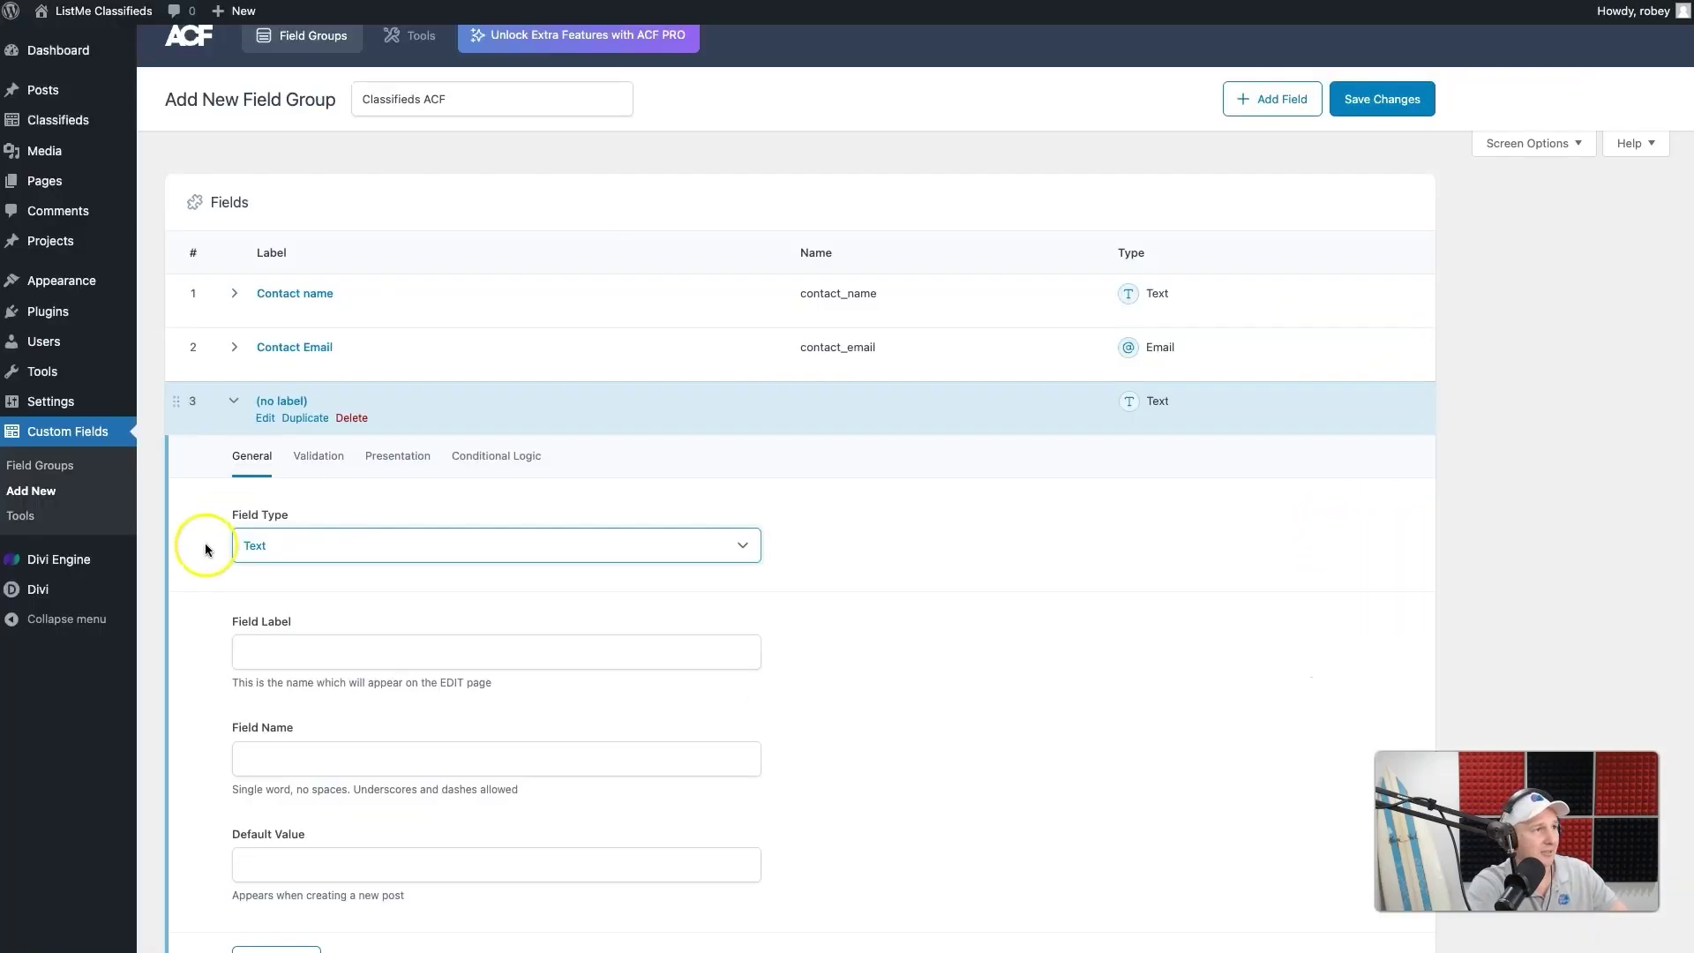
{"action": "left_click", "coordinate": [305, 545]}
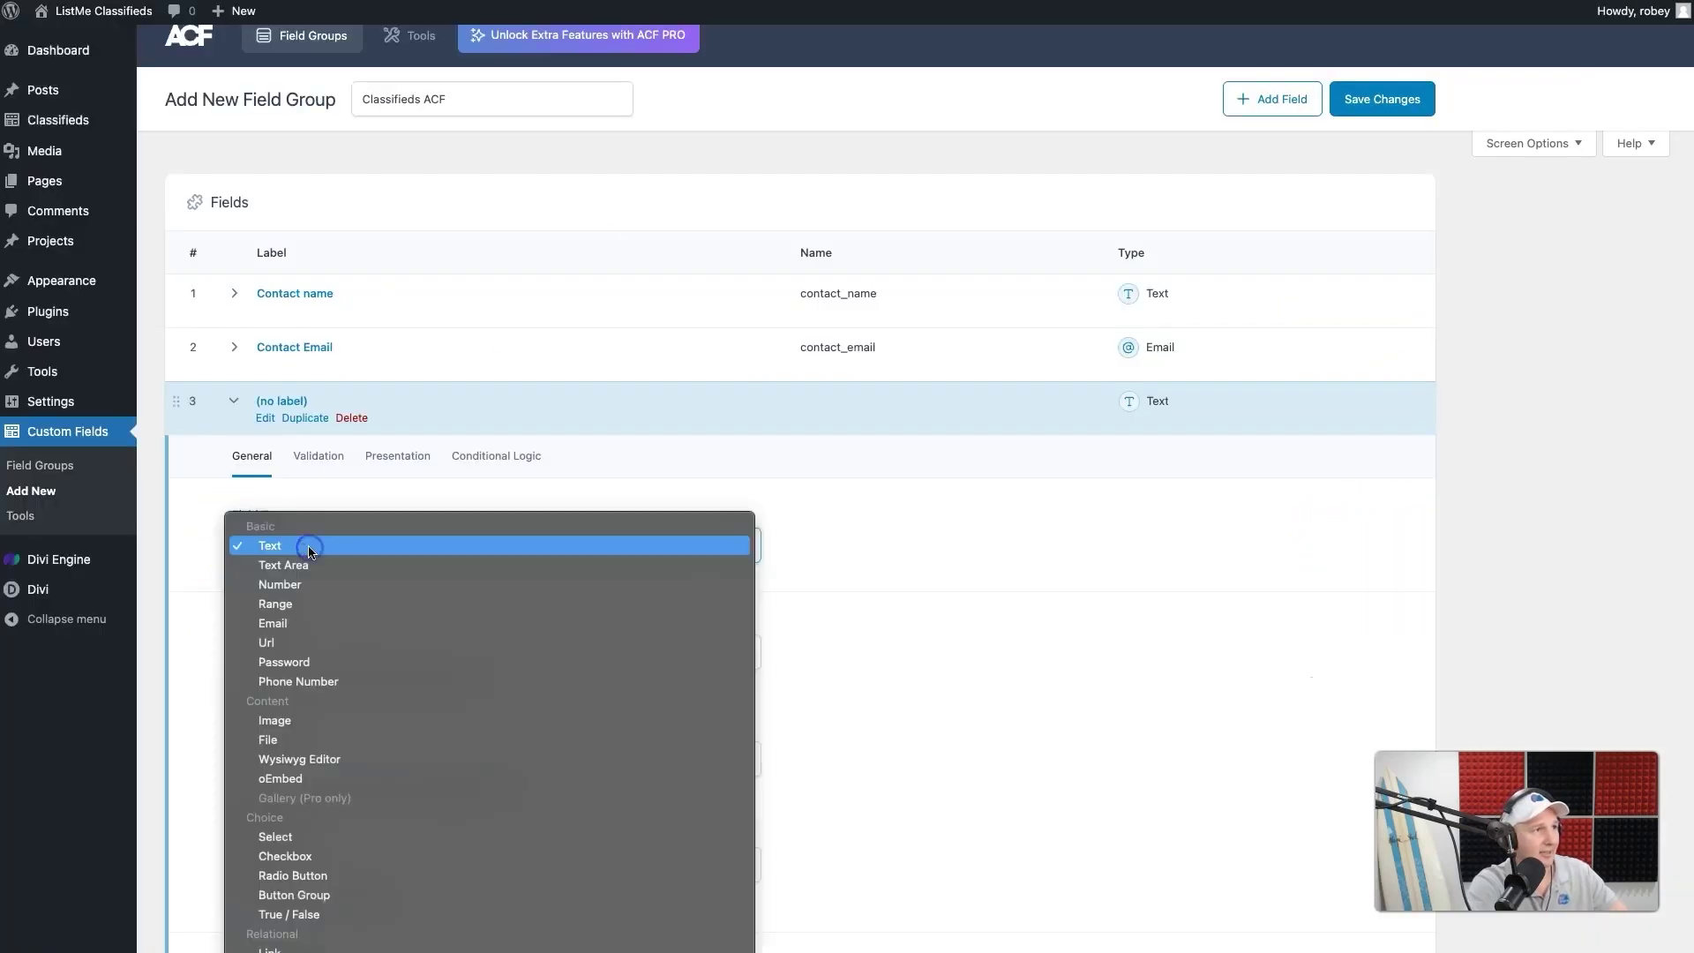
{"action": "left_click", "coordinate": [300, 681]}
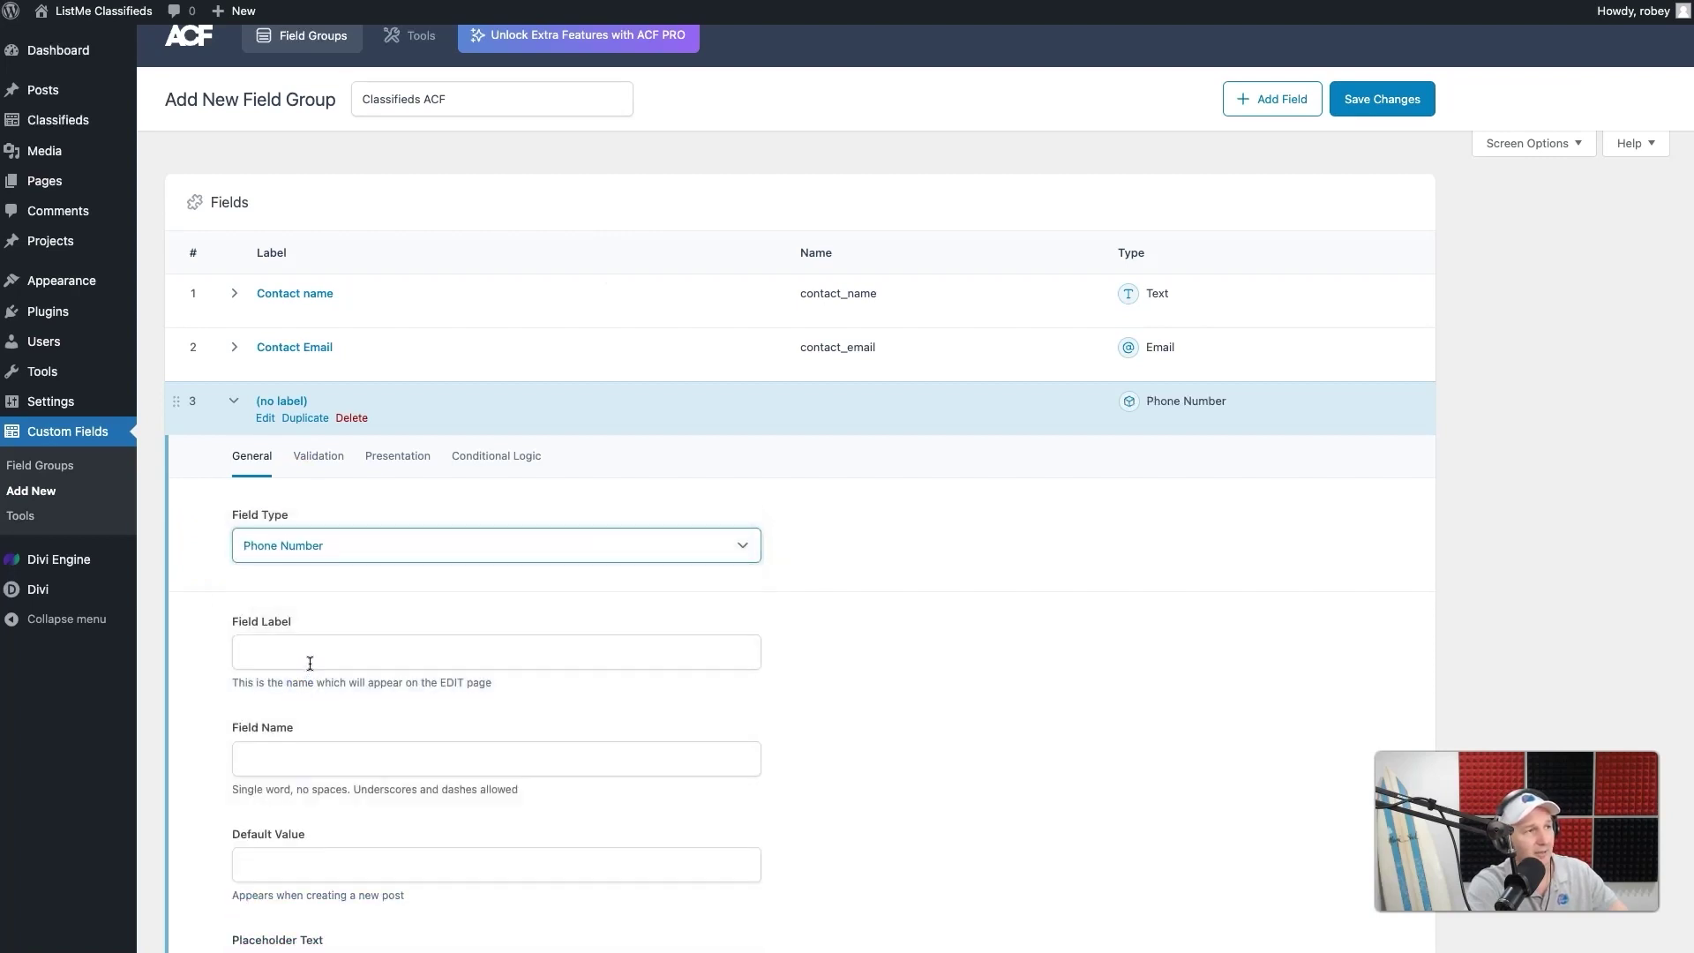
{"action": "left_click", "coordinate": [310, 663]}
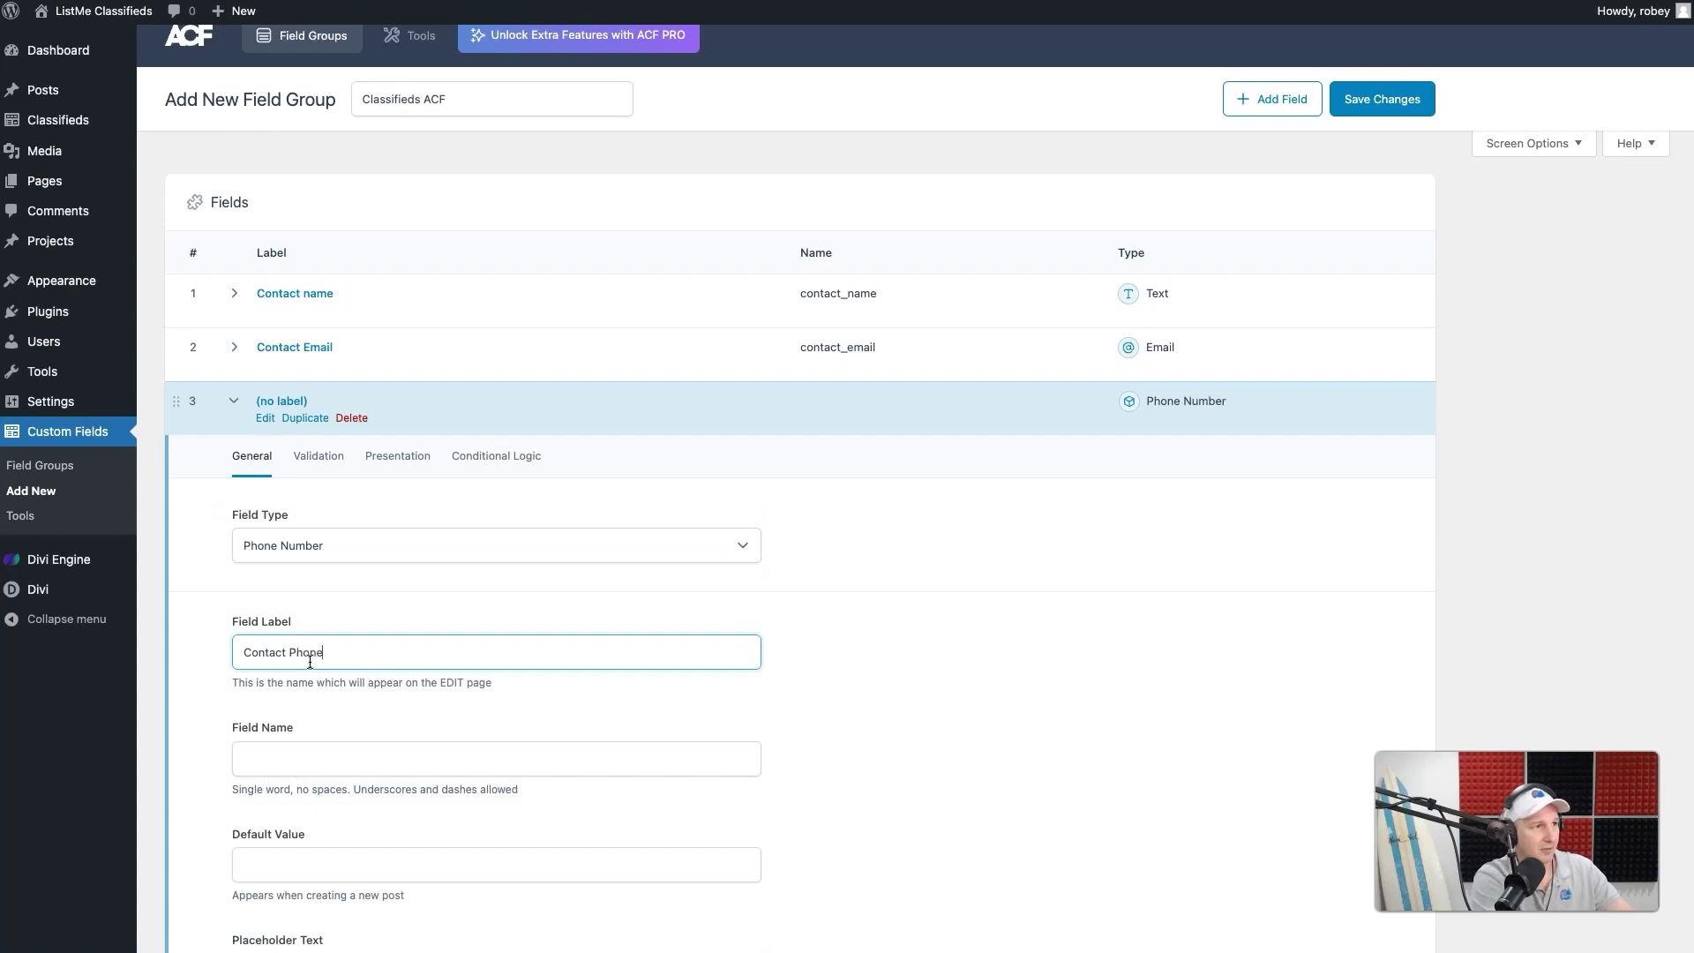
{"action": "left_click", "coordinate": [839, 654]}
{"action": "scroll", "coordinate": [515, 680], "scroll_direction": "down", "scroll_amount": 2}
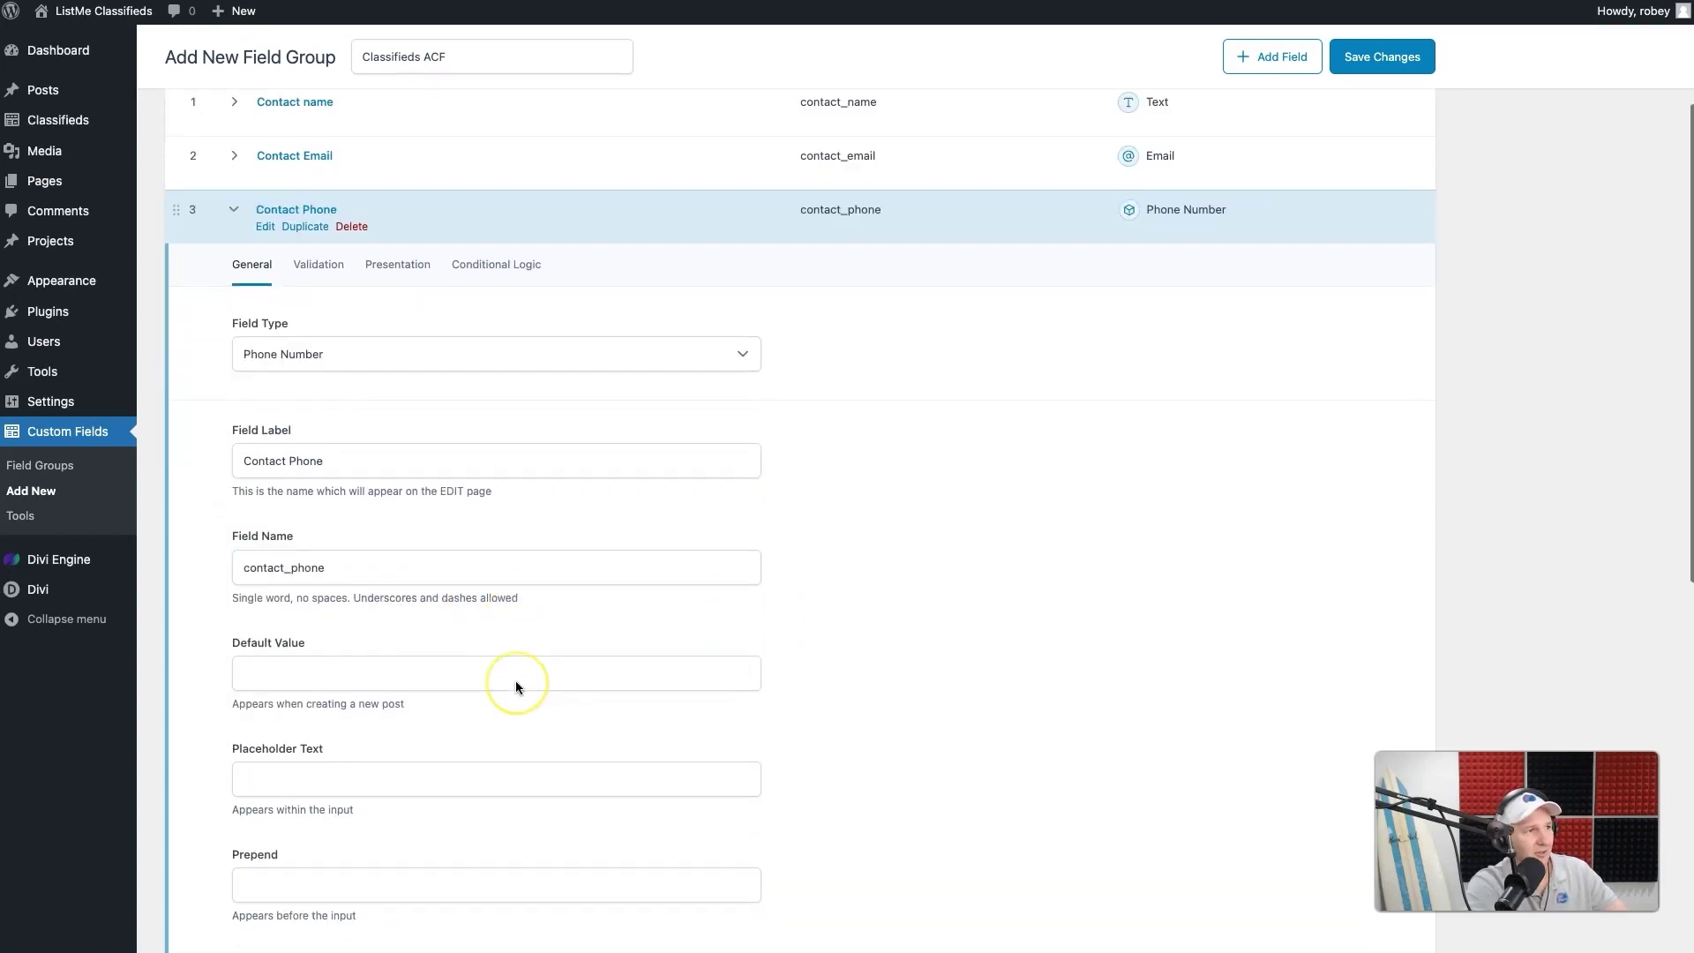
{"action": "scroll", "coordinate": [515, 680], "scroll_direction": "down", "scroll_amount": 1}
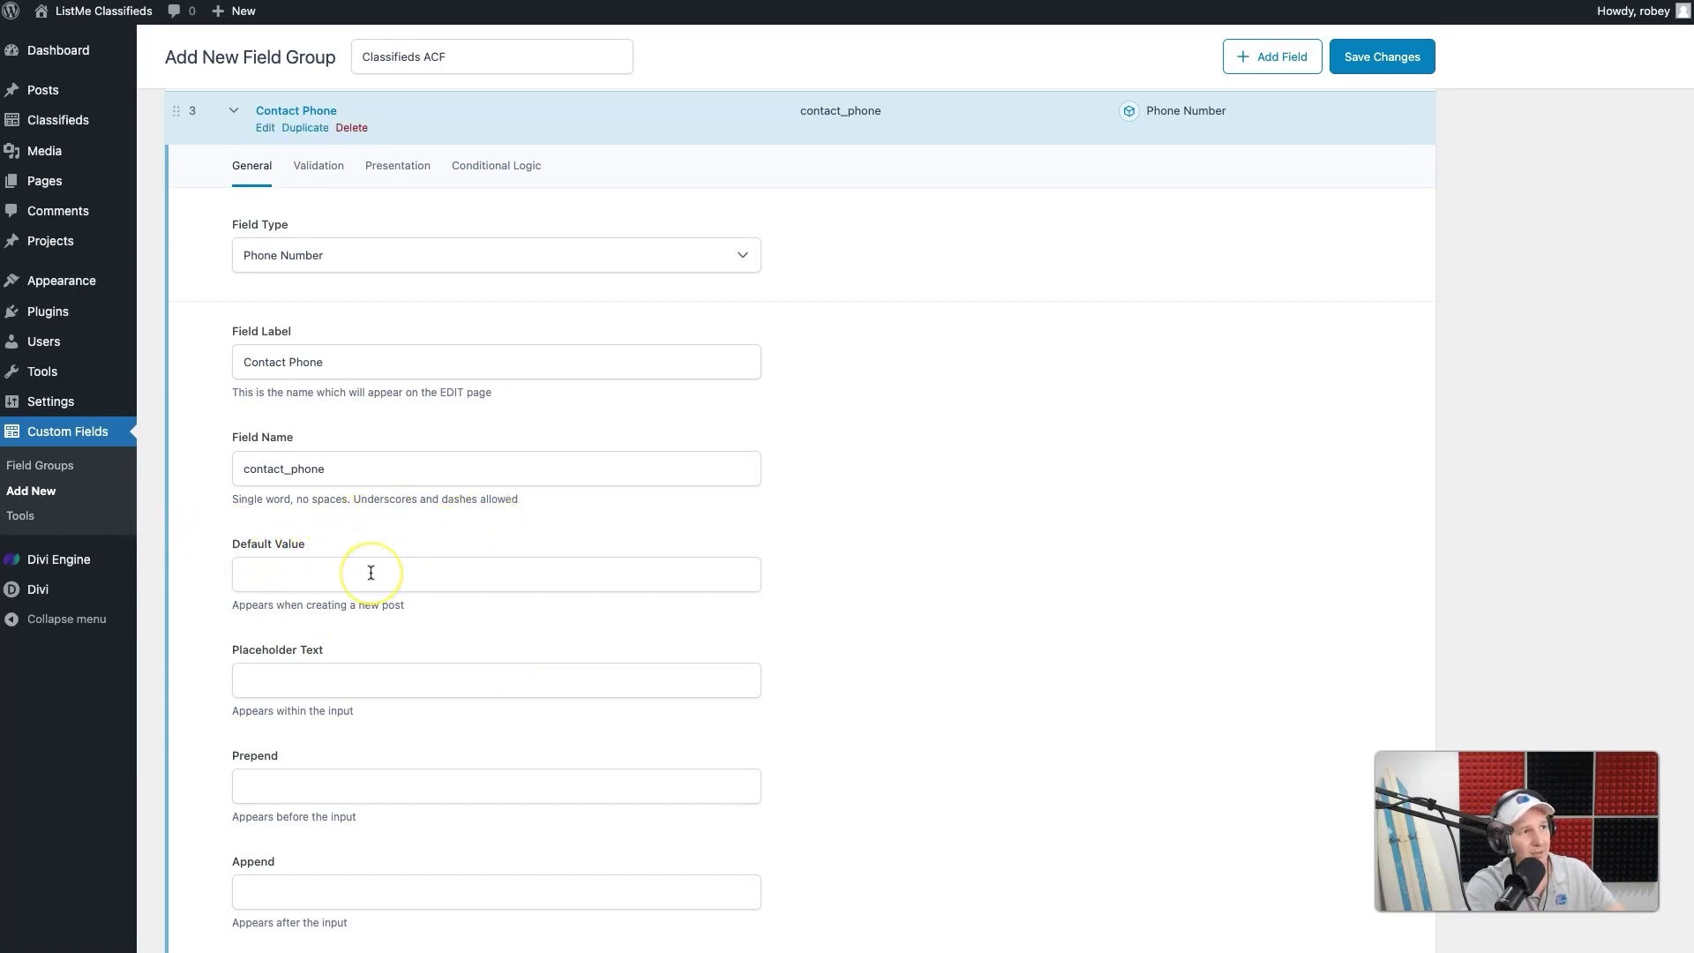
{"action": "scroll", "coordinate": [371, 573], "scroll_direction": "down", "scroll_amount": 2}
{"action": "left_click", "coordinate": [393, 510]}
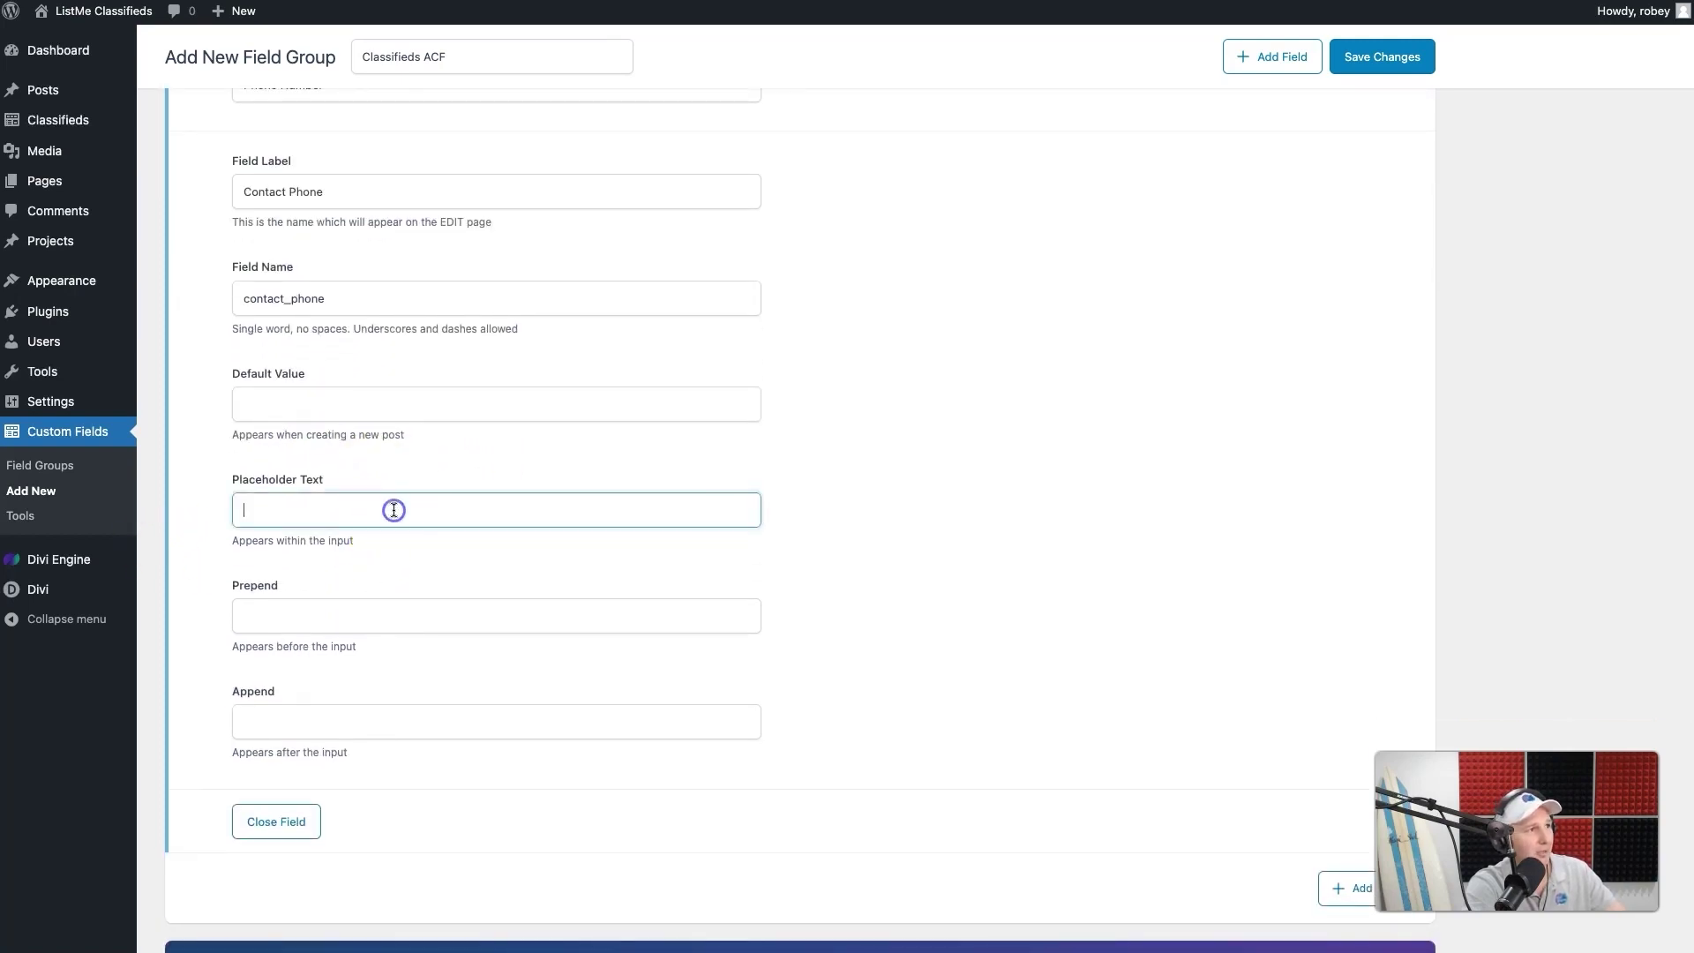
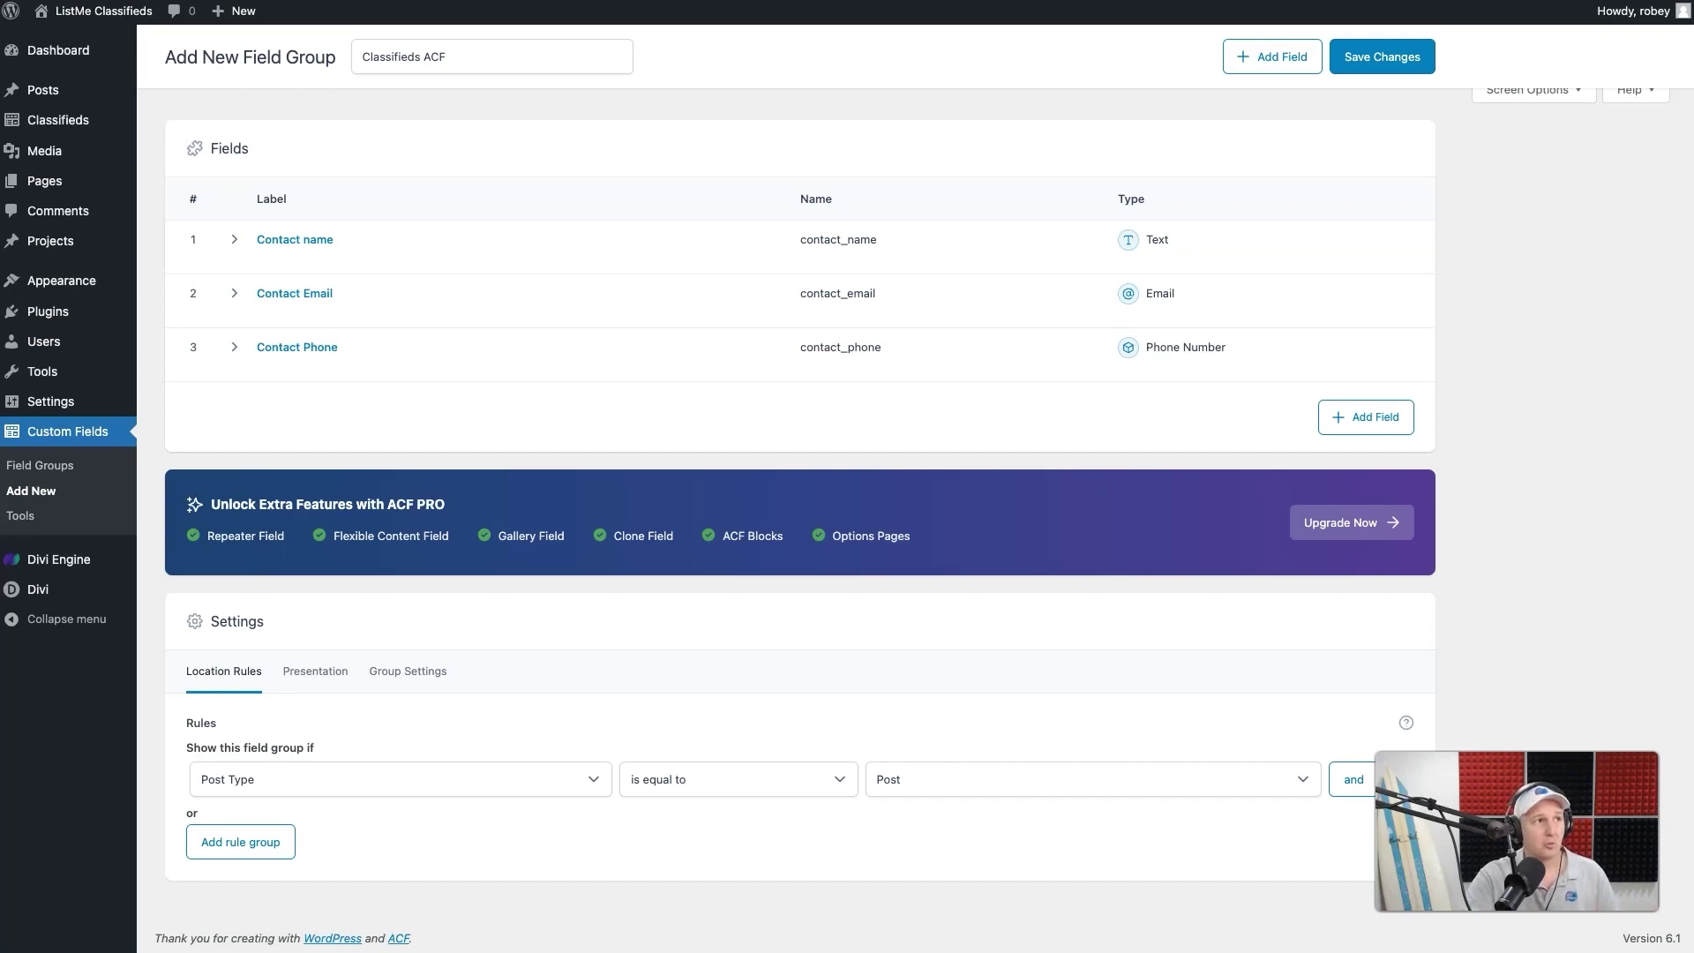
- Add a fourth field of type Group labelled "Gallery" to the field group
{"action": "left_click", "coordinate": [1366, 417]}
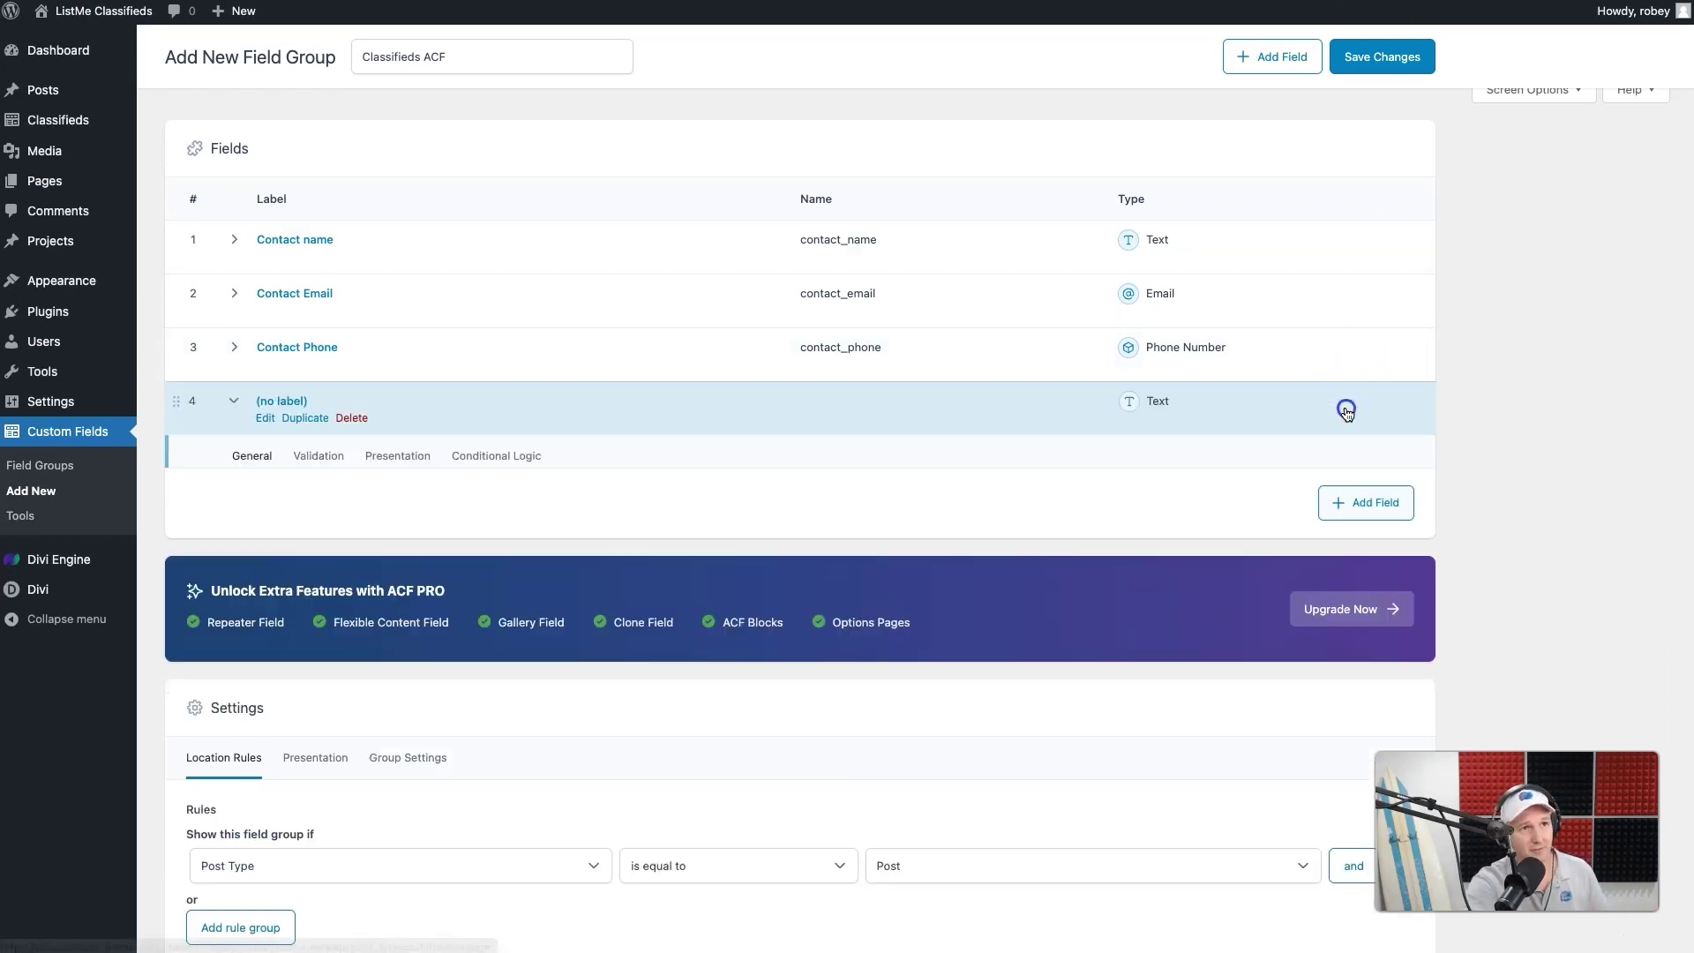
{"action": "left_click", "coordinate": [277, 549]}
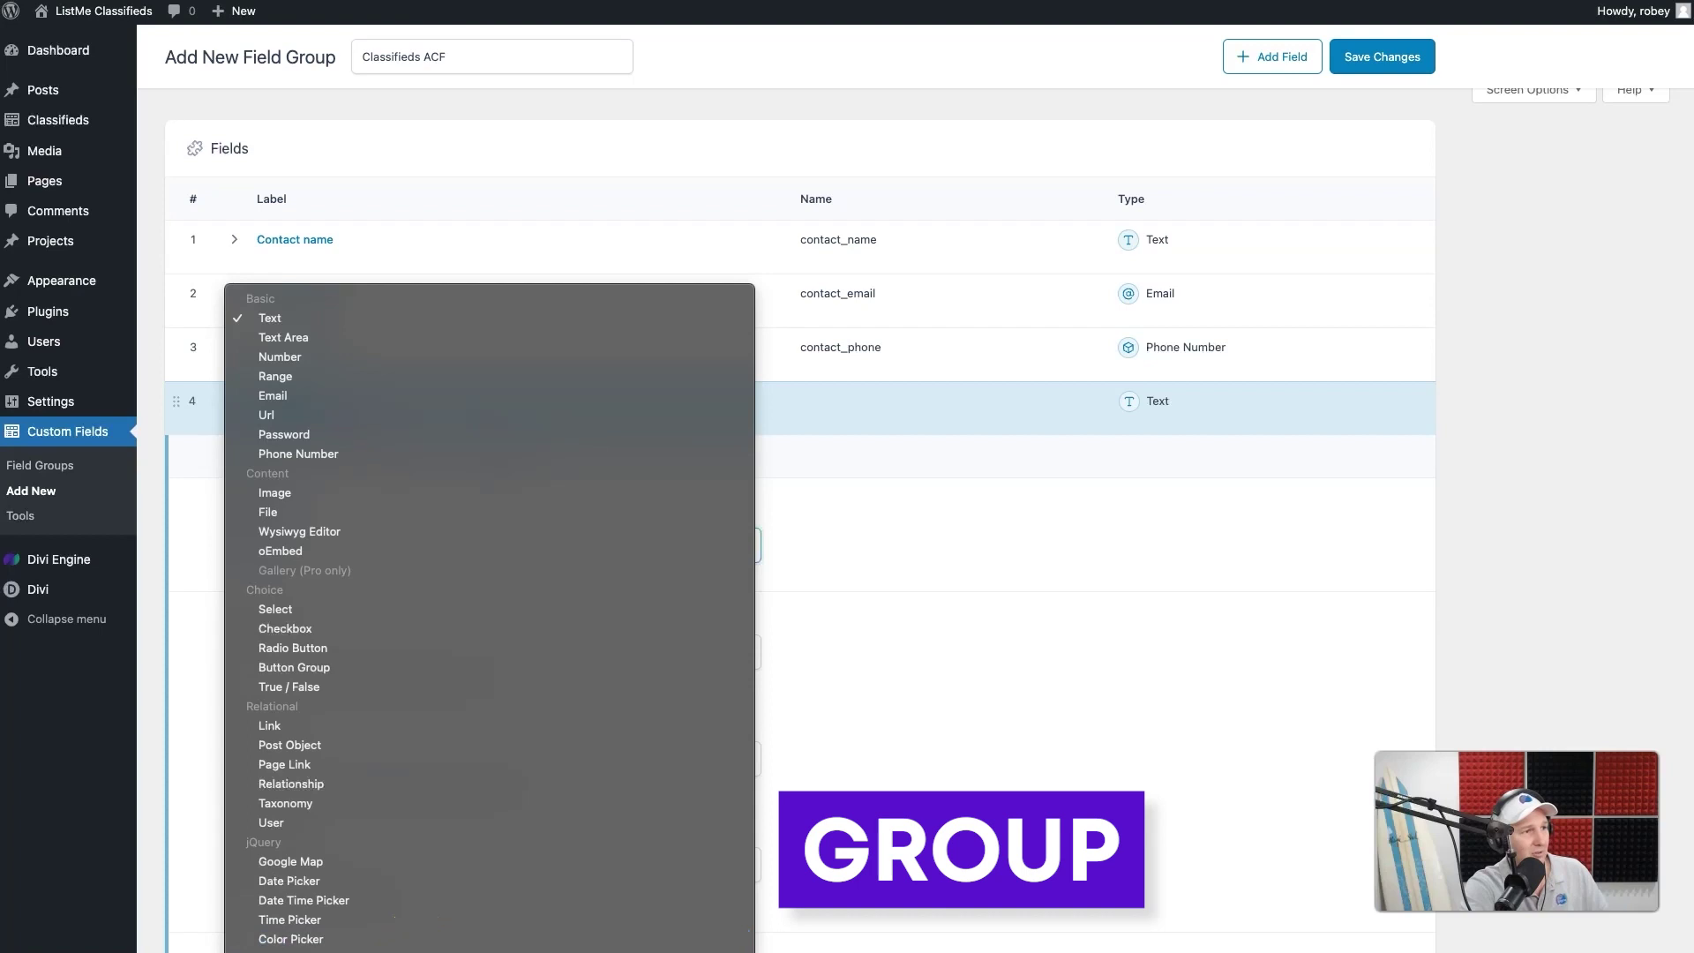
{"action": "left_click", "coordinate": [283, 939]}
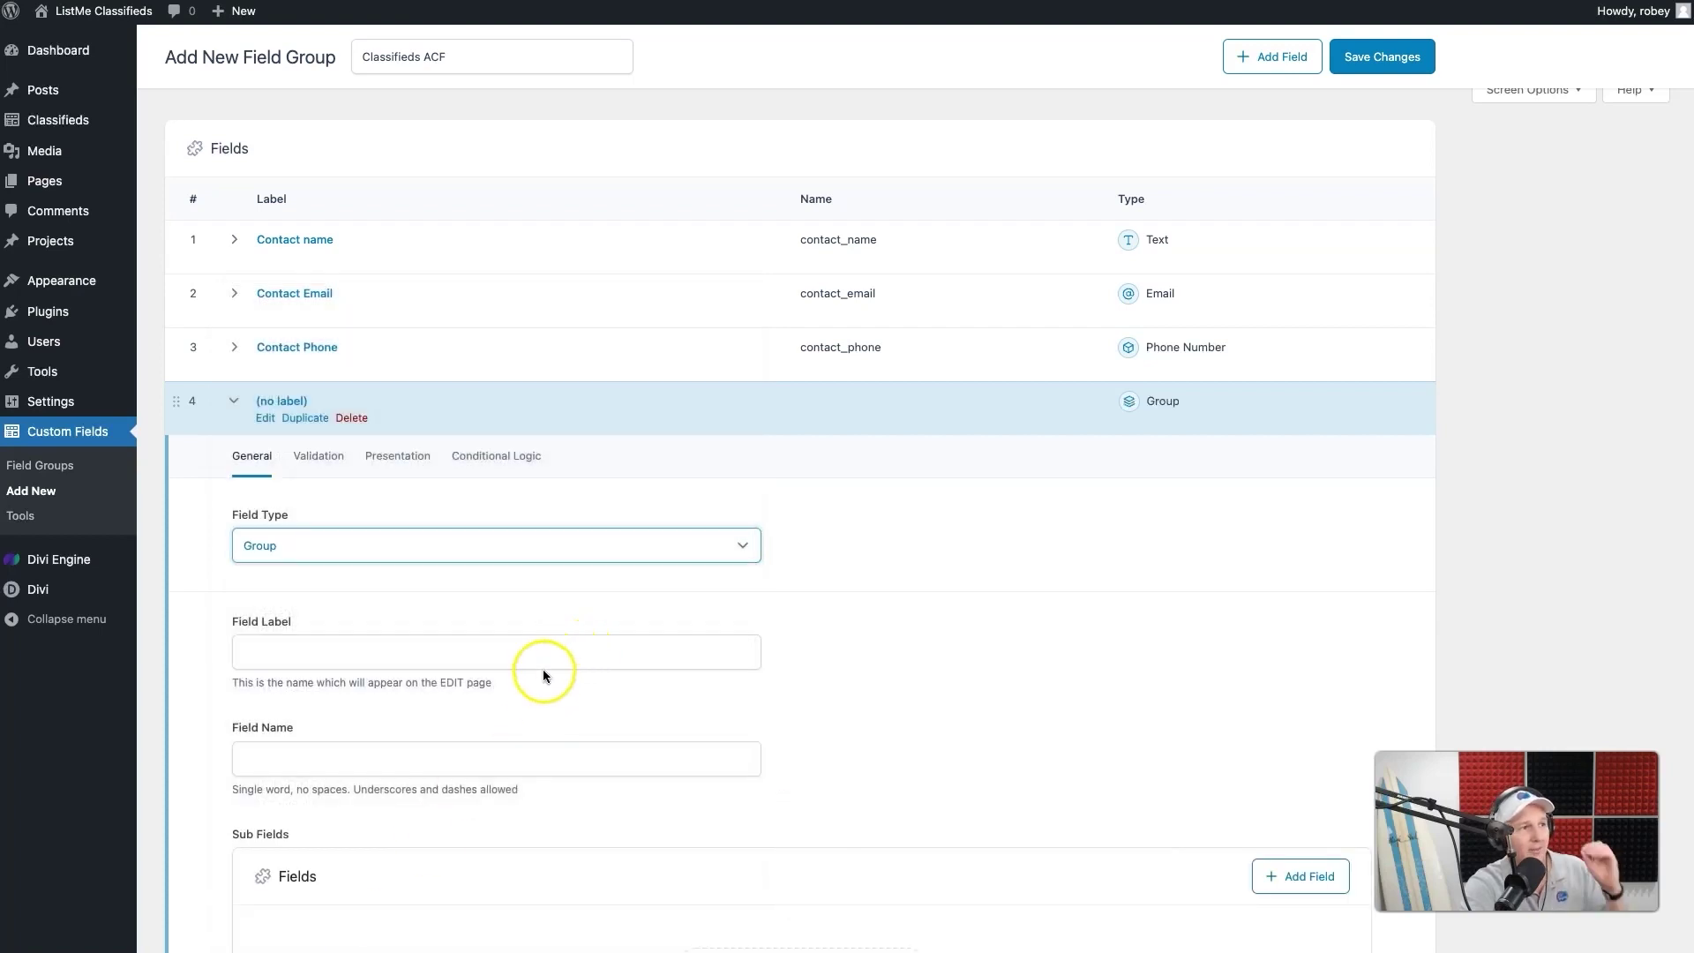
{"action": "scroll", "coordinate": [533, 685], "scroll_direction": "down", "scroll_amount": 3}
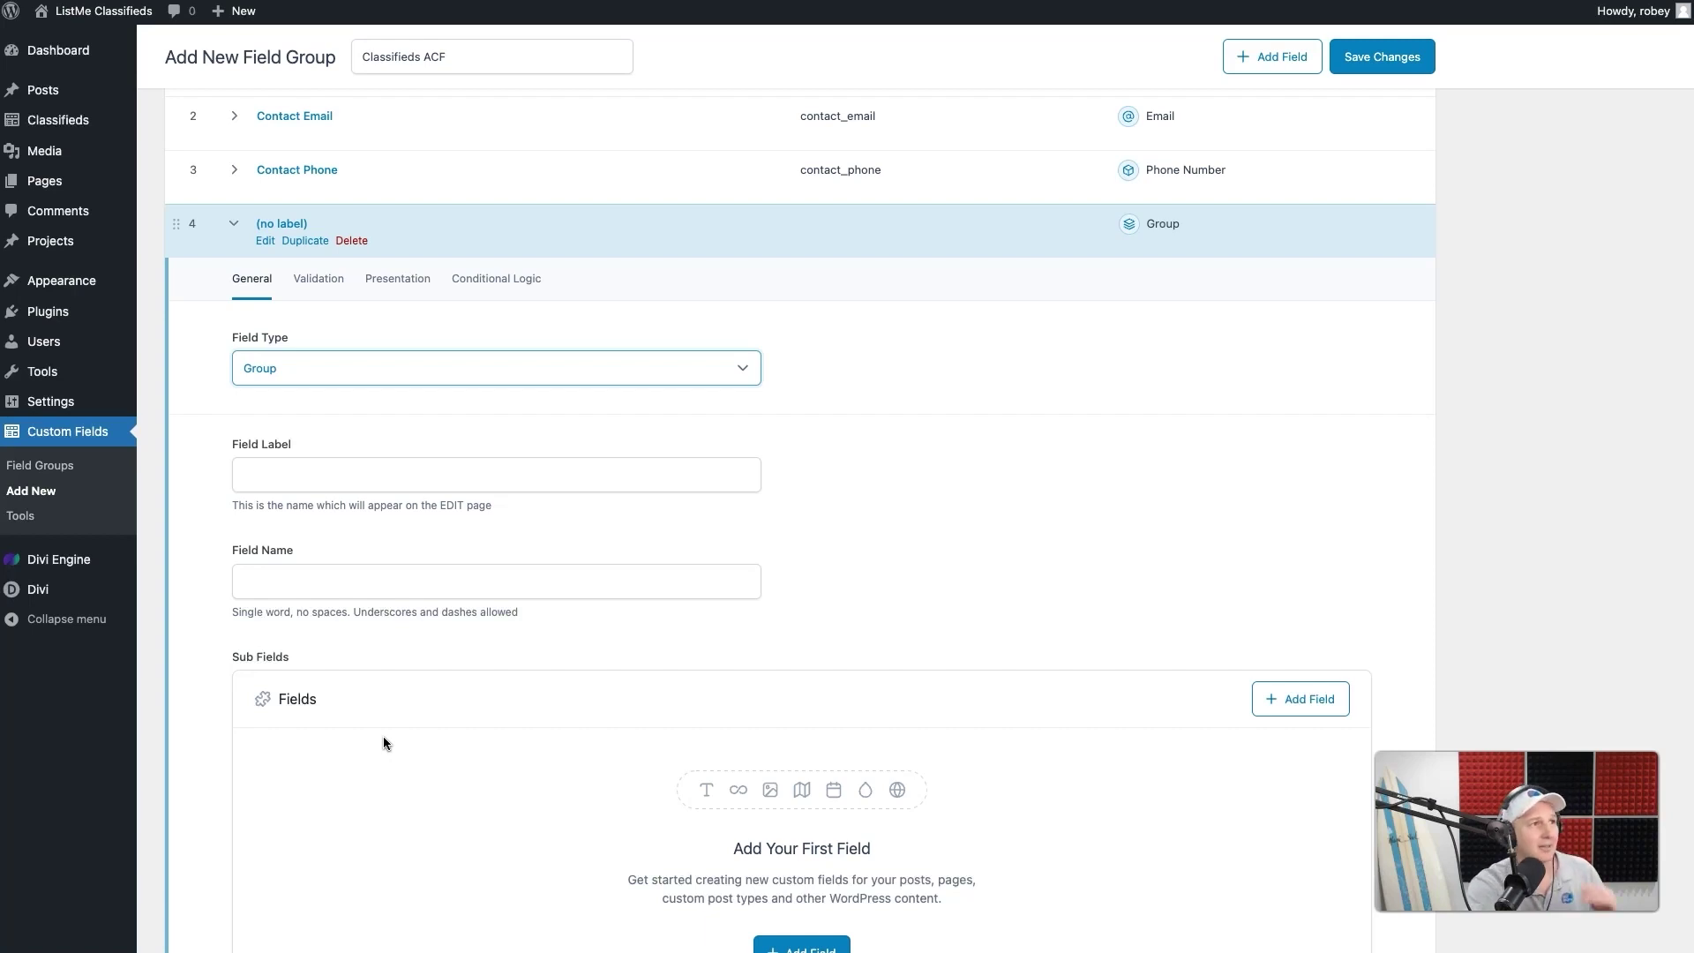
{"action": "left_click", "coordinate": [362, 476]}
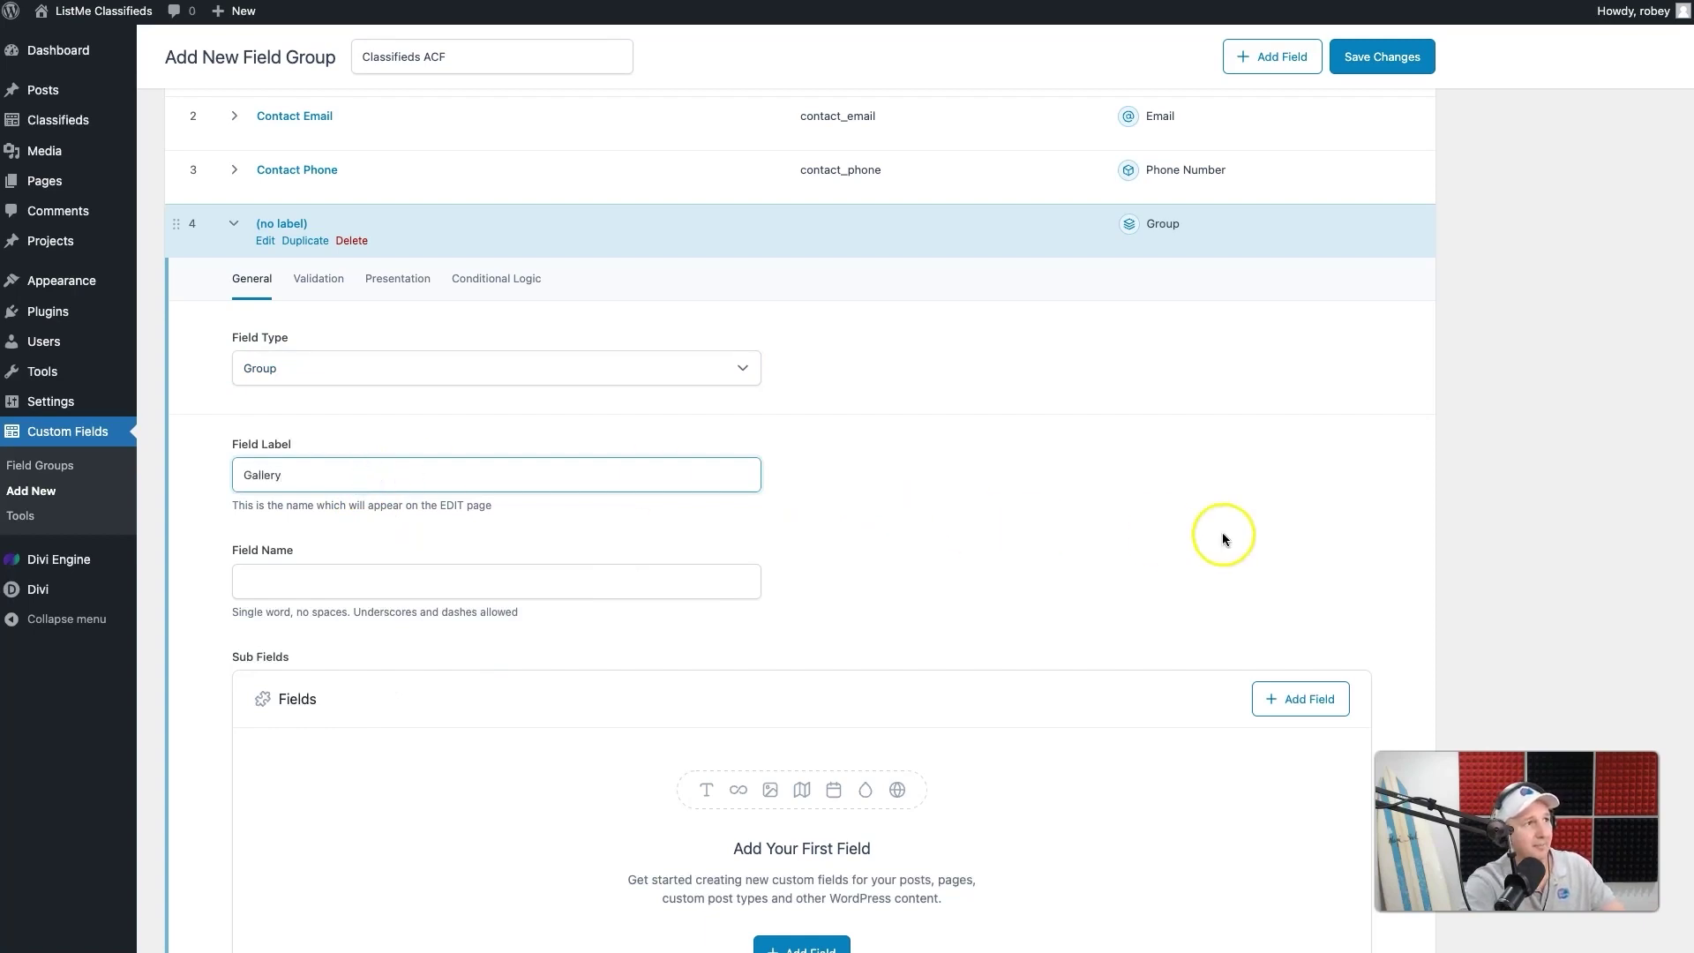
{"action": "left_click", "coordinate": [964, 529]}
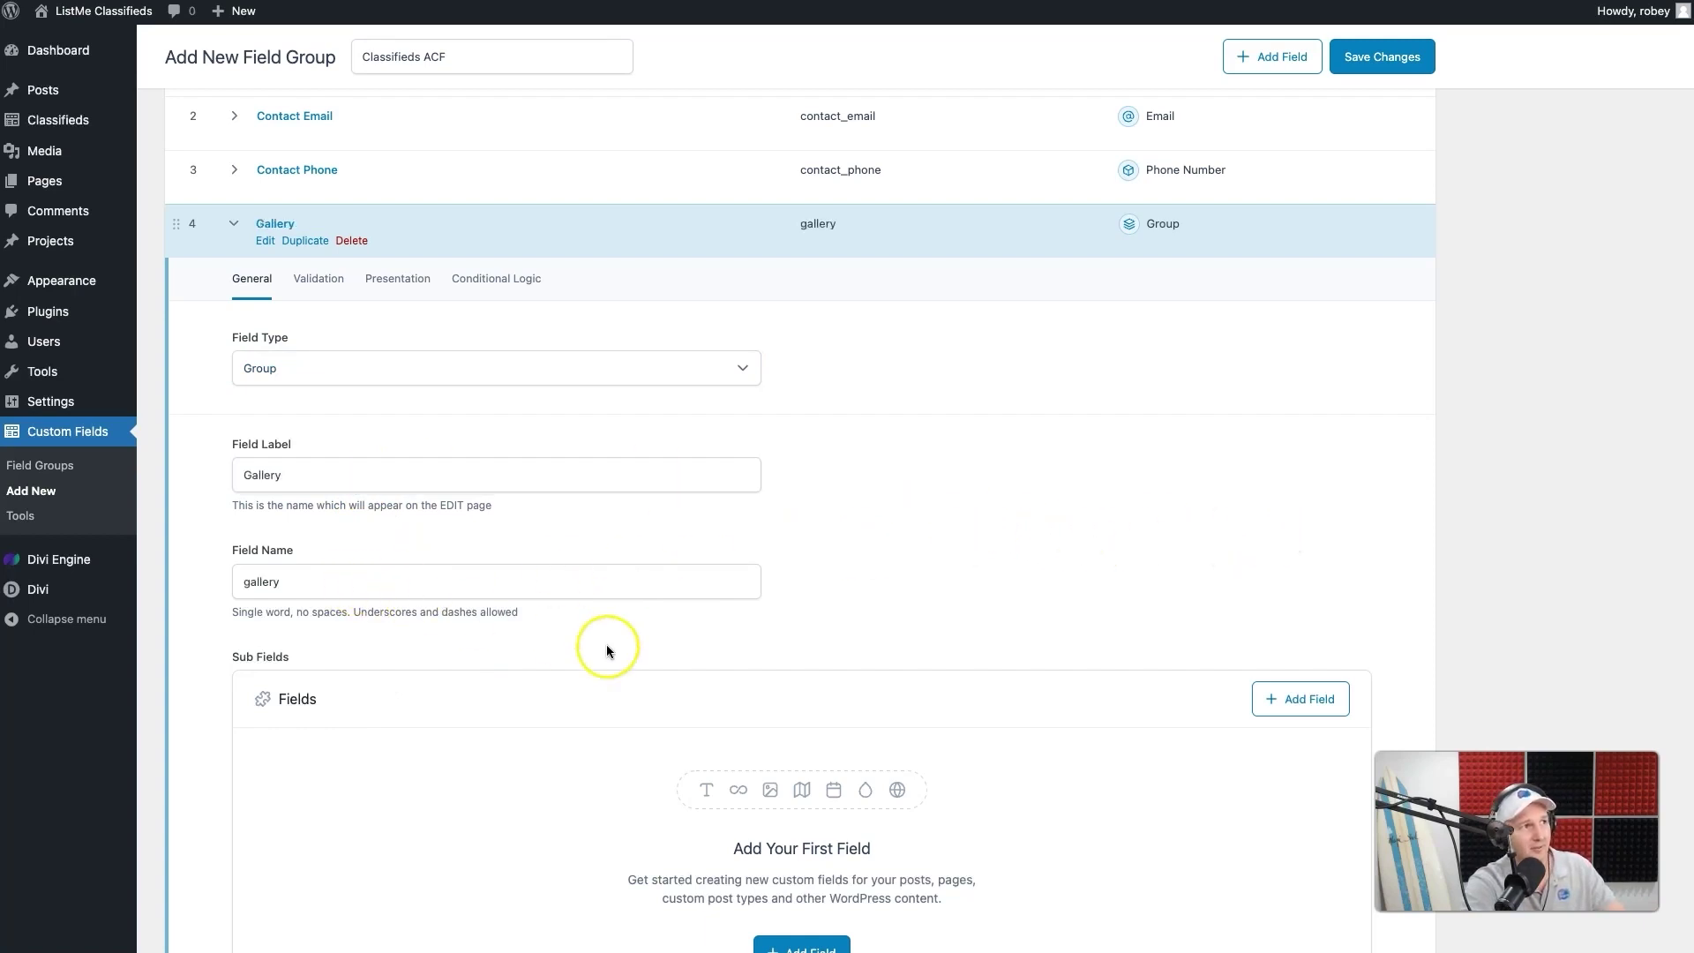
- Add a first sub field of type Image labelled "Image 1" inside the Gallery group and collapse its settings
{"action": "scroll", "coordinate": [606, 646], "scroll_direction": "down", "scroll_amount": 5}
{"action": "scroll", "coordinate": [606, 651], "scroll_direction": "down", "scroll_amount": 3}
{"action": "left_click", "coordinate": [825, 648]}
{"action": "left_click", "coordinate": [499, 619]}
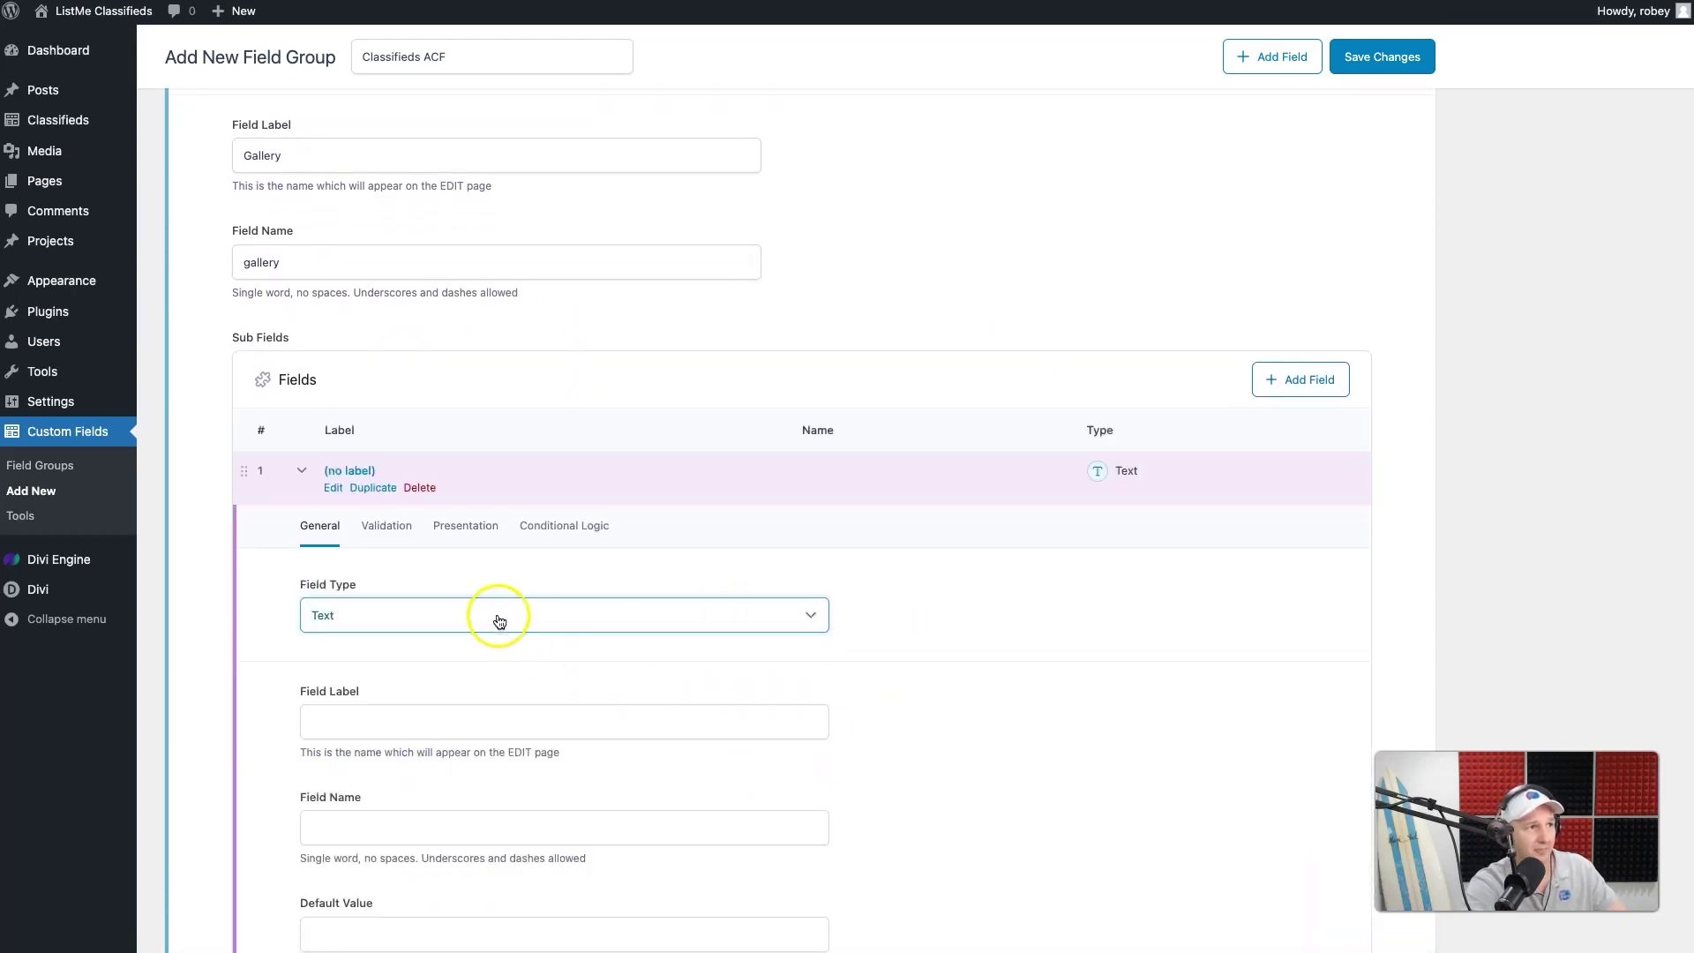
{"action": "left_click", "coordinate": [500, 621]}
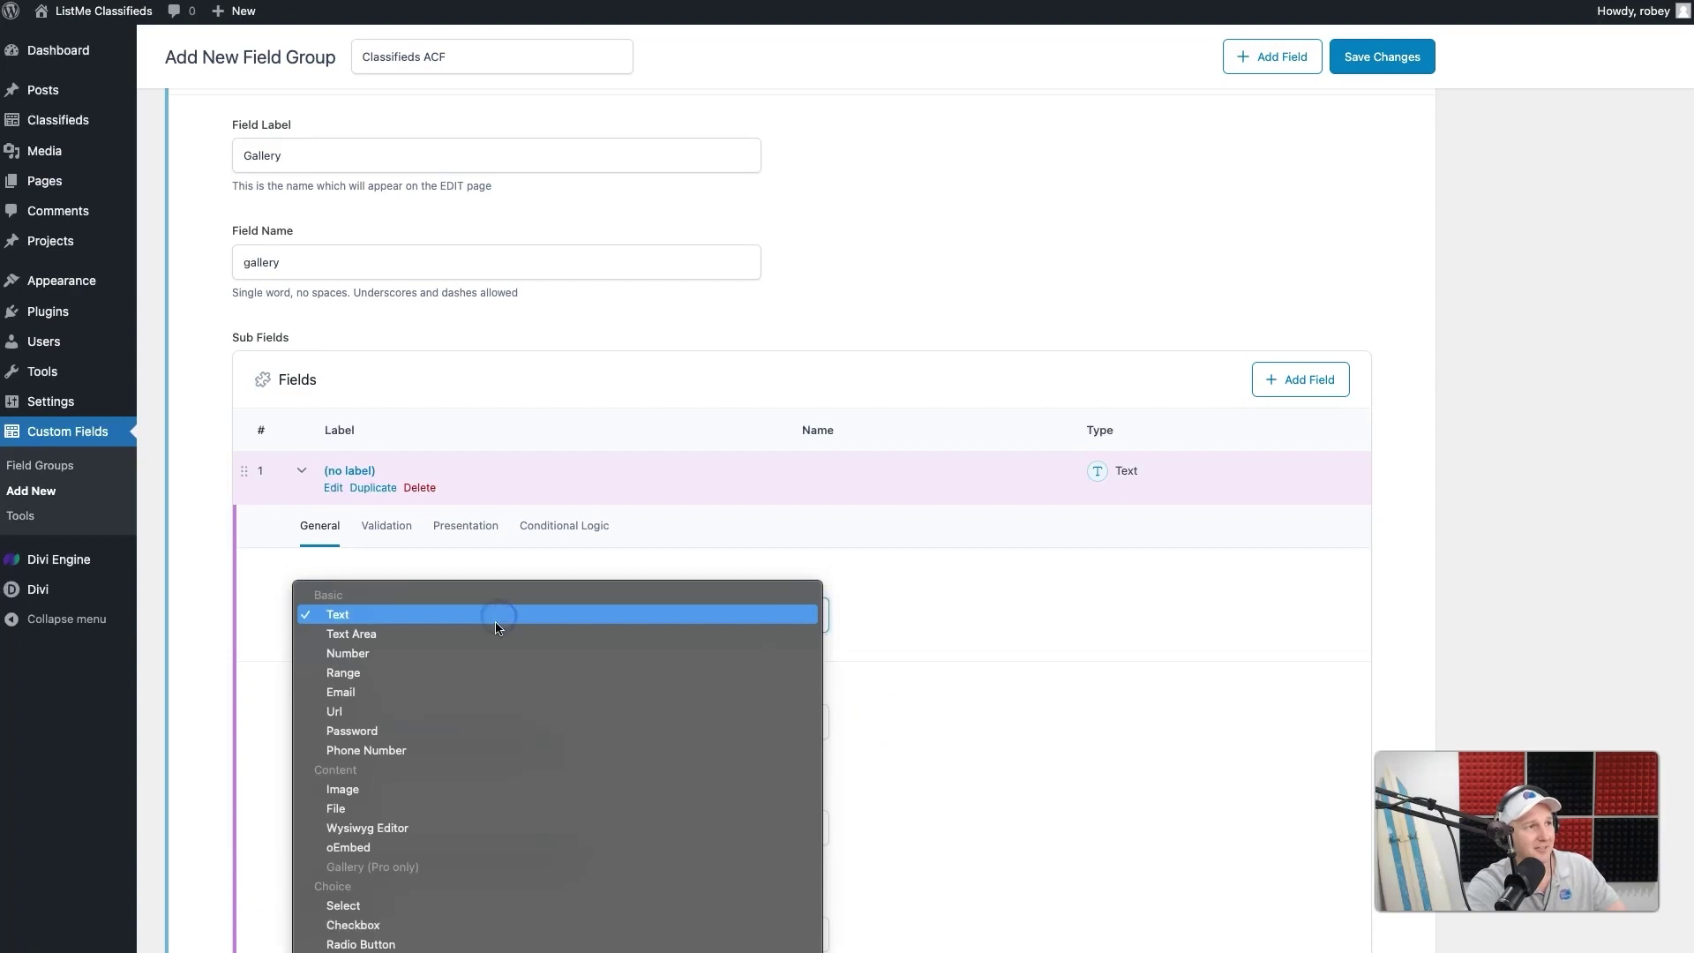
{"action": "left_click", "coordinate": [450, 788]}
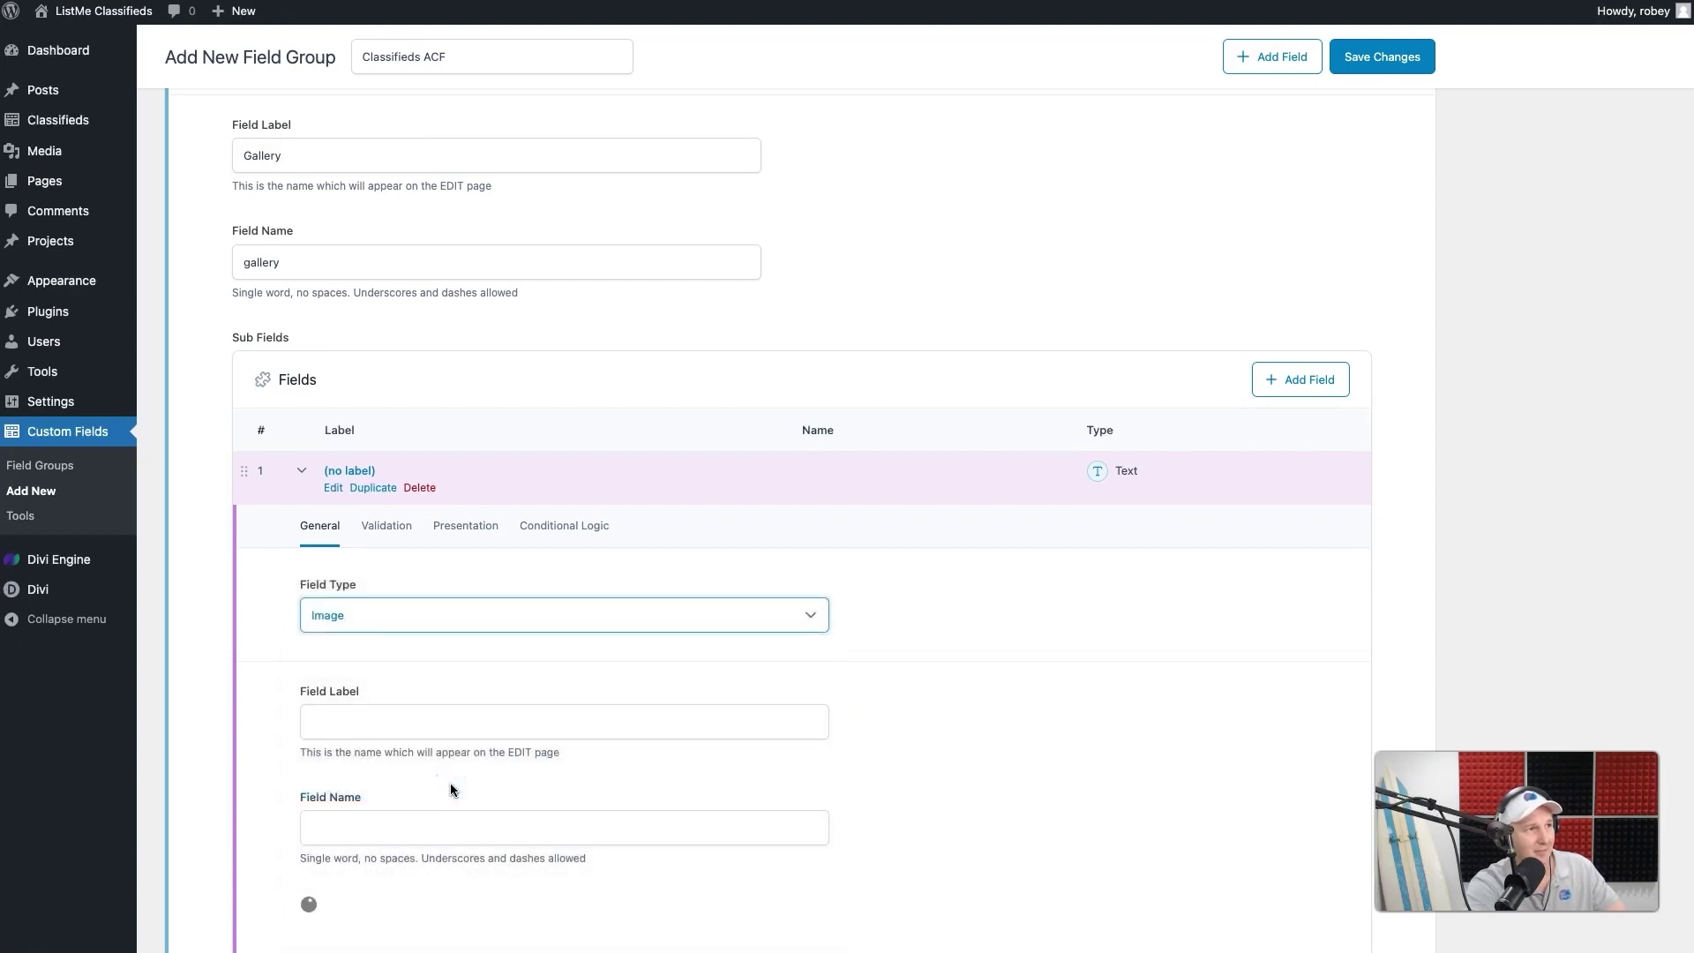
{"action": "left_click", "coordinate": [475, 730]}
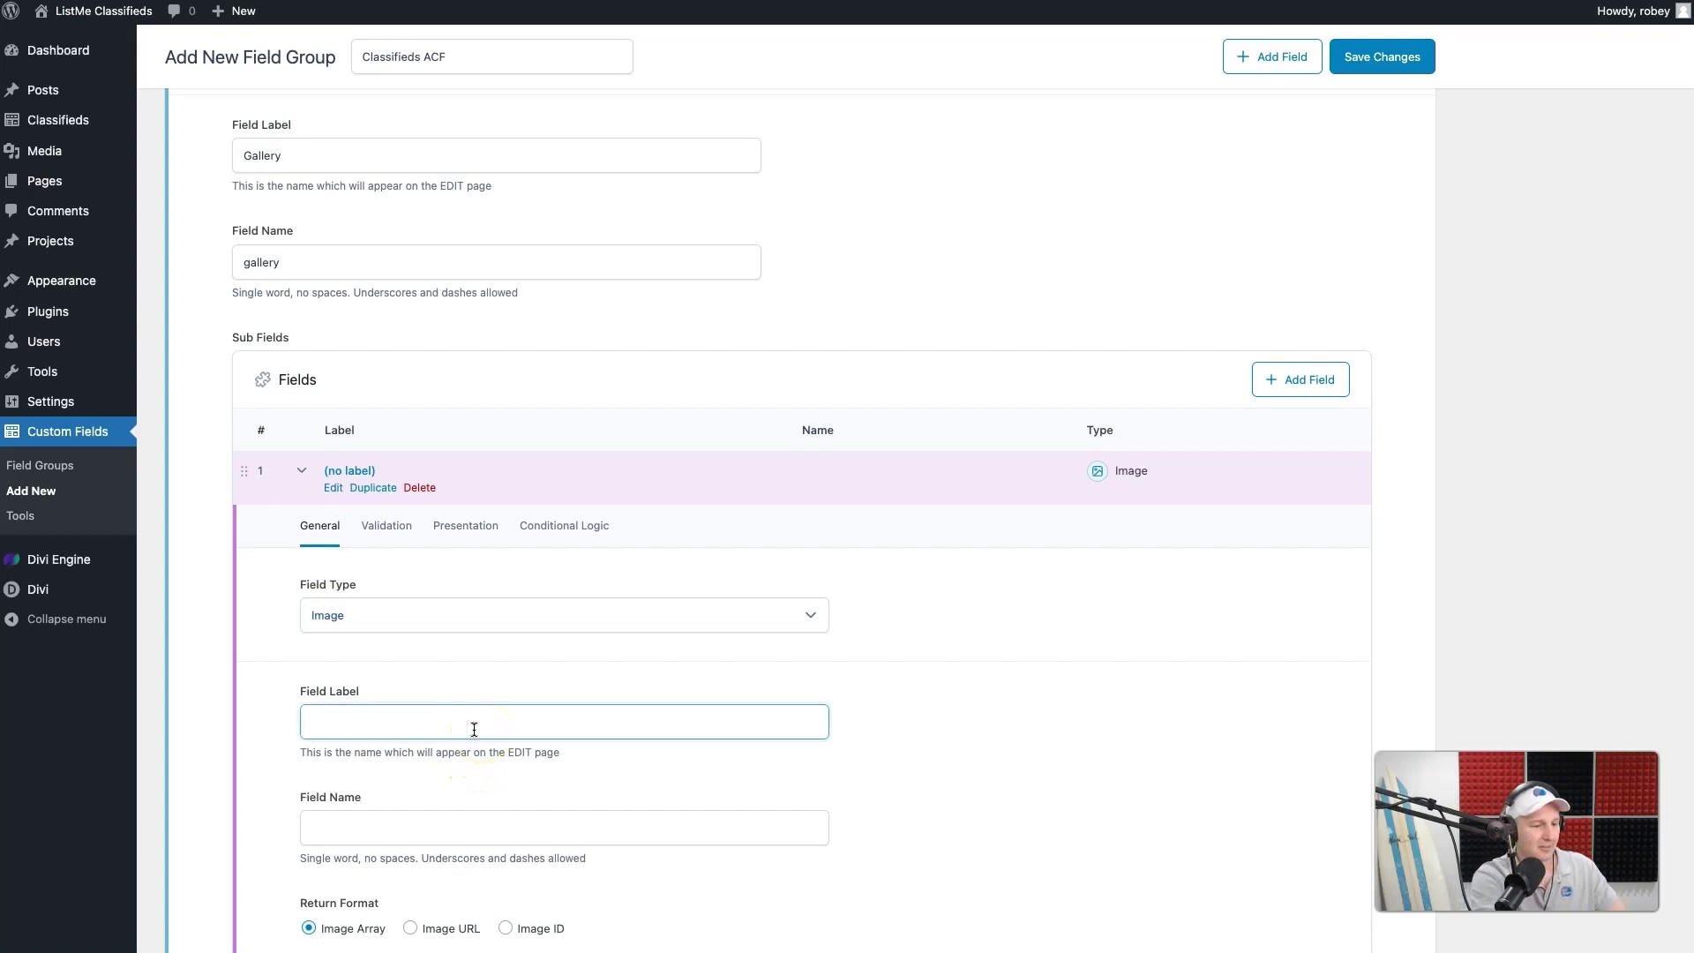
{"action": "left_click", "coordinate": [1140, 757]}
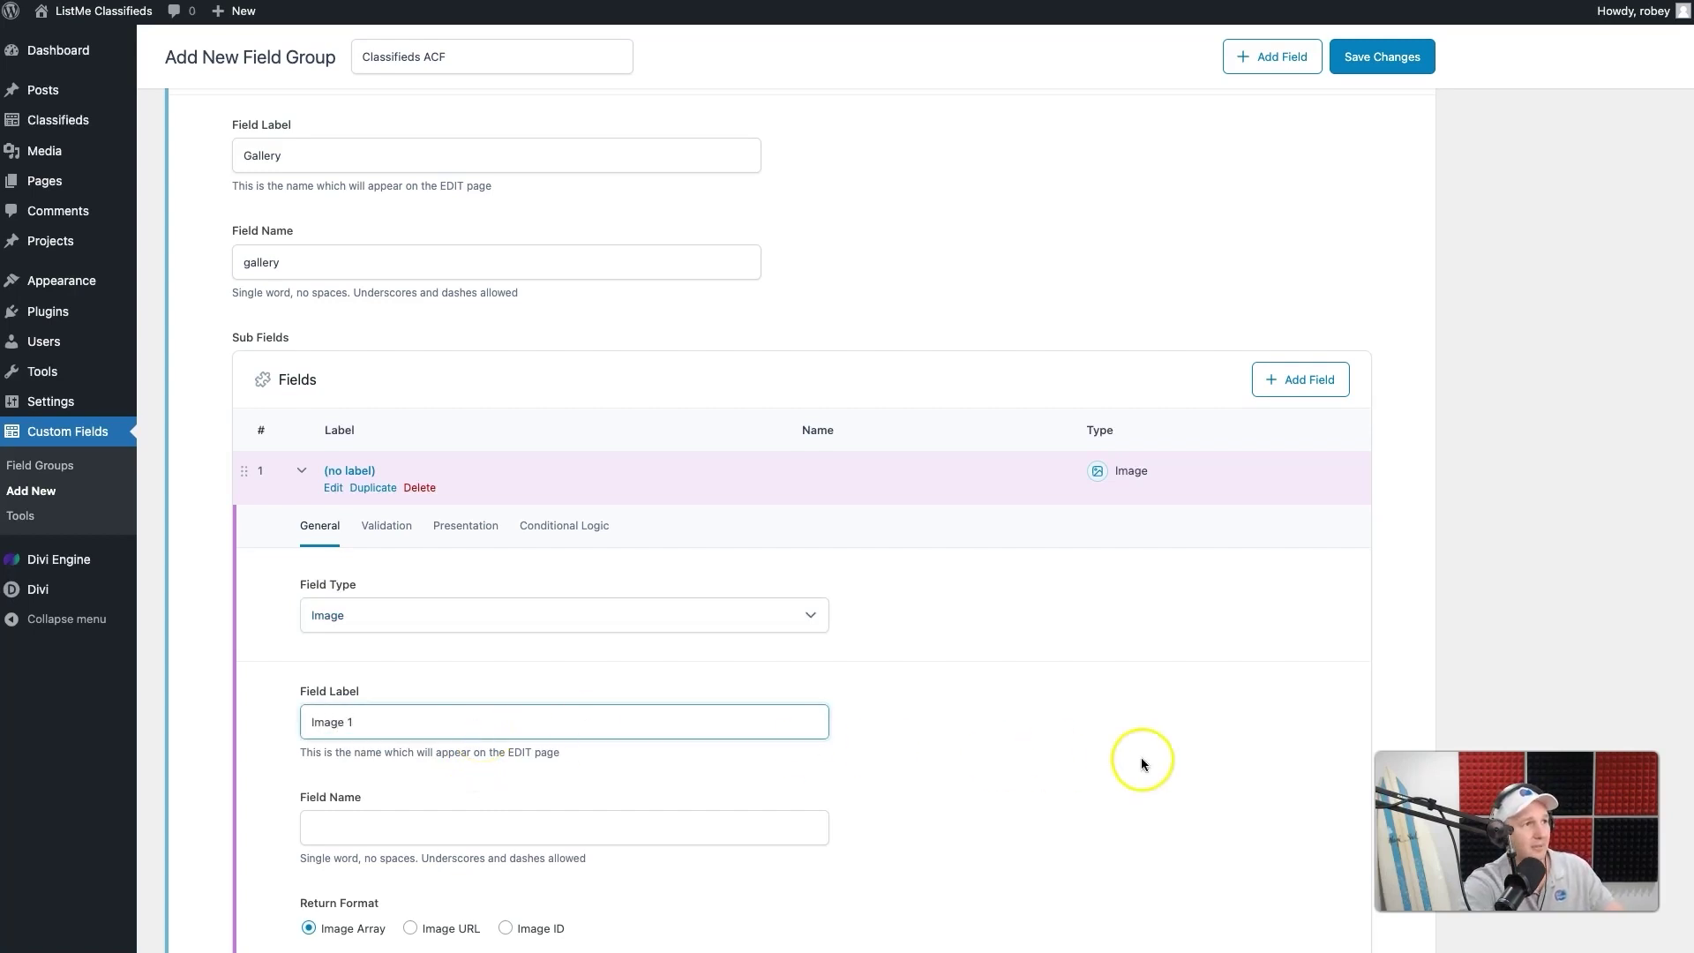
{"action": "scroll", "coordinate": [1117, 744], "scroll_direction": "down", "scroll_amount": 4}
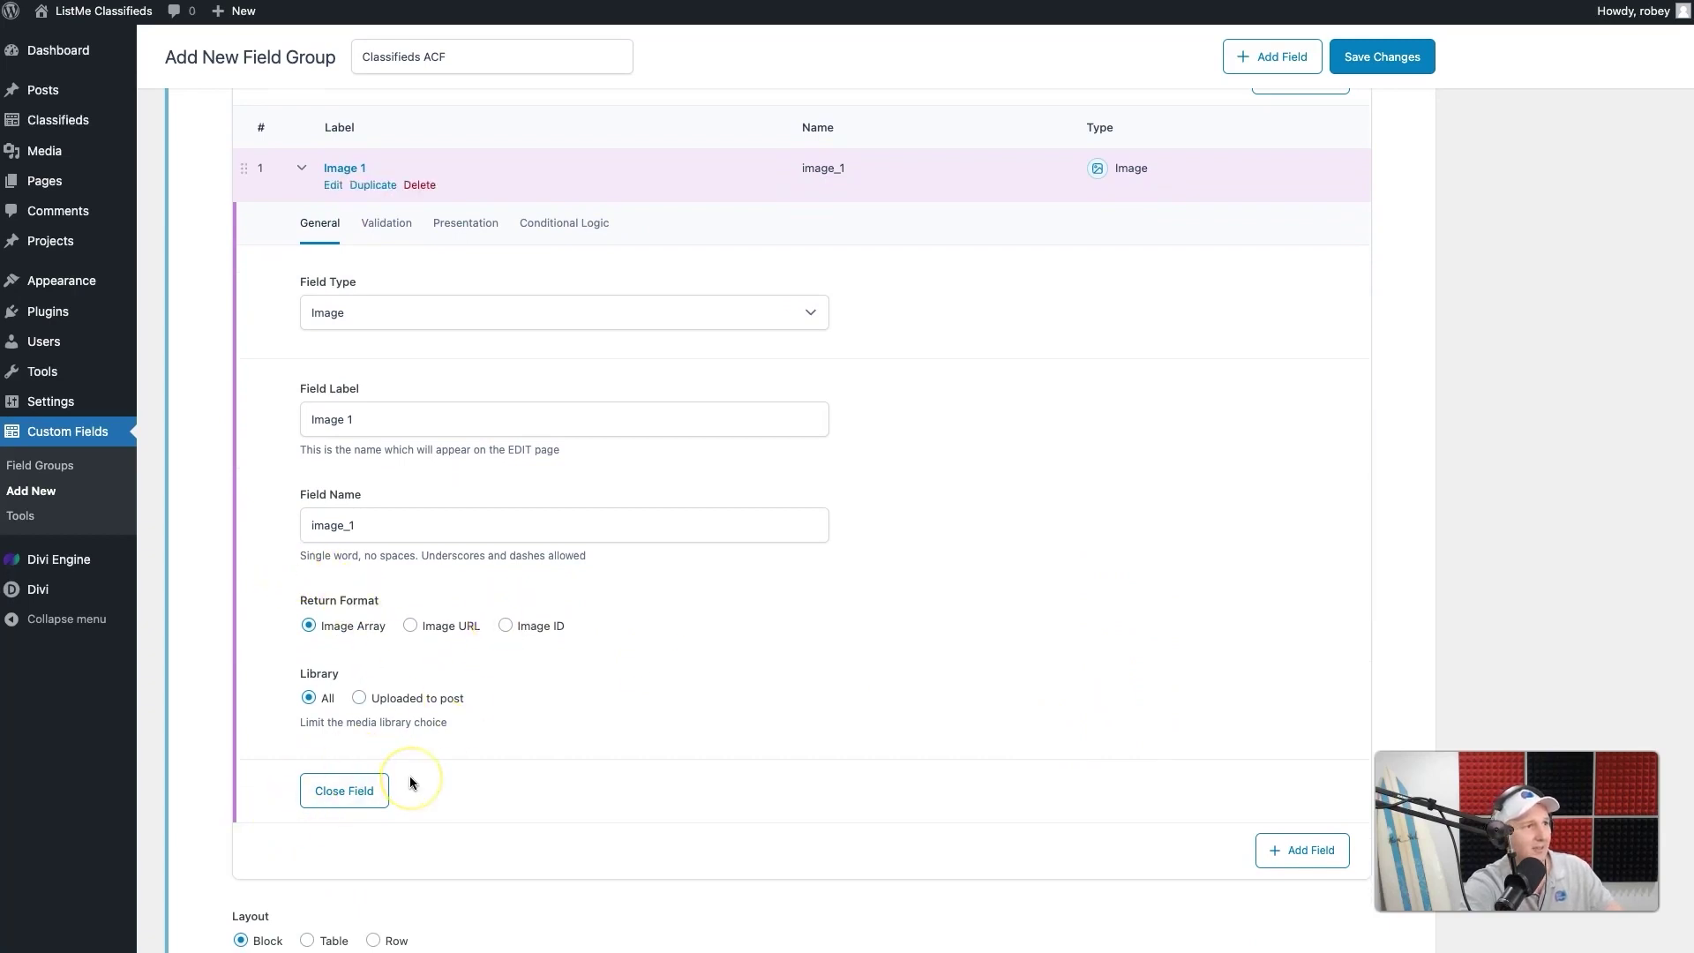
{"action": "left_click", "coordinate": [349, 793]}
- Add a second Image sub field labelled "Image 2" to the Gallery group and collapse its settings
{"action": "scroll", "coordinate": [711, 401], "scroll_direction": "up", "scroll_amount": 5}
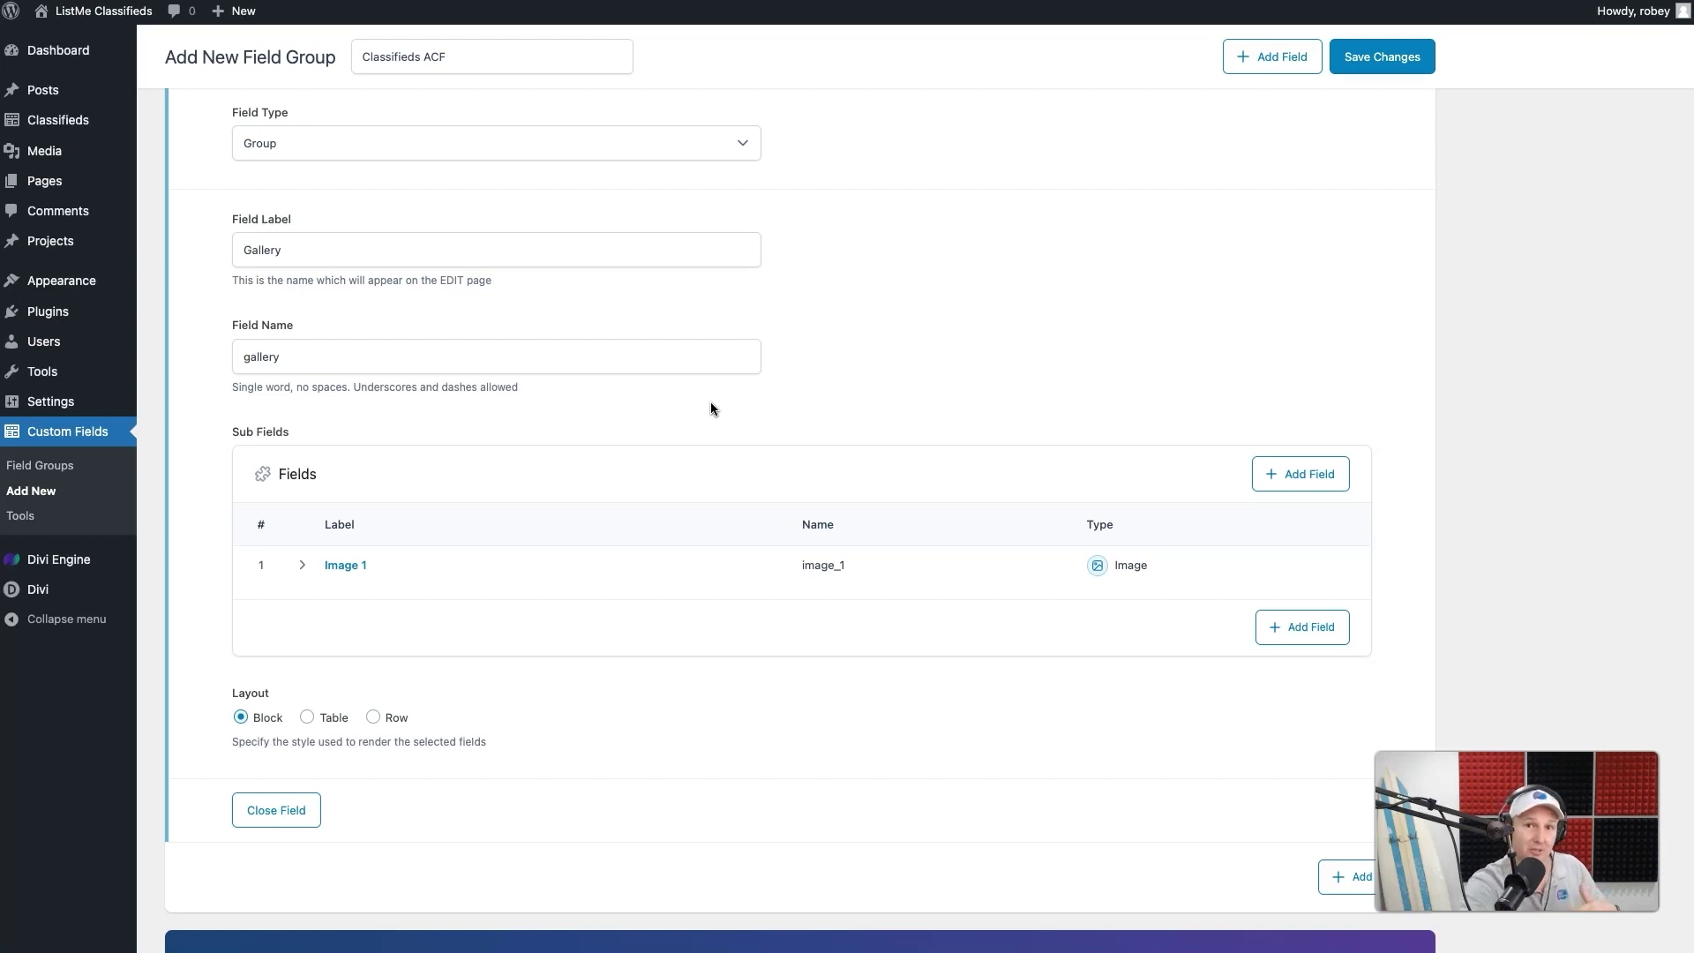
{"action": "left_click", "coordinate": [1313, 477]}
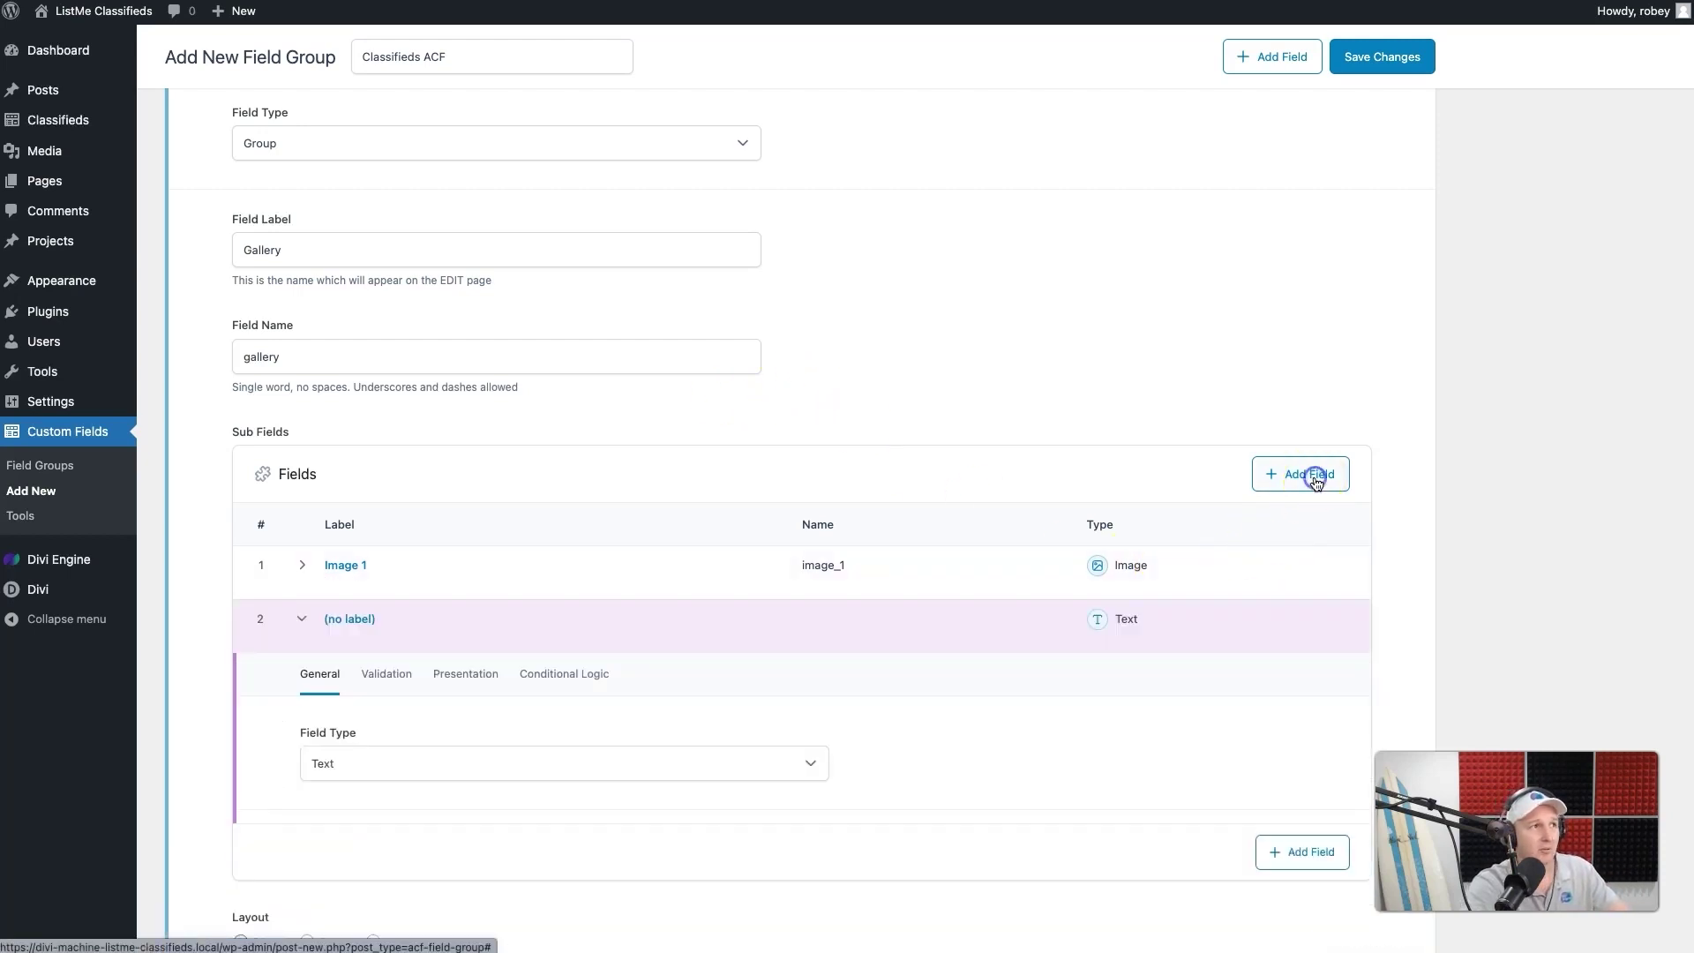
{"action": "left_click", "coordinate": [550, 764]}
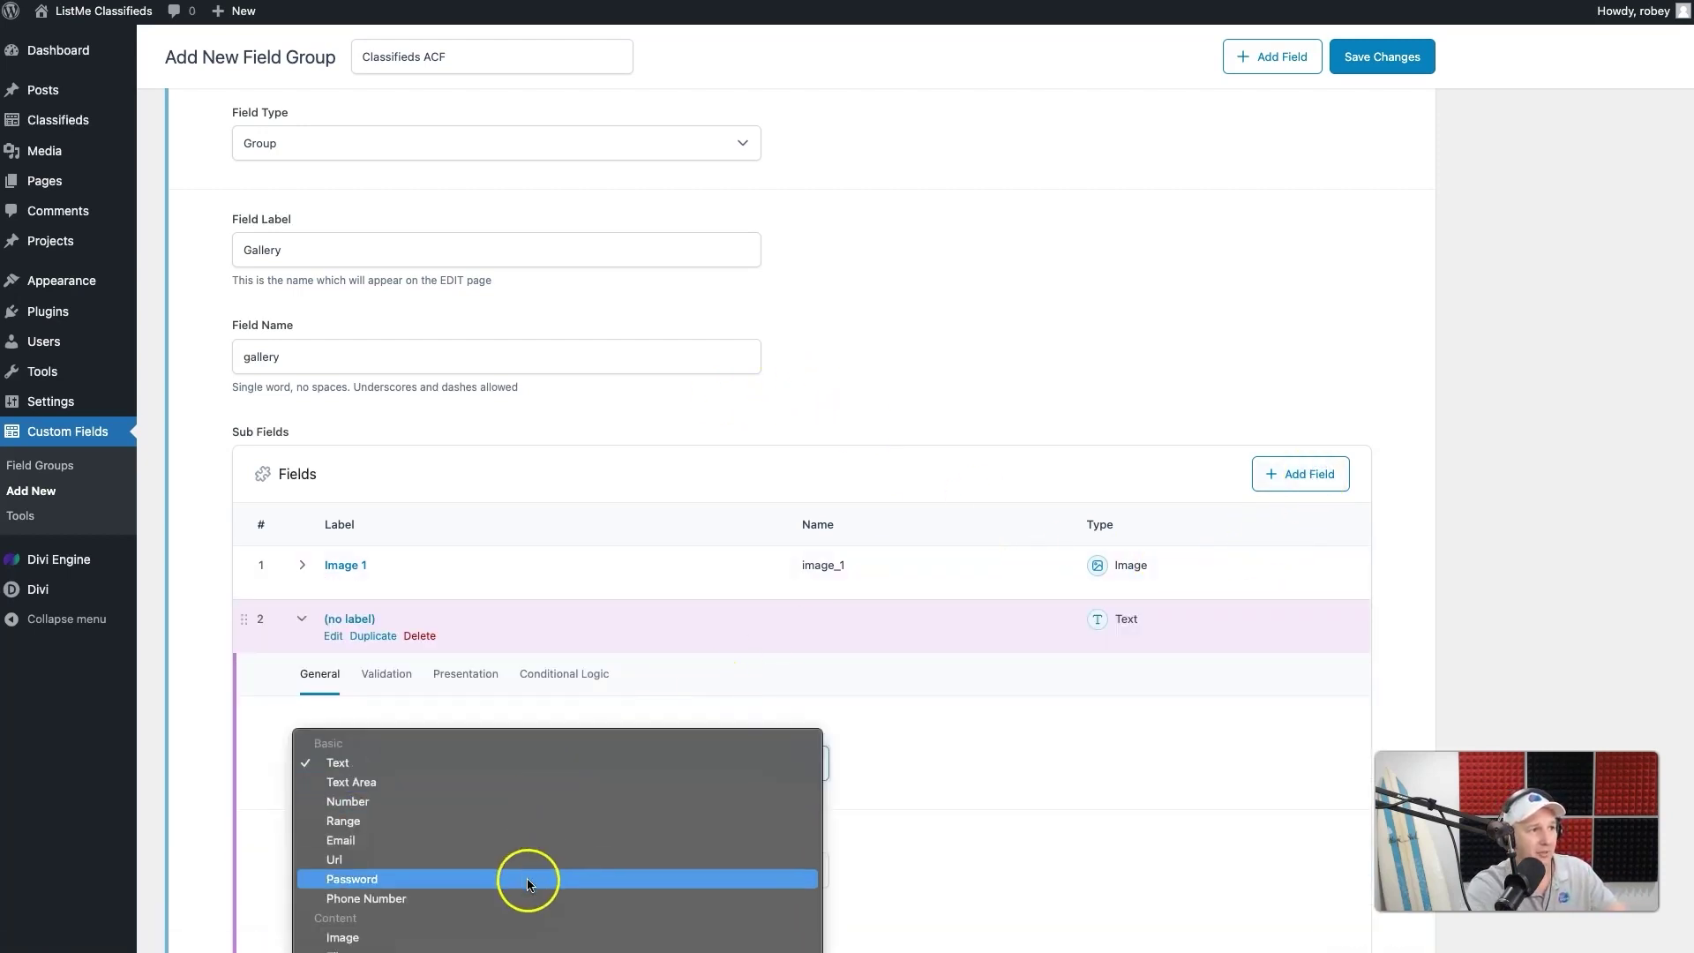
{"action": "scroll", "coordinate": [522, 891], "scroll_direction": "down", "scroll_amount": 5}
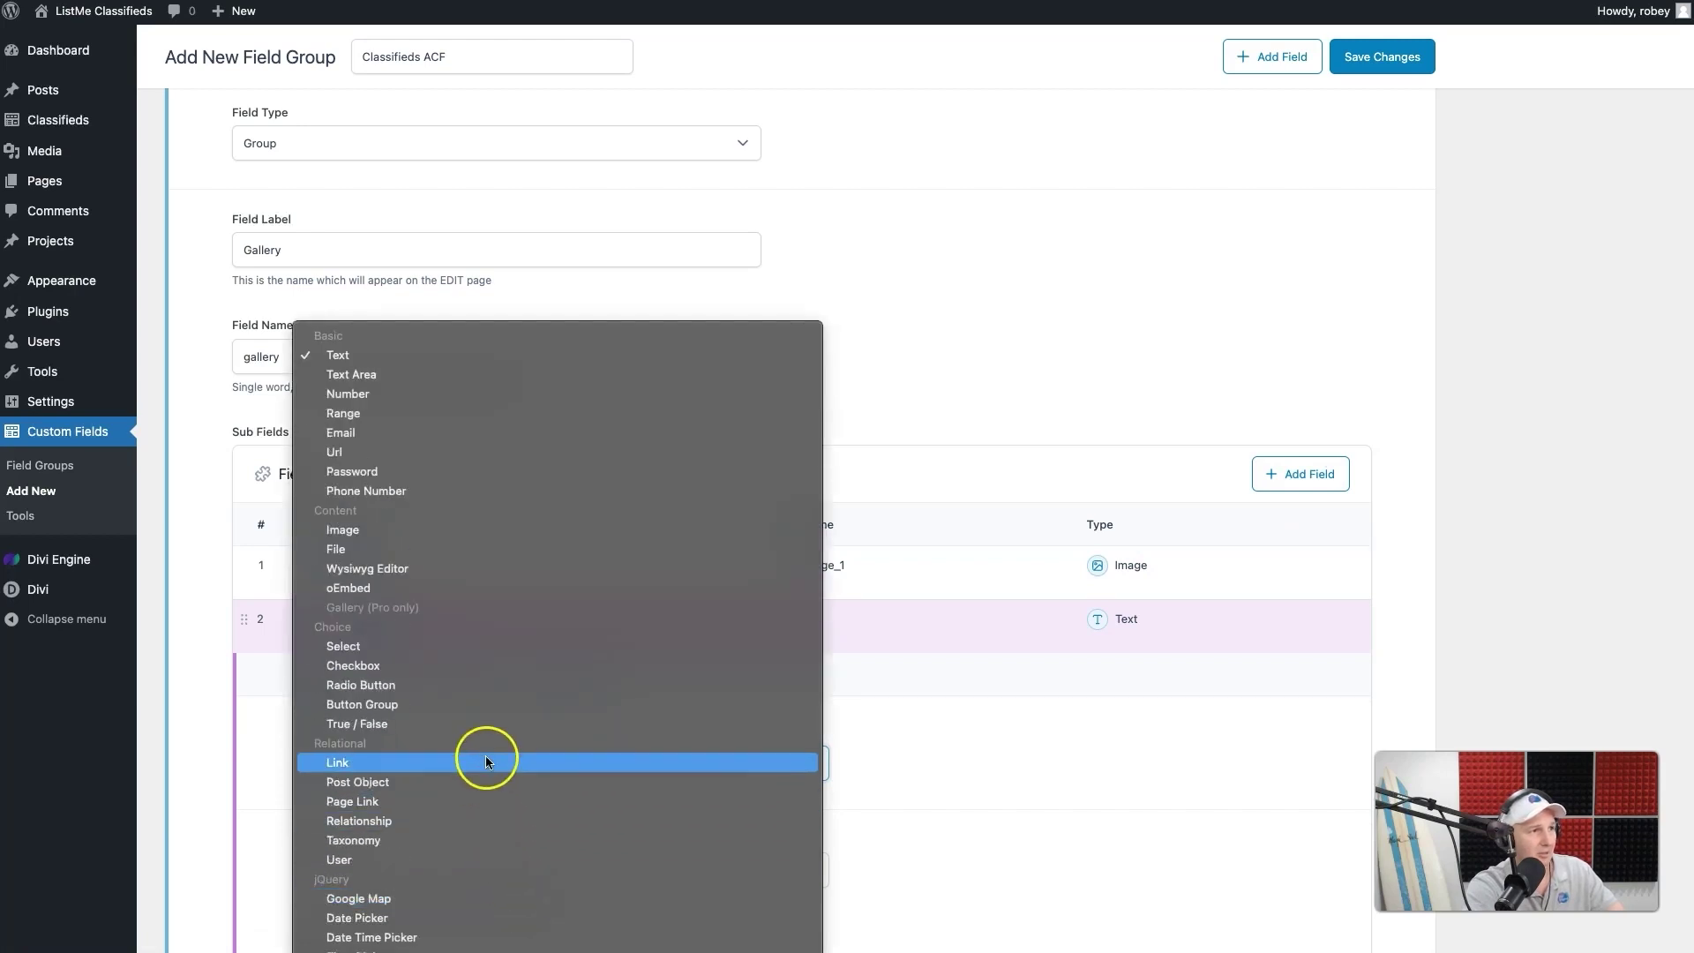
{"action": "left_click", "coordinate": [540, 531]}
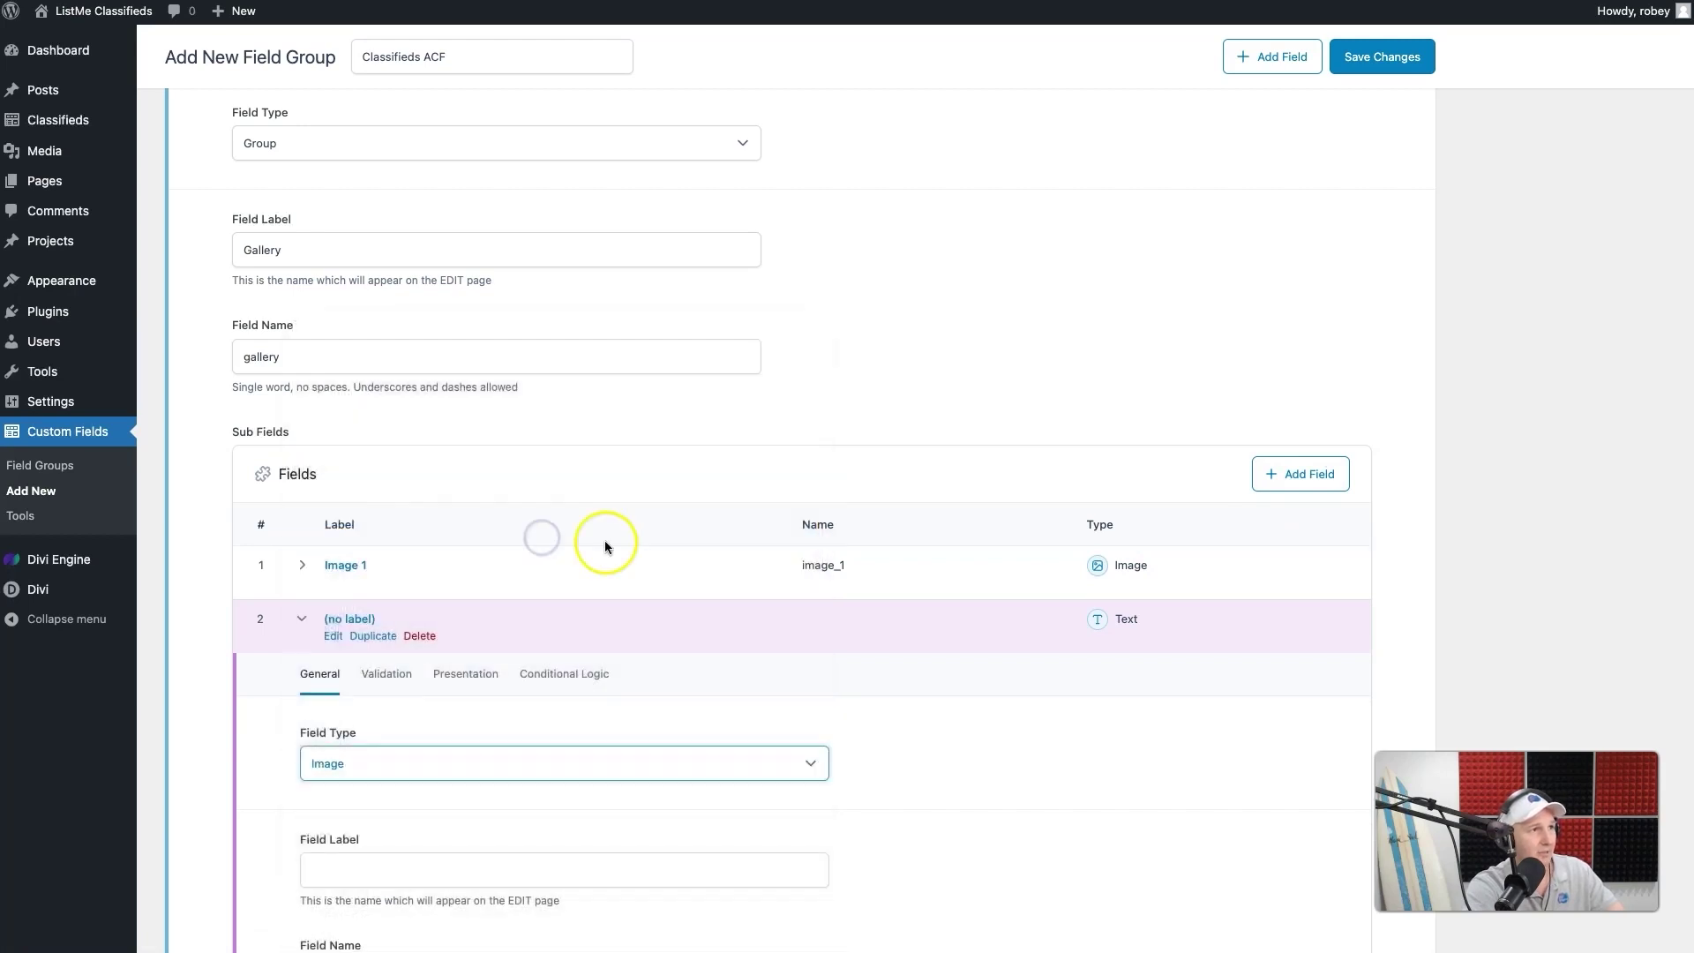
{"action": "left_click", "coordinate": [369, 871]}
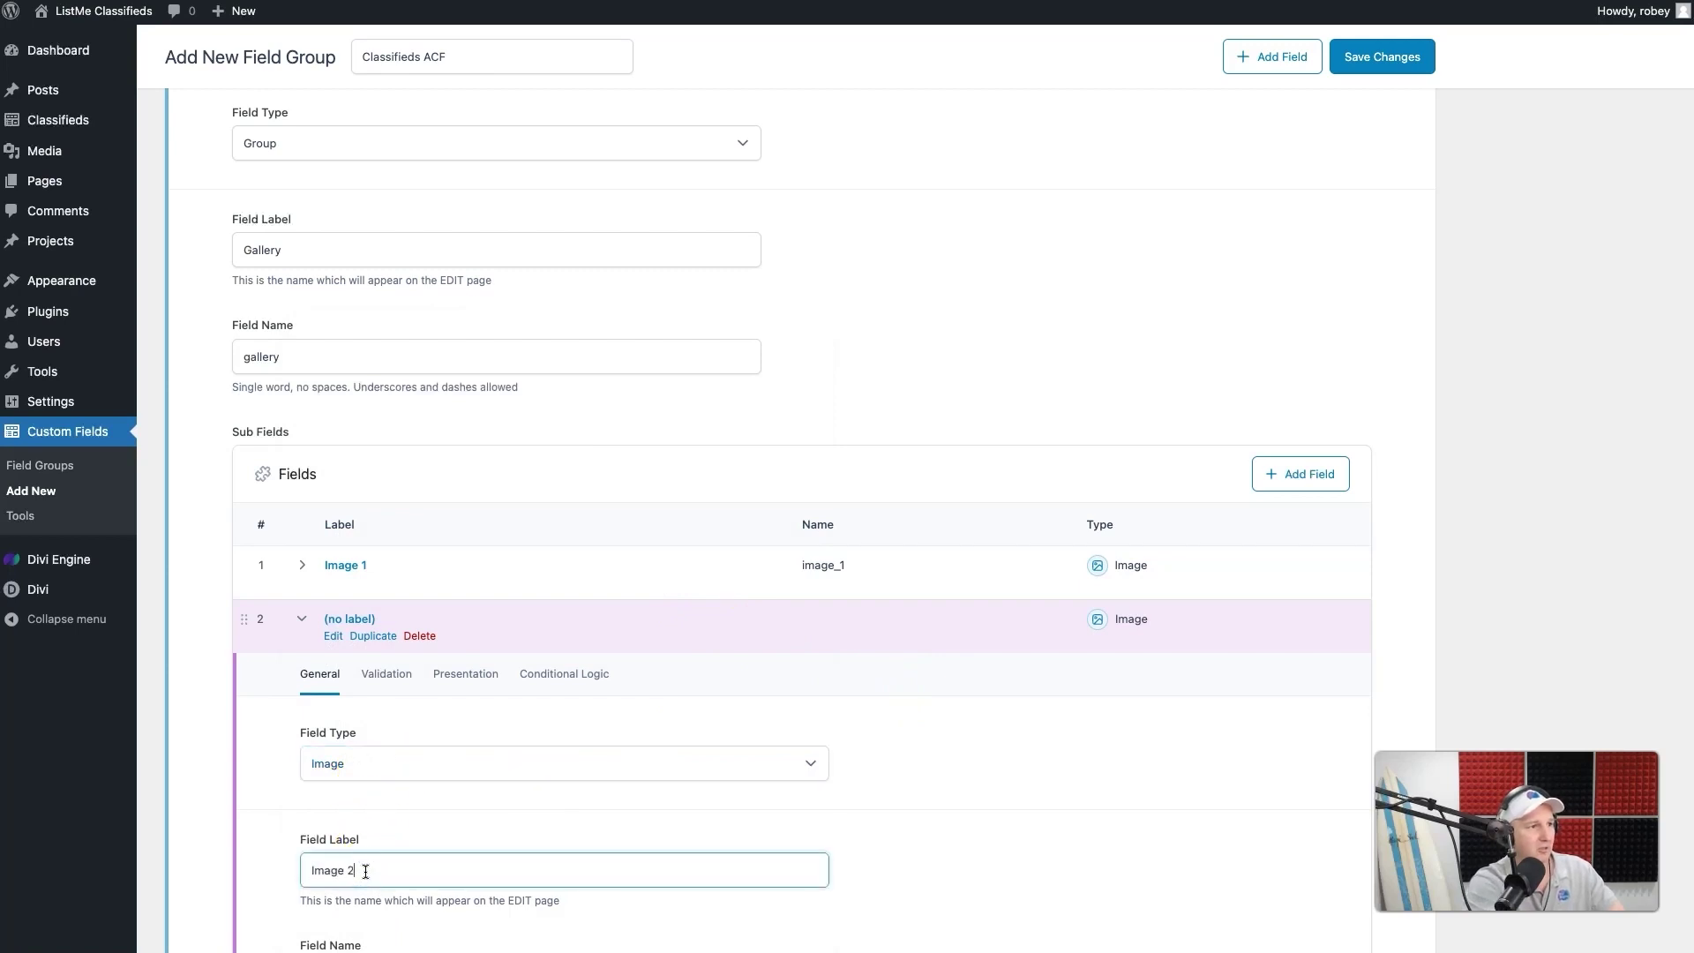
{"action": "scroll", "coordinate": [928, 849], "scroll_direction": "down", "scroll_amount": 7}
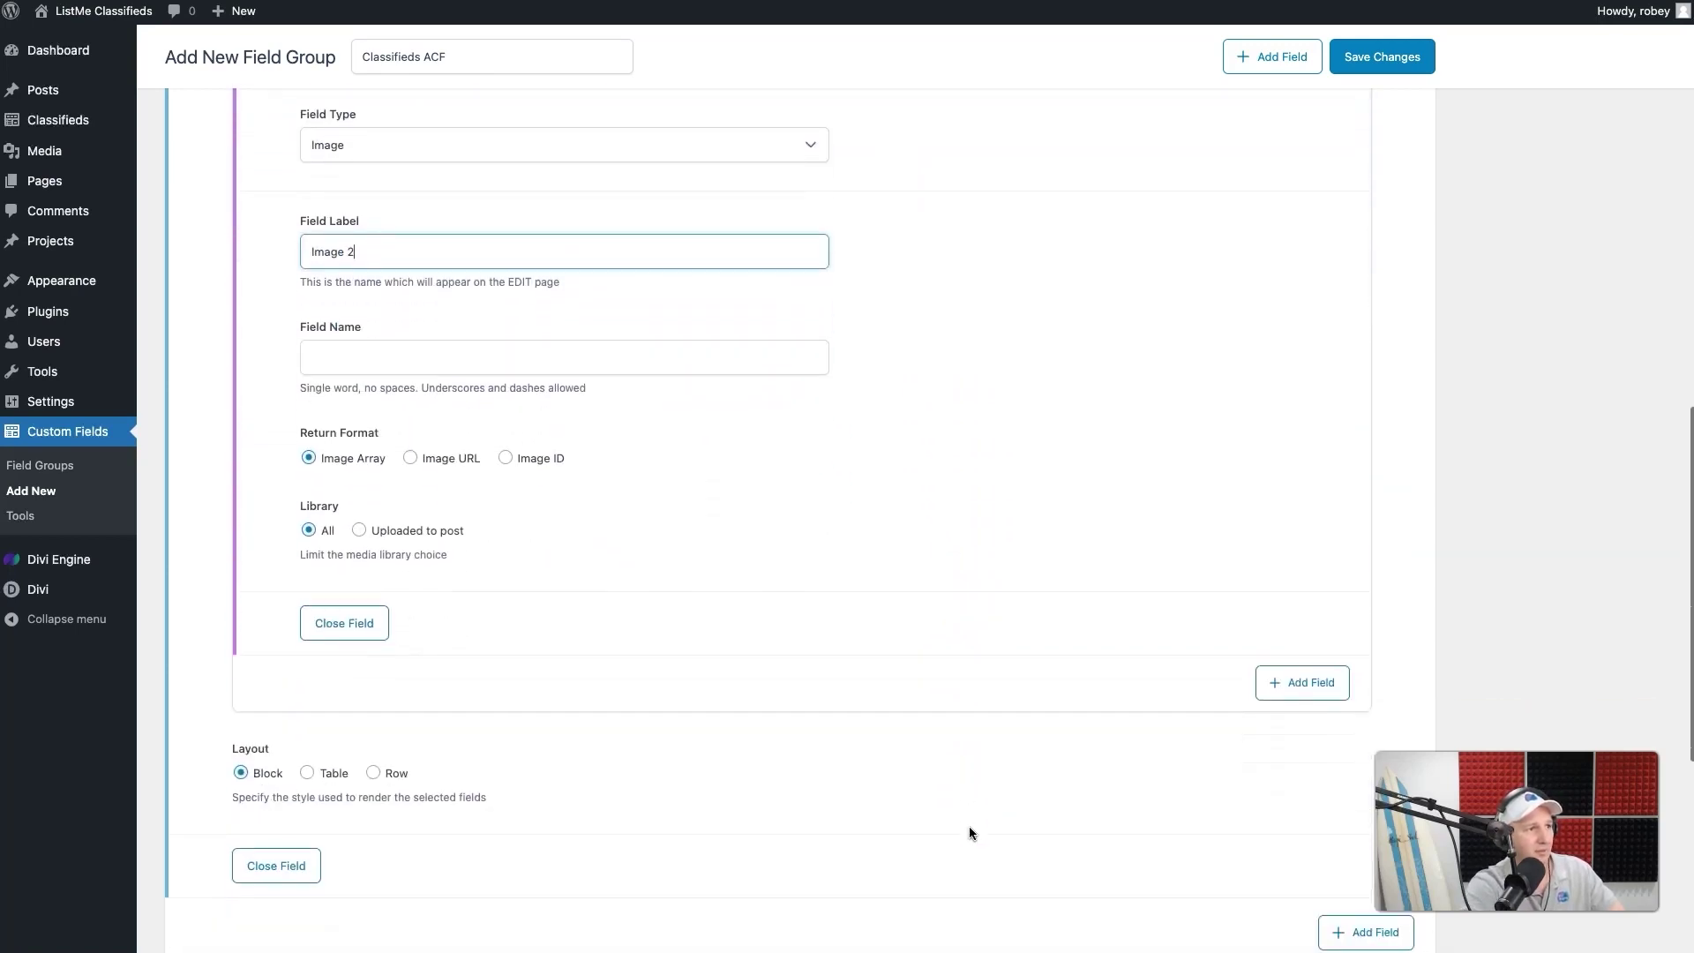
{"action": "left_click", "coordinate": [356, 606]}
- Add a third Image sub field labelled "Image 3" to the Gallery group and collapse its settings
{"action": "scroll", "coordinate": [623, 326], "scroll_direction": "up", "scroll_amount": 6}
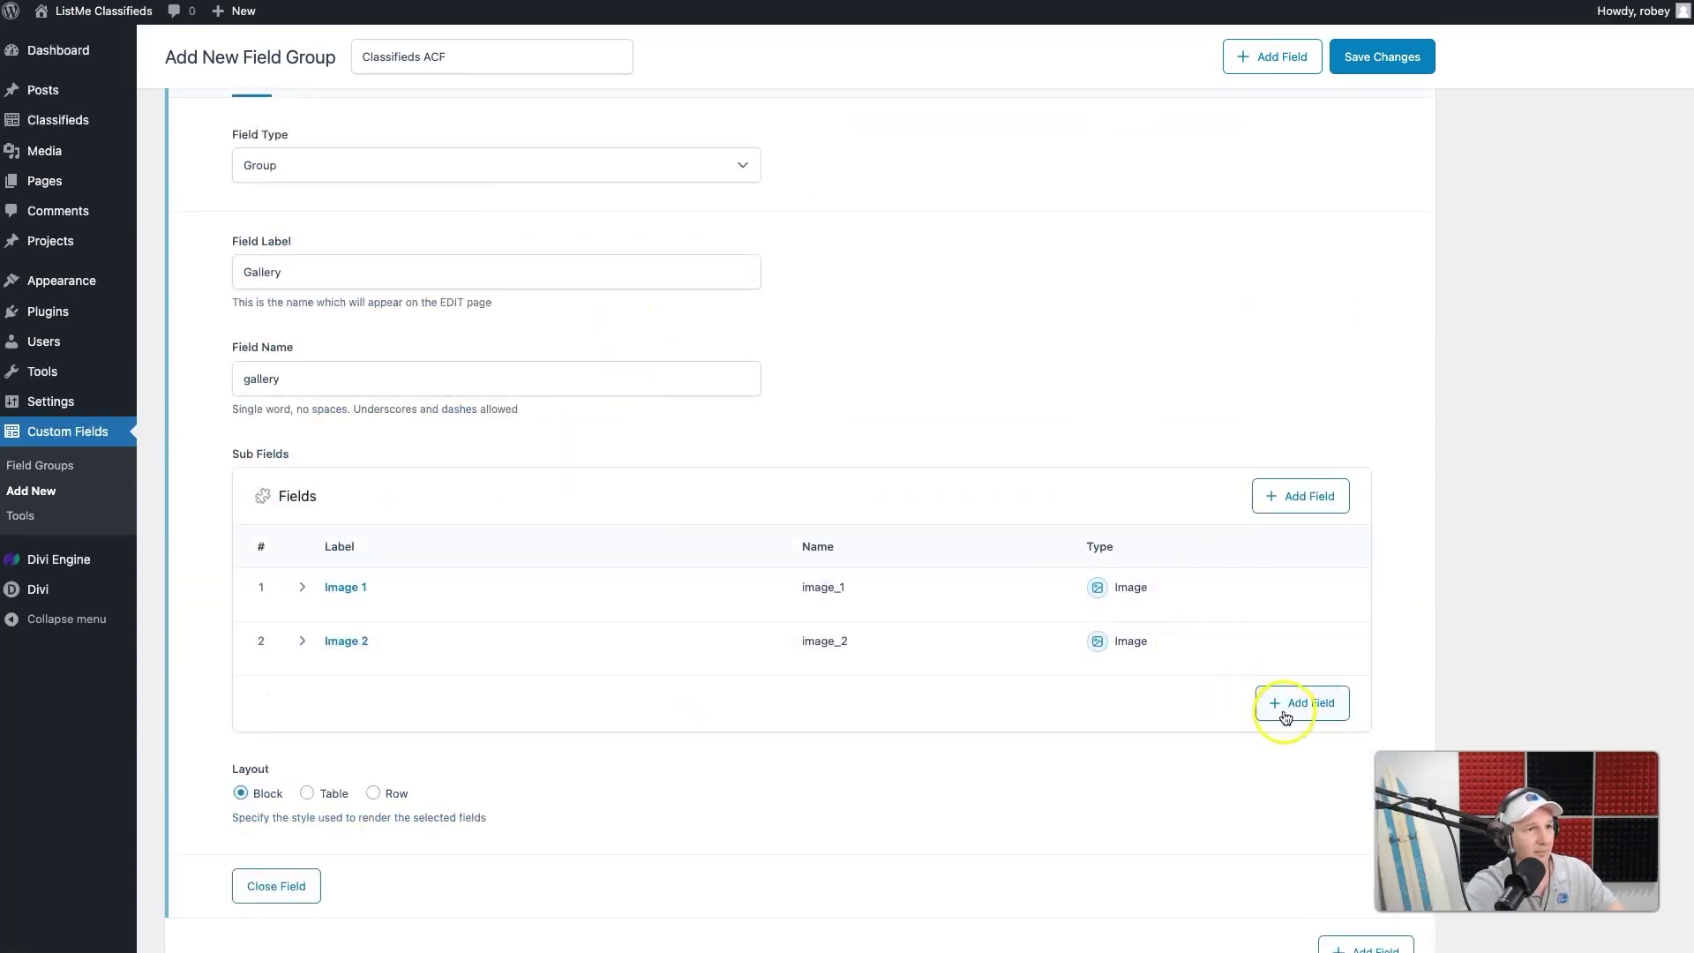
{"action": "left_click", "coordinate": [1282, 721]}
{"action": "scroll", "coordinate": [431, 866], "scroll_direction": "down", "scroll_amount": 4}
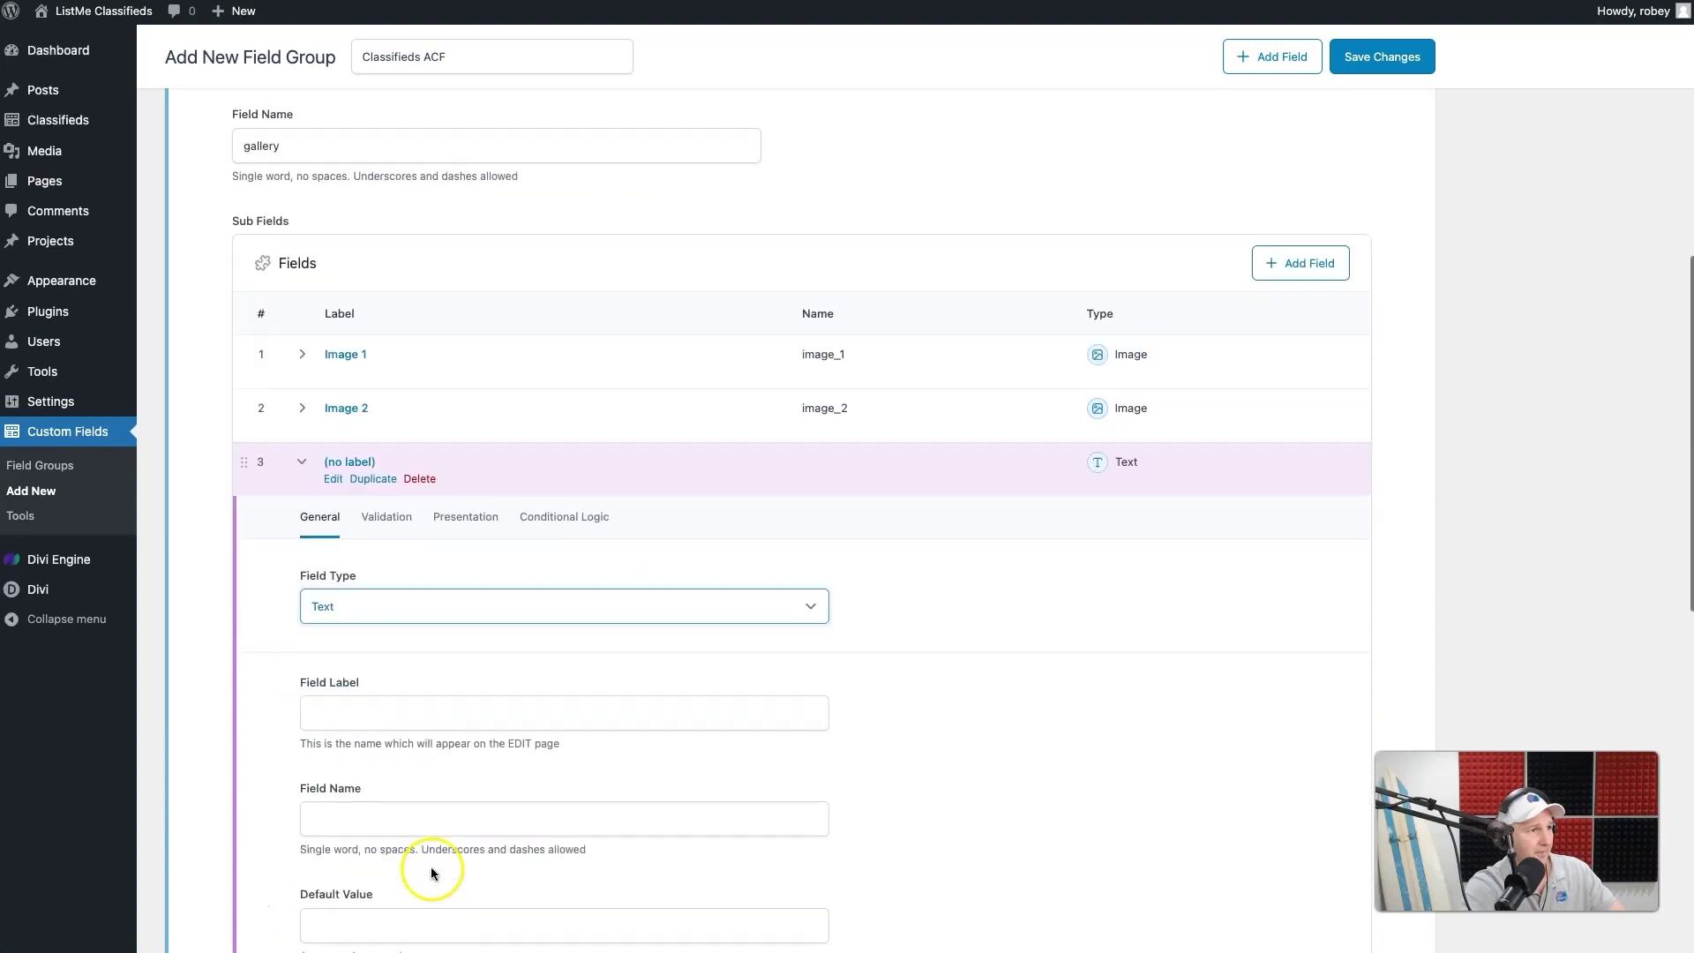
{"action": "left_click", "coordinate": [521, 455]}
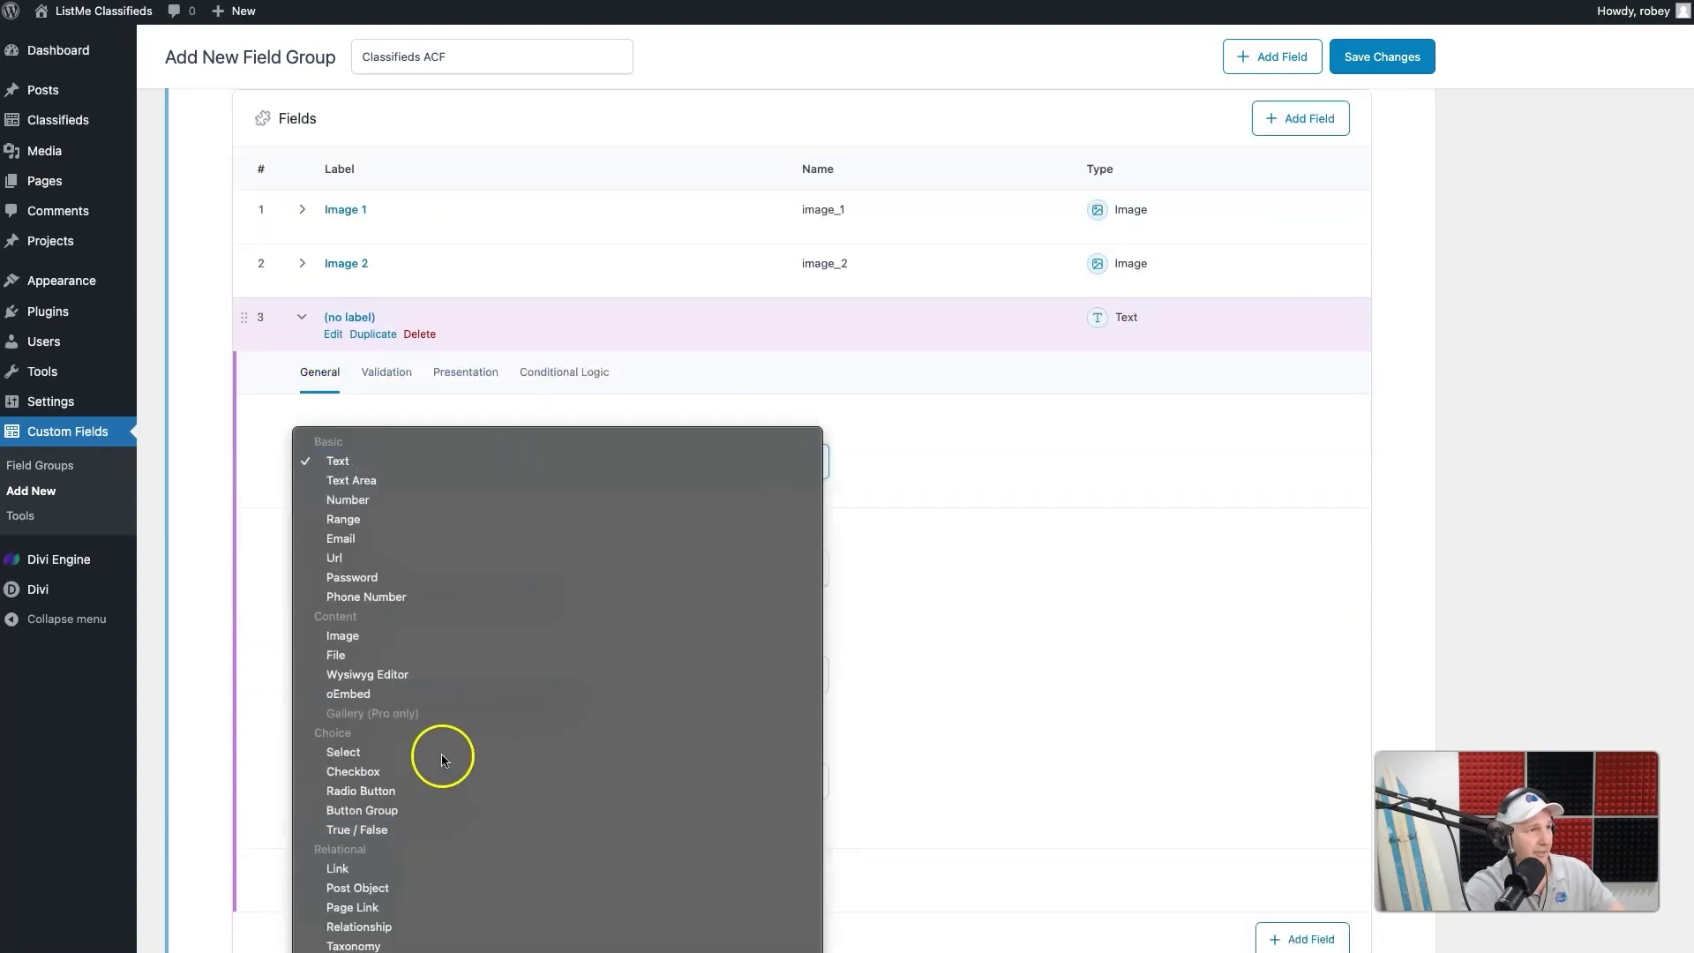
{"action": "scroll", "coordinate": [487, 922], "scroll_direction": "down", "scroll_amount": 3}
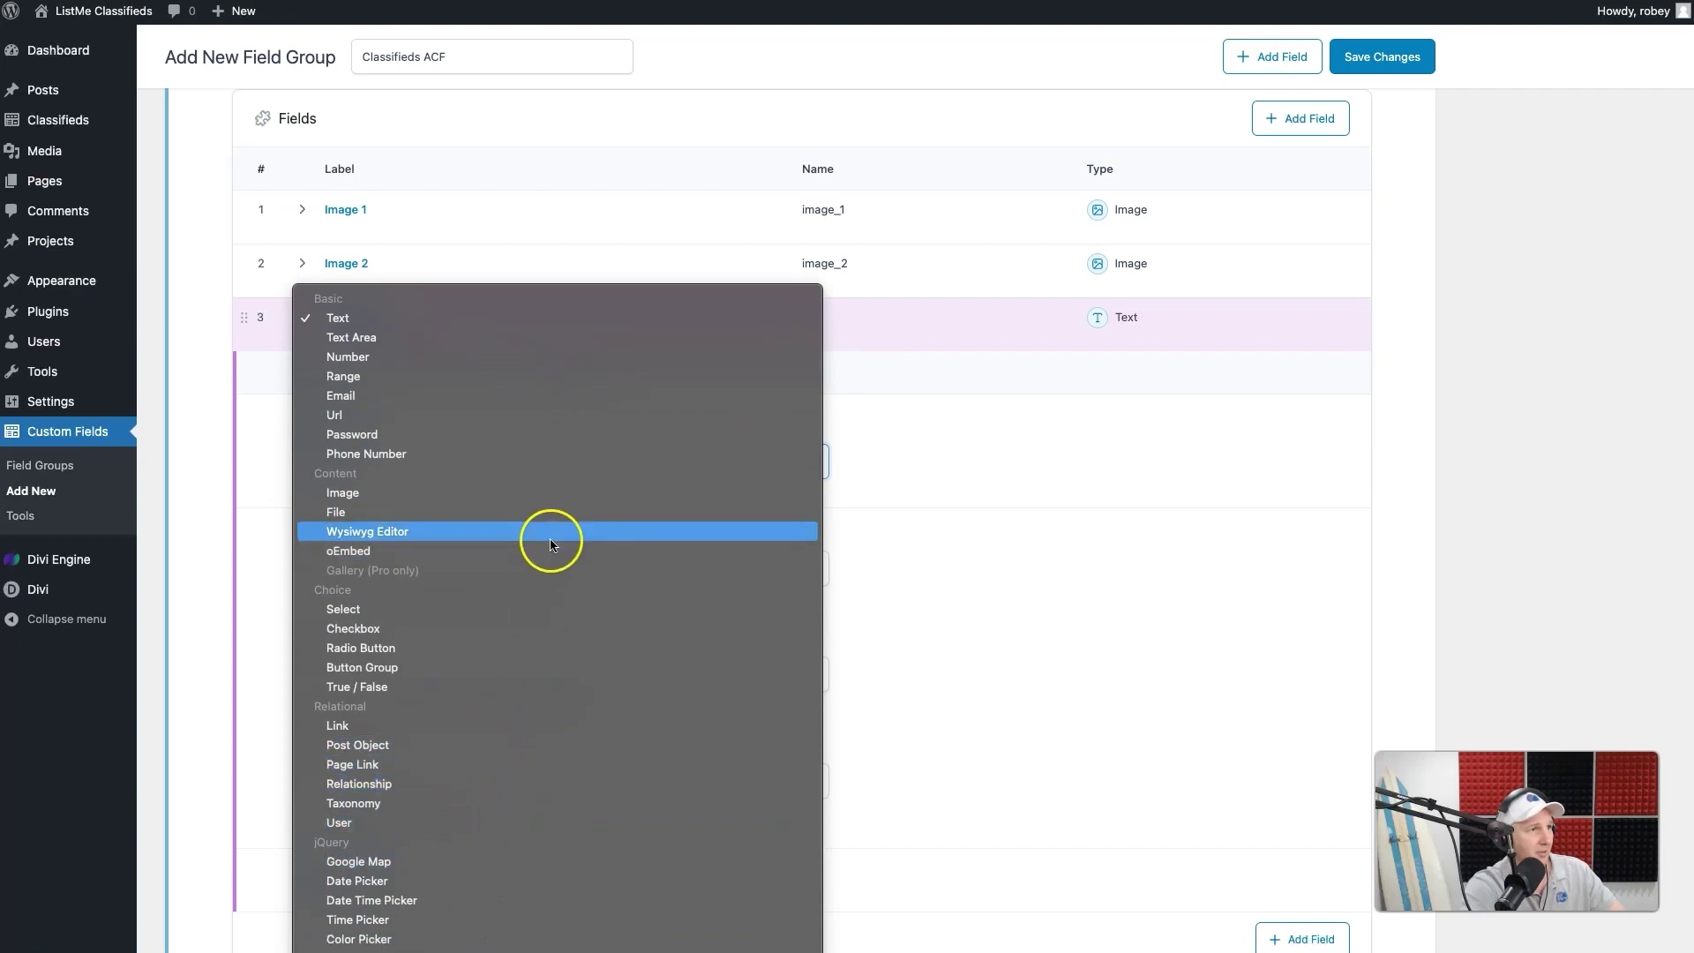
{"action": "left_click", "coordinate": [559, 493]}
{"action": "left_click", "coordinate": [345, 566]}
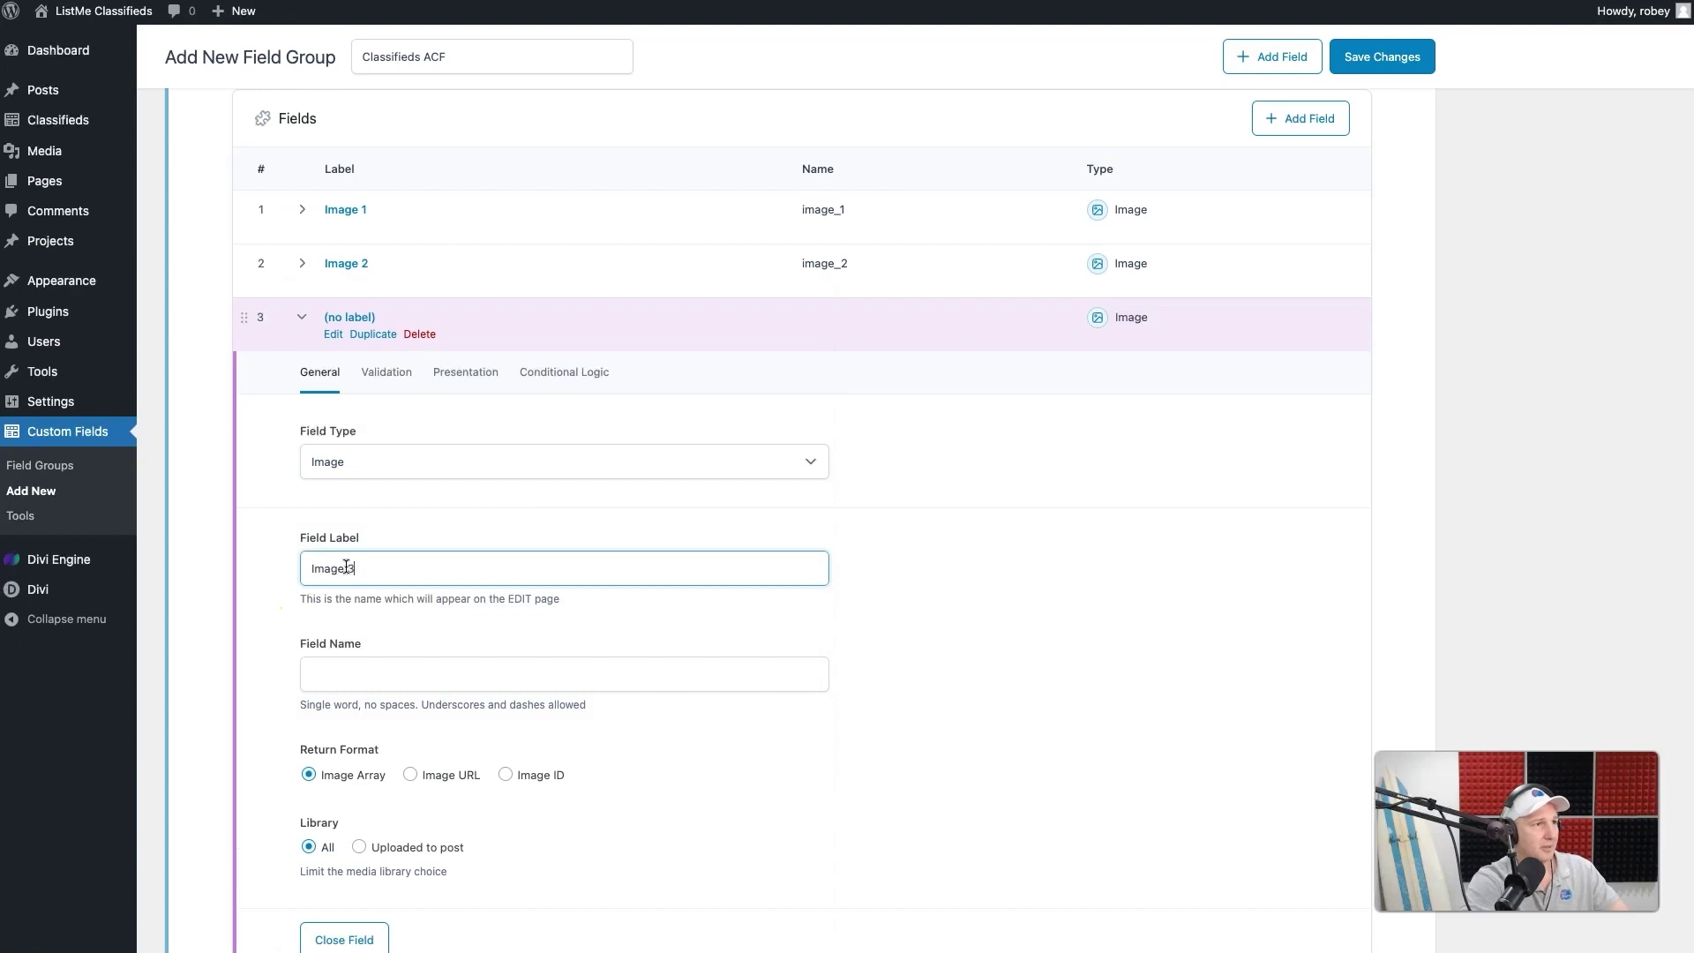
{"action": "left_click", "coordinate": [344, 939]}
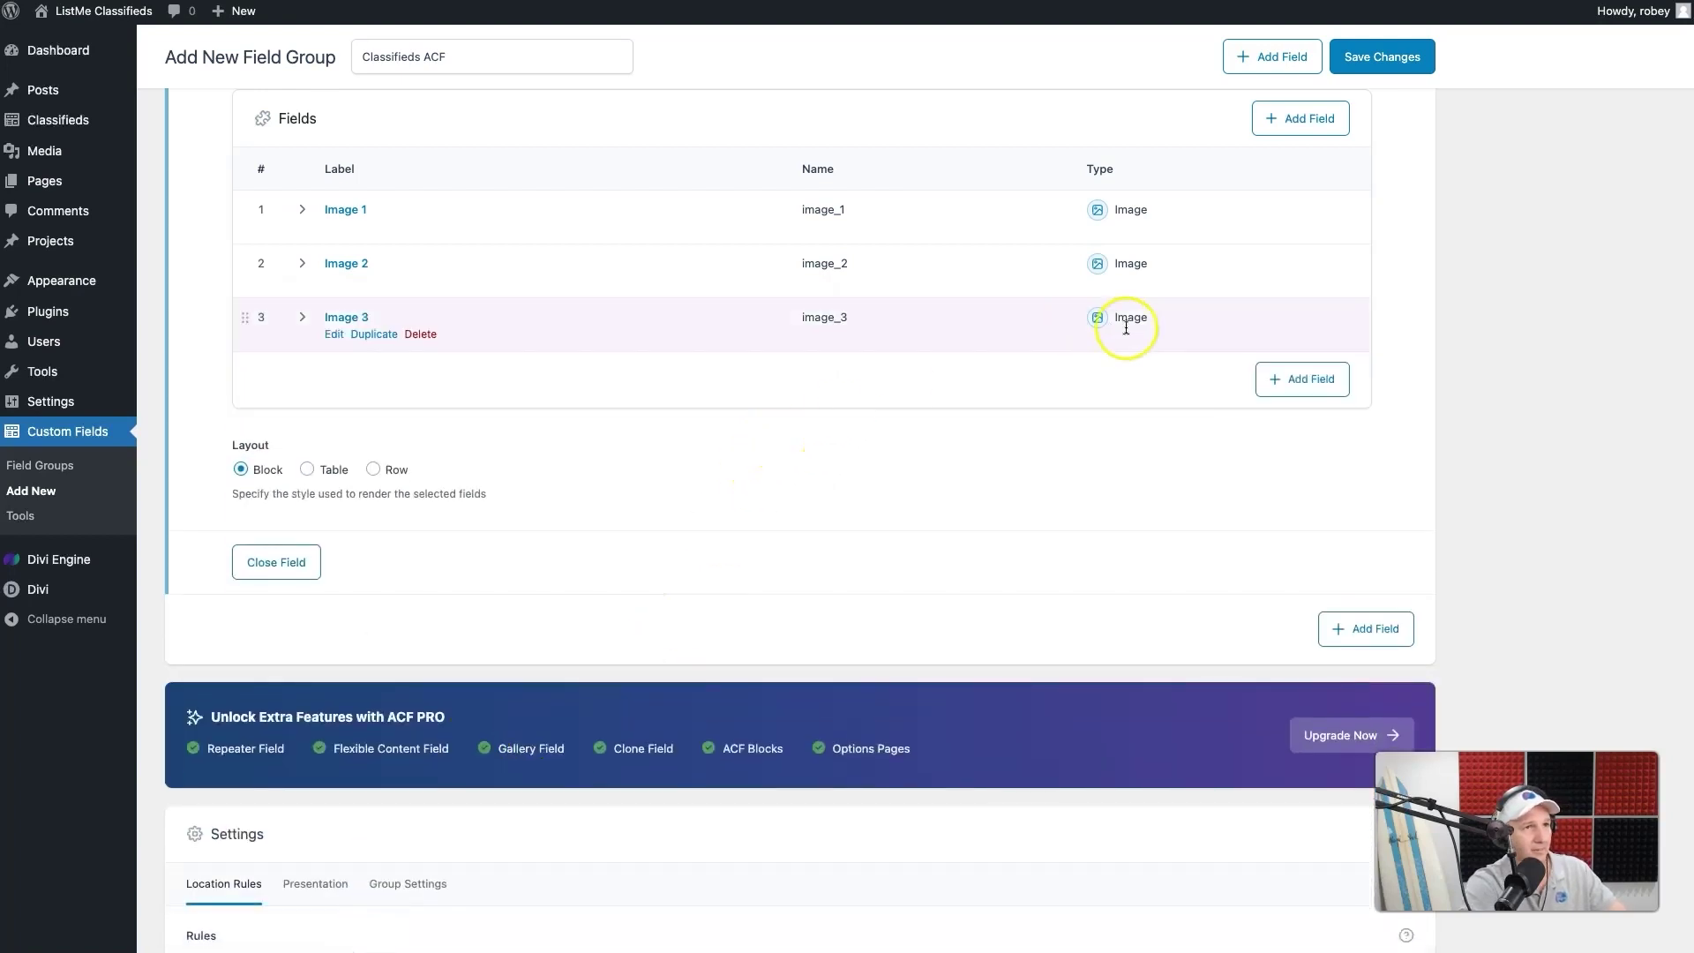
- Add a fourth Image sub field labelled "Image 4" to the Gallery group and collapse its settings
{"action": "left_click", "coordinate": [1302, 380]}
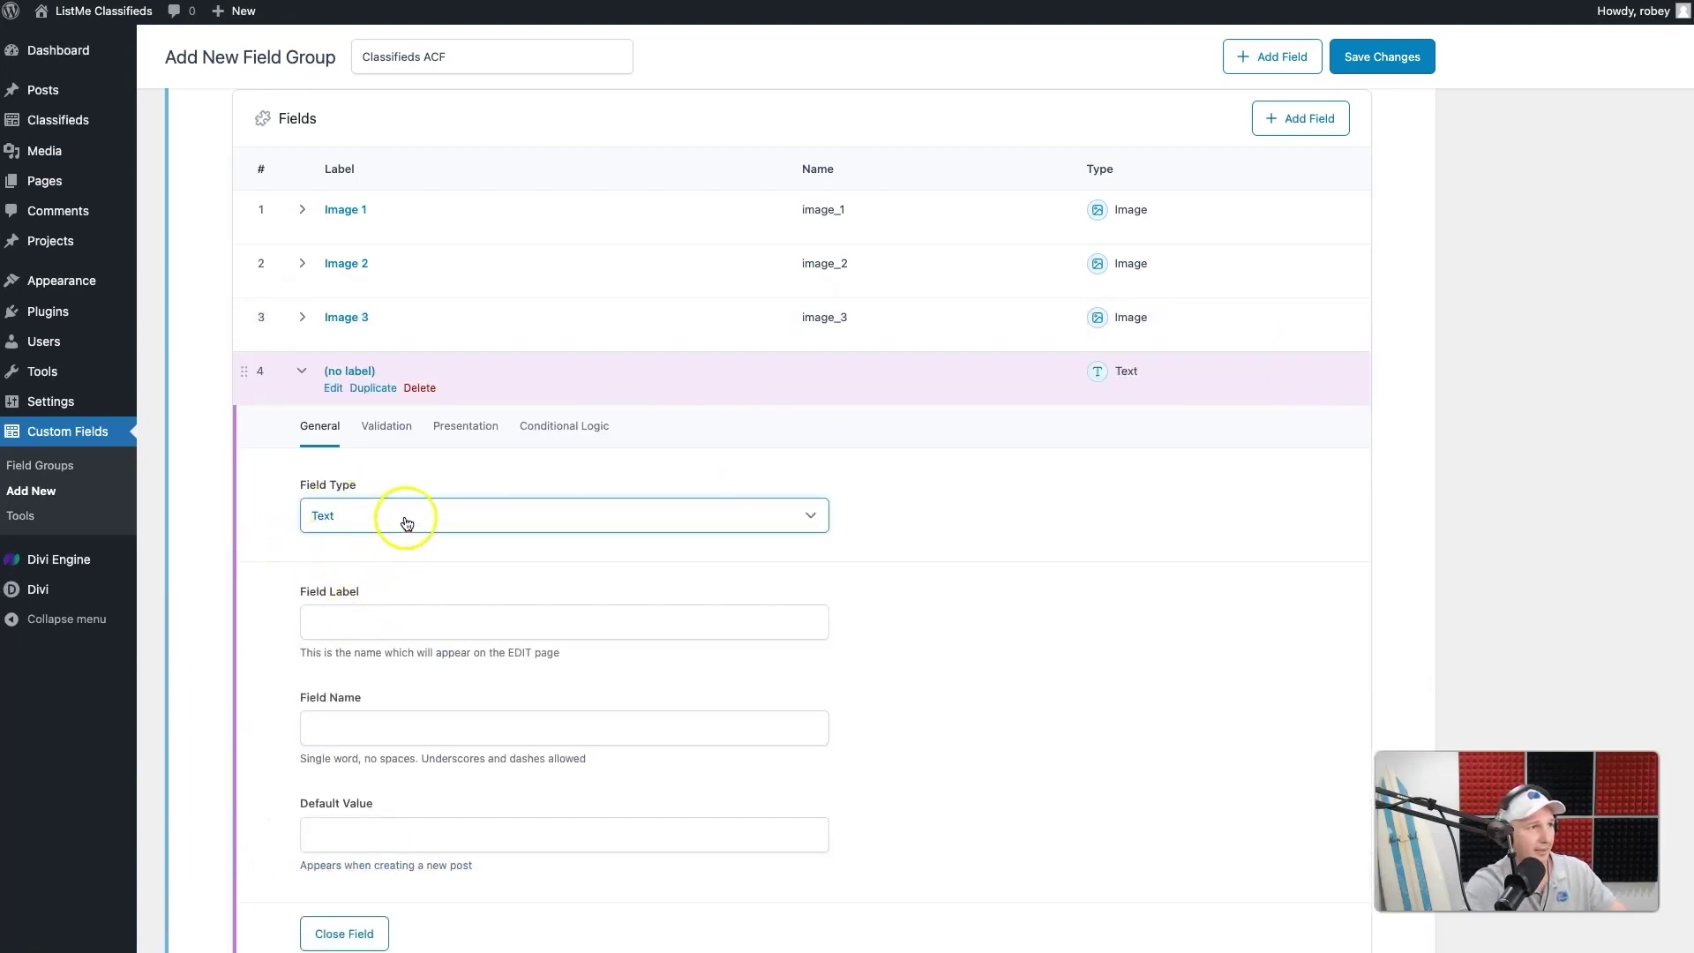
{"action": "left_click", "coordinate": [407, 523]}
{"action": "left_click", "coordinate": [401, 687]}
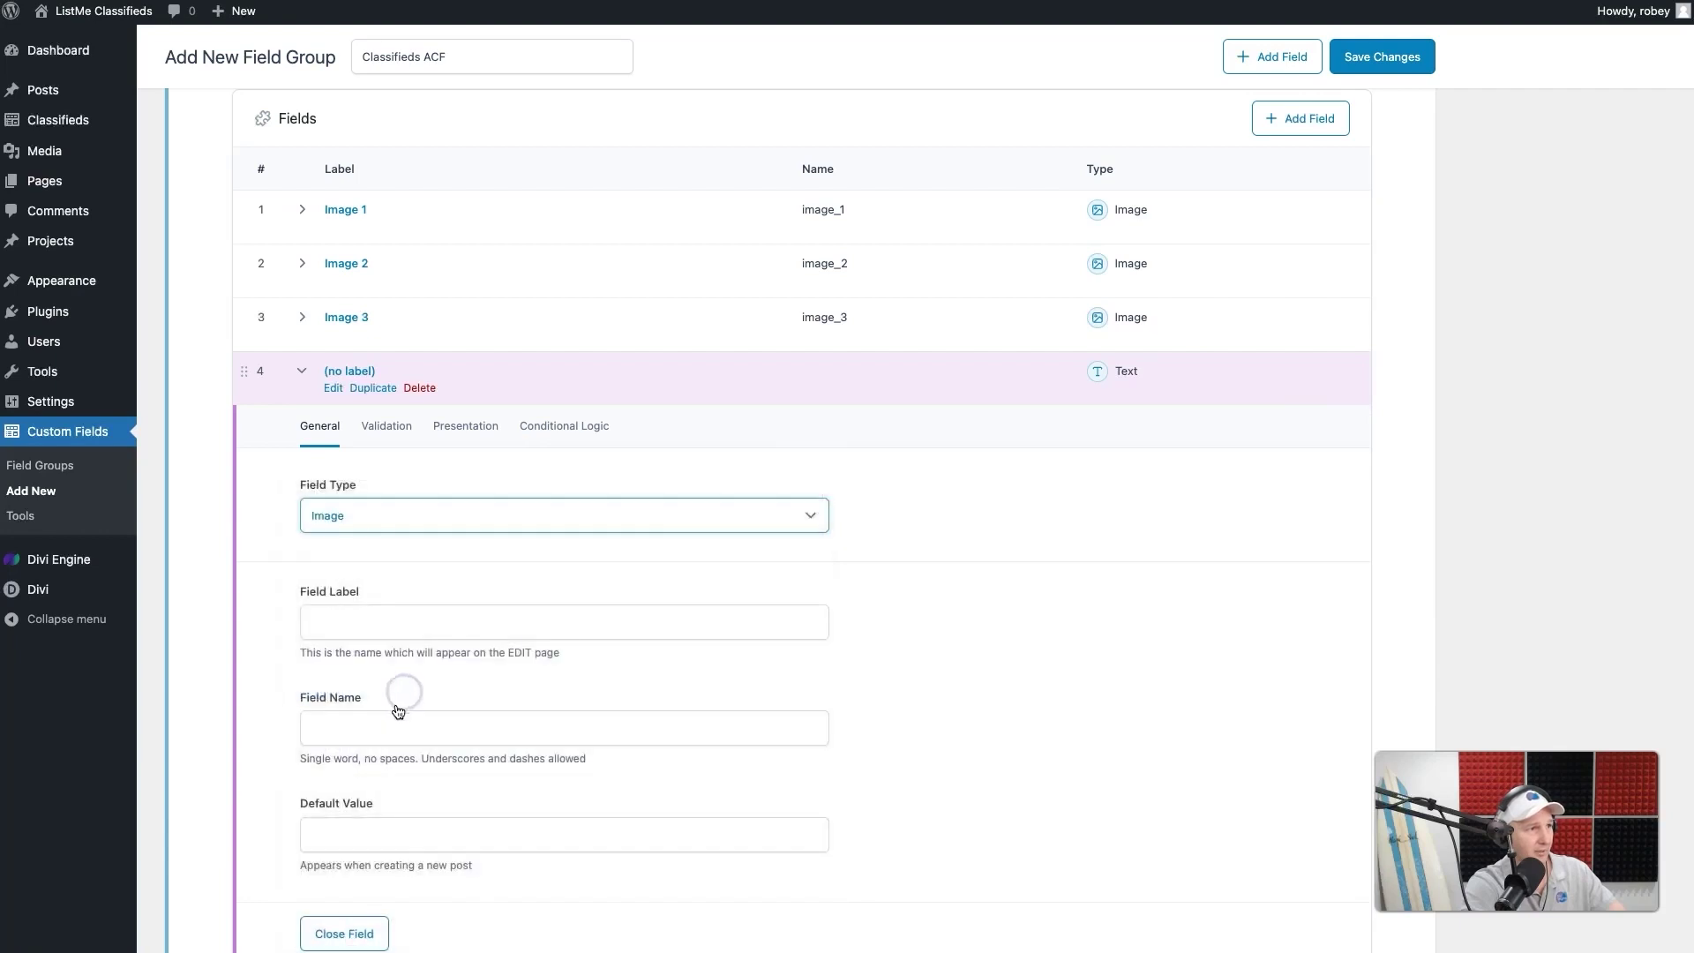
{"action": "left_click", "coordinate": [389, 628]}
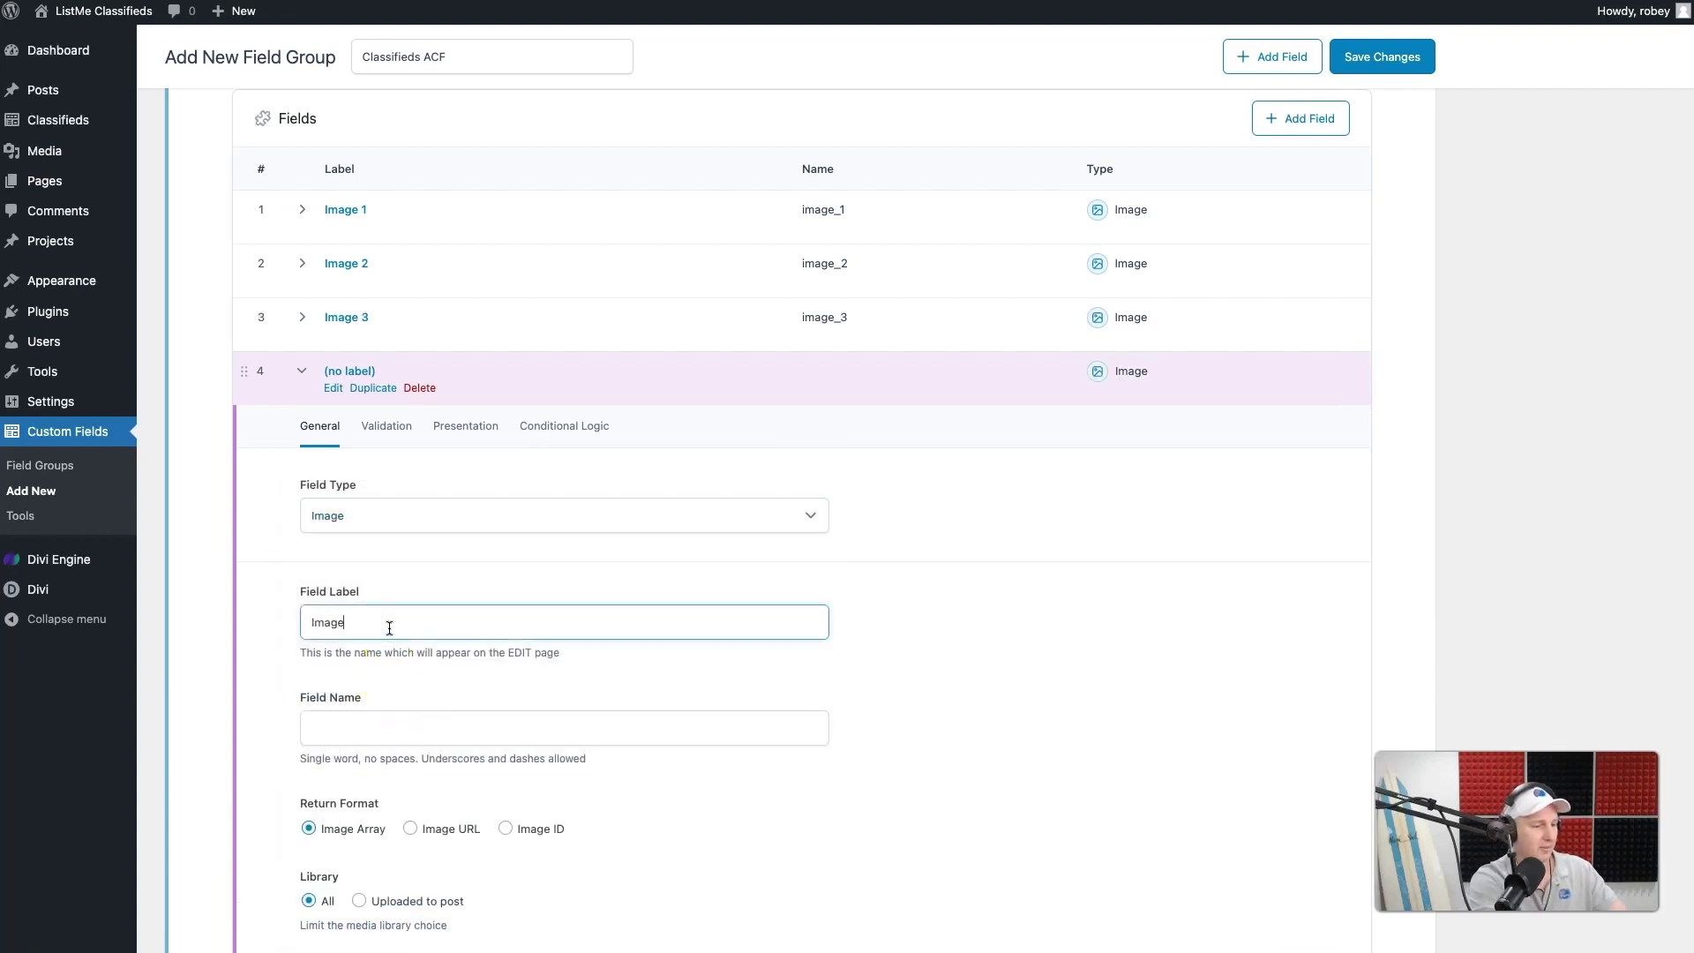
{"action": "left_click", "coordinate": [941, 590]}
{"action": "scroll", "coordinate": [971, 591], "scroll_direction": "down", "scroll_amount": 6}
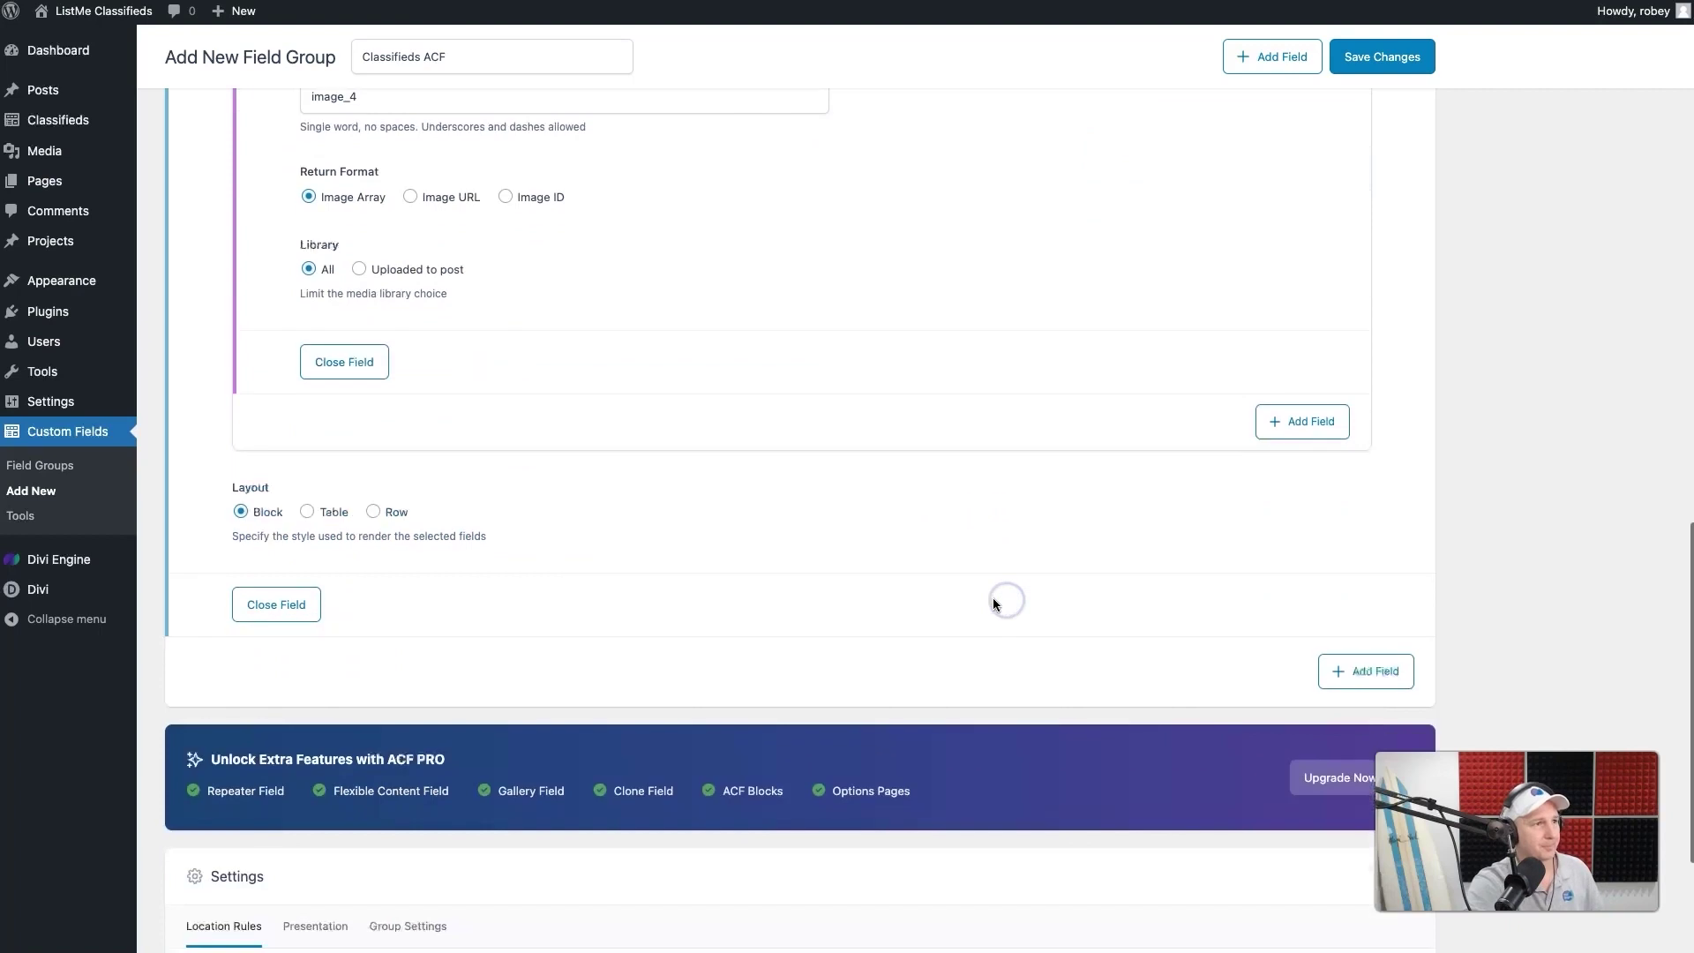
{"action": "left_click", "coordinate": [314, 369]}
- Review the Gallery group field's general, validation and presentation options, and collapse the field
{"action": "scroll", "coordinate": [630, 355], "scroll_direction": "up", "scroll_amount": 5}
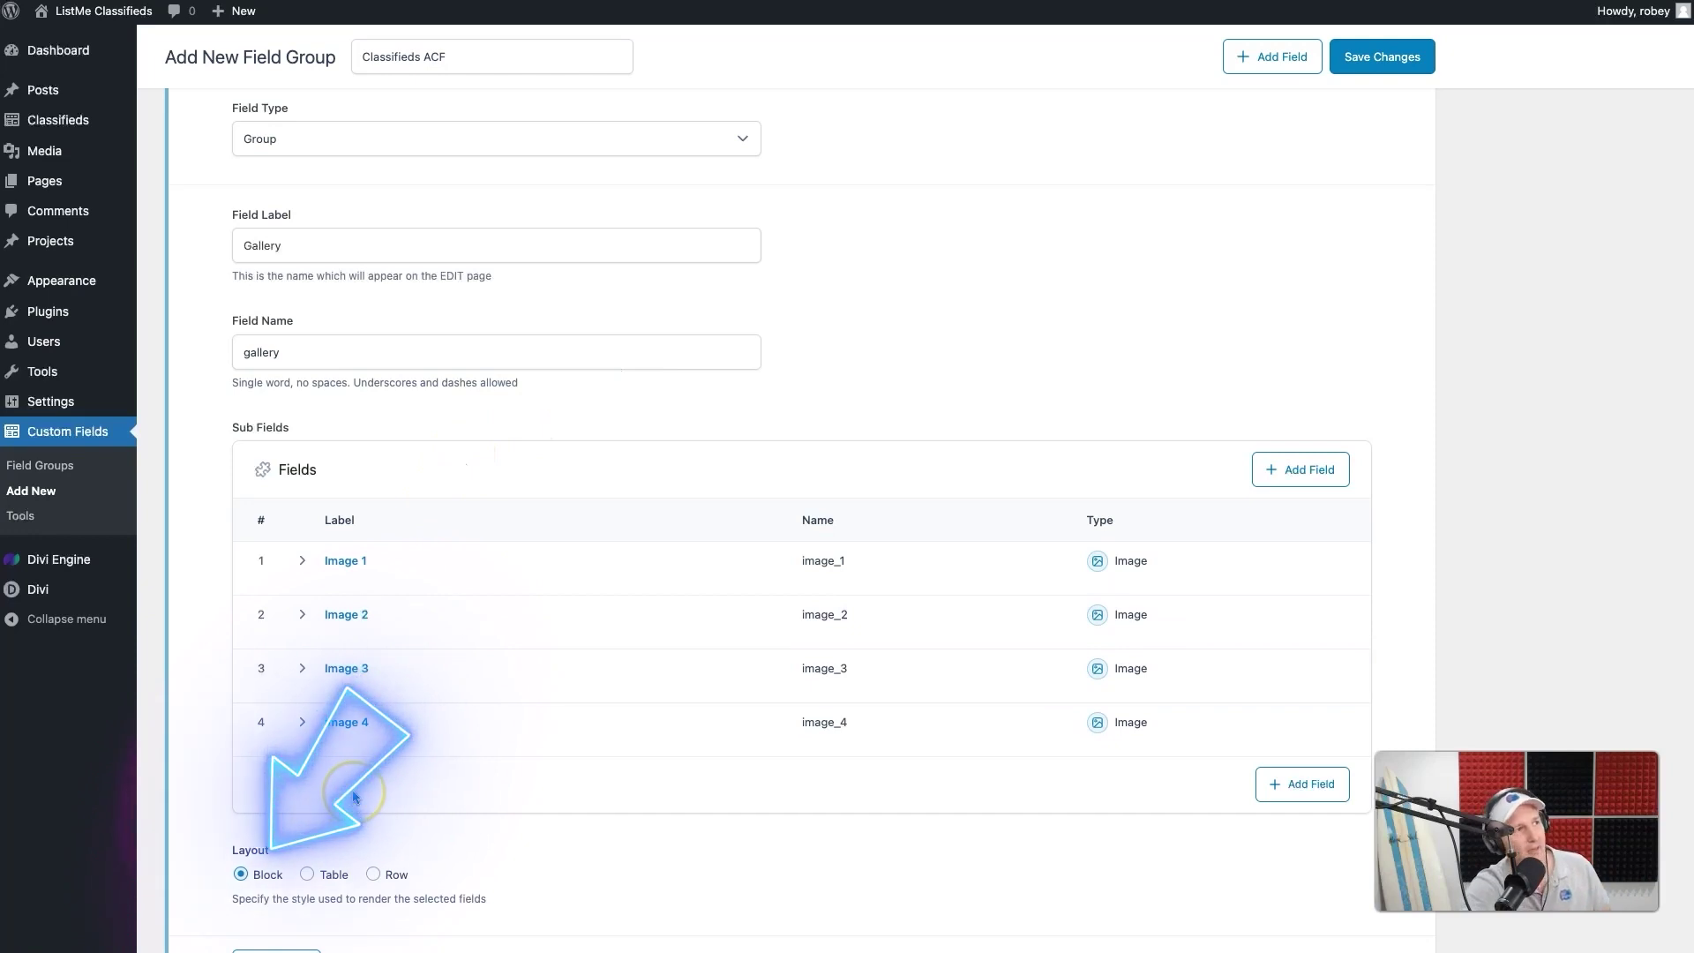
{"action": "scroll", "coordinate": [646, 209], "scroll_direction": "up", "scroll_amount": 4}
{"action": "scroll", "coordinate": [646, 209], "scroll_direction": "up", "scroll_amount": 1}
{"action": "left_click", "coordinate": [322, 532]}
{"action": "left_click", "coordinate": [396, 535]}
{"action": "left_click", "coordinate": [316, 533]}
{"action": "left_click", "coordinate": [250, 534]}
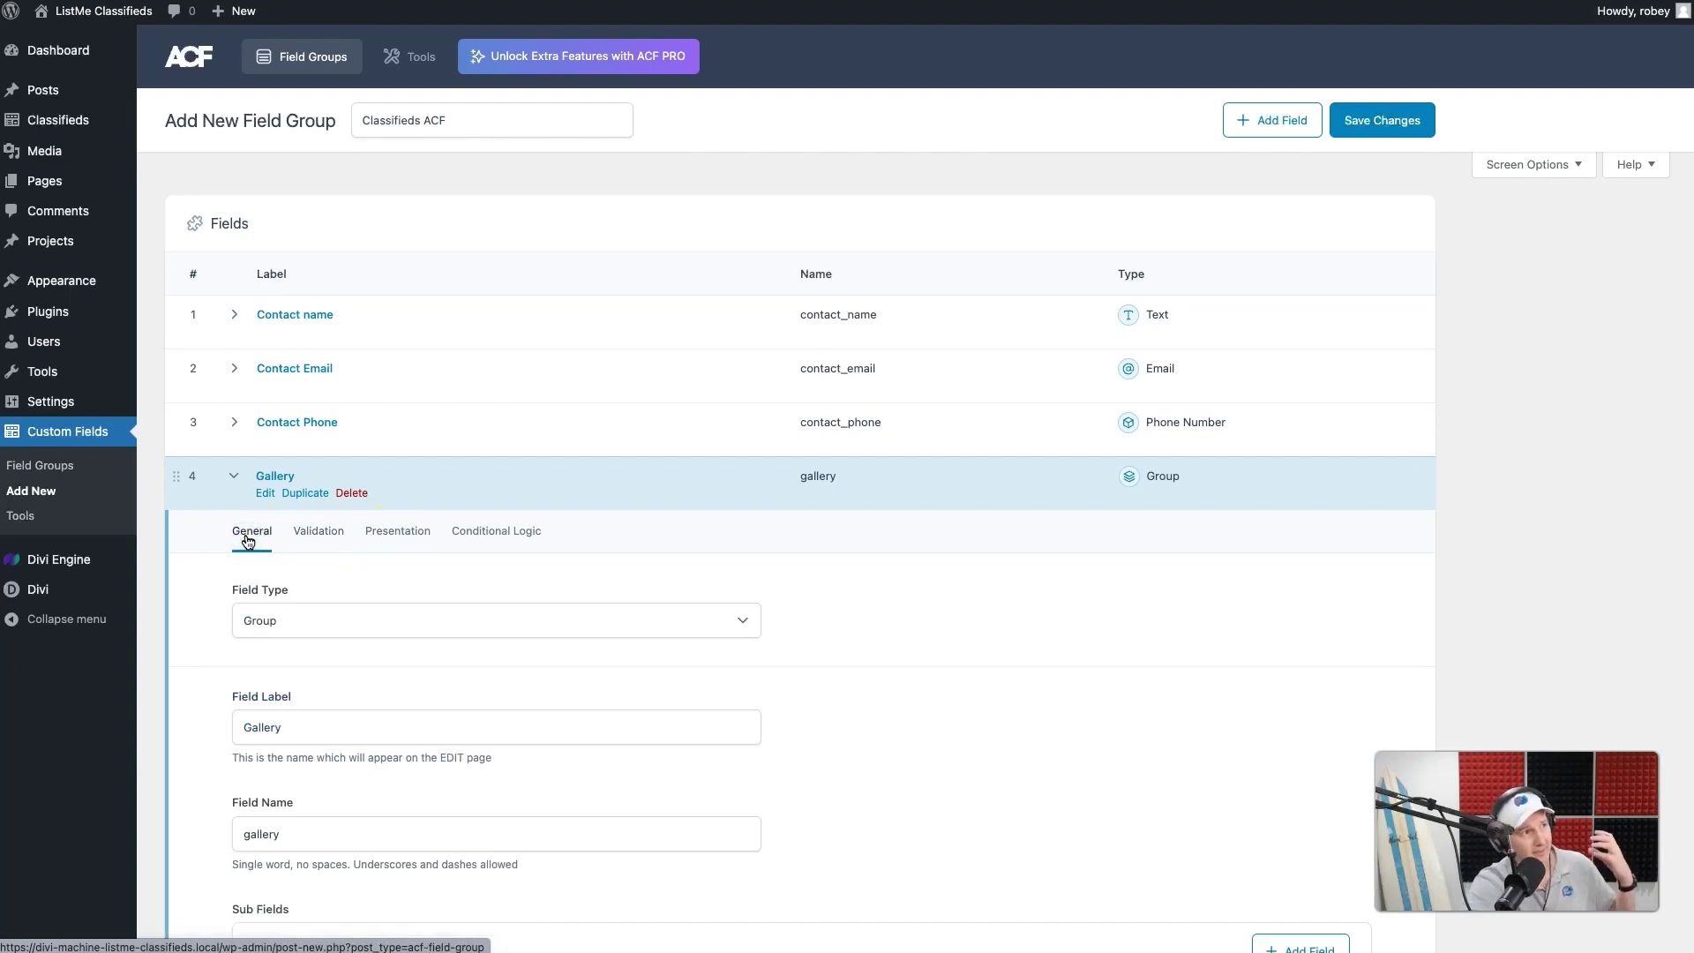
{"action": "left_click", "coordinate": [321, 534]}
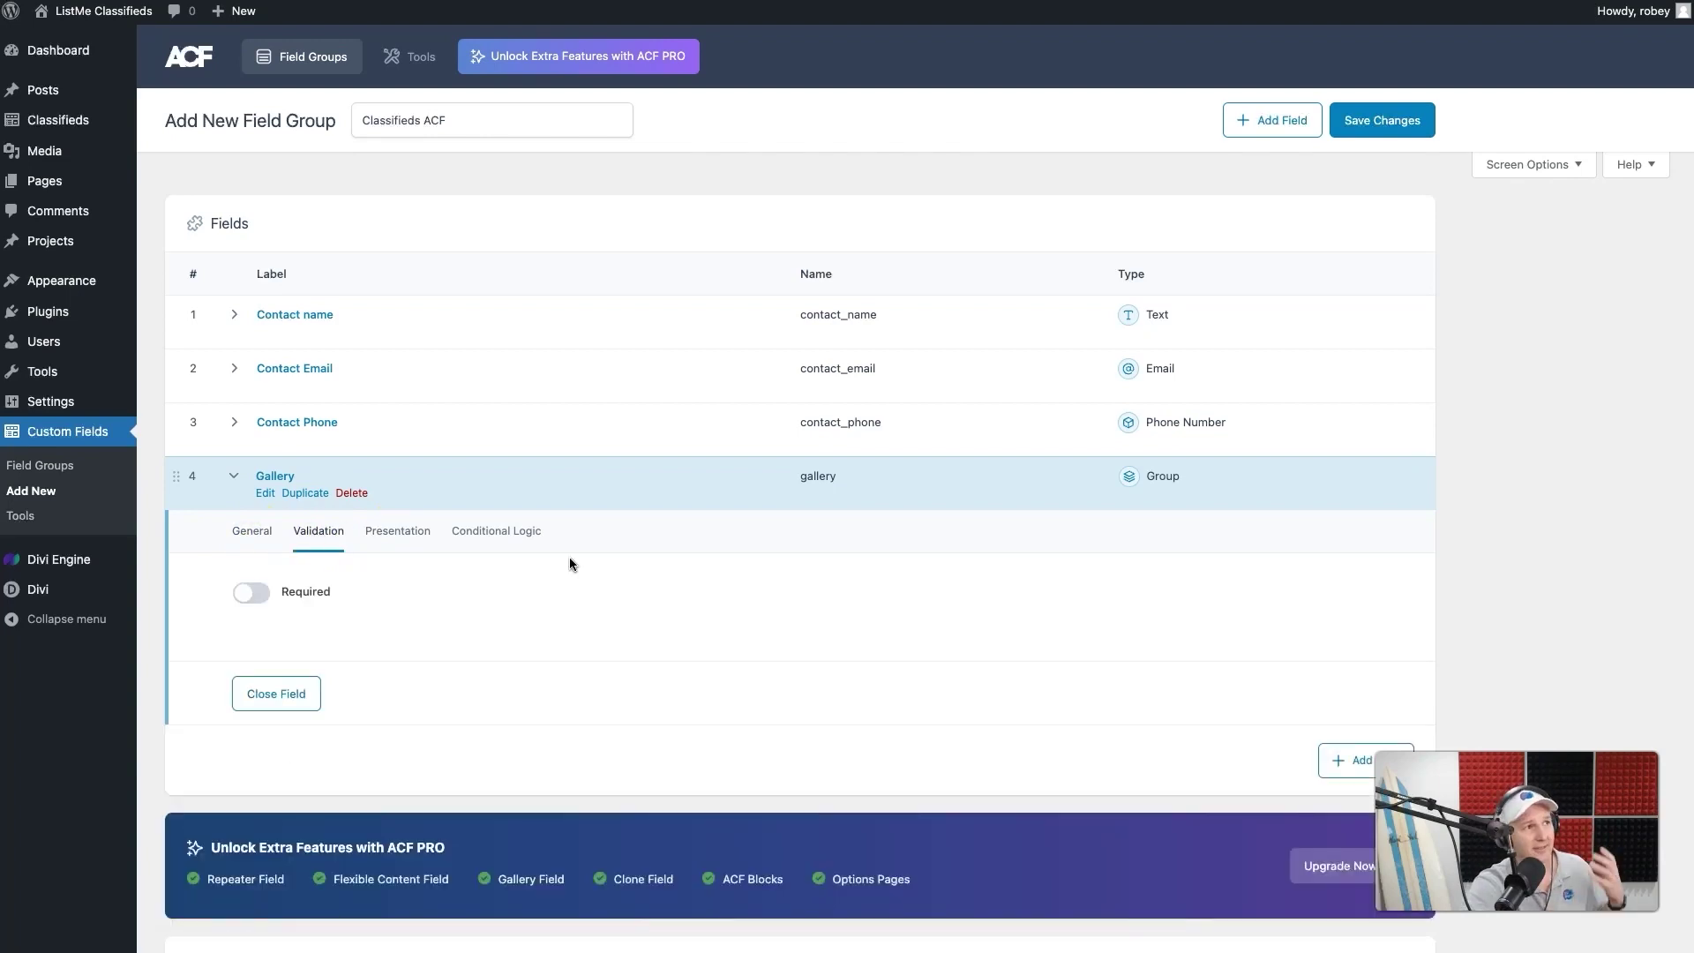
{"action": "left_click", "coordinate": [275, 695]}
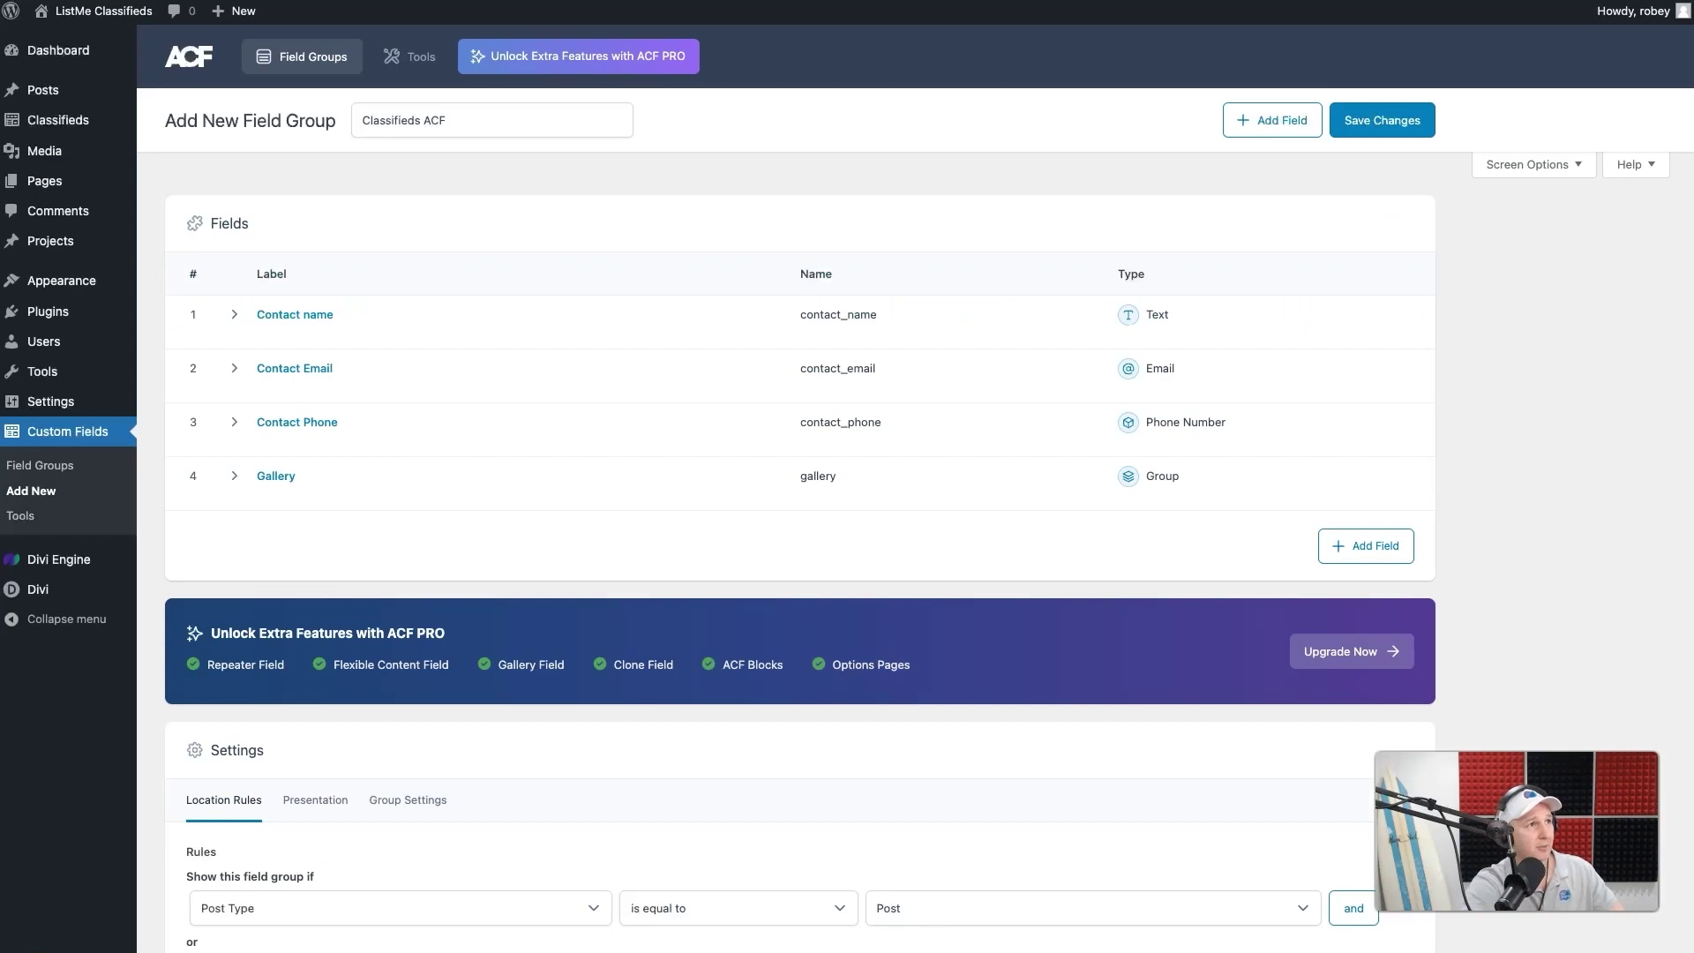
- Add a fifth field of type Range labelled "Price" to the field group
{"action": "left_click", "coordinate": [1383, 535]}
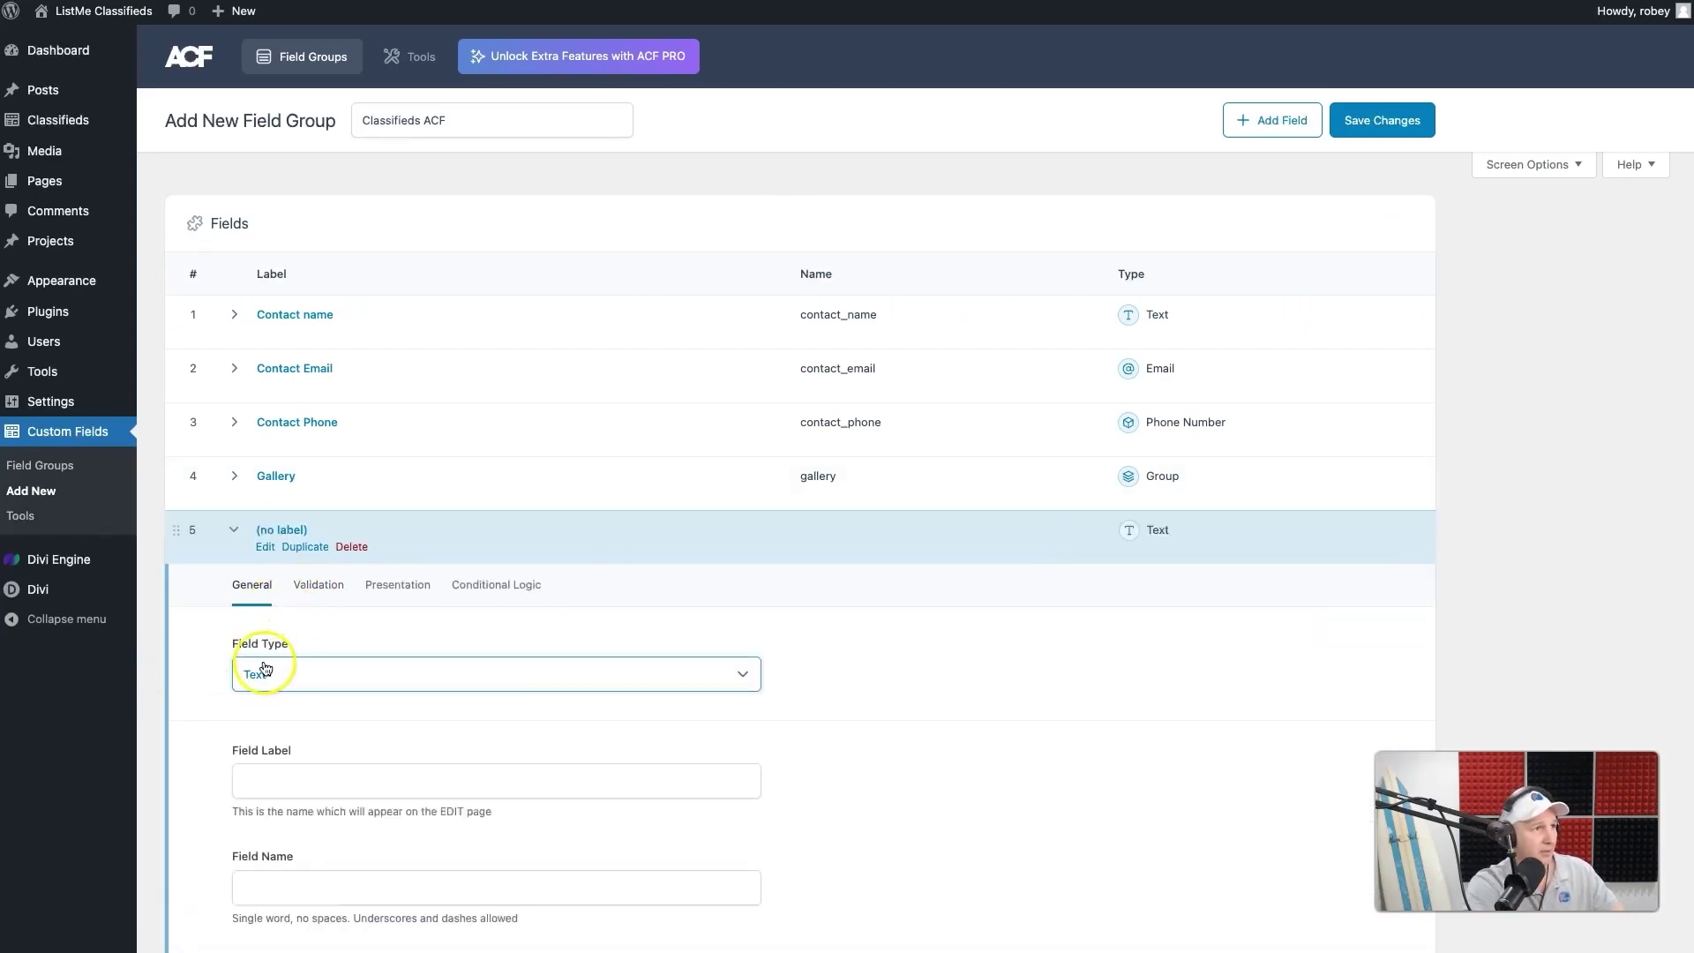
{"action": "left_click", "coordinate": [265, 668]}
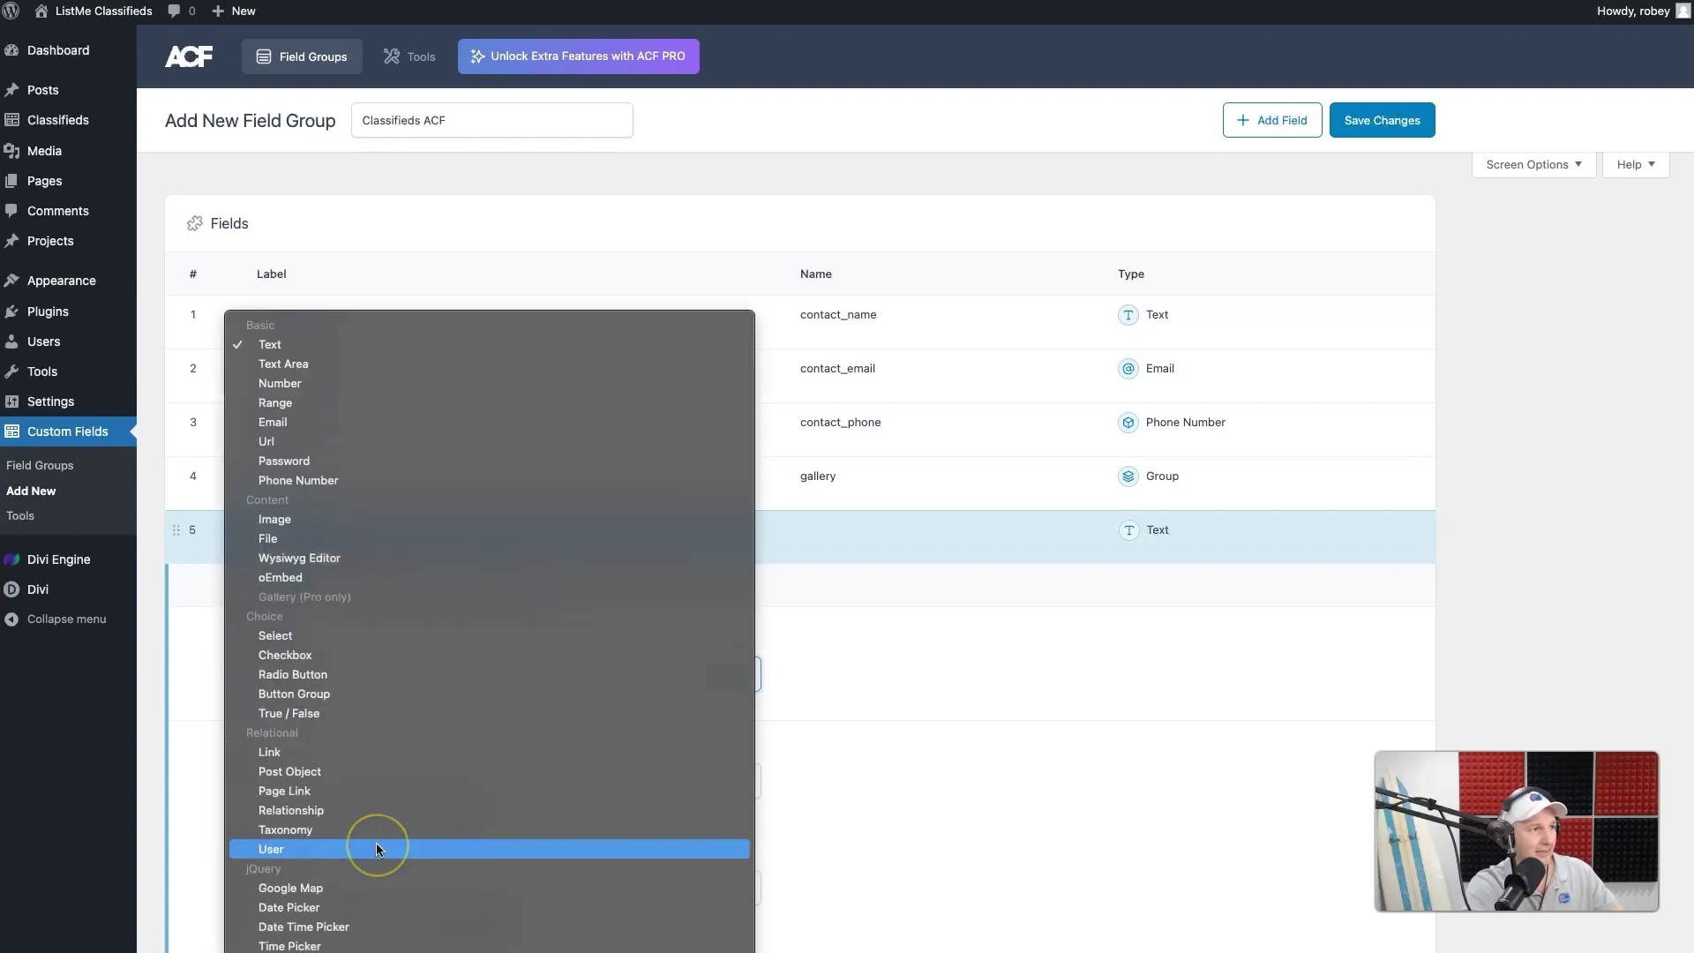
{"action": "scroll", "coordinate": [377, 849], "scroll_direction": "down", "scroll_amount": 1}
{"action": "left_click_drag", "start_coordinate": [401, 600], "coordinate": [399, 634]}
{"action": "left_click", "coordinate": [397, 376]}
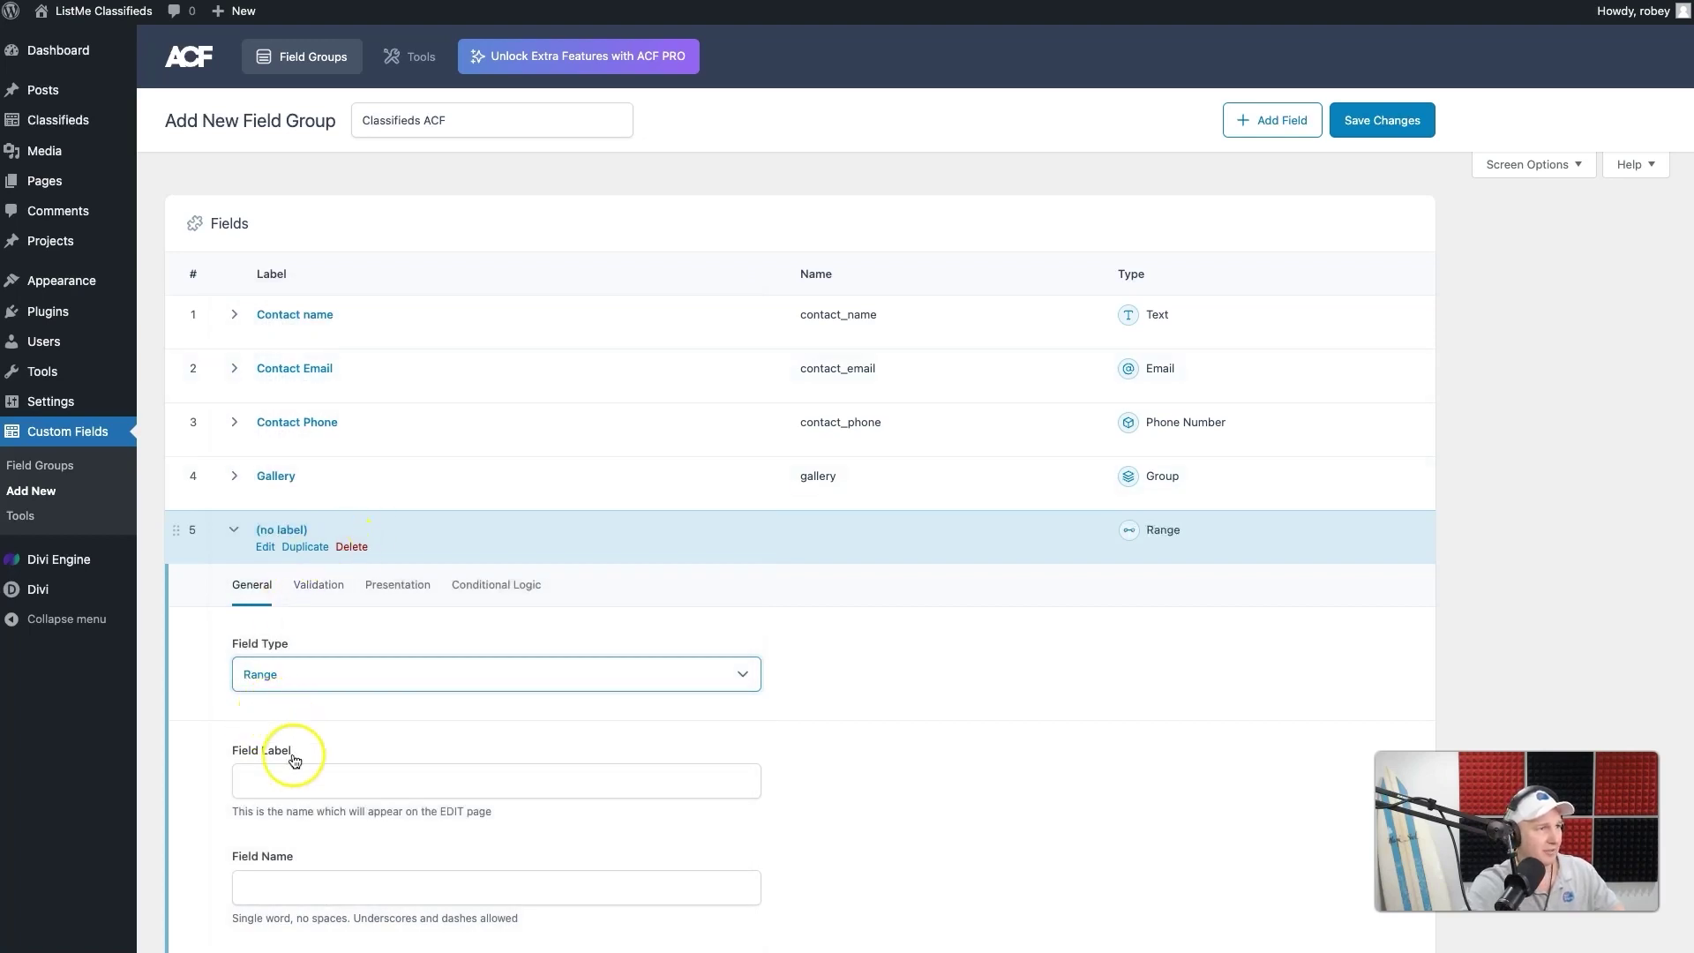
{"action": "left_click", "coordinate": [290, 788]}
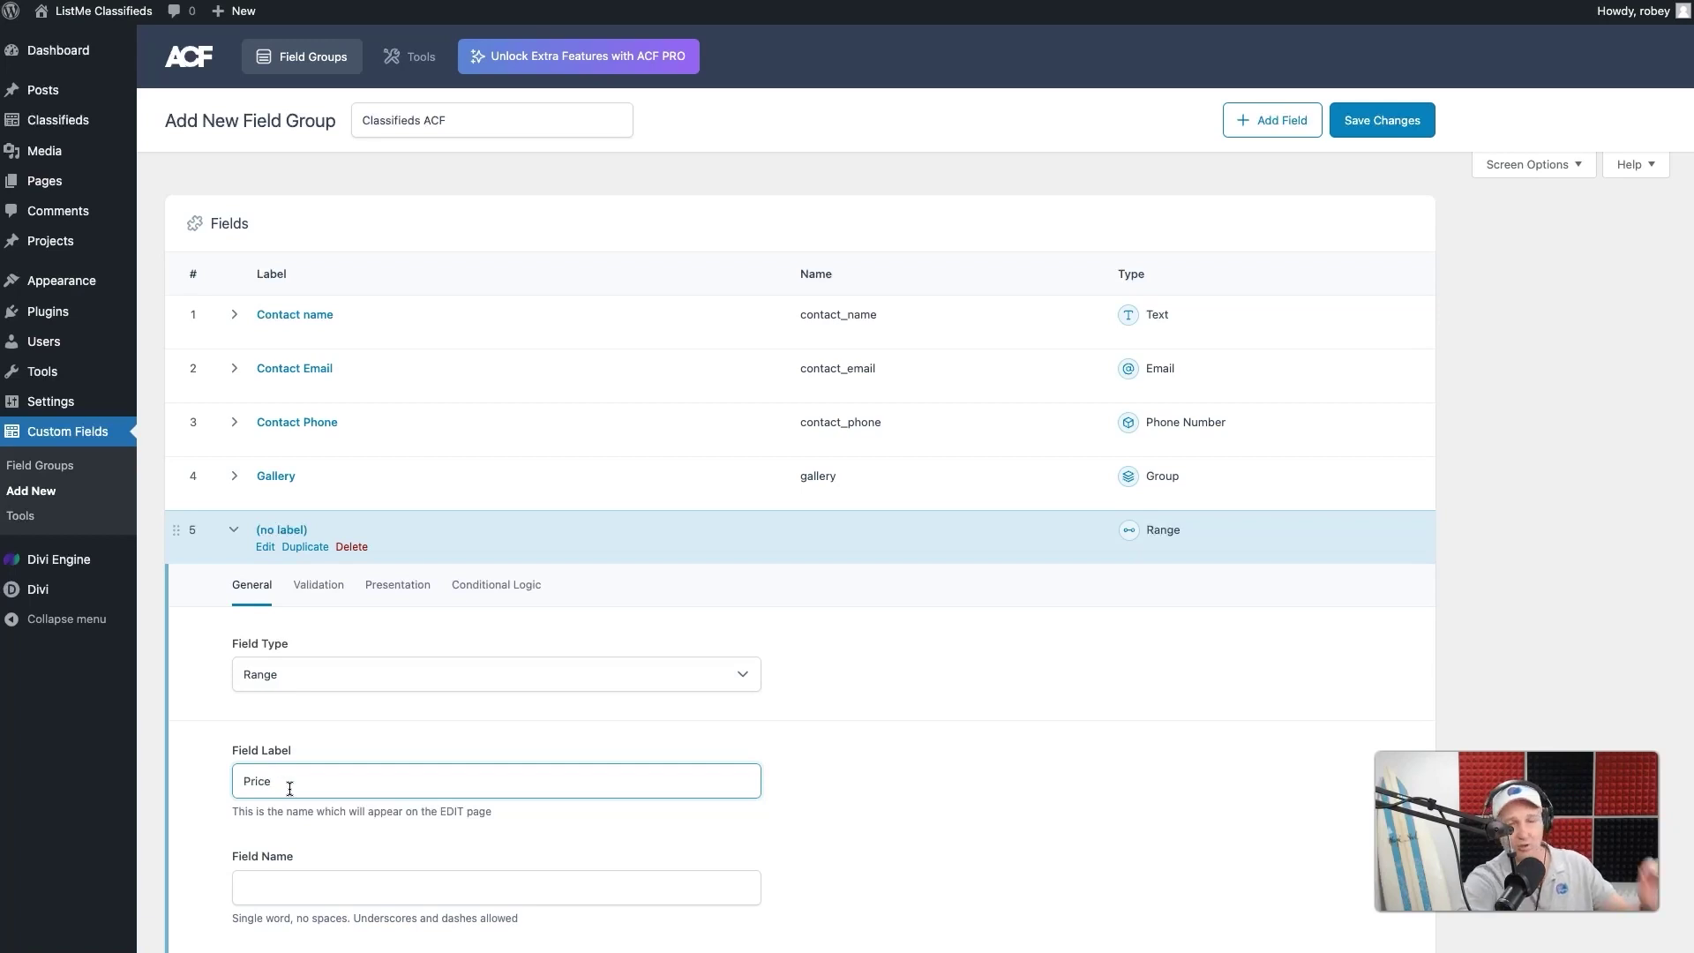
{"action": "left_click", "coordinate": [548, 704]}
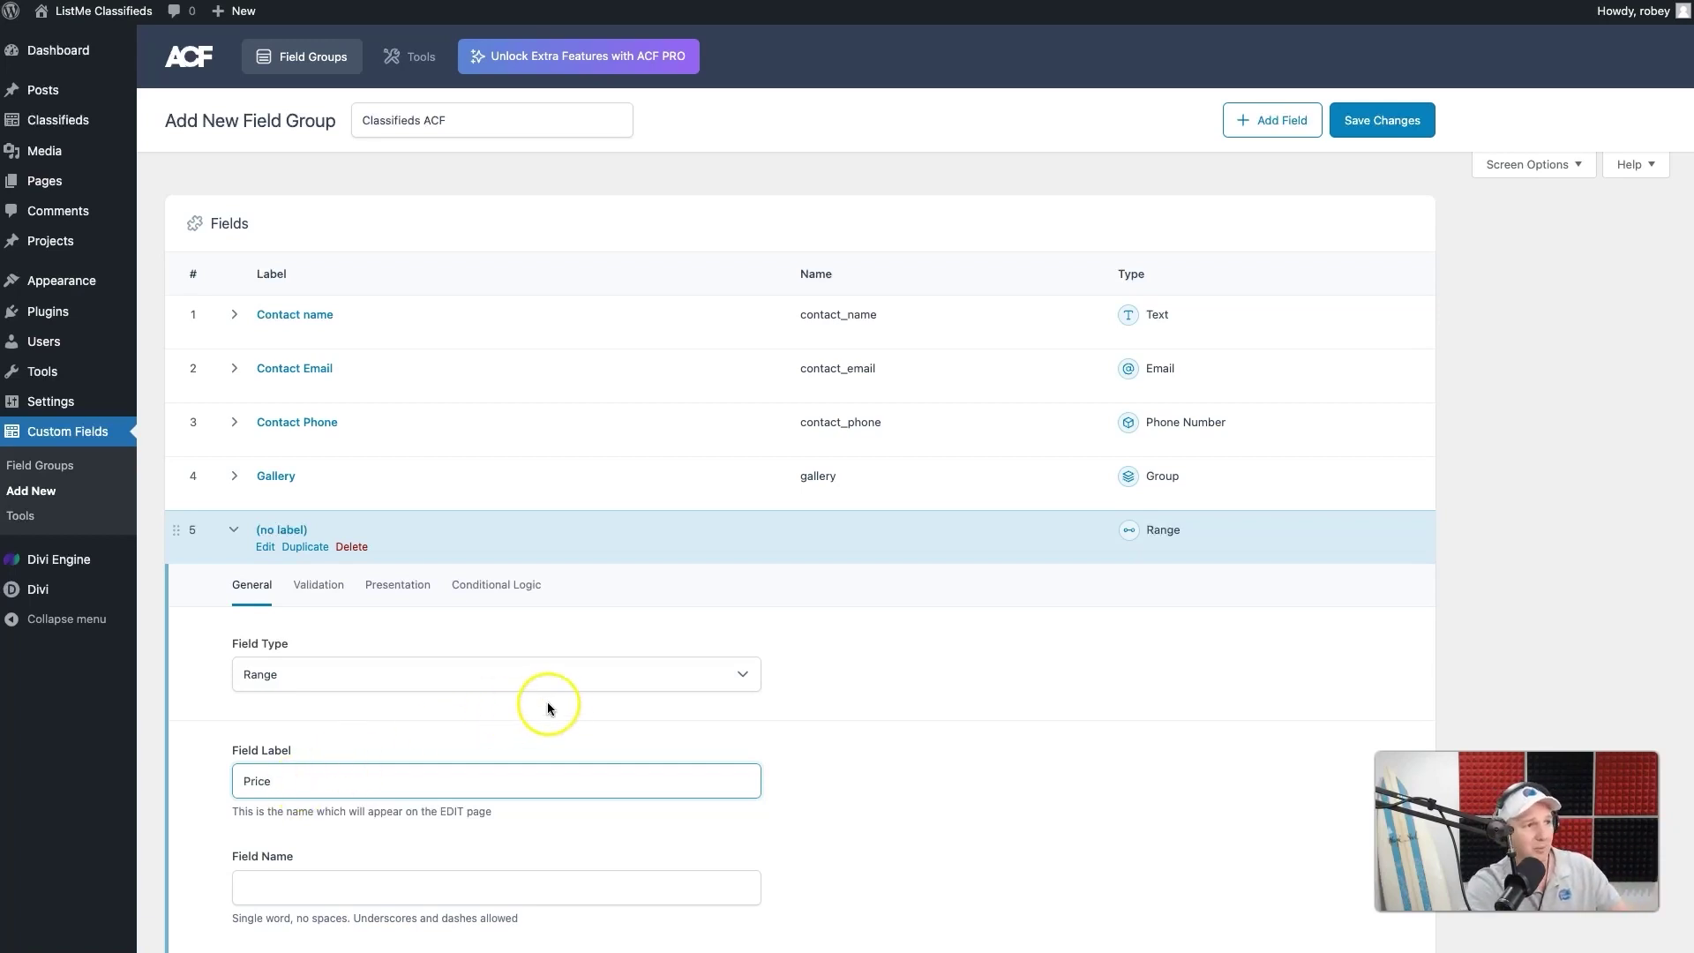
{"action": "scroll", "coordinate": [858, 749], "scroll_direction": "down", "scroll_amount": 2}
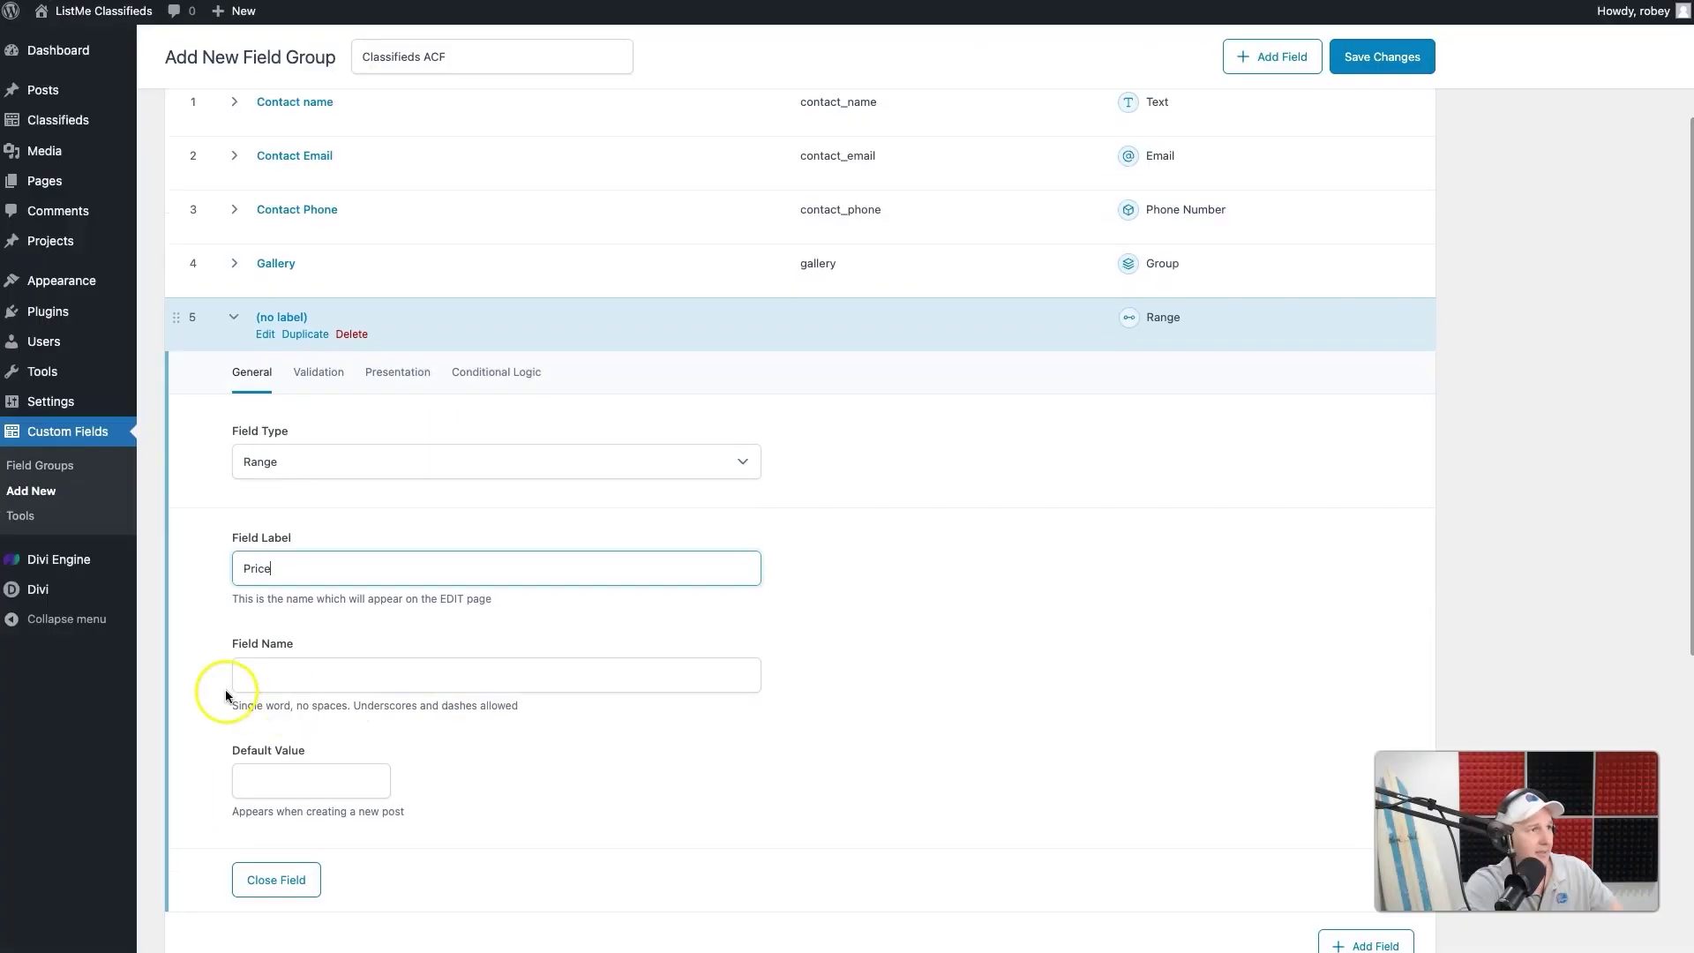
{"action": "left_click", "coordinate": [182, 671]}
{"action": "scroll", "coordinate": [181, 665], "scroll_direction": "down", "scroll_amount": 1}
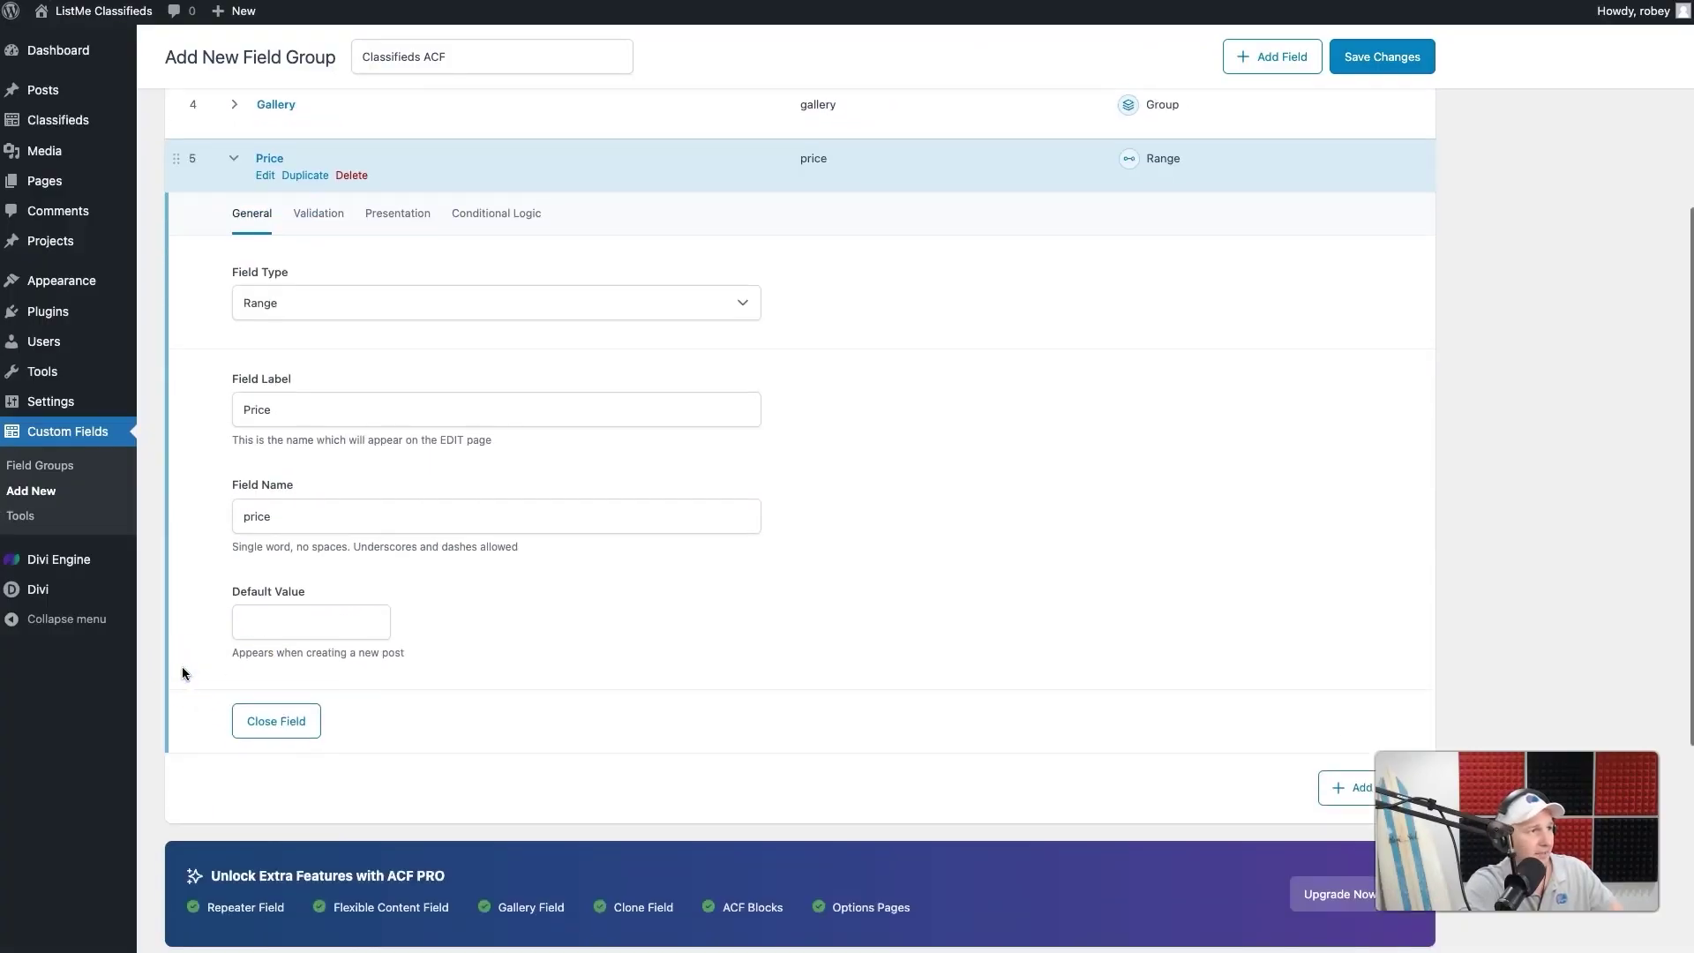
- Set the Price field's maximum value to 10000000 in its validation settings, check its default value setting, and collapse the field
{"action": "left_click", "coordinate": [334, 222]}
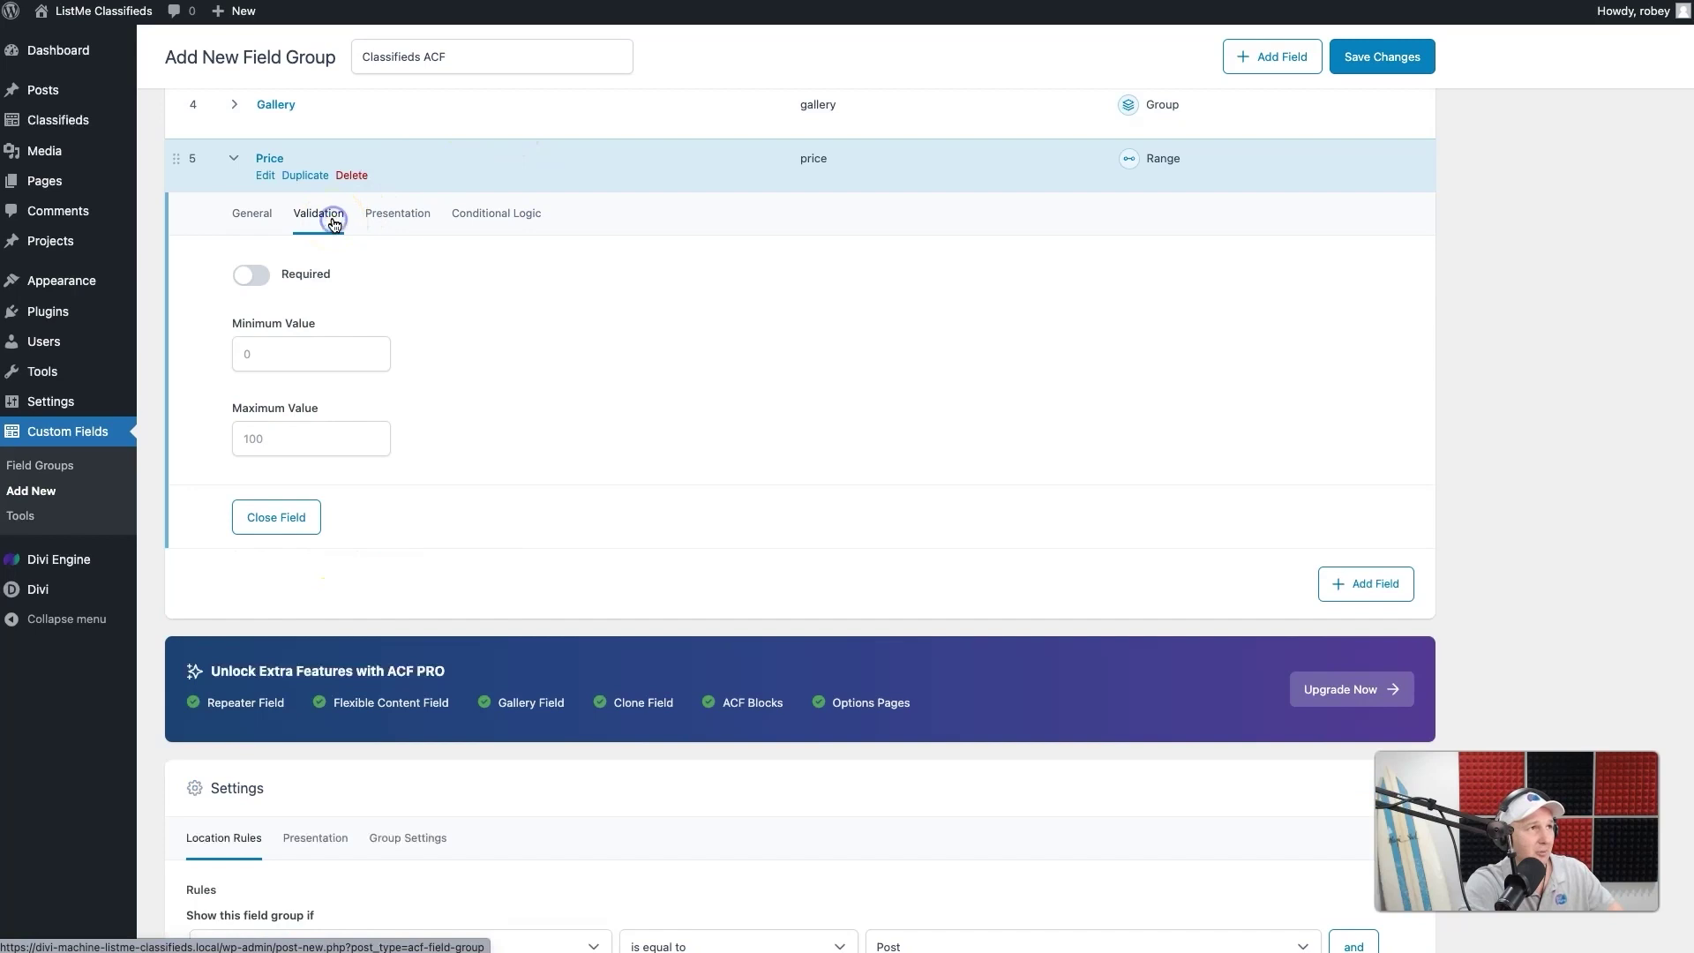
{"action": "left_click", "coordinate": [301, 439]}
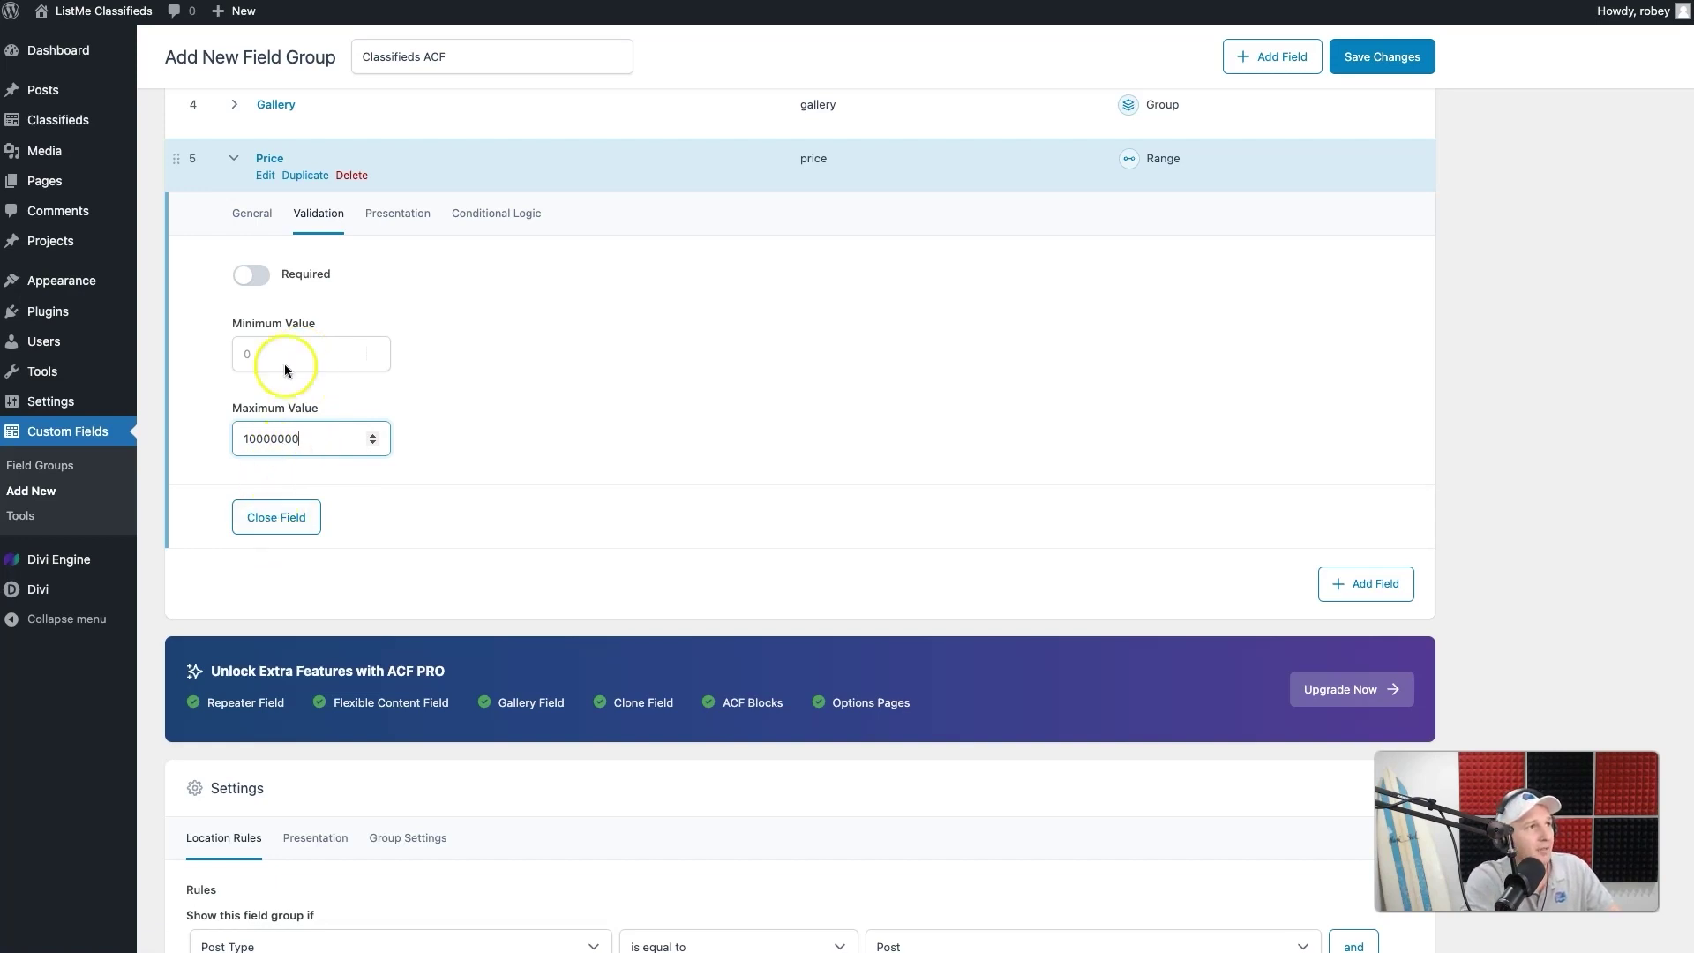
{"action": "left_click", "coordinate": [248, 221]}
{"action": "left_click", "coordinate": [259, 618]}
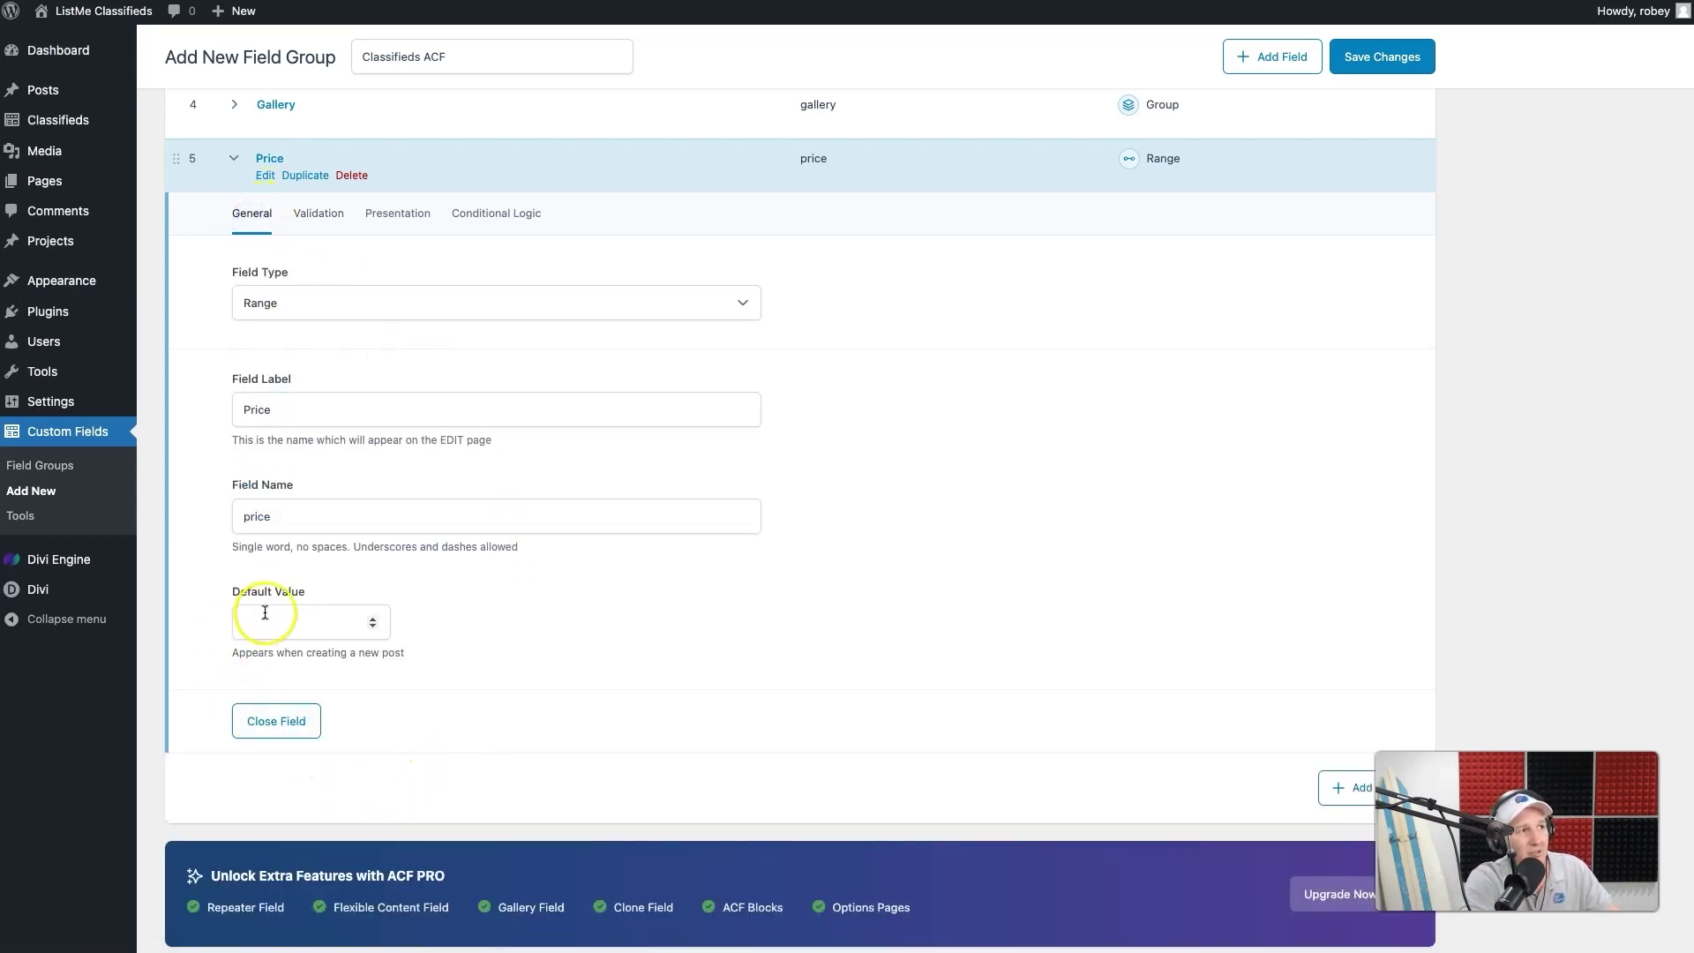
{"action": "left_click", "coordinate": [285, 729]}
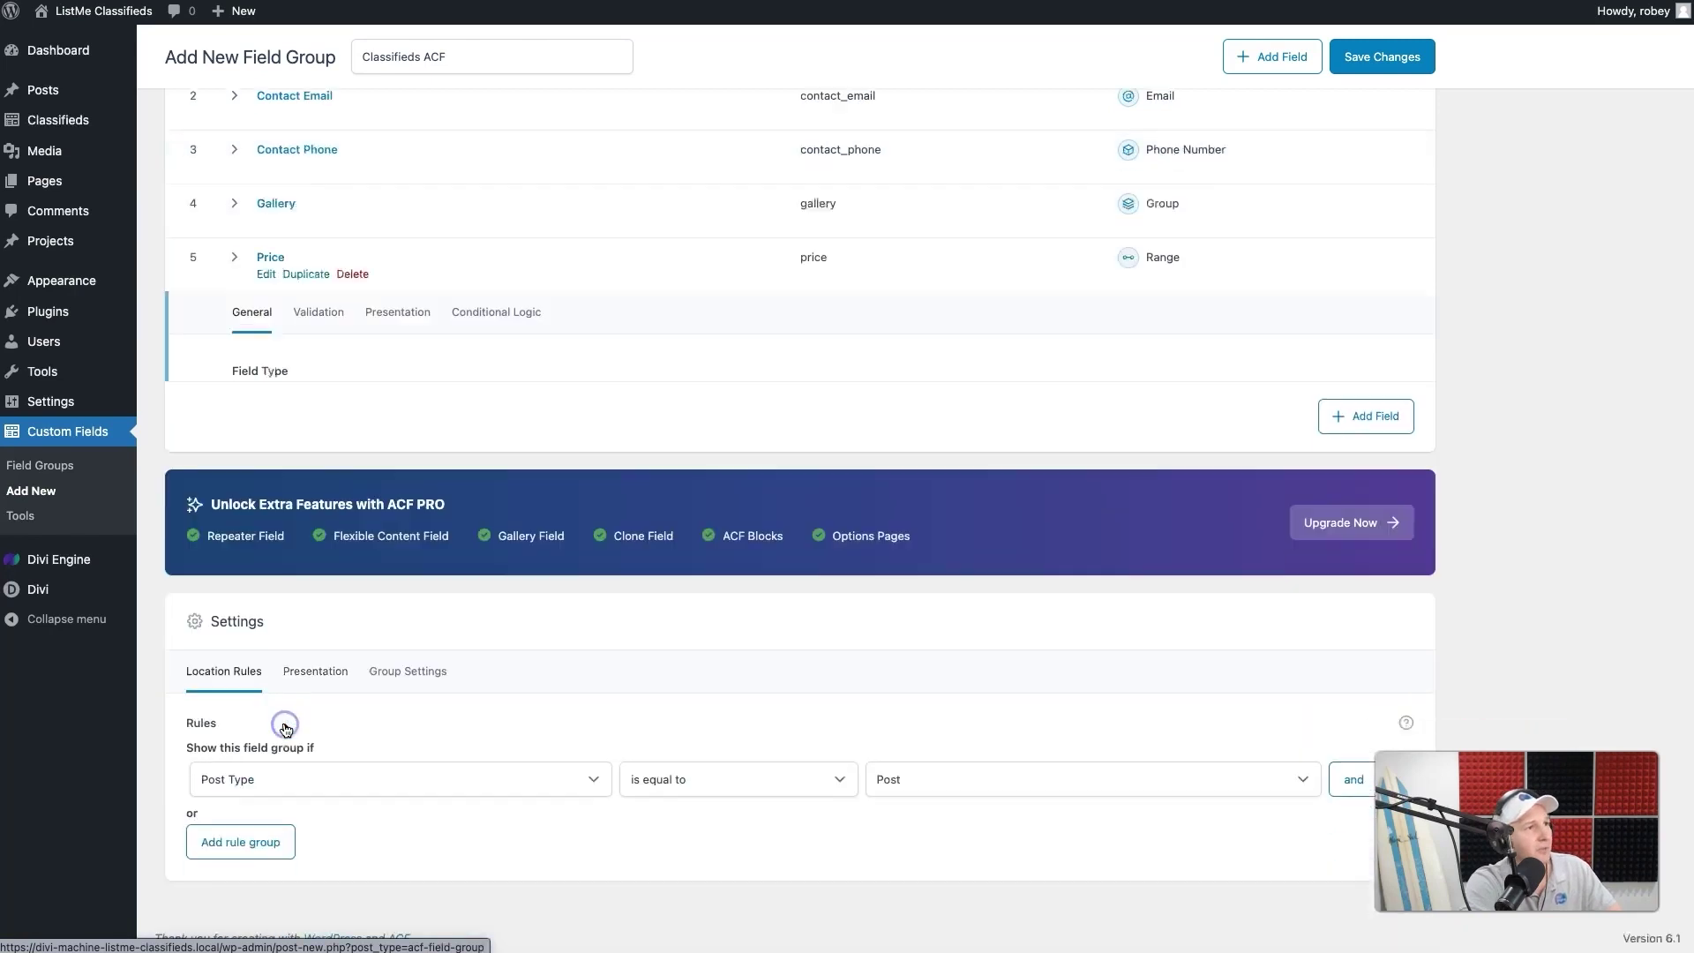
{"action": "scroll", "coordinate": [1458, 48], "scroll_direction": "up", "scroll_amount": 3}
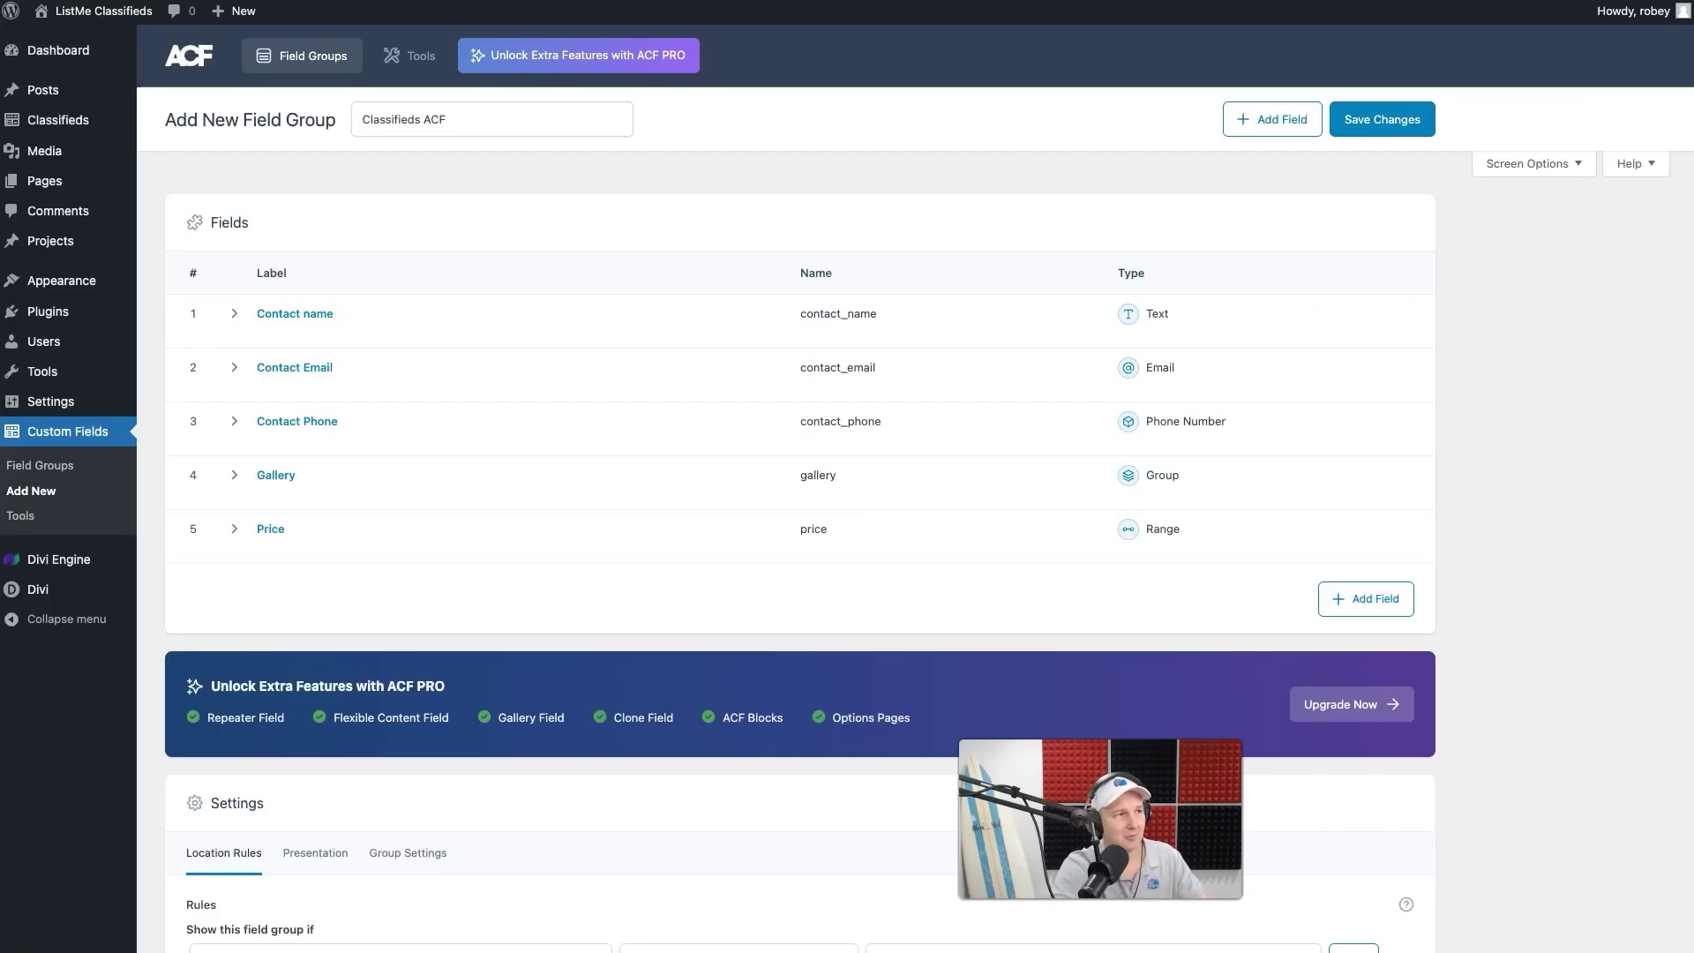
- Add a sixth field of type Google Map labelled "Location" to the field group
{"action": "left_click", "coordinate": [1364, 607]}
{"action": "scroll", "coordinate": [371, 732], "scroll_direction": "down", "scroll_amount": 3}
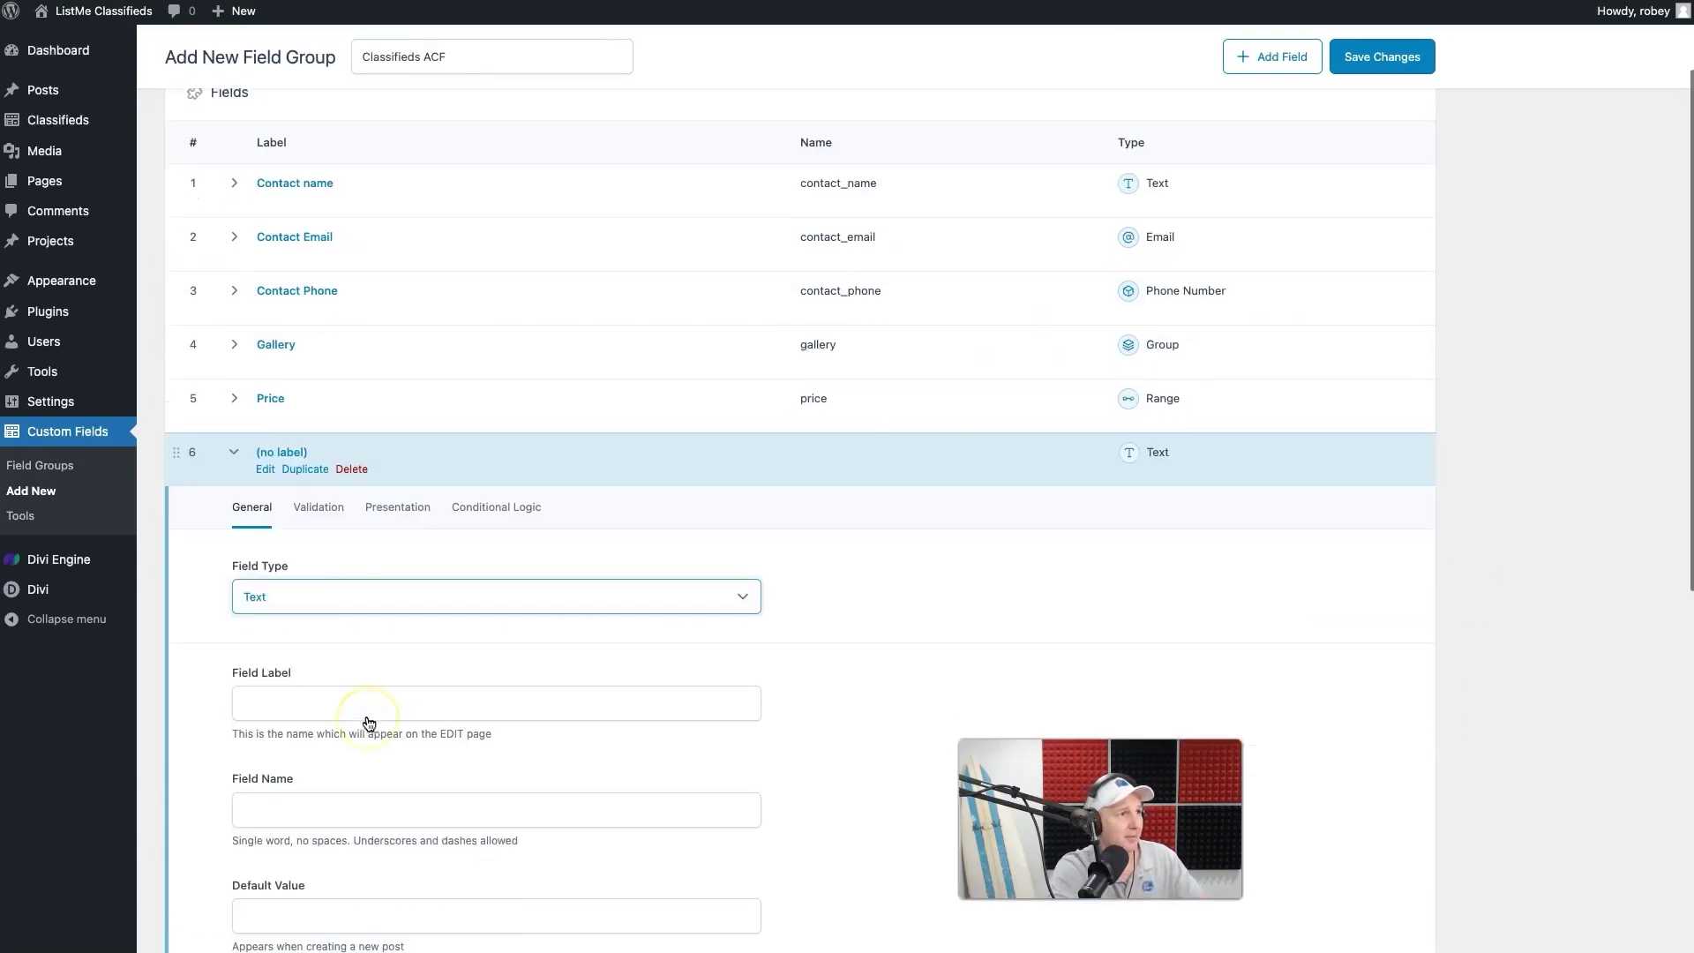
{"action": "left_click", "coordinate": [349, 508]}
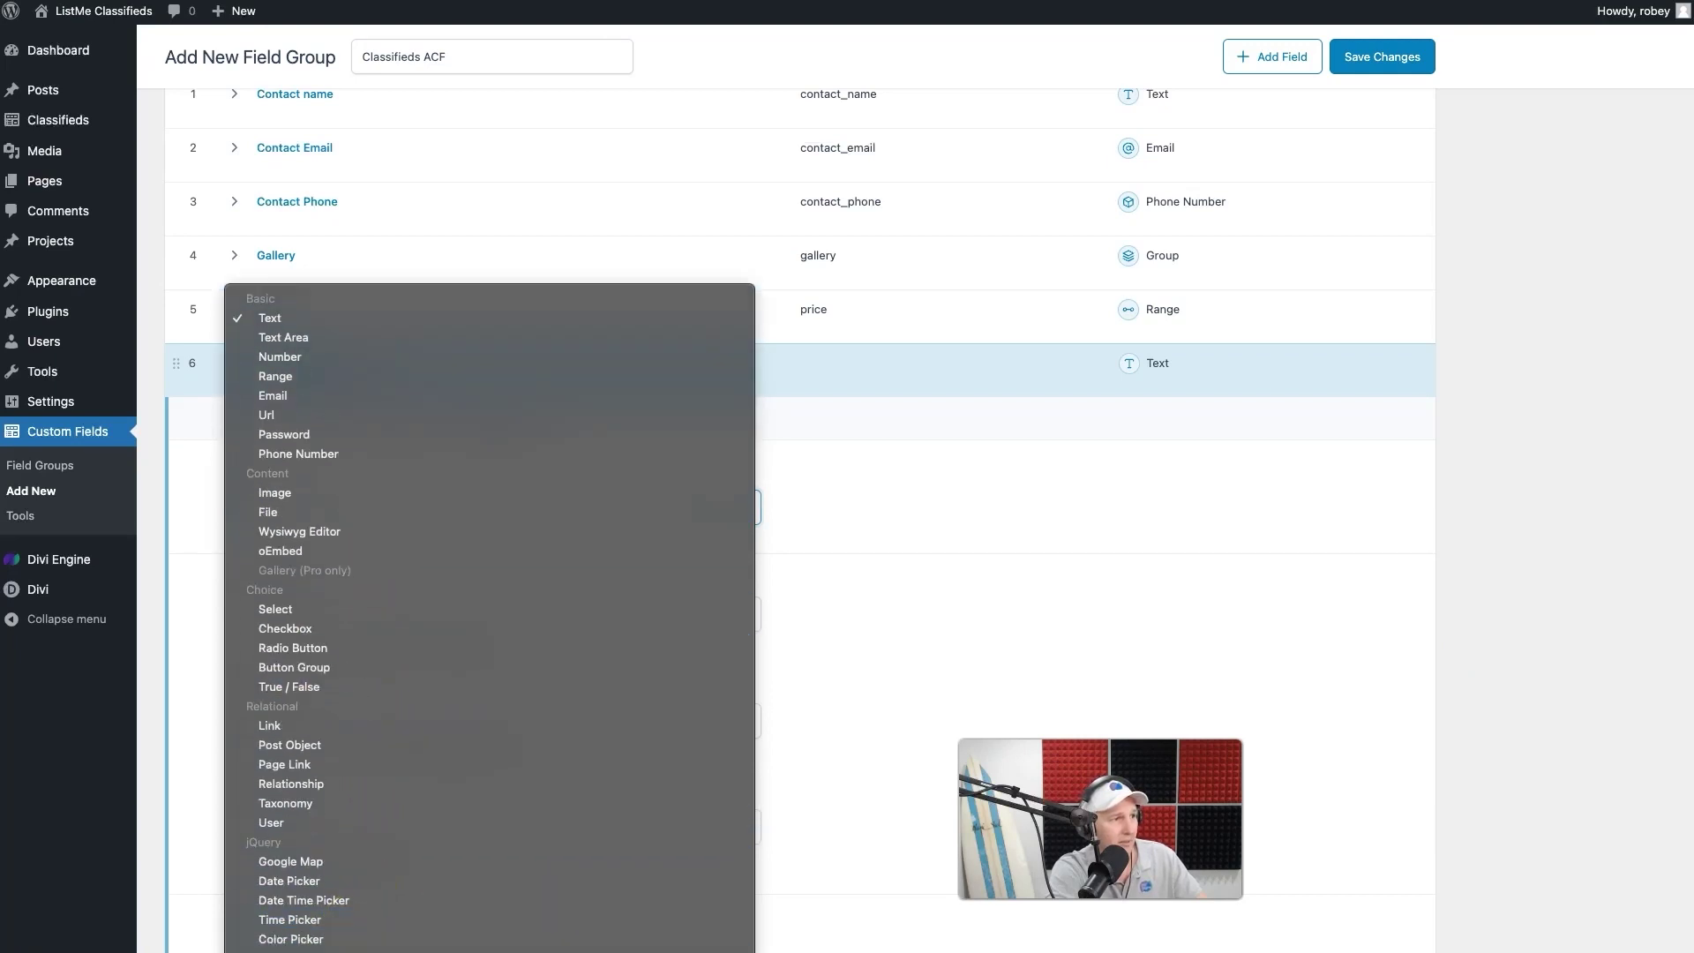
{"action": "left_click", "coordinate": [357, 863]}
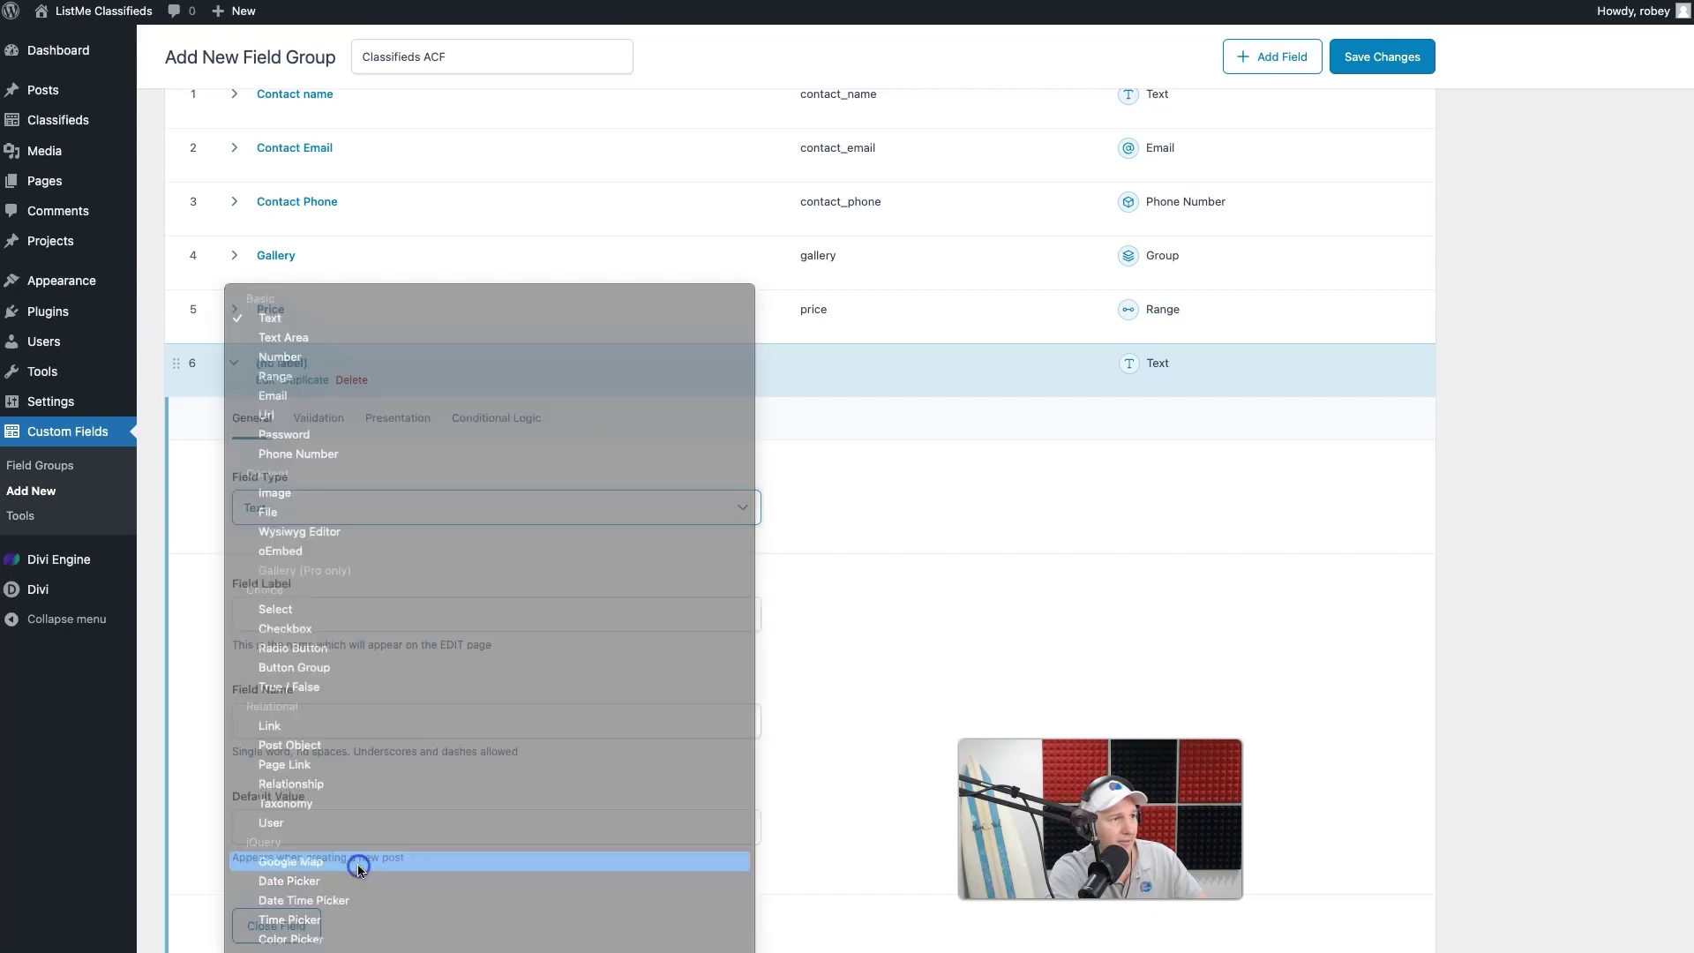
{"action": "left_click", "coordinate": [351, 616]}
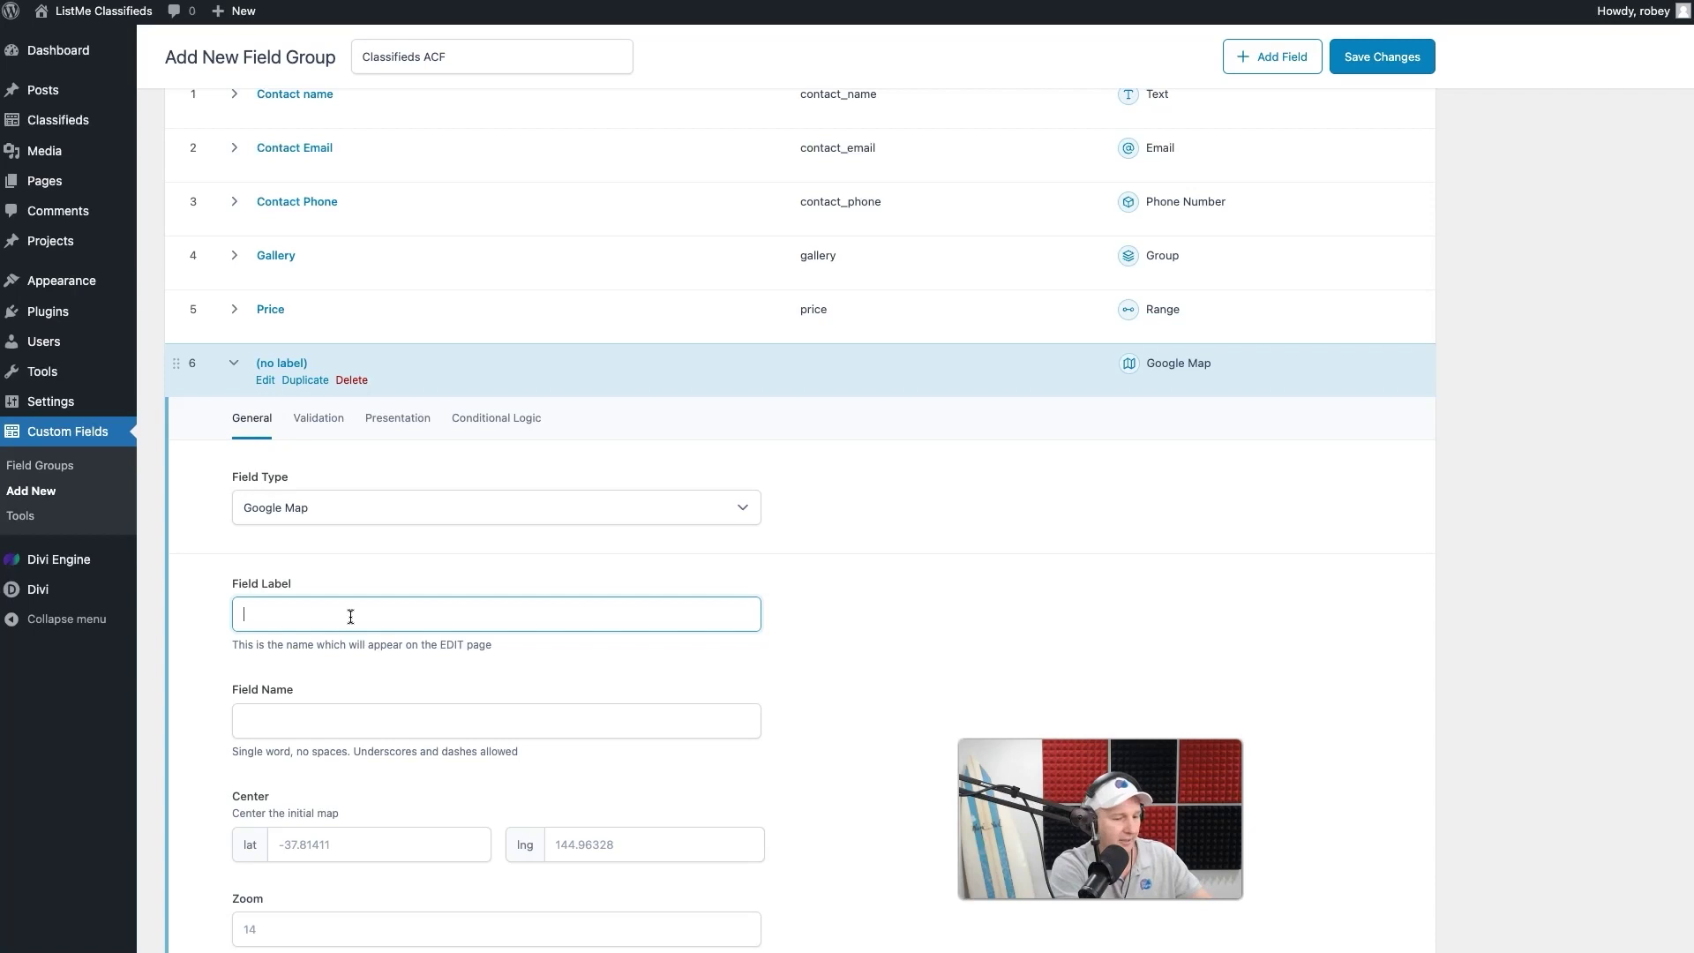
{"action": "type", "text": "Location"}
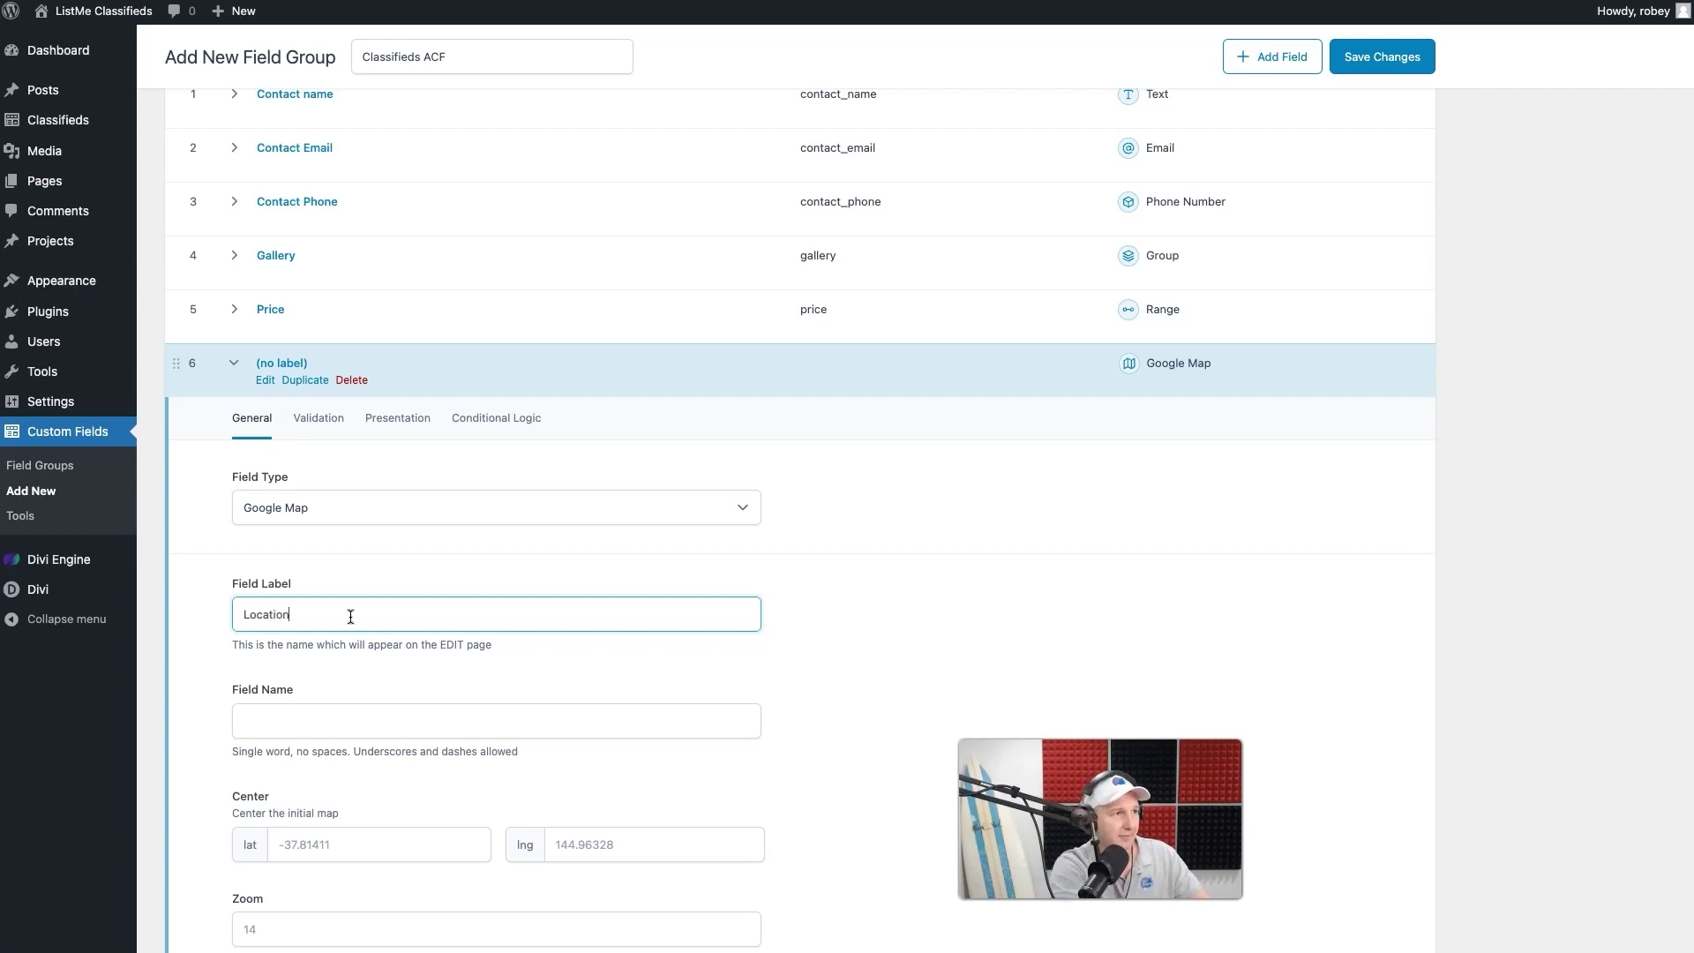
{"action": "left_click", "coordinate": [201, 713]}
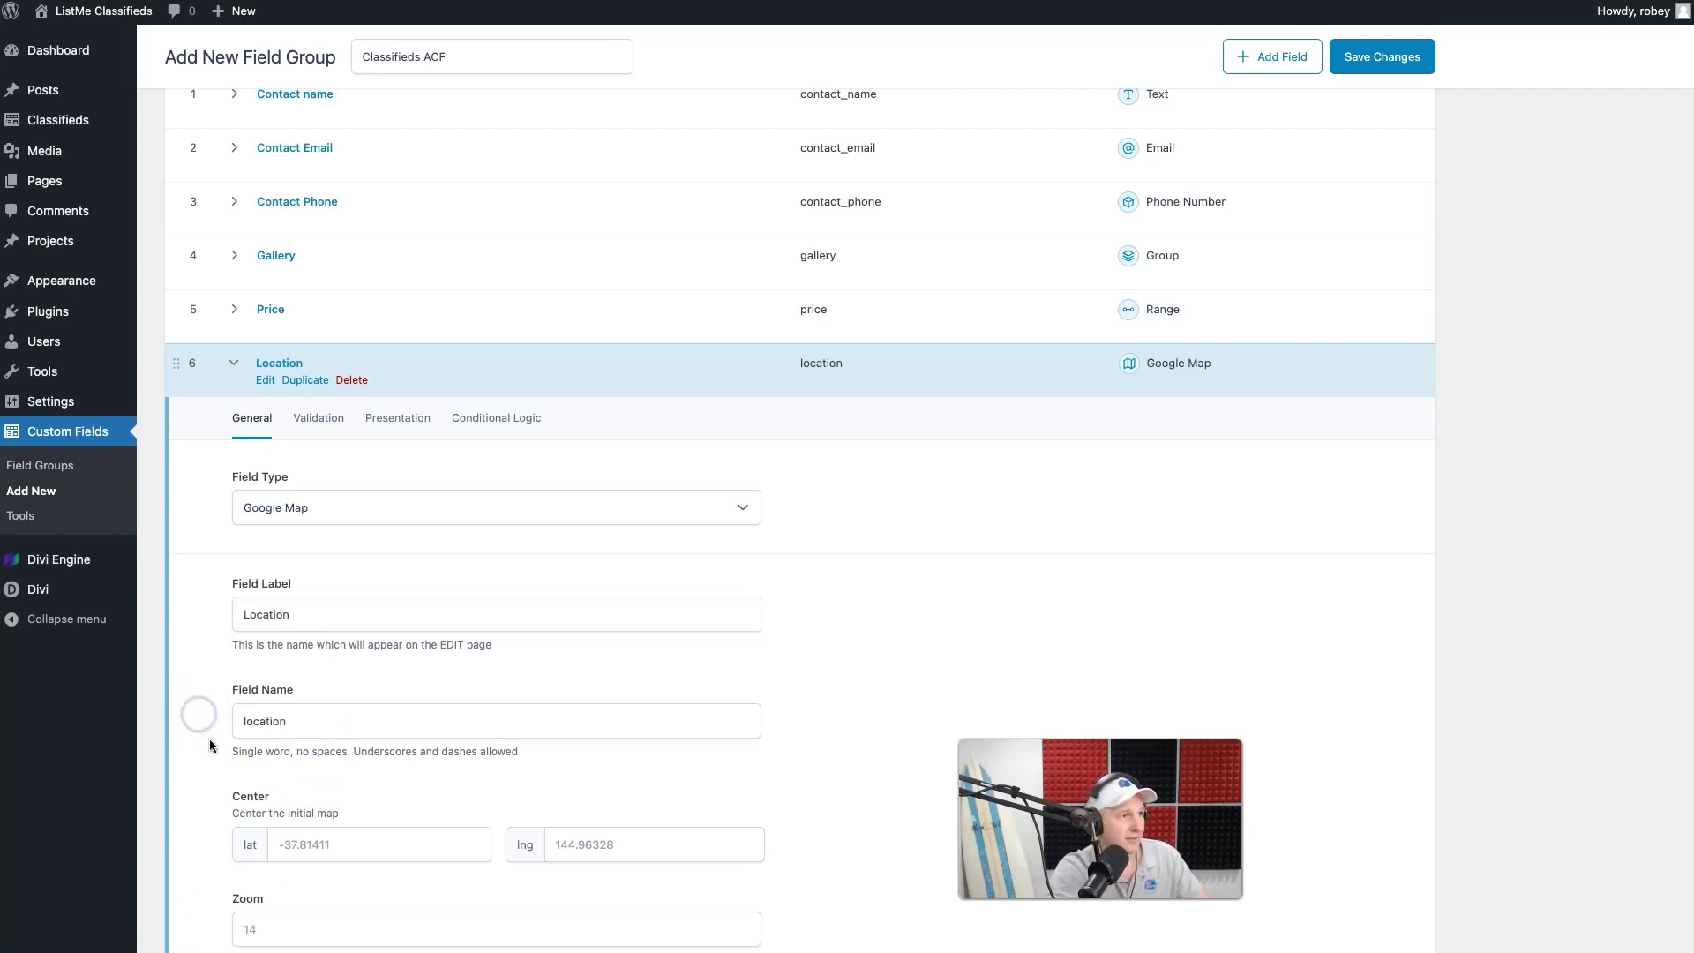
- Review the Location field's map center, zoom, height and validation options, and collapse the field
{"action": "scroll", "coordinate": [221, 768], "scroll_direction": "down", "scroll_amount": 3}
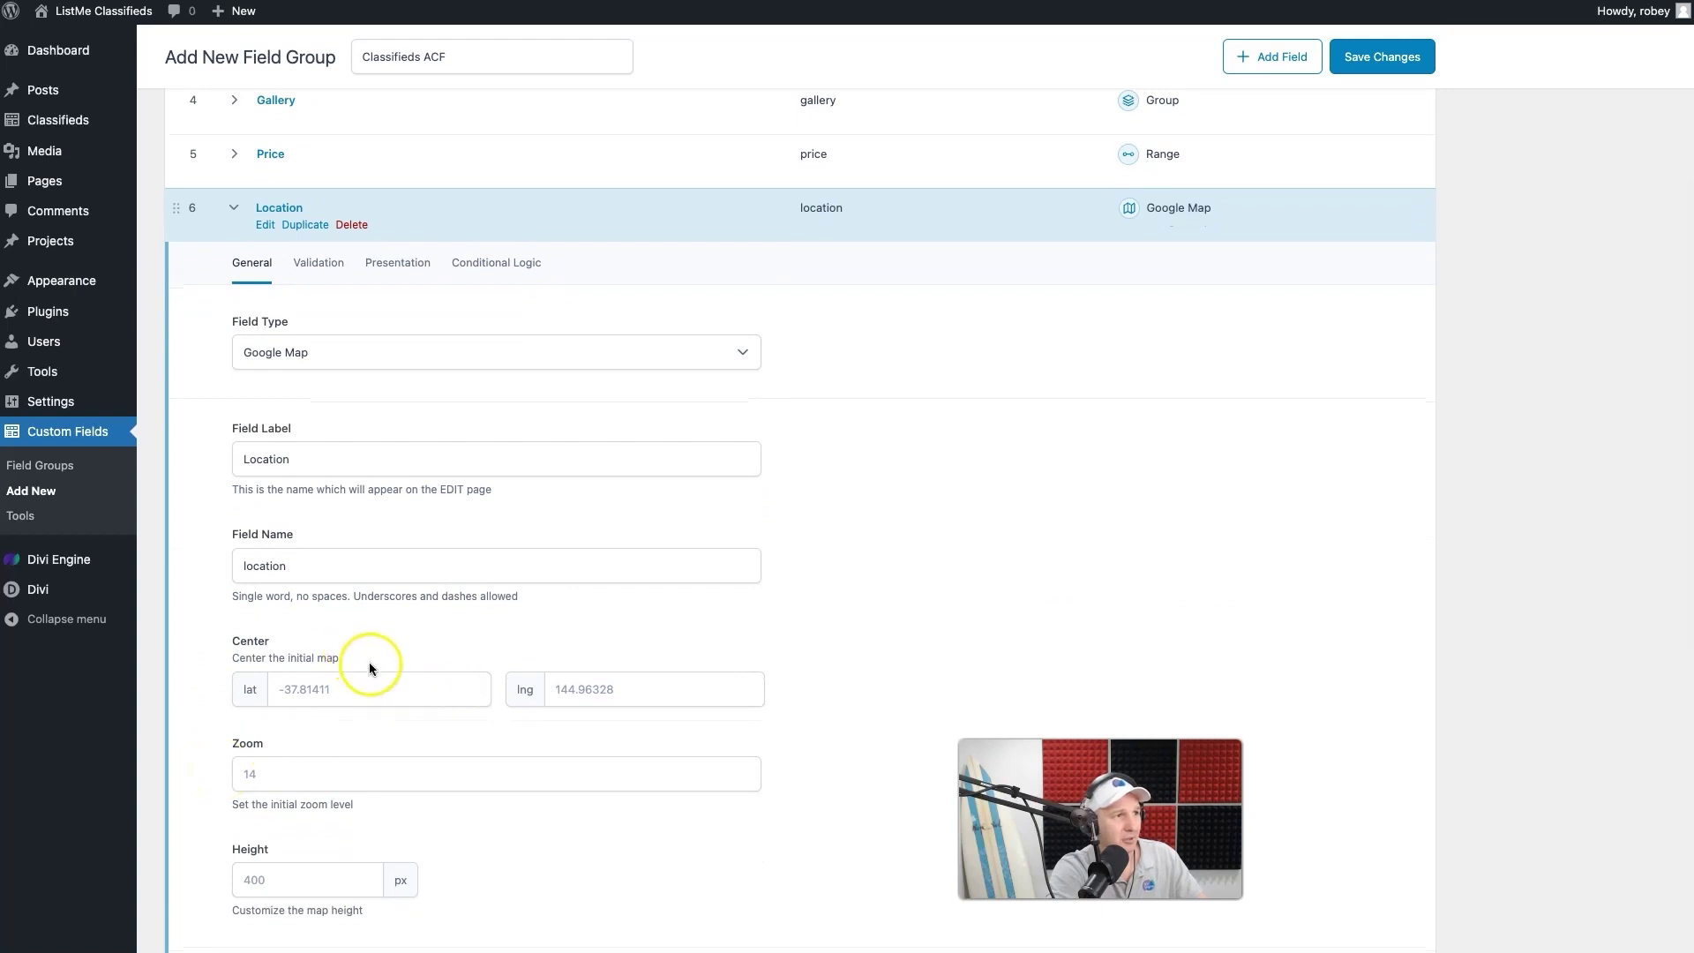
{"action": "scroll", "coordinate": [379, 698], "scroll_direction": "down", "scroll_amount": 3}
{"action": "scroll", "coordinate": [379, 717], "scroll_direction": "down", "scroll_amount": 5}
{"action": "scroll", "coordinate": [379, 717], "scroll_direction": "up", "scroll_amount": 12}
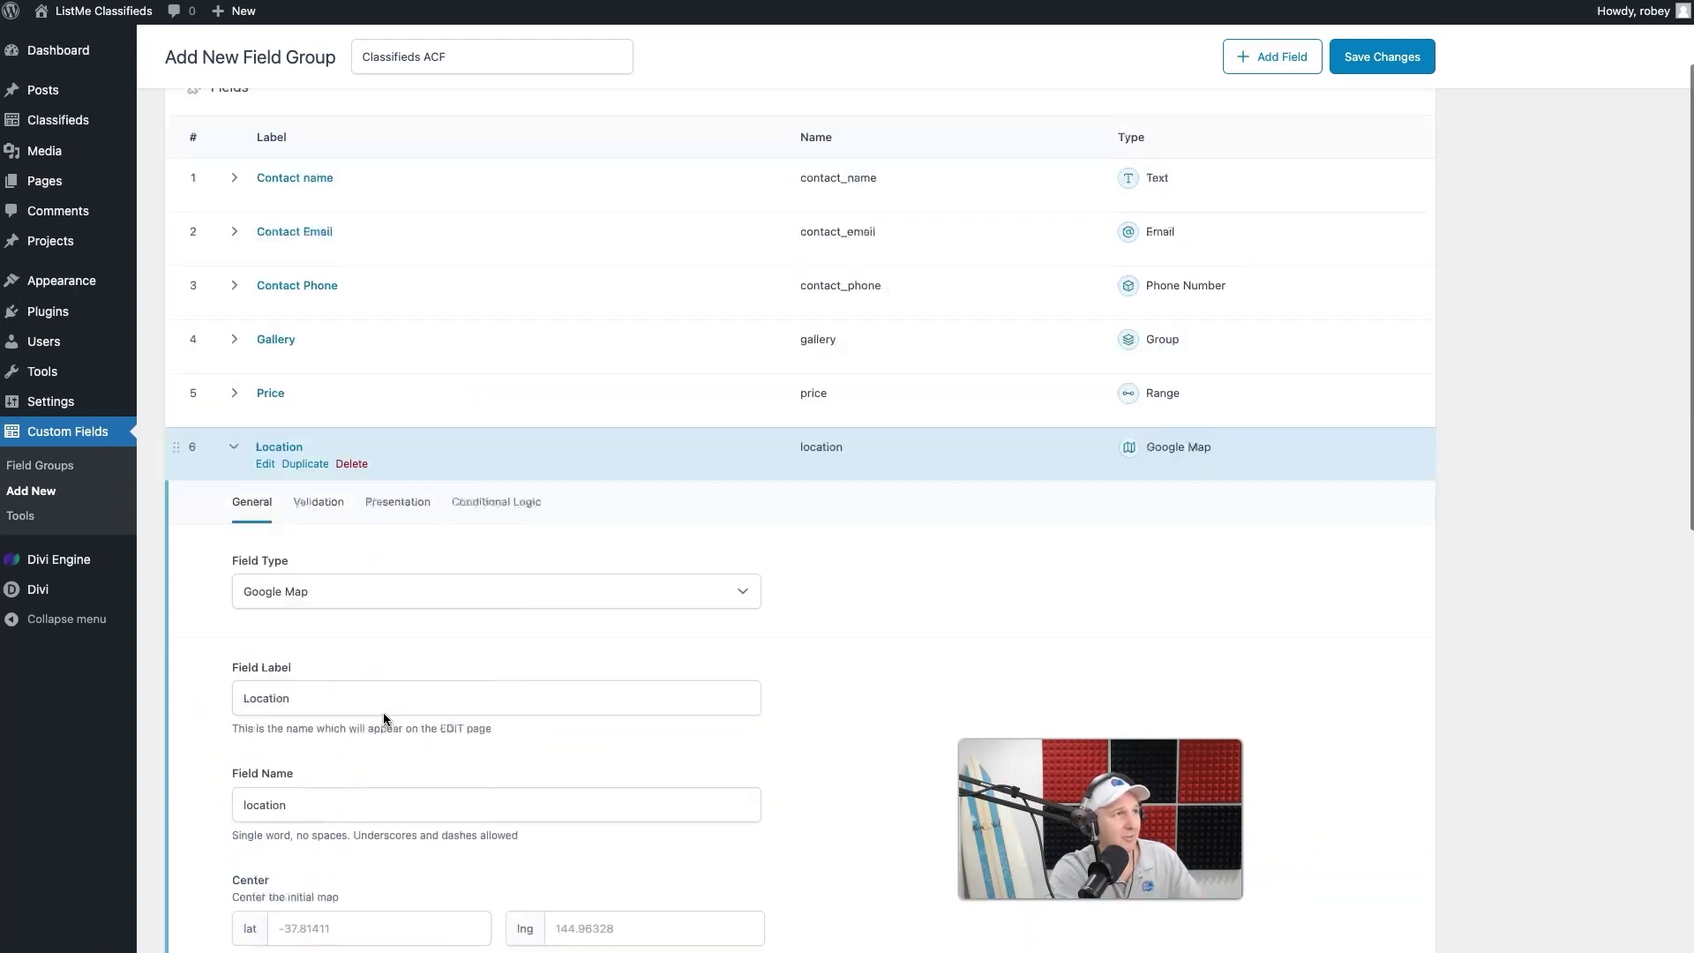
{"action": "left_click", "coordinate": [320, 522]}
{"action": "left_click", "coordinate": [243, 527]}
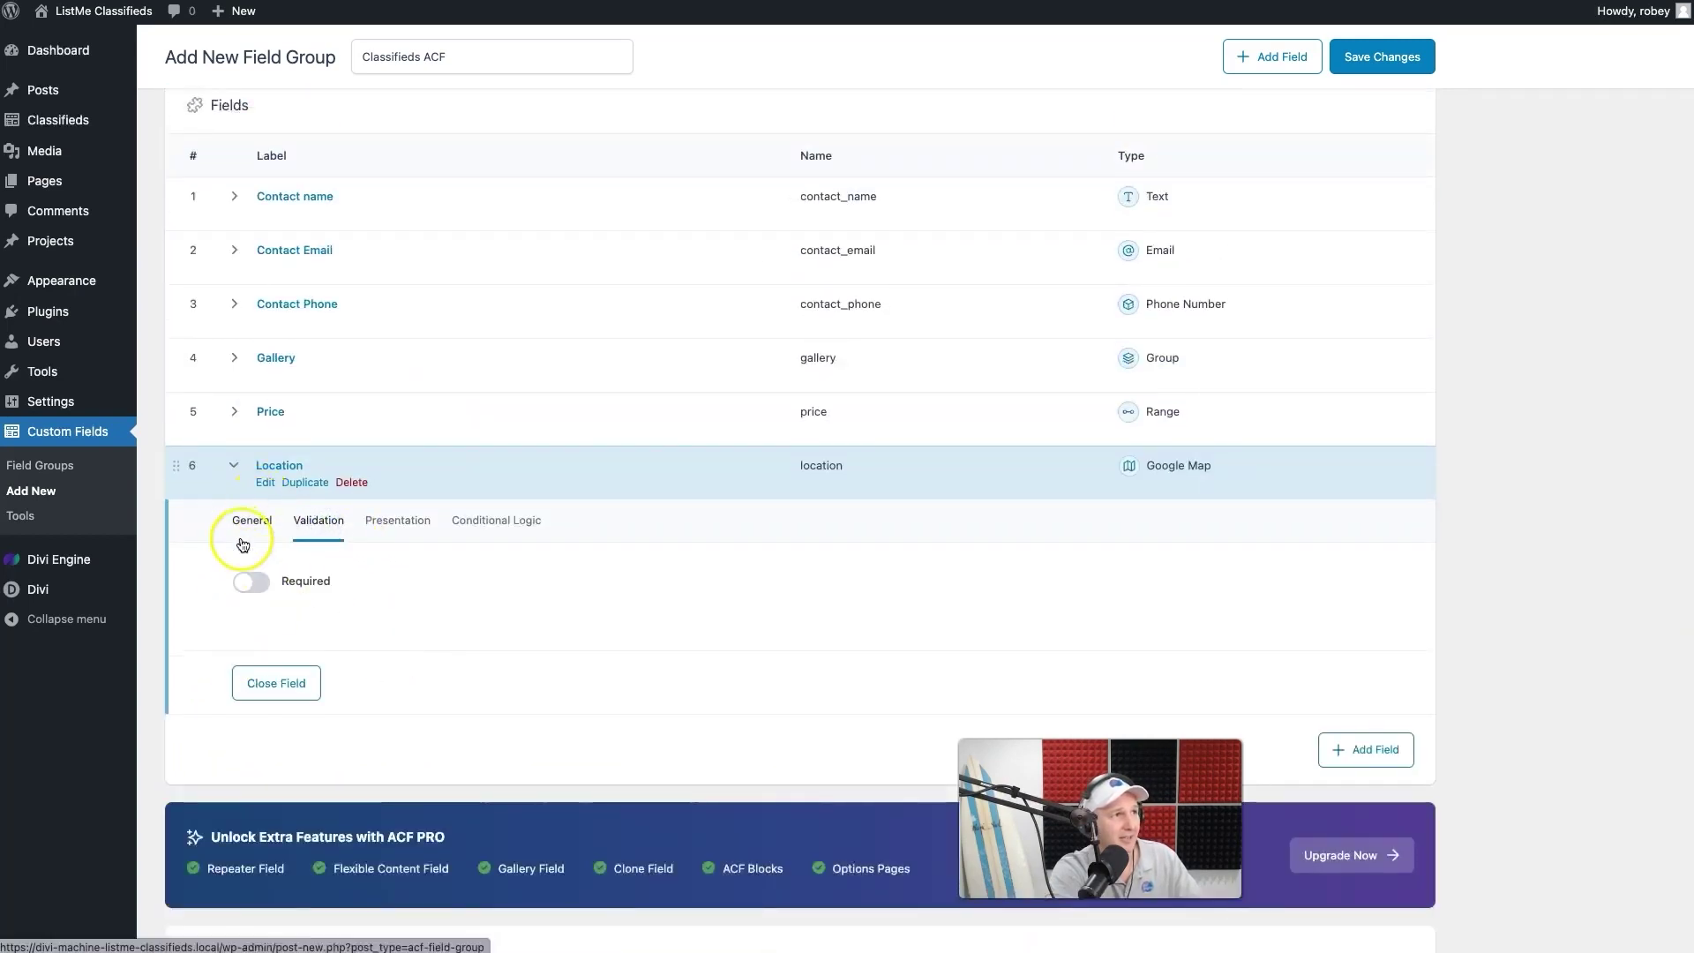
{"action": "scroll", "coordinate": [356, 638], "scroll_direction": "down", "scroll_amount": 10}
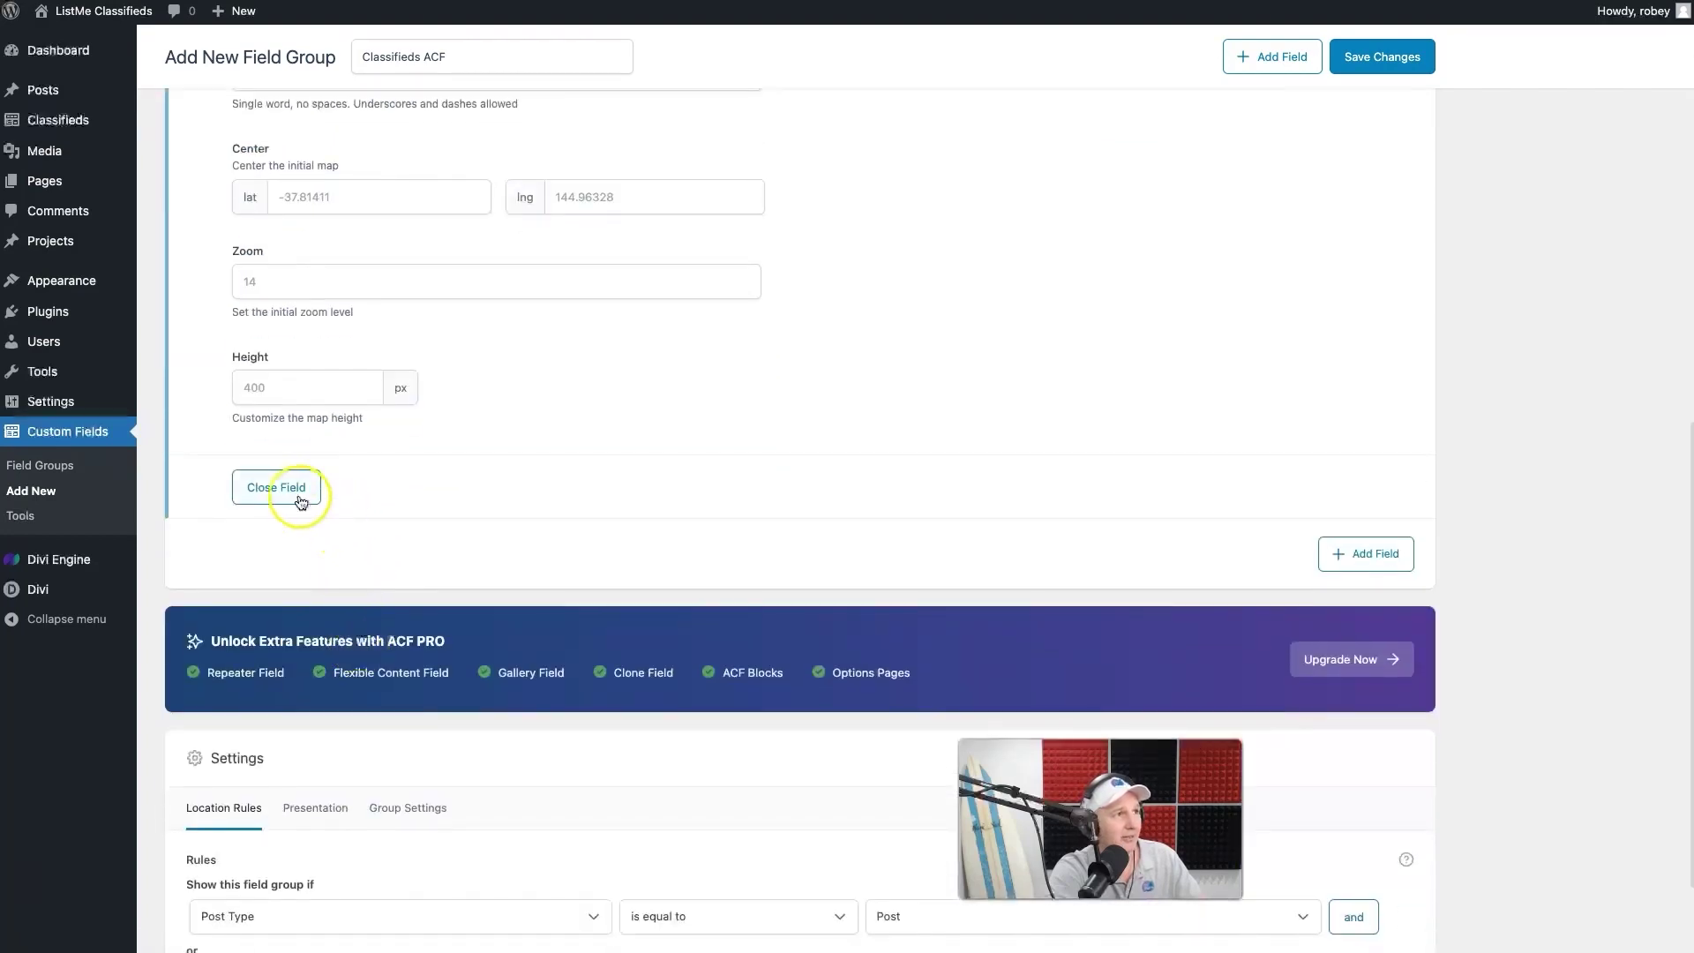
{"action": "left_click", "coordinate": [299, 500]}
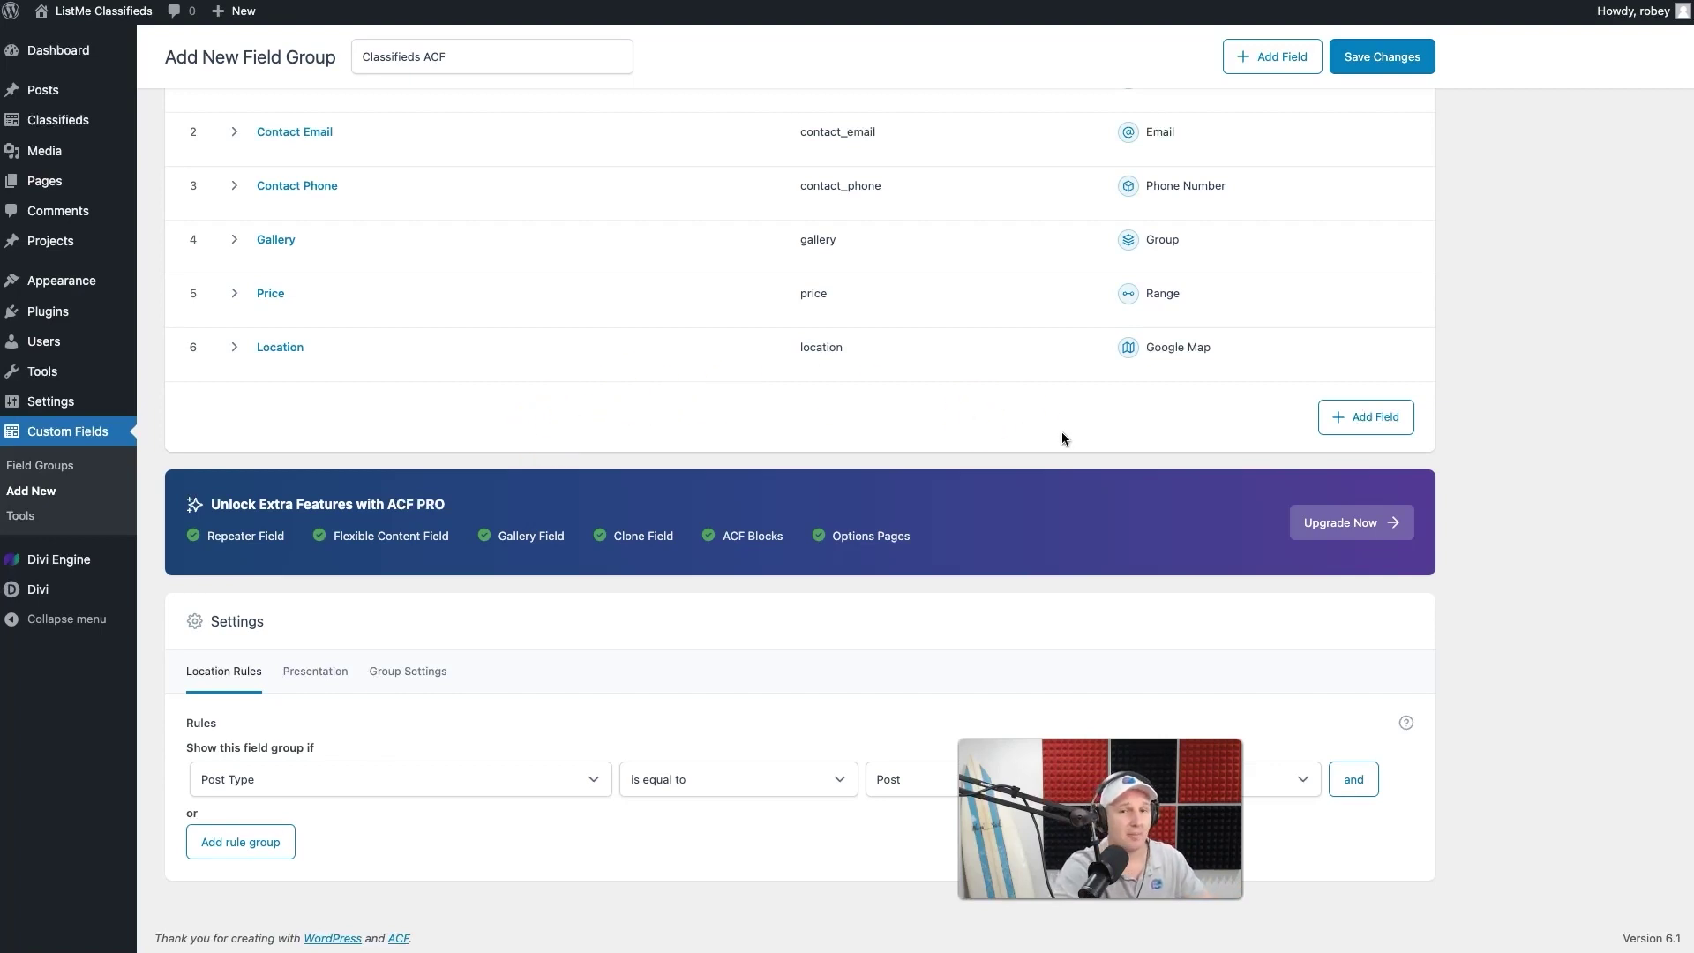
- Add a seventh field of type Select labelled "Status" to the field group
{"action": "mouse_move", "coordinate": [1110, 362]}
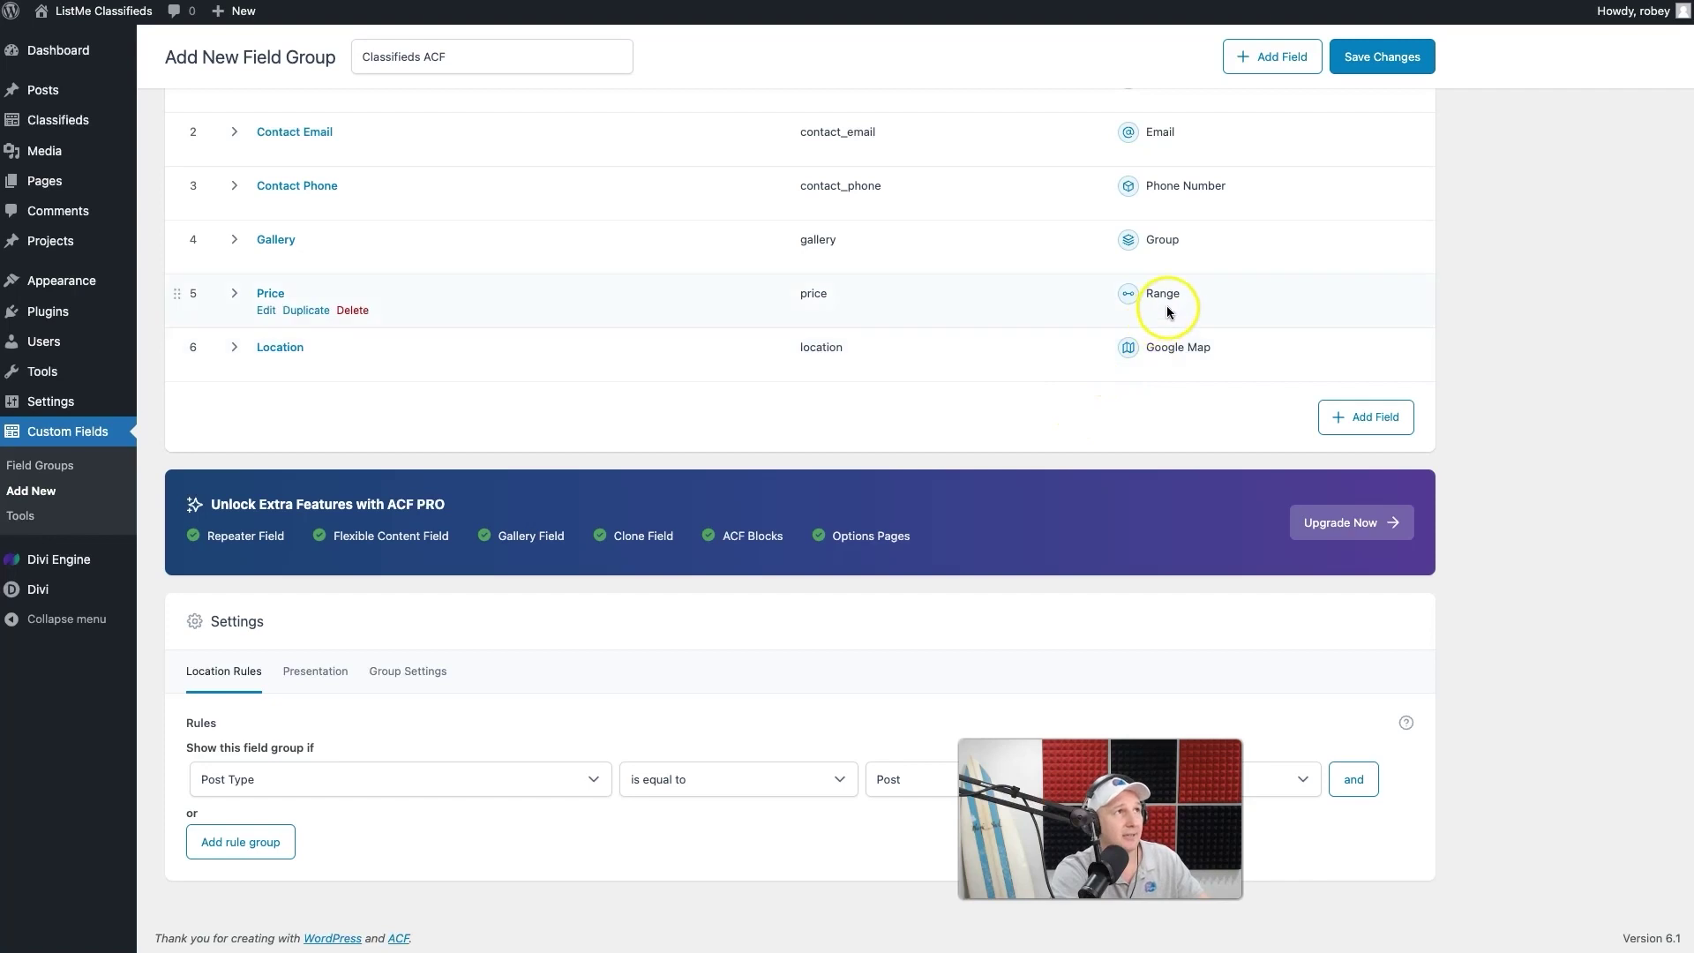
{"action": "left_click", "coordinate": [1371, 415]}
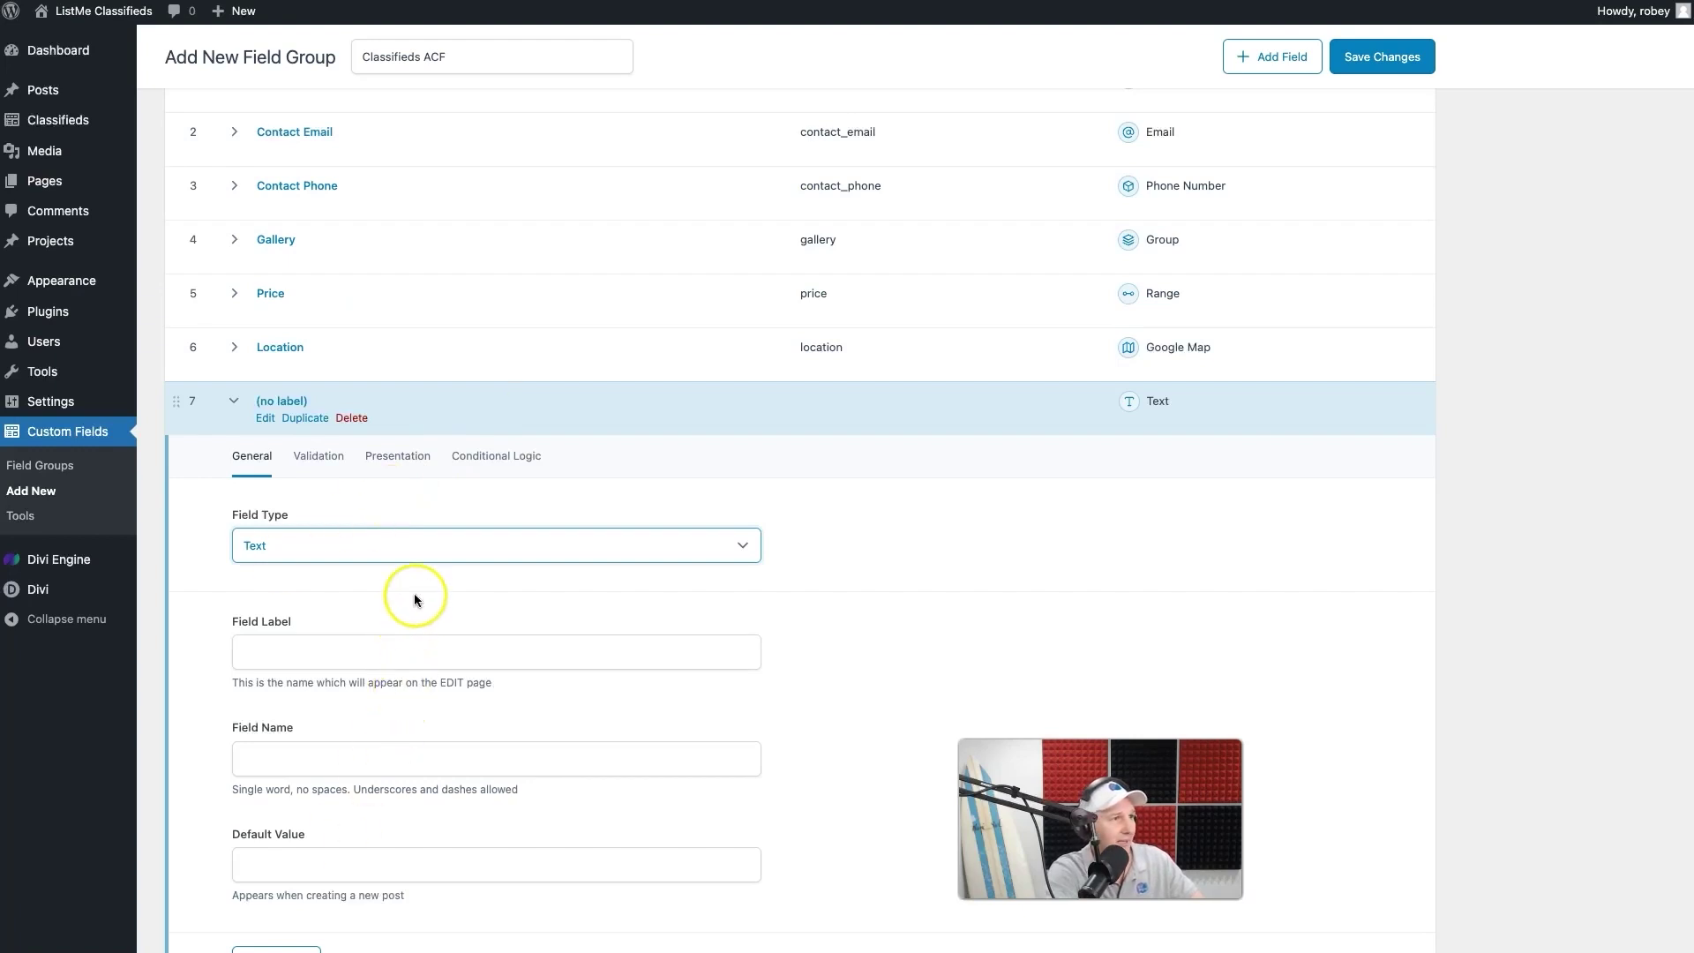
{"action": "left_click", "coordinate": [439, 546]}
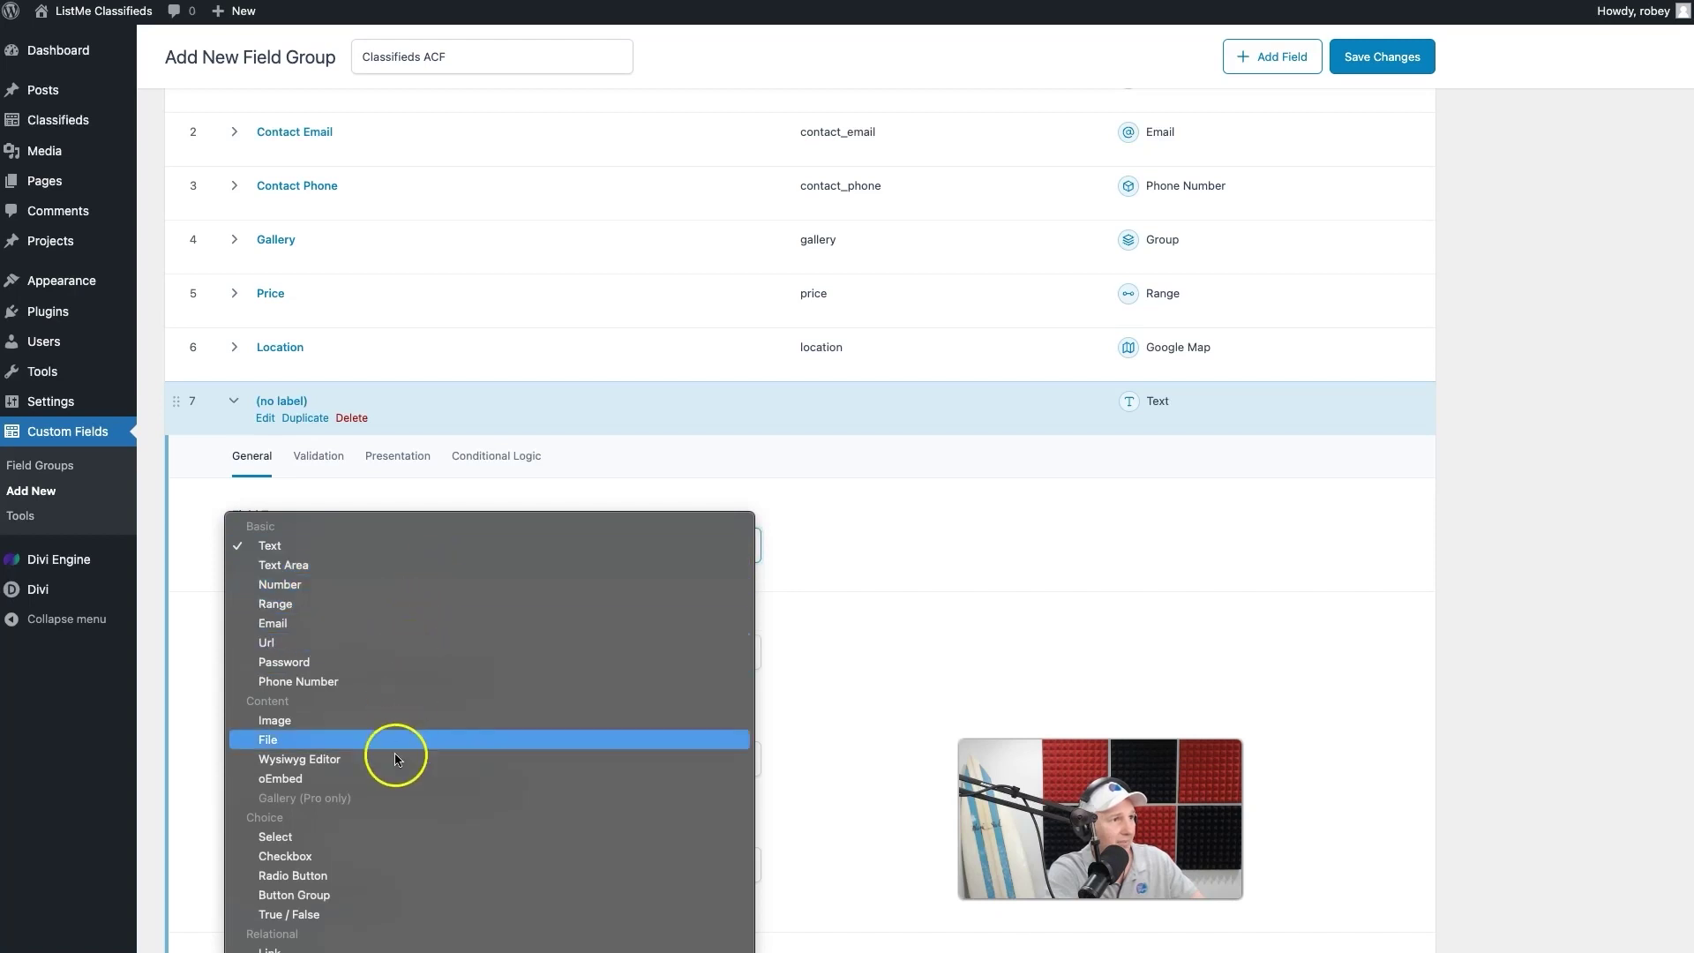
{"action": "left_click", "coordinate": [382, 837]}
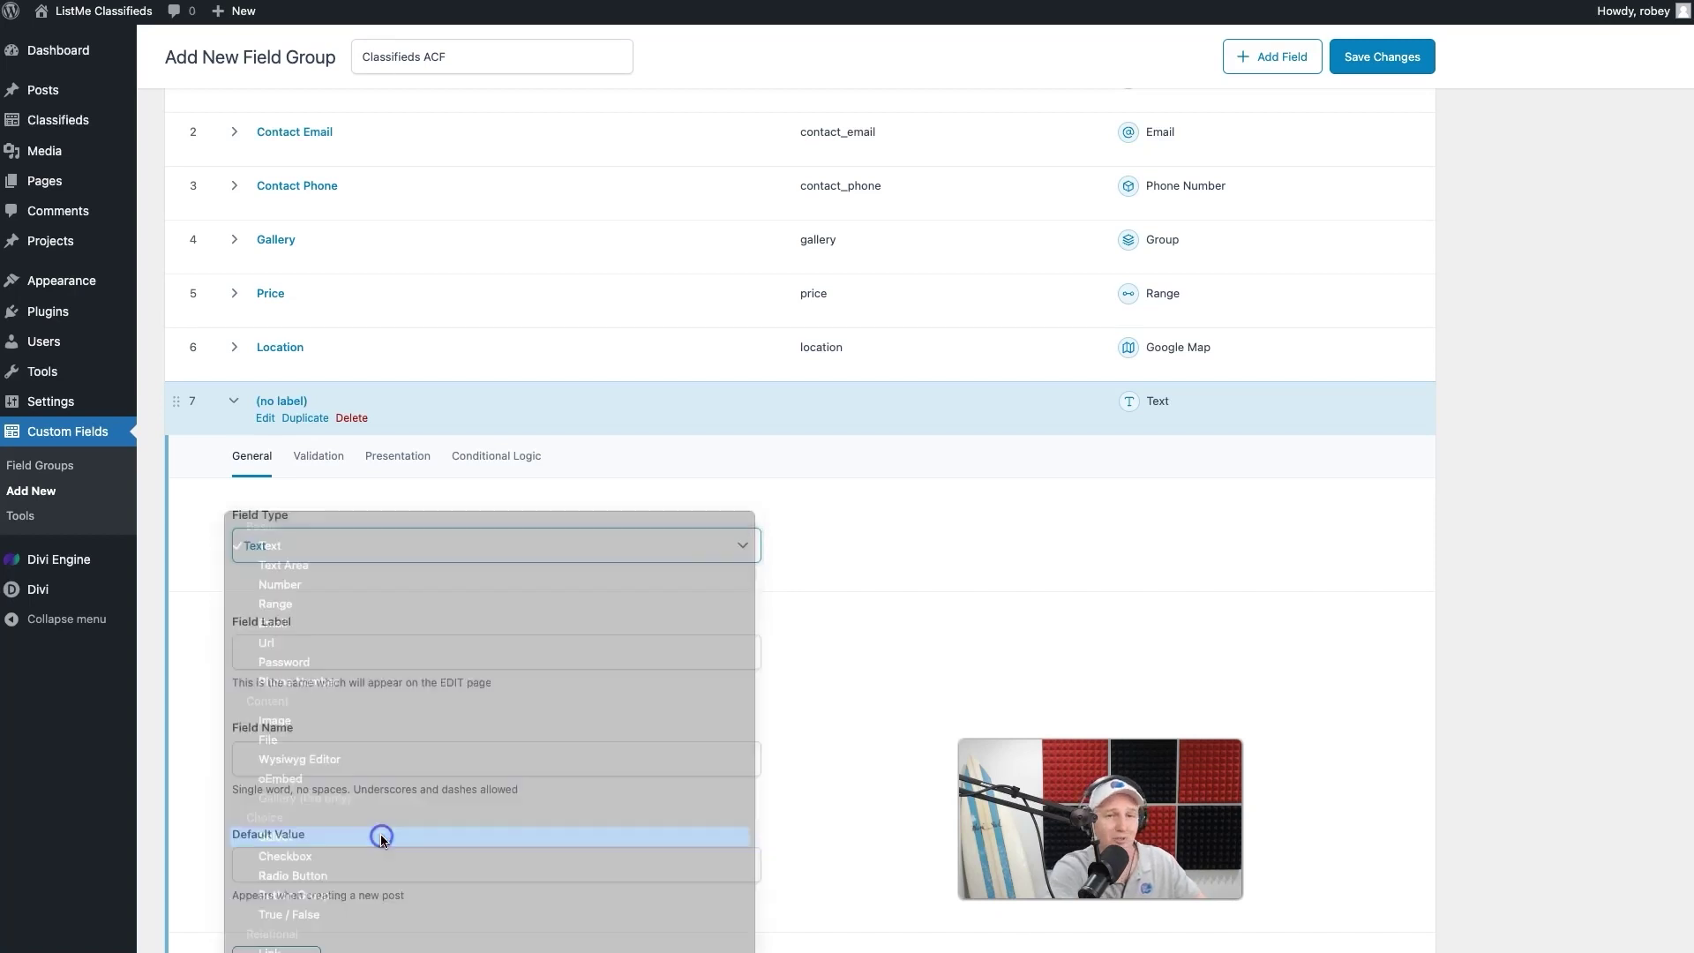
{"action": "left_click", "coordinate": [395, 653]}
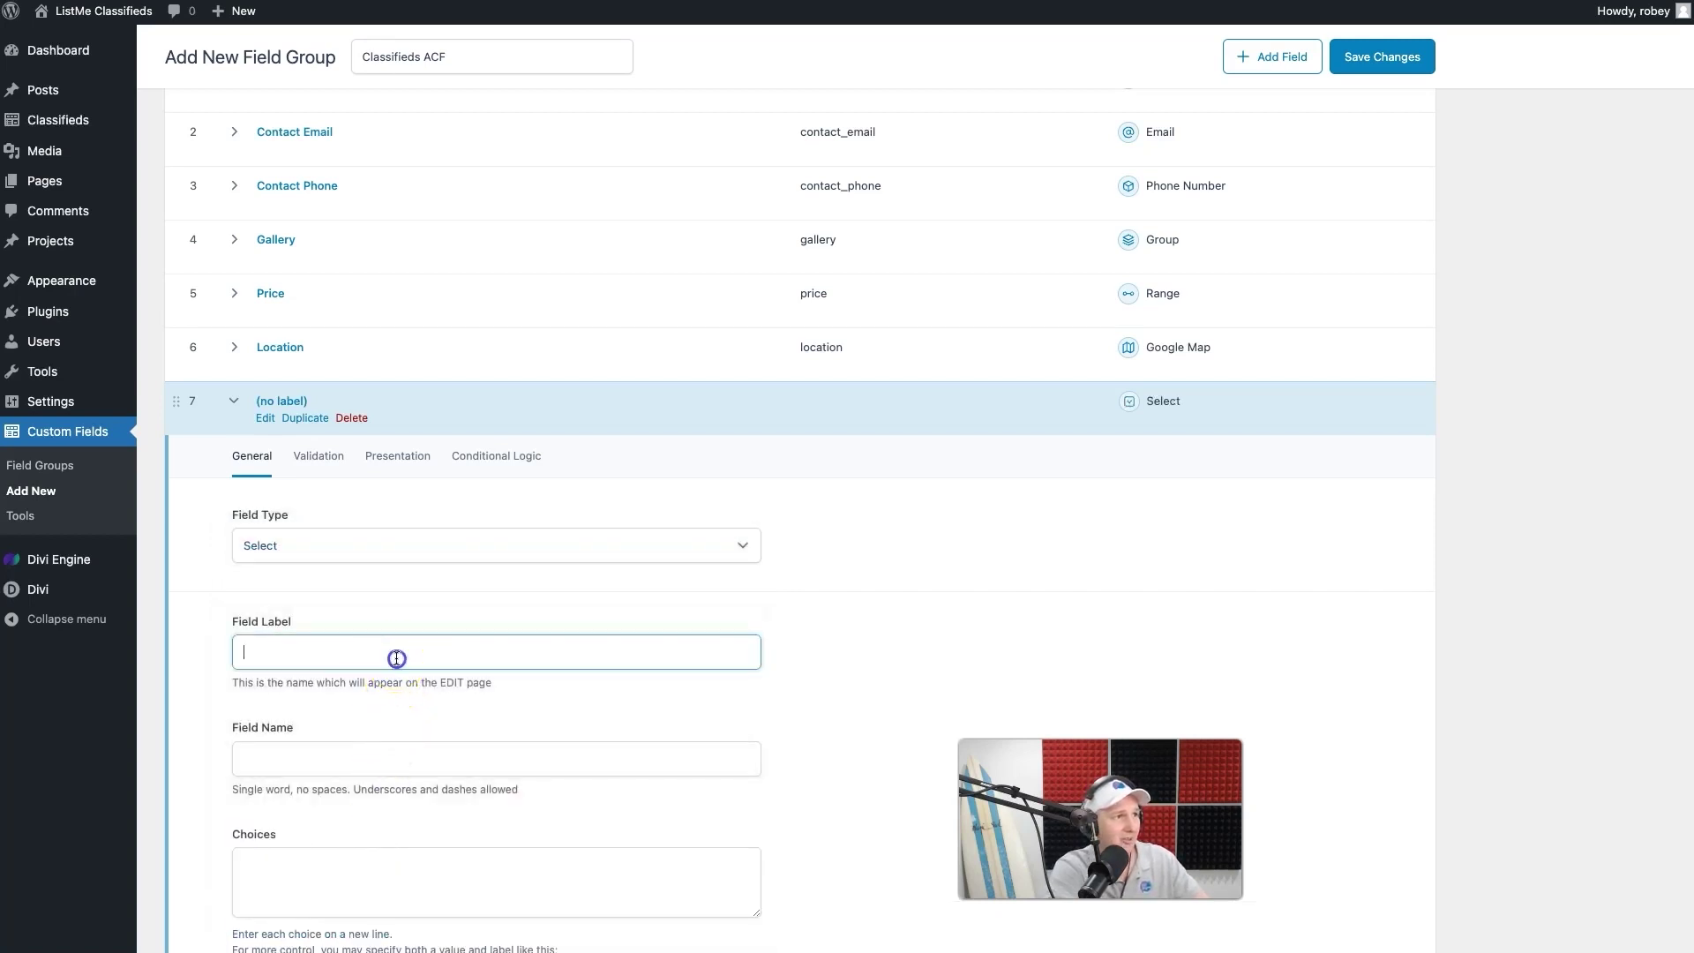
{"action": "type", "text": "Status"}
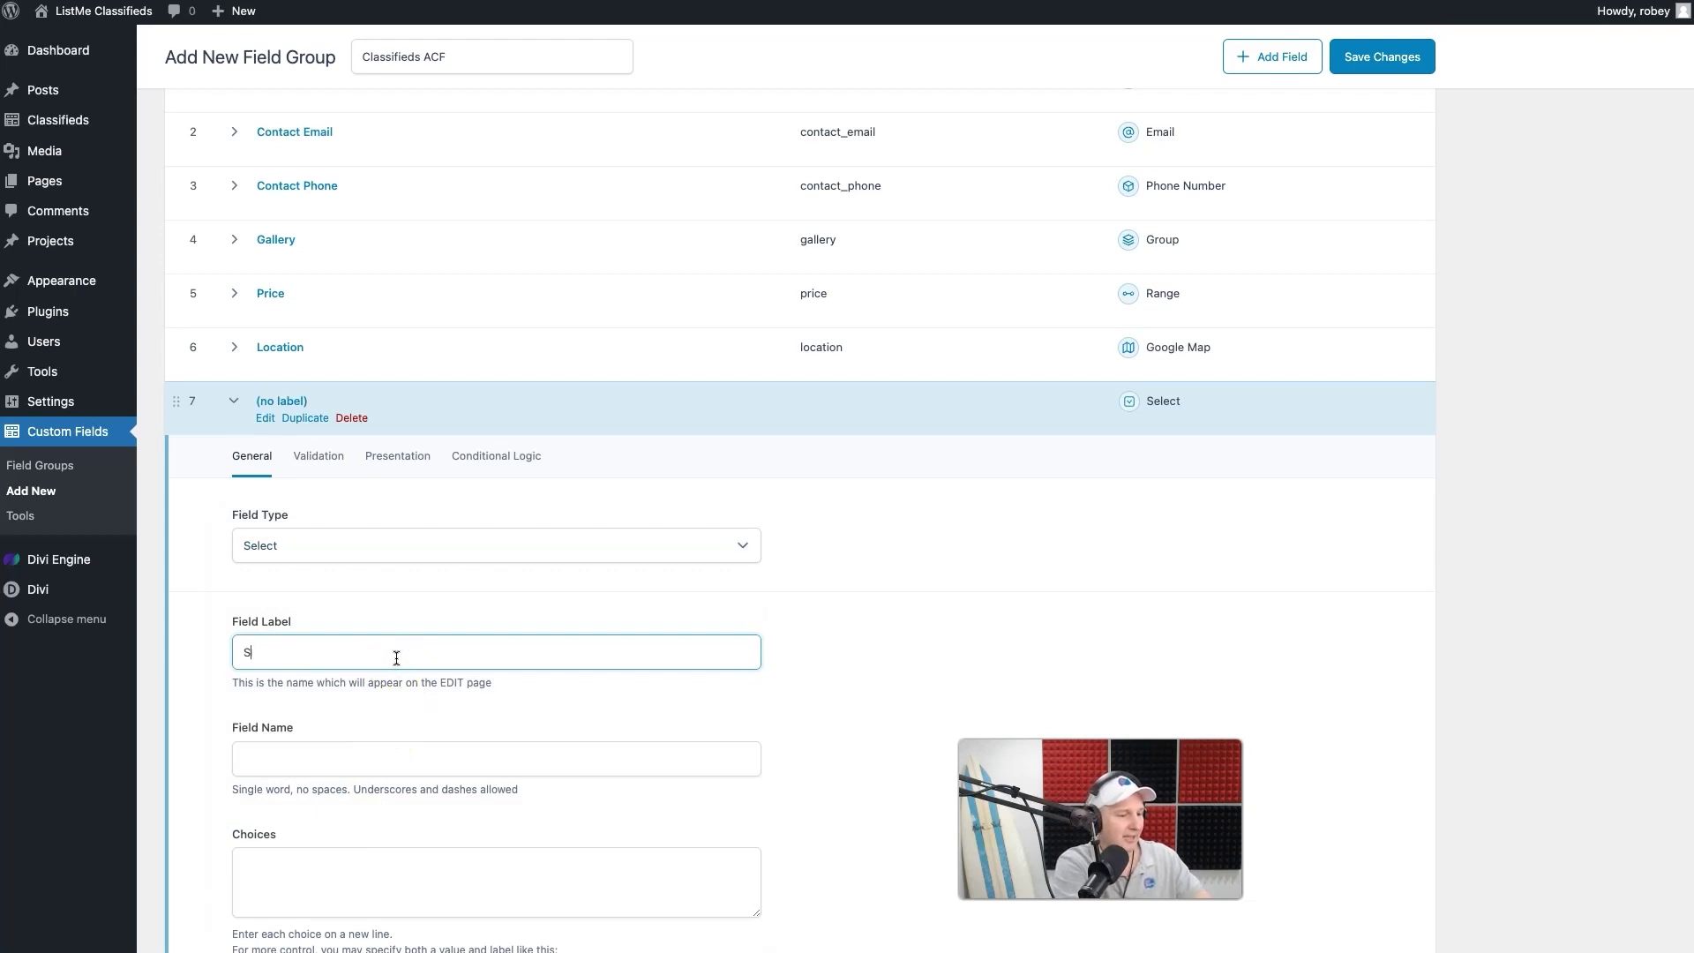
{"action": "left_click", "coordinate": [405, 652]}
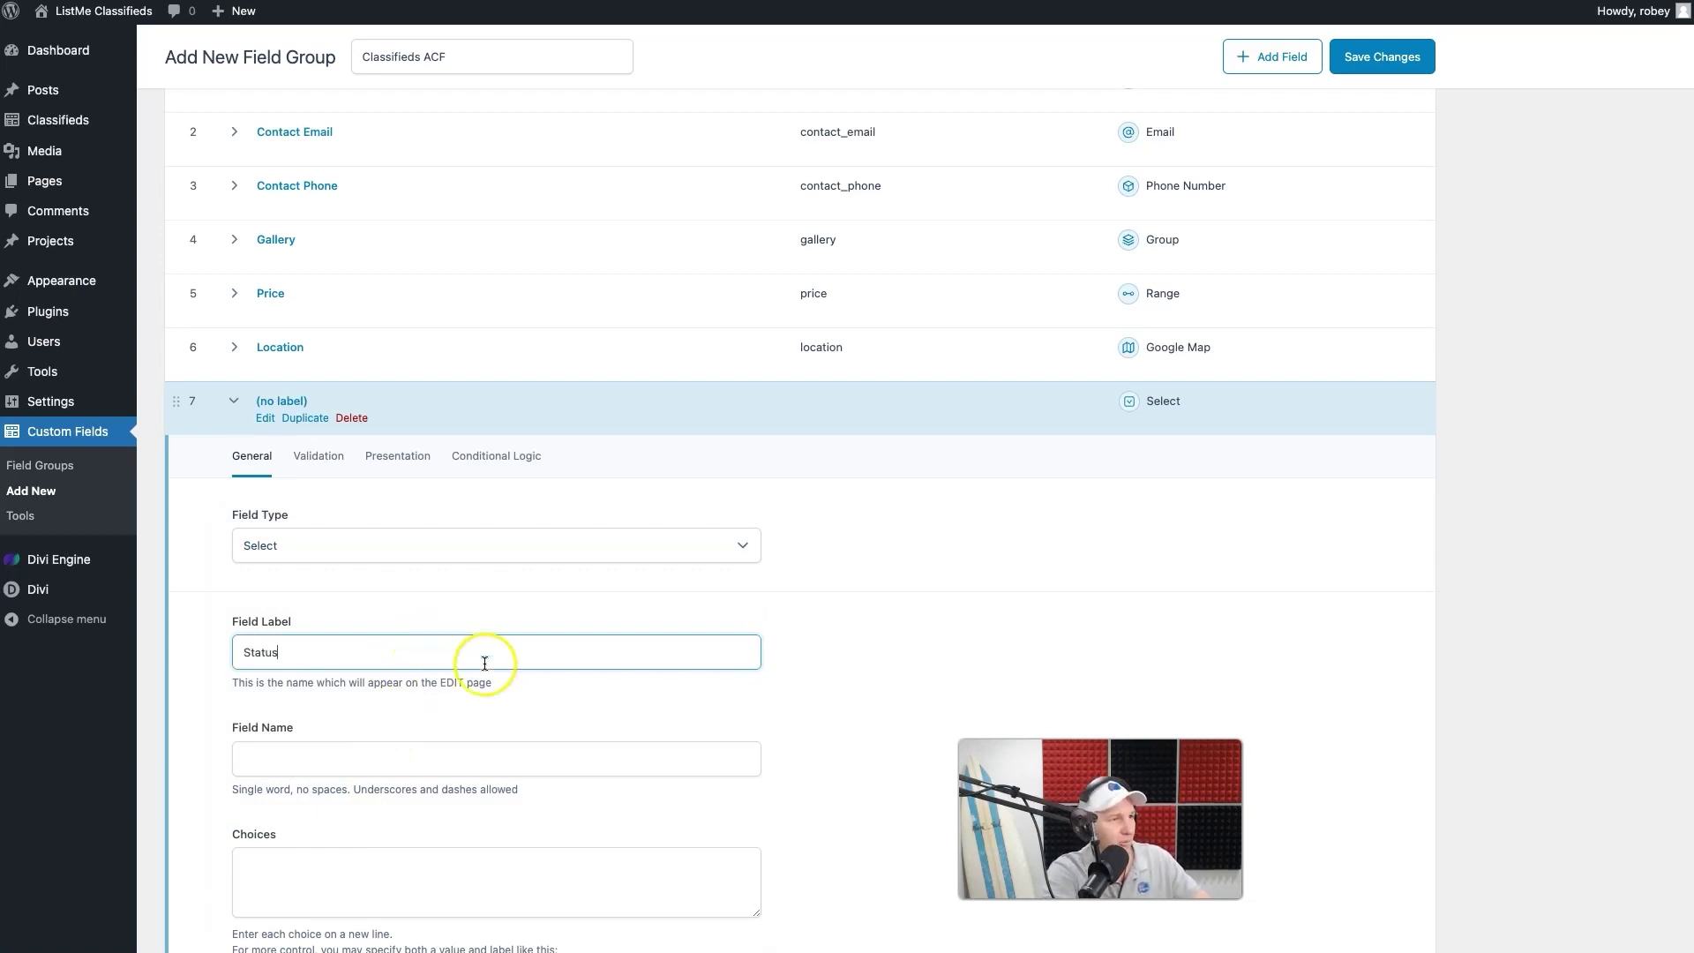
{"action": "scroll", "coordinate": [539, 757], "scroll_direction": "down", "scroll_amount": 2}
{"action": "left_click", "coordinate": [282, 762]}
- Enter the Status field's choices as "lost:Lost" and "found:Found" on separate lines
{"action": "left_click", "coordinate": [284, 790]}
{"action": "scroll", "coordinate": [290, 787], "scroll_direction": "down", "scroll_amount": 2}
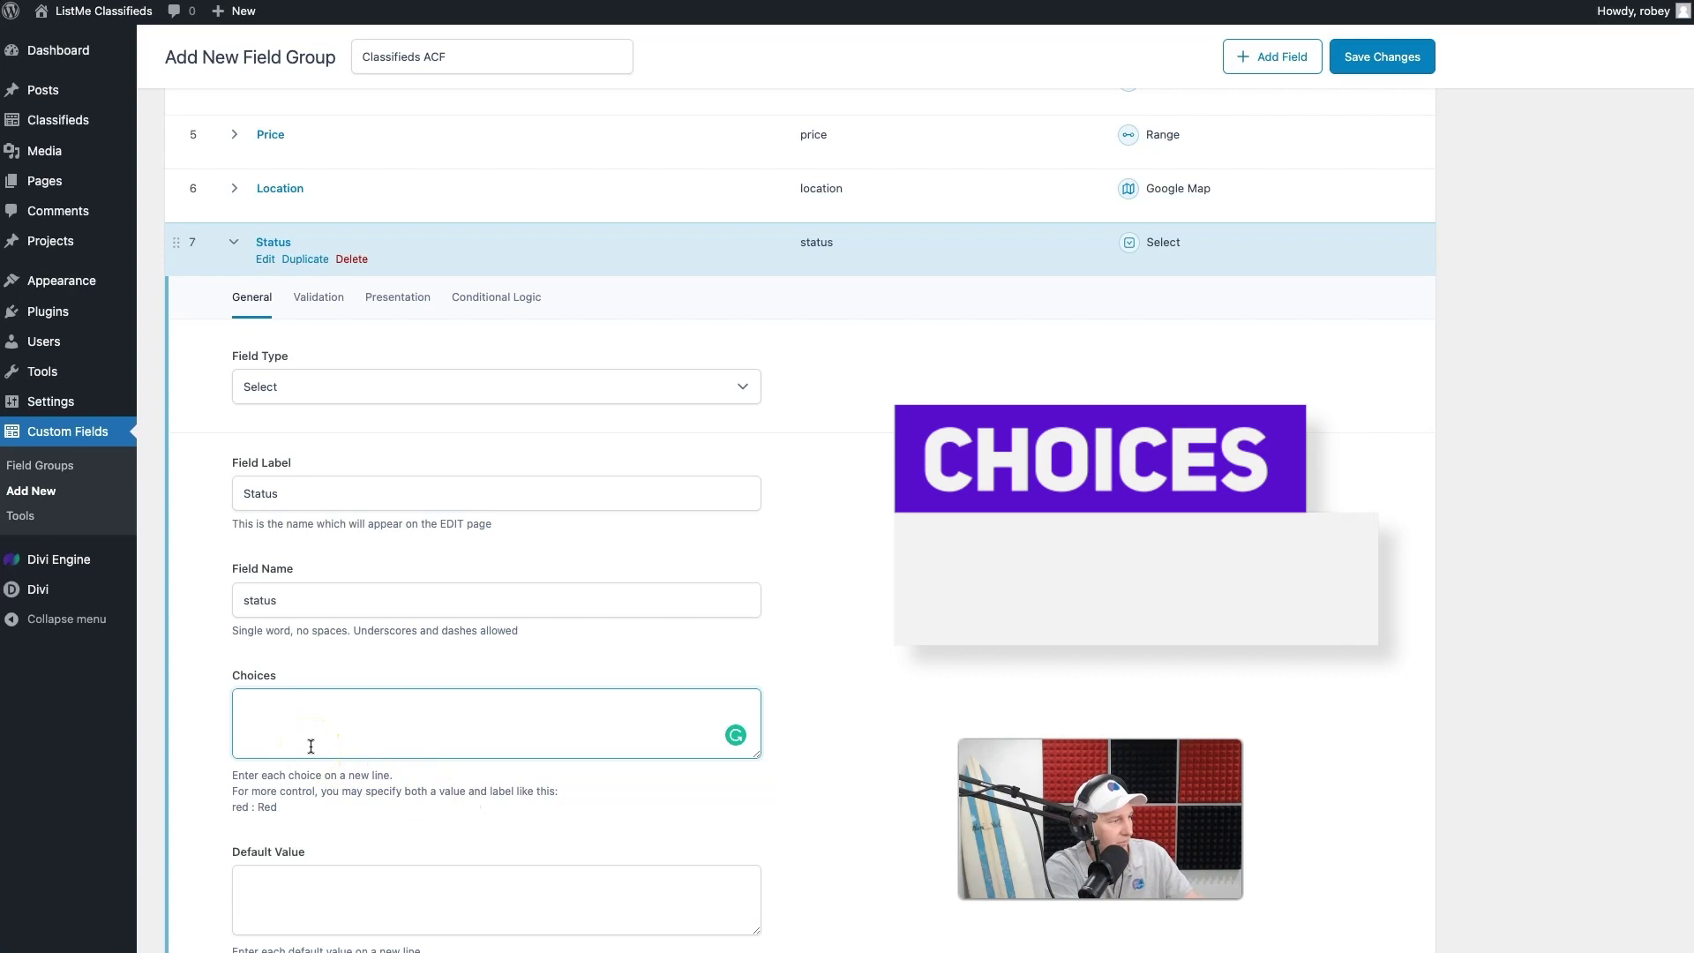
{"action": "type", "text": "lost"}
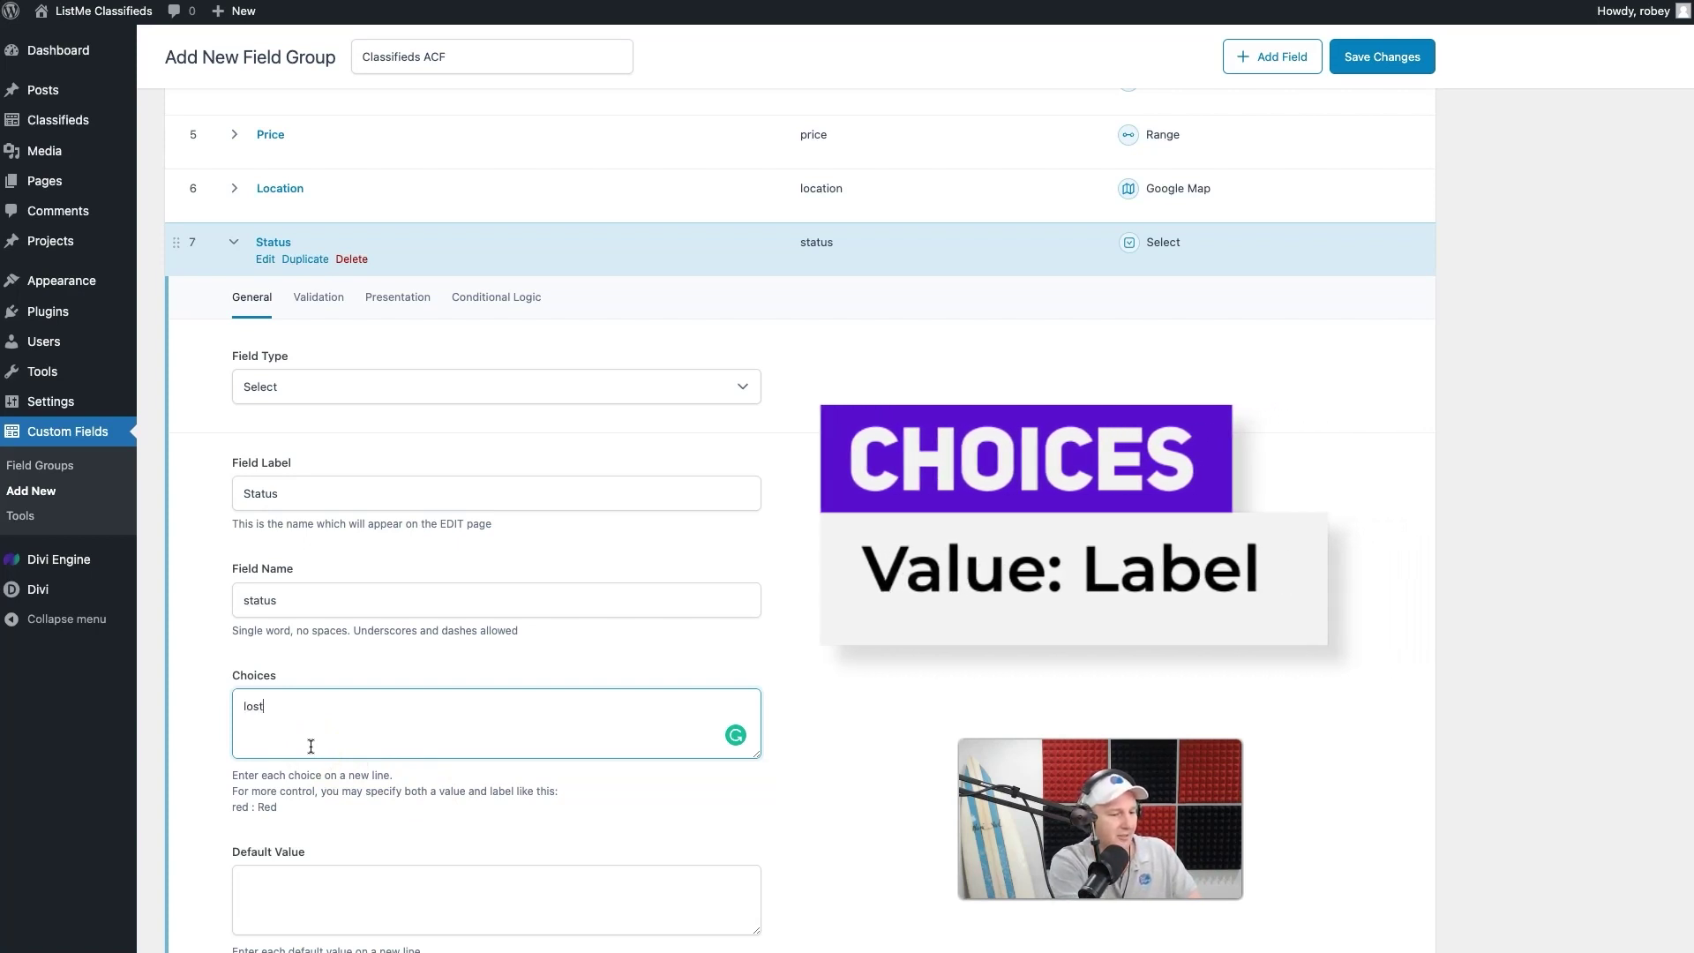
{"action": "type", "text": ":Lost"}
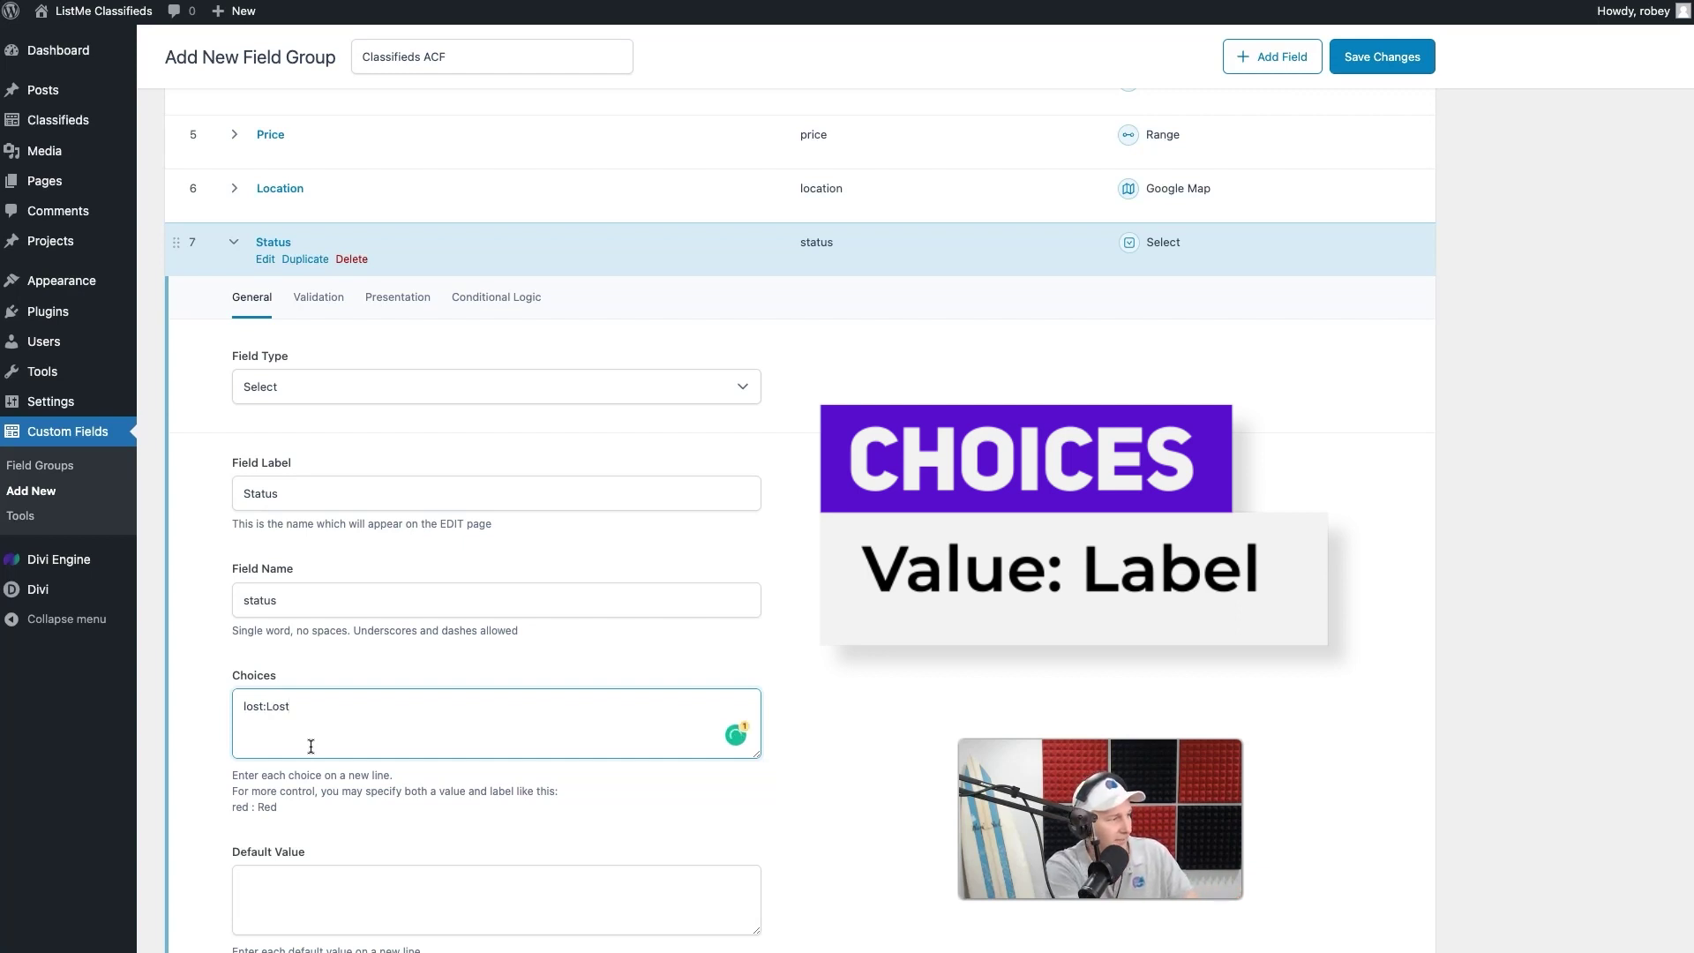
{"action": "key", "text": "Return"}
{"action": "type", "text": "found"}
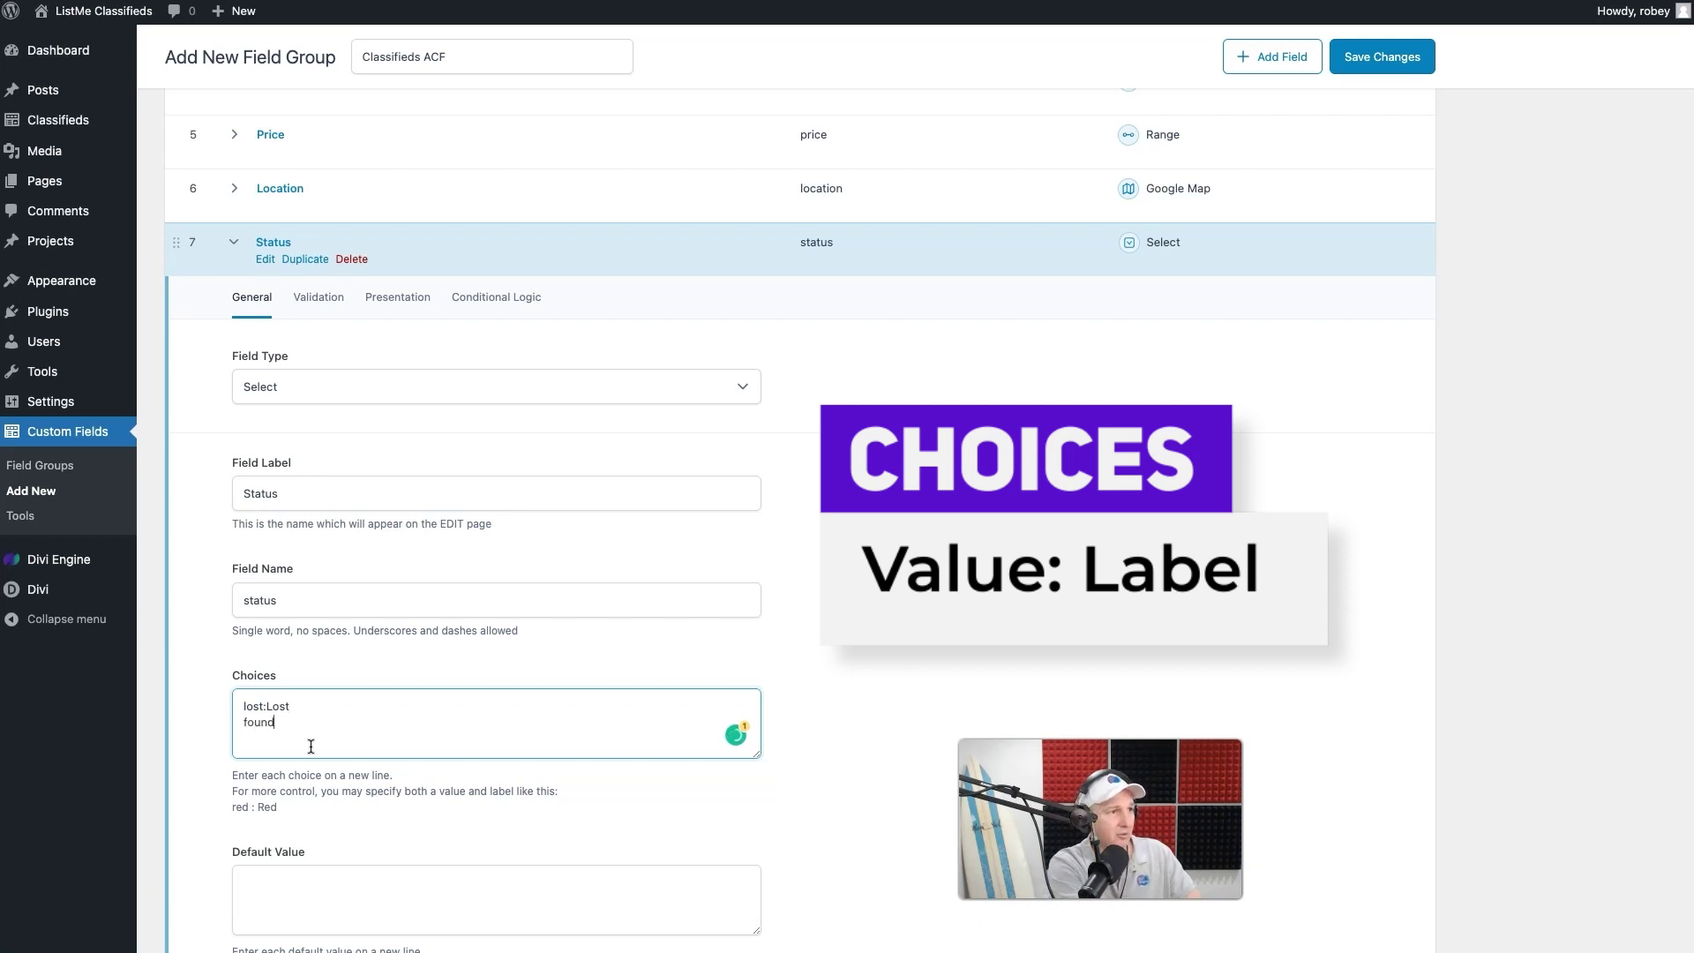
{"action": "type", "text": ":Found"}
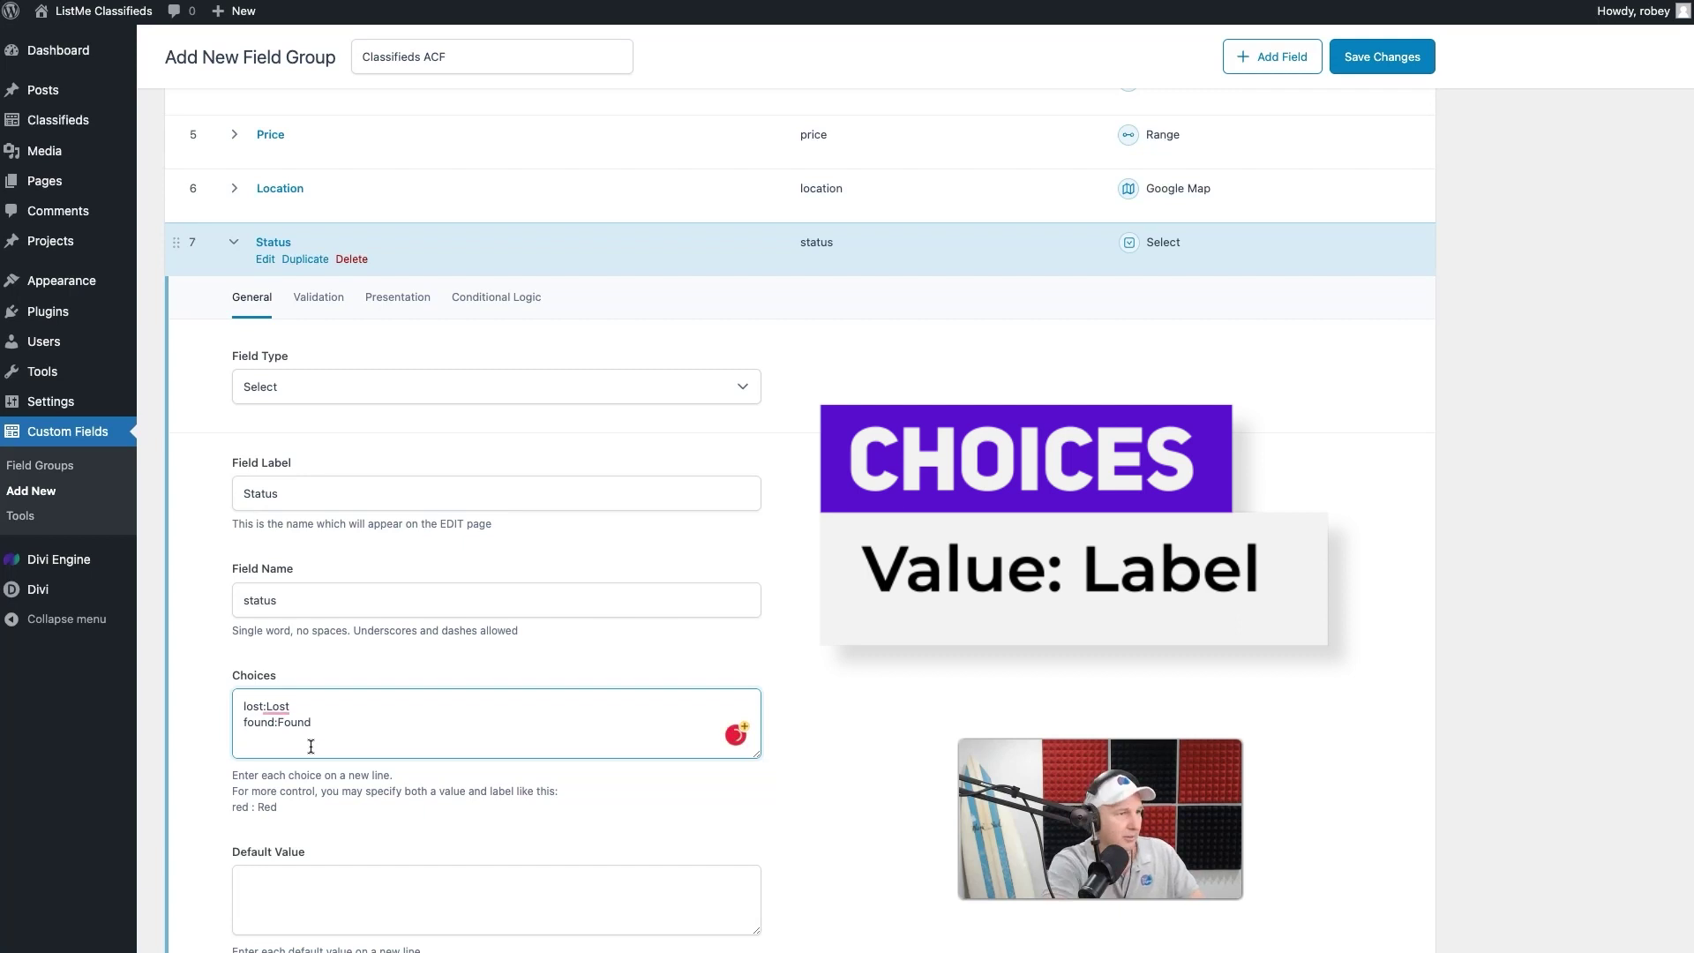
- Add spaces around the colons in the Status field's lost and found choices and add the choice "free : Free"
{"action": "left_click", "coordinate": [260, 706]}
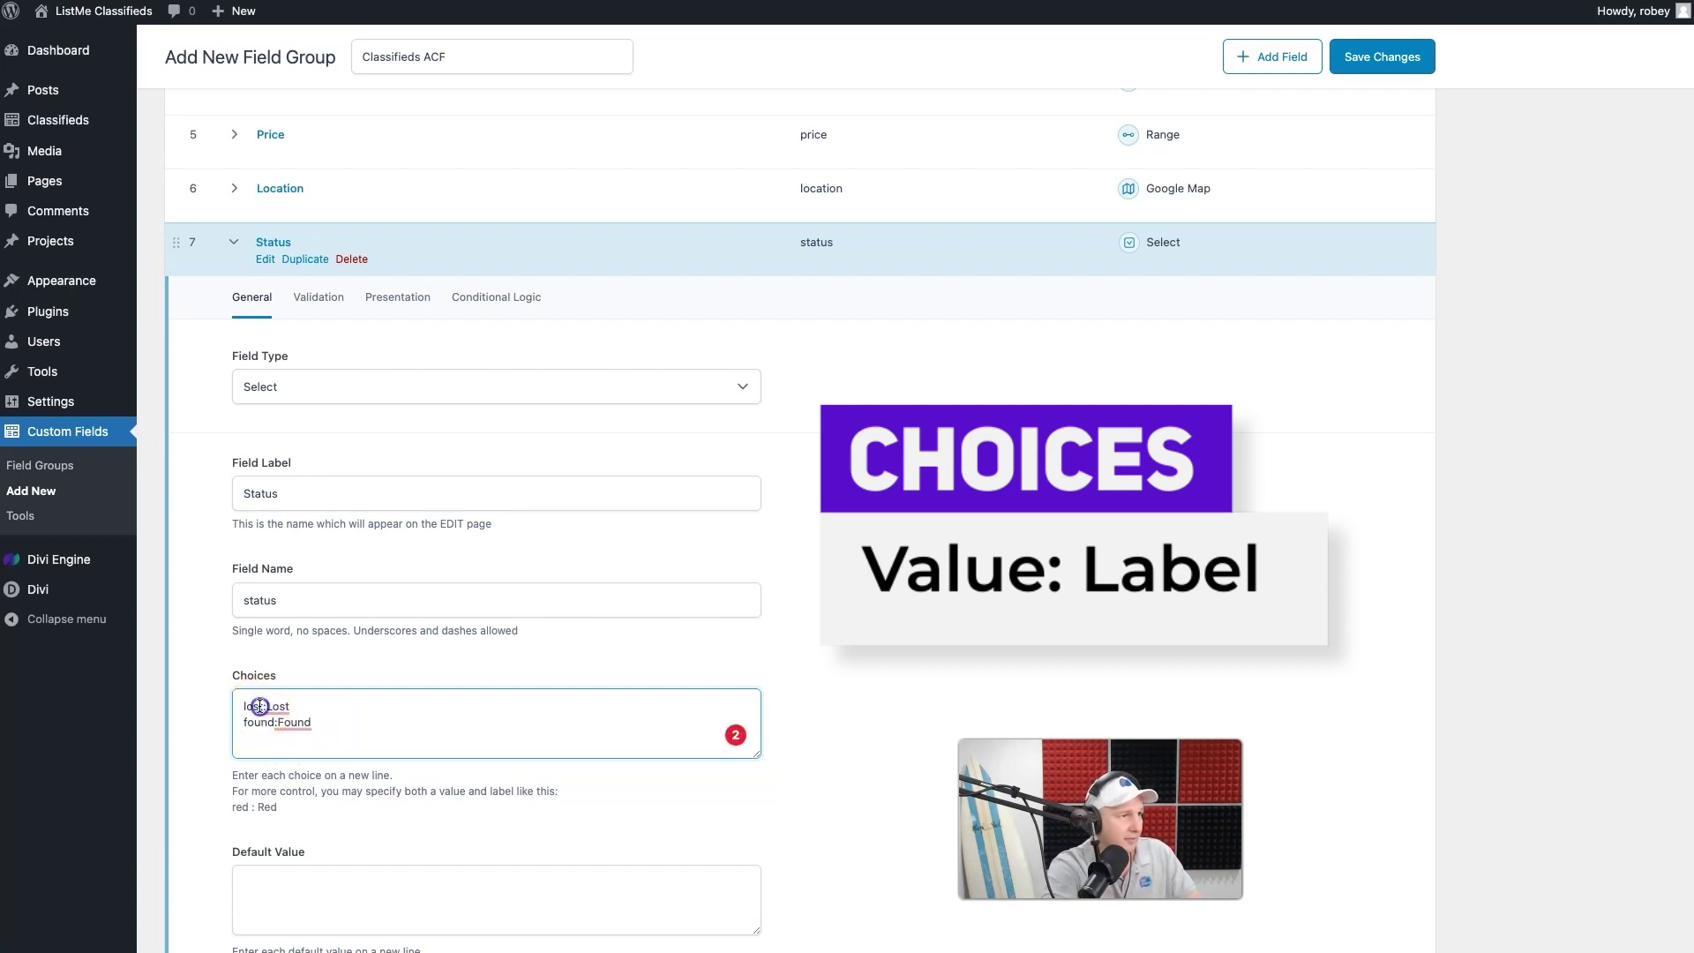
{"action": "key", "text": "Right"}
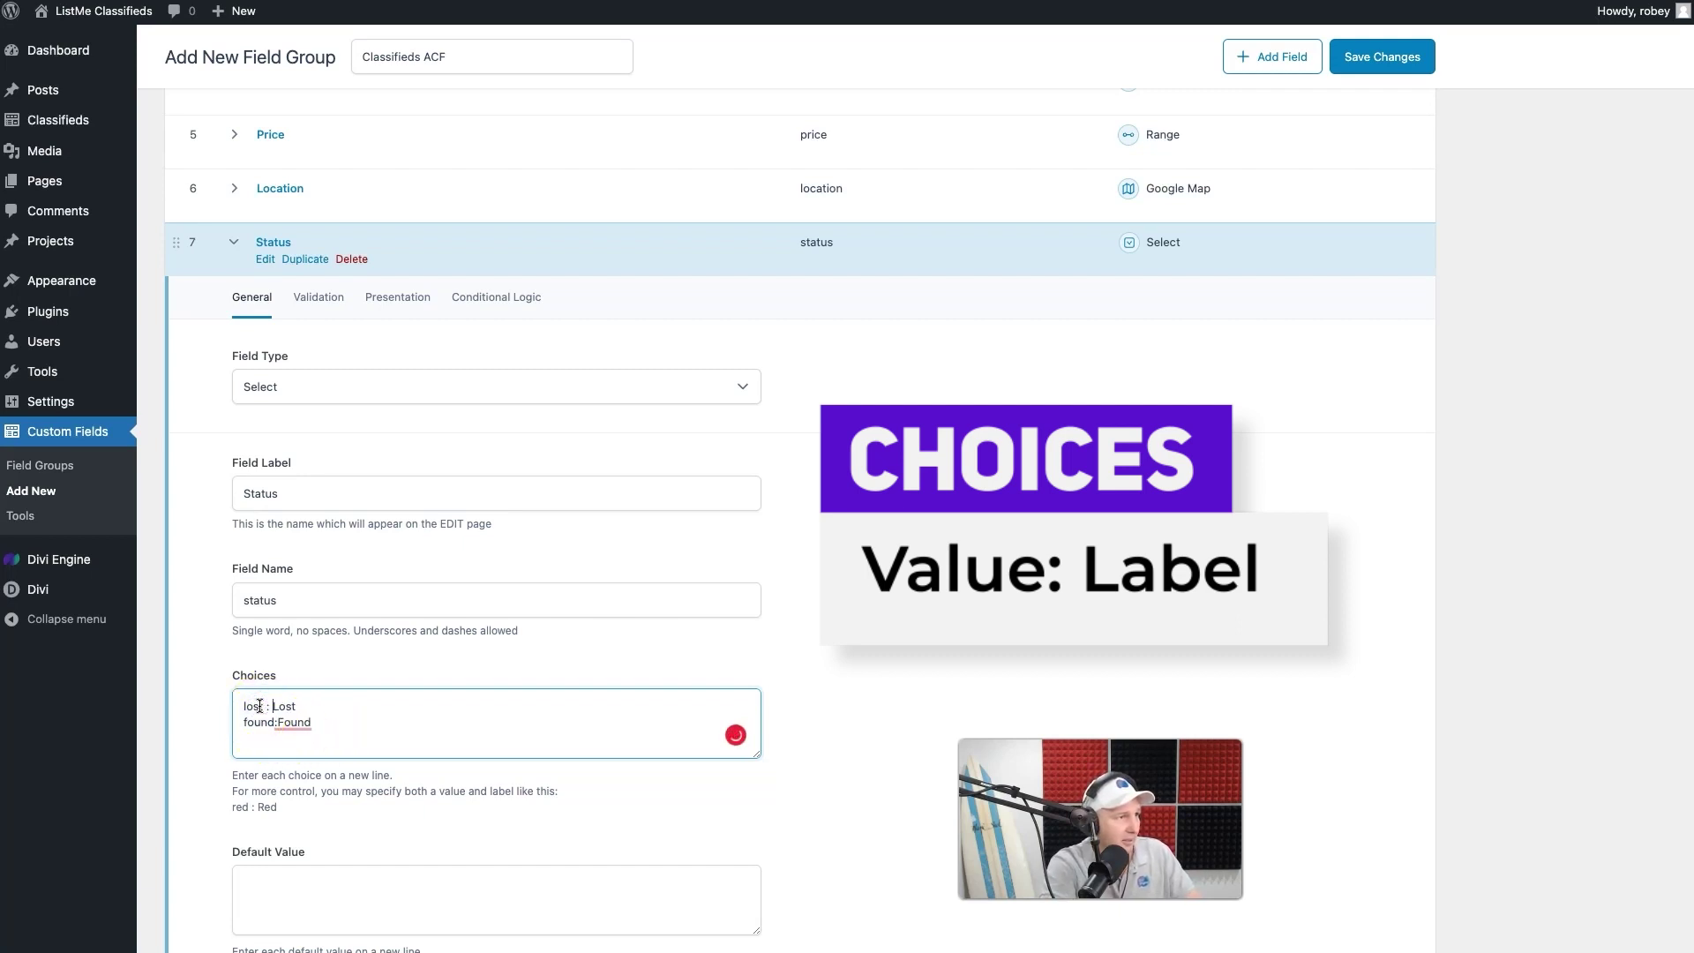
{"action": "key", "text": "Right"}
{"action": "key", "text": "End"}
{"action": "key", "text": "Return"}
{"action": "type", "text": "free : Free"}
{"action": "key", "text": "Return"}
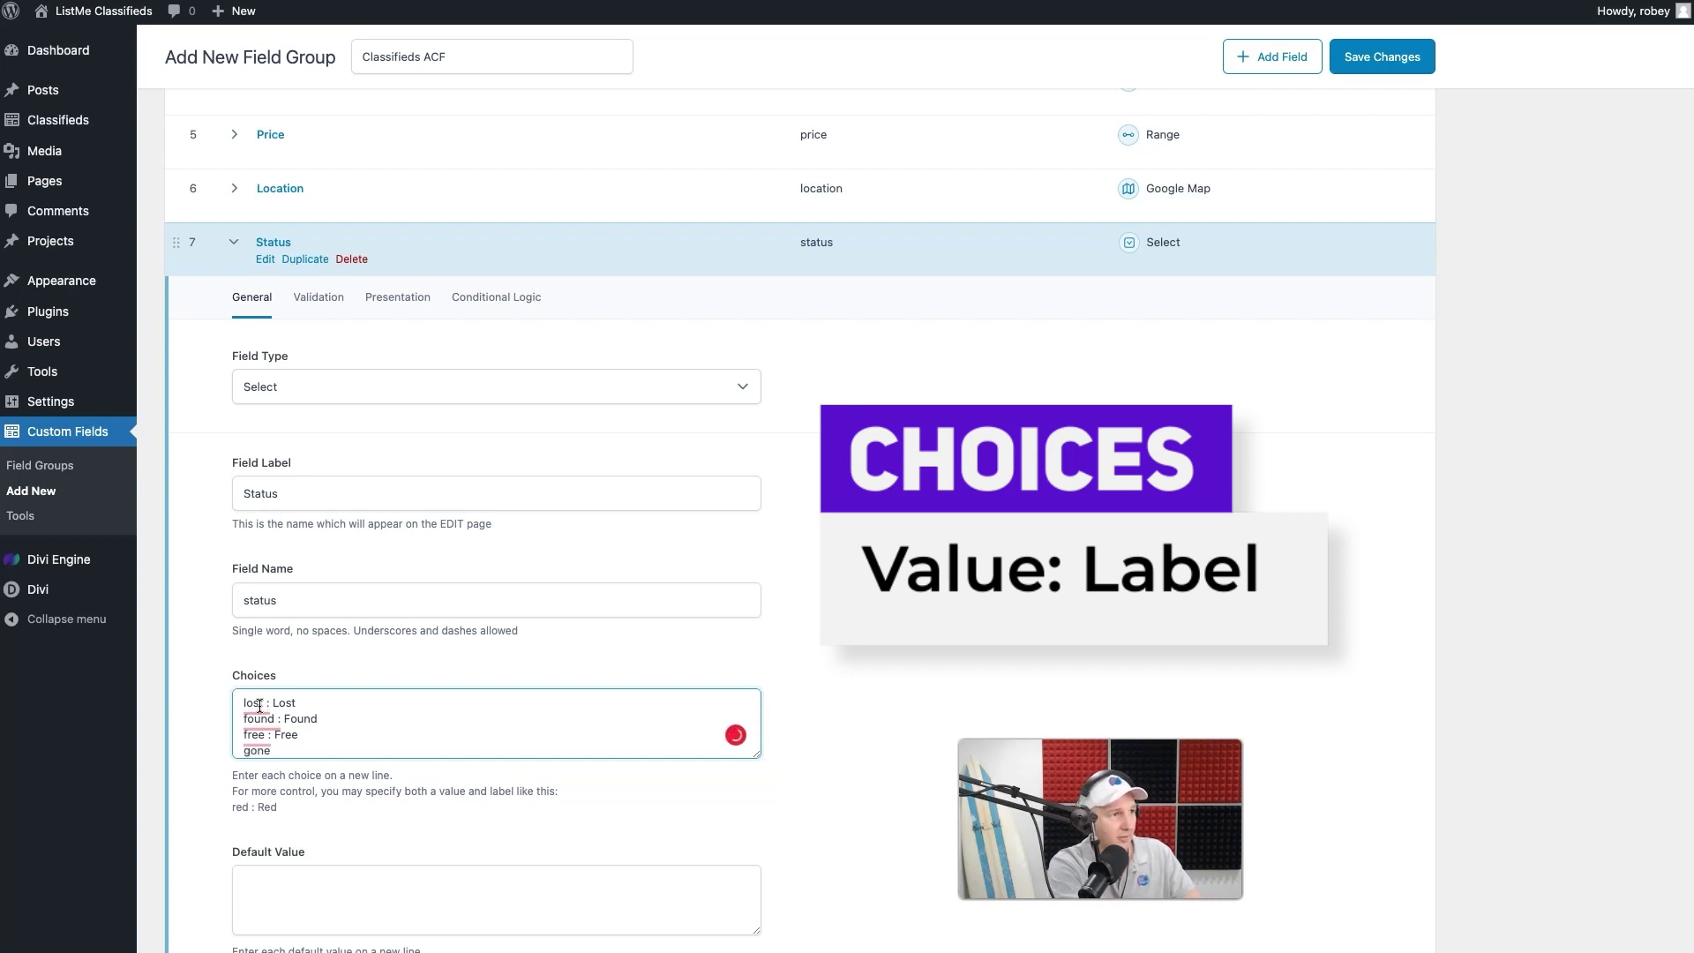
- Add the choices "gone : Gone", "sale : For Sale" and "sold : Sold" to the Status field on separate lines
{"action": "type", "text": "gone : Gone"}
{"action": "key", "text": "Return"}
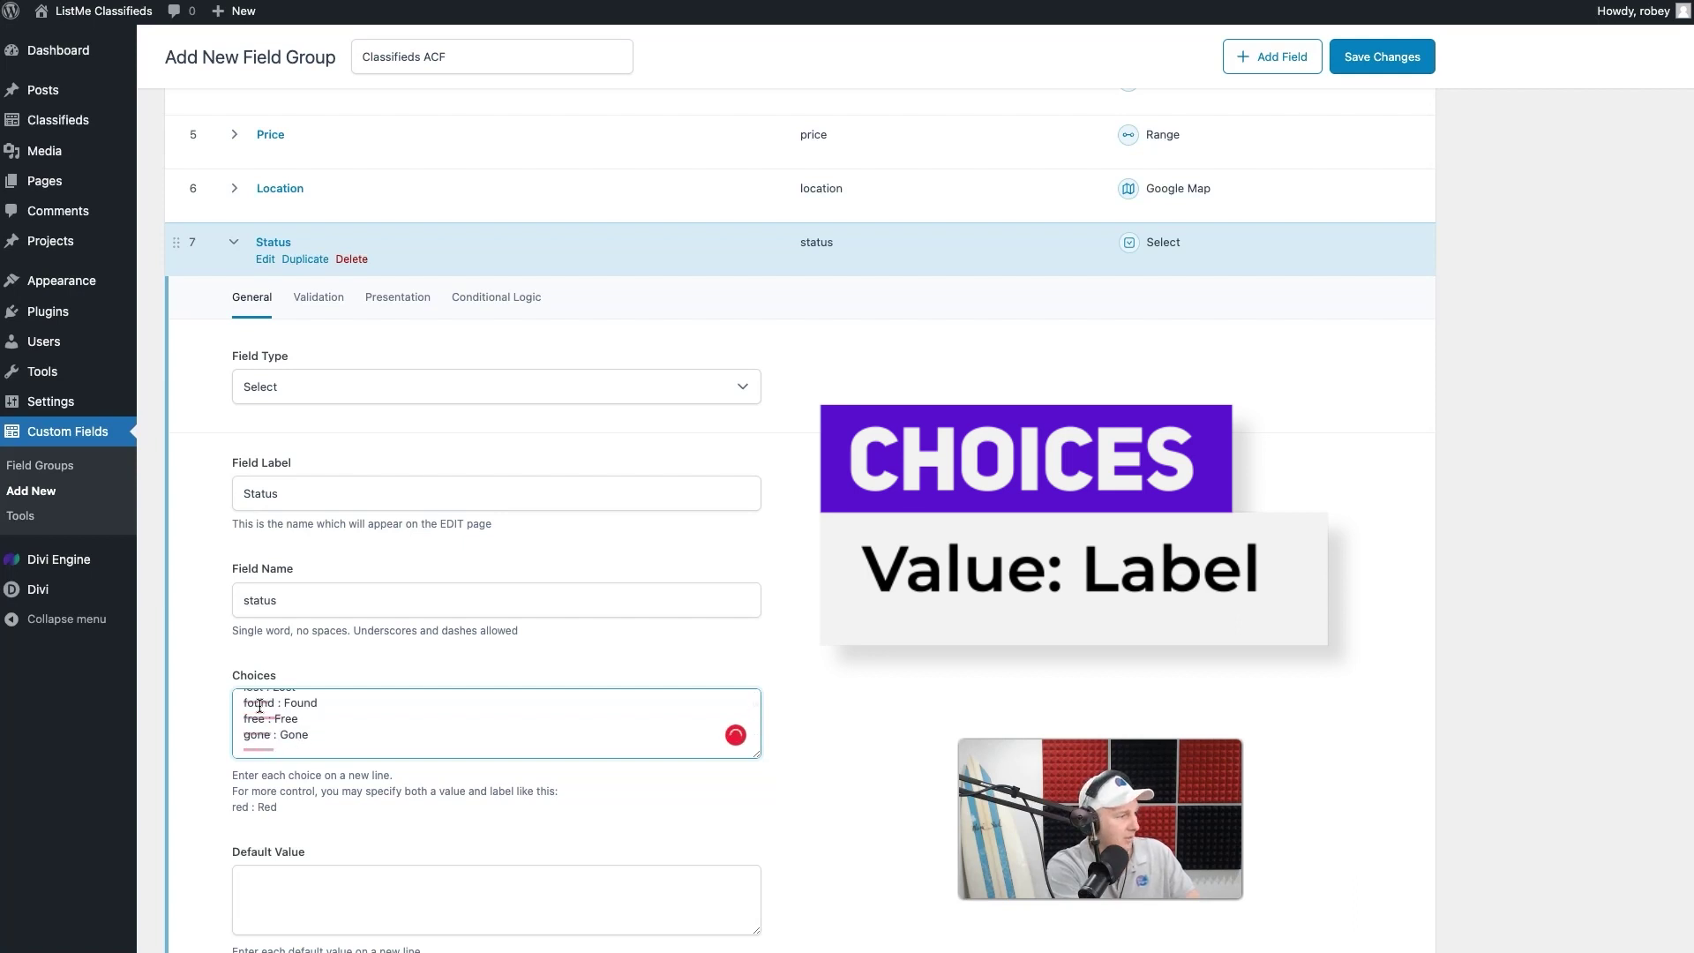
{"action": "type", "text": "sale"}
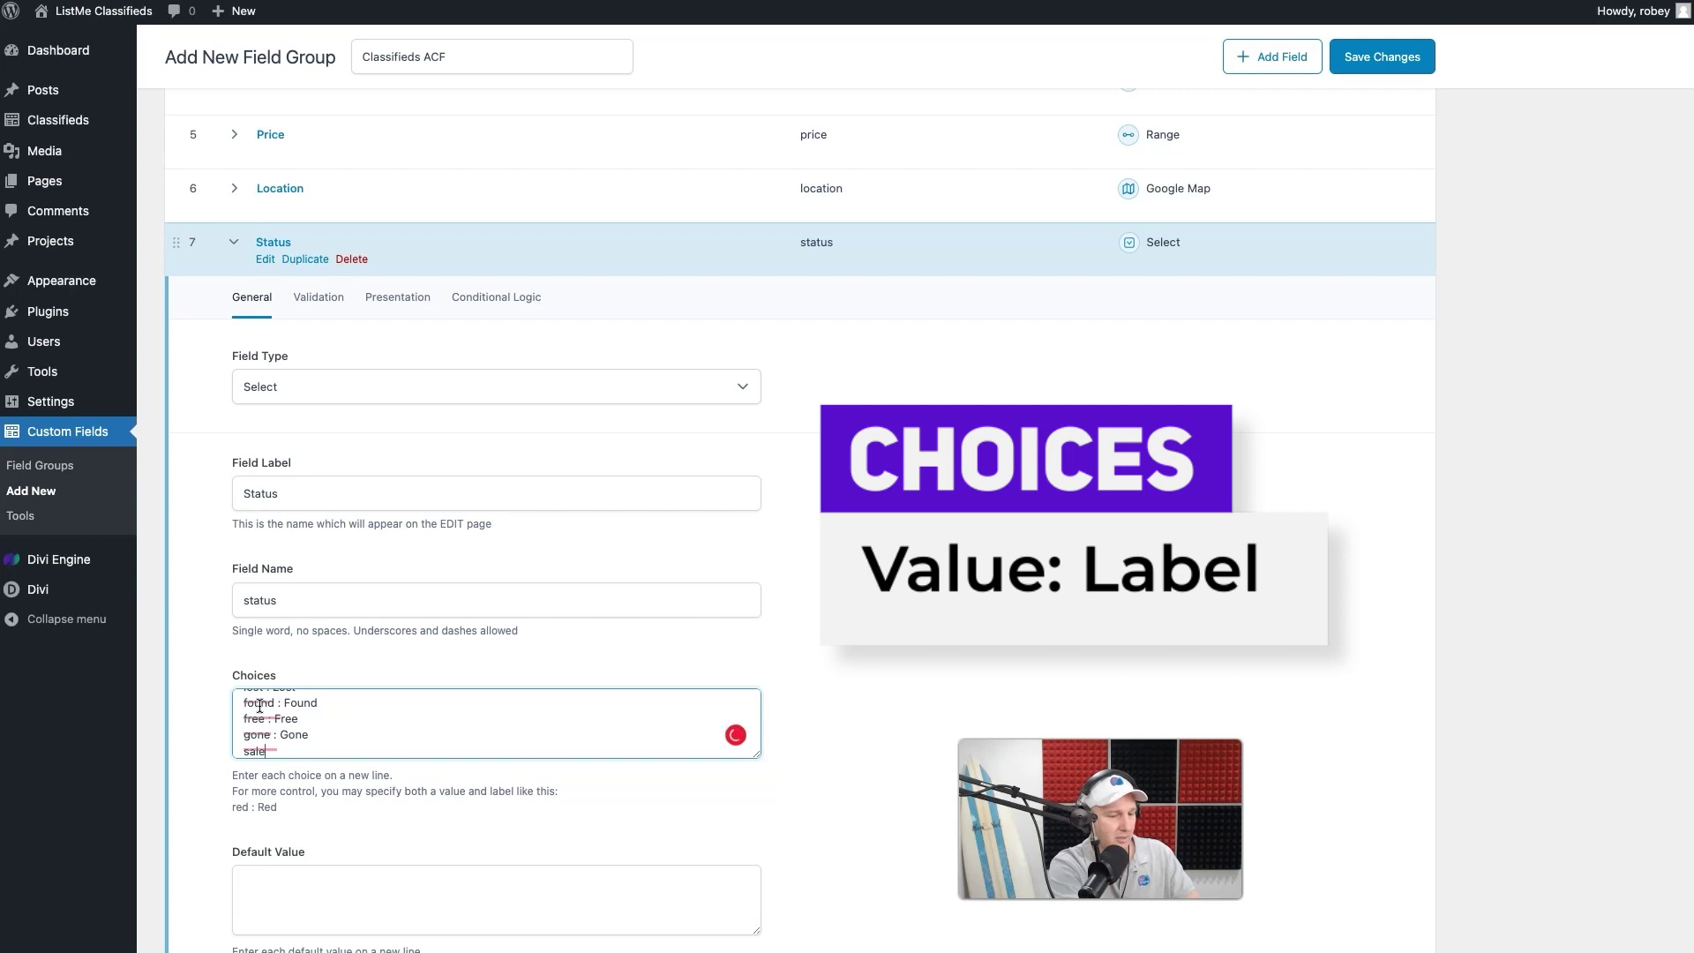
{"action": "type", "text": " : For Sale"}
{"action": "key", "text": "Return"}
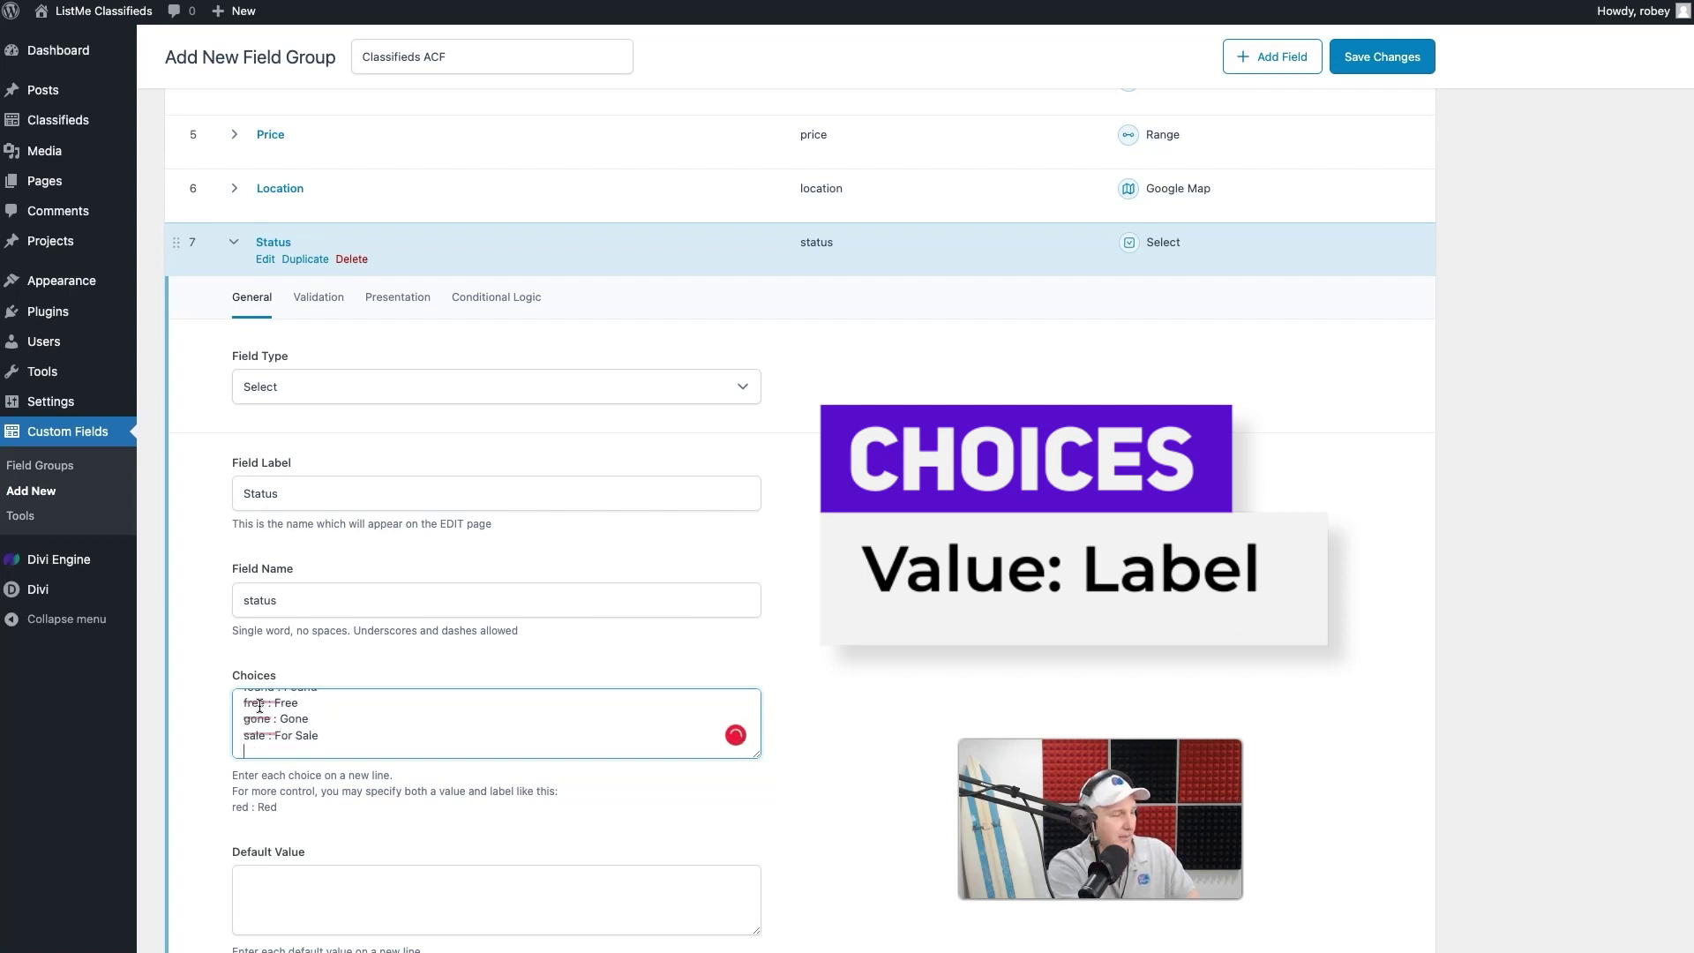
{"action": "type", "text": "sold : Sold"}
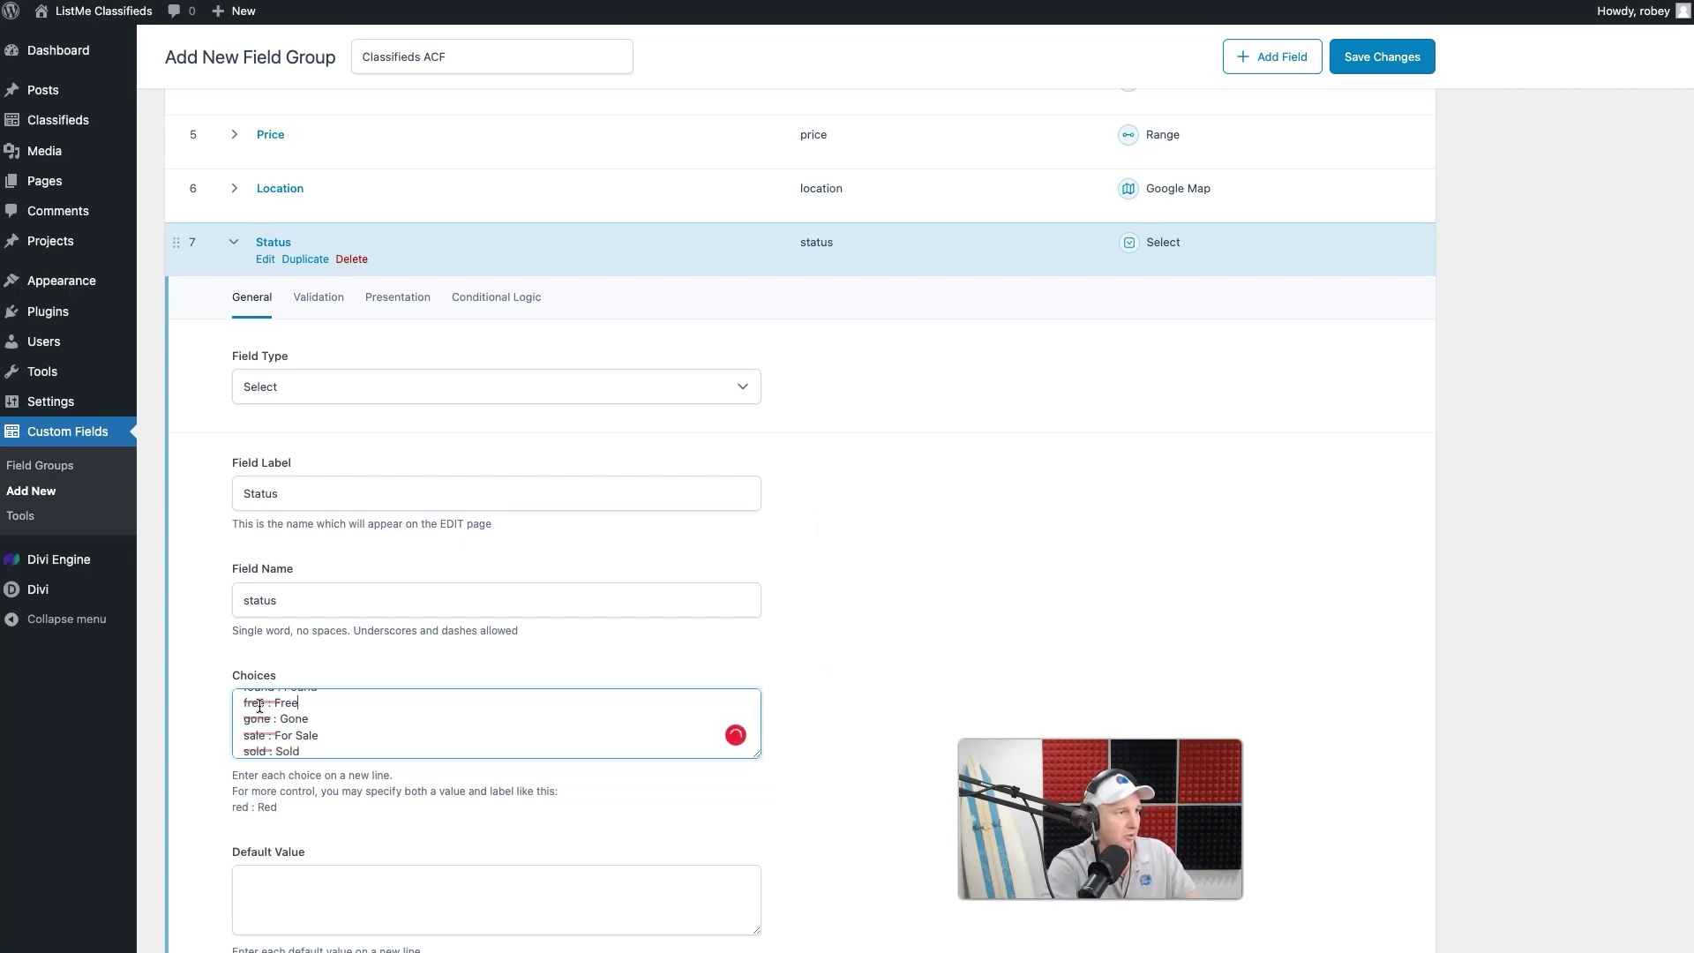
{"action": "scroll", "coordinate": [260, 706], "scroll_direction": "up", "scroll_amount": 2}
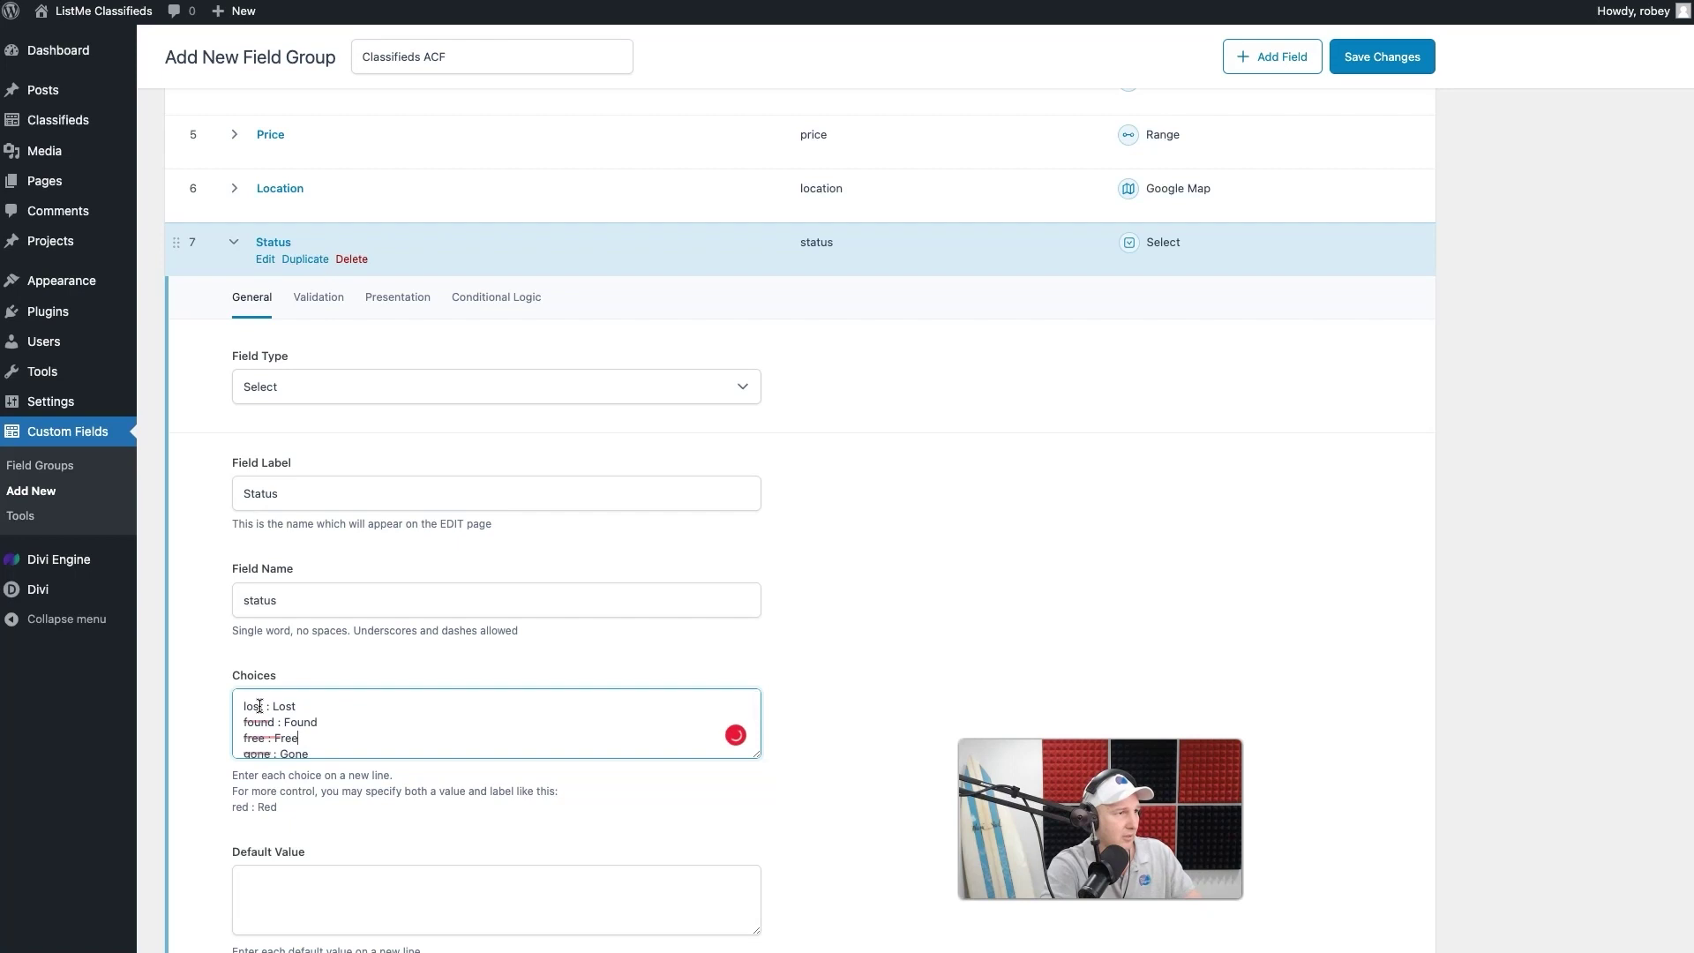
{"action": "scroll", "coordinate": [260, 706], "scroll_direction": "down", "scroll_amount": 2}
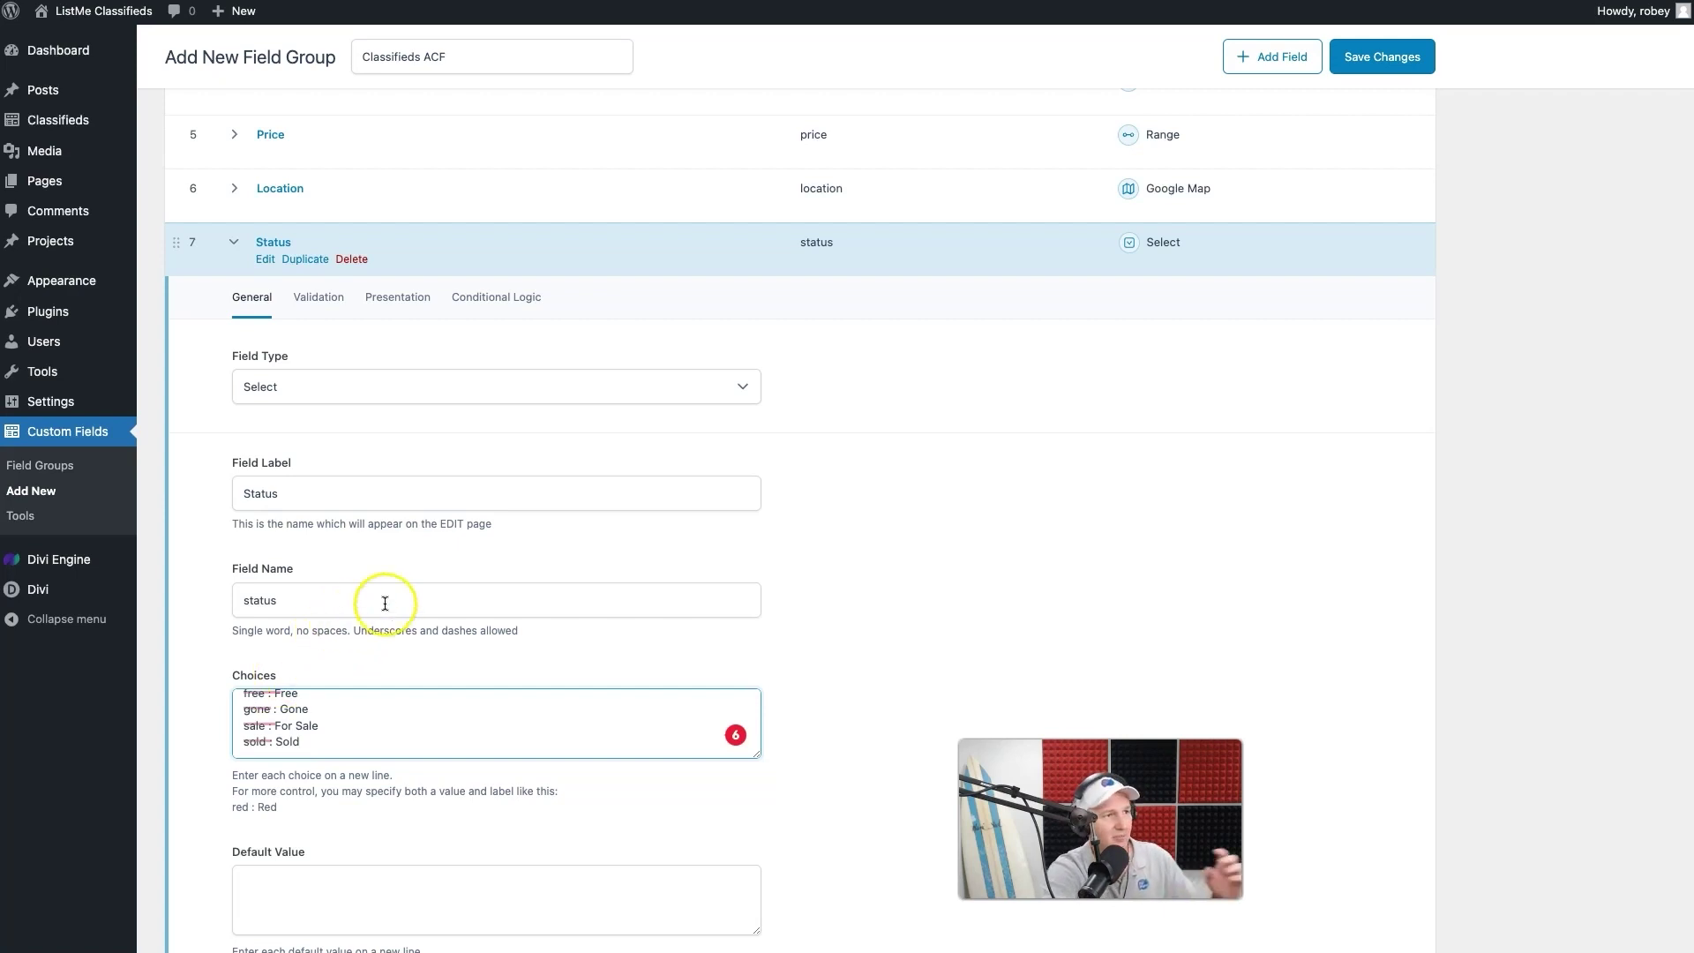
- Close the Status field's settings and save the Classifieds ACF field group
{"action": "scroll", "coordinate": [514, 683], "scroll_direction": "down", "scroll_amount": 3}
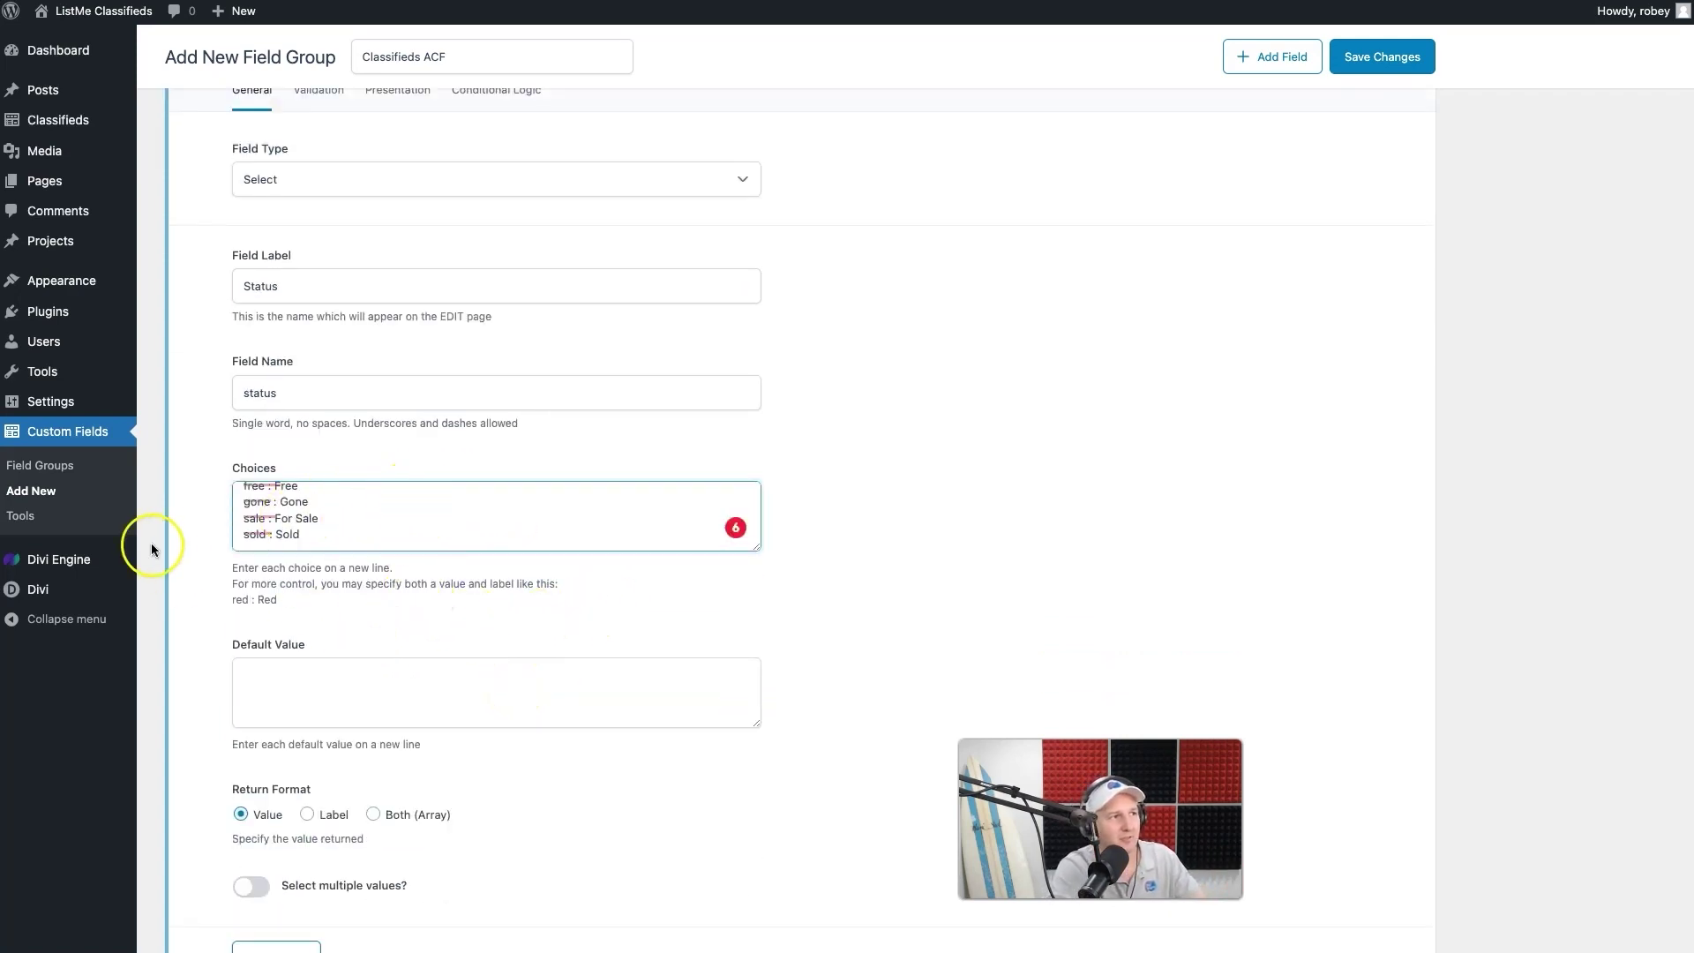
{"action": "scroll", "coordinate": [443, 616], "scroll_direction": "down", "scroll_amount": 2}
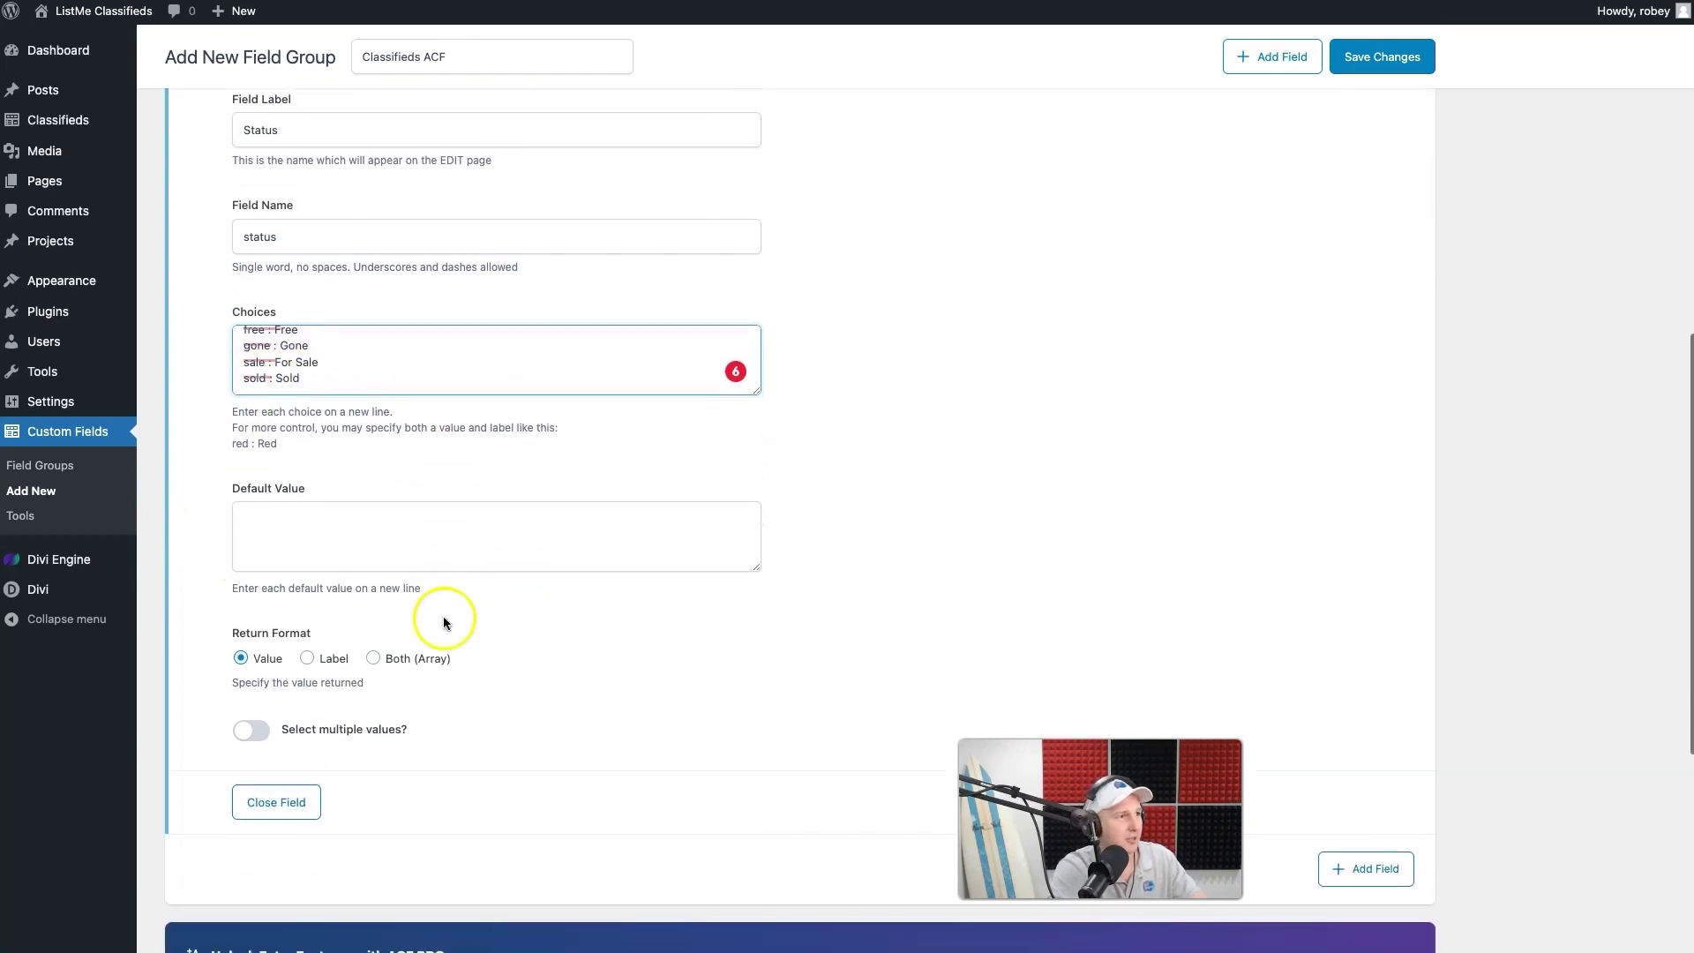
{"action": "left_click", "coordinate": [275, 805]}
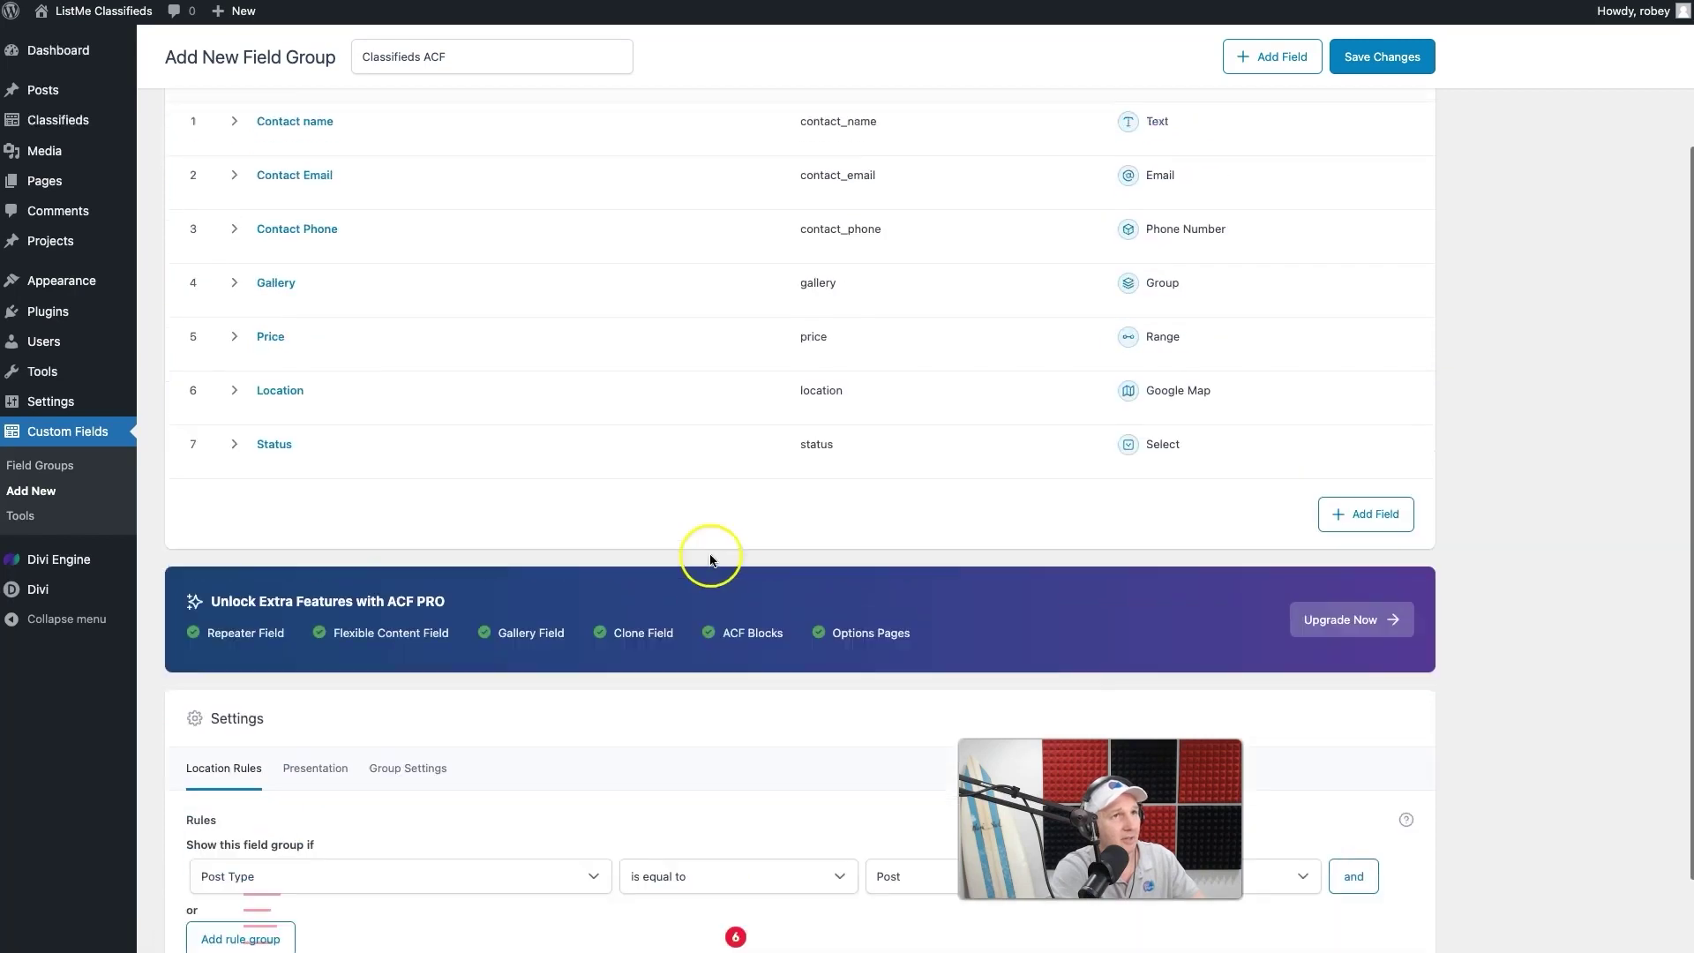
{"action": "scroll", "coordinate": [709, 558], "scroll_direction": "up", "scroll_amount": 2}
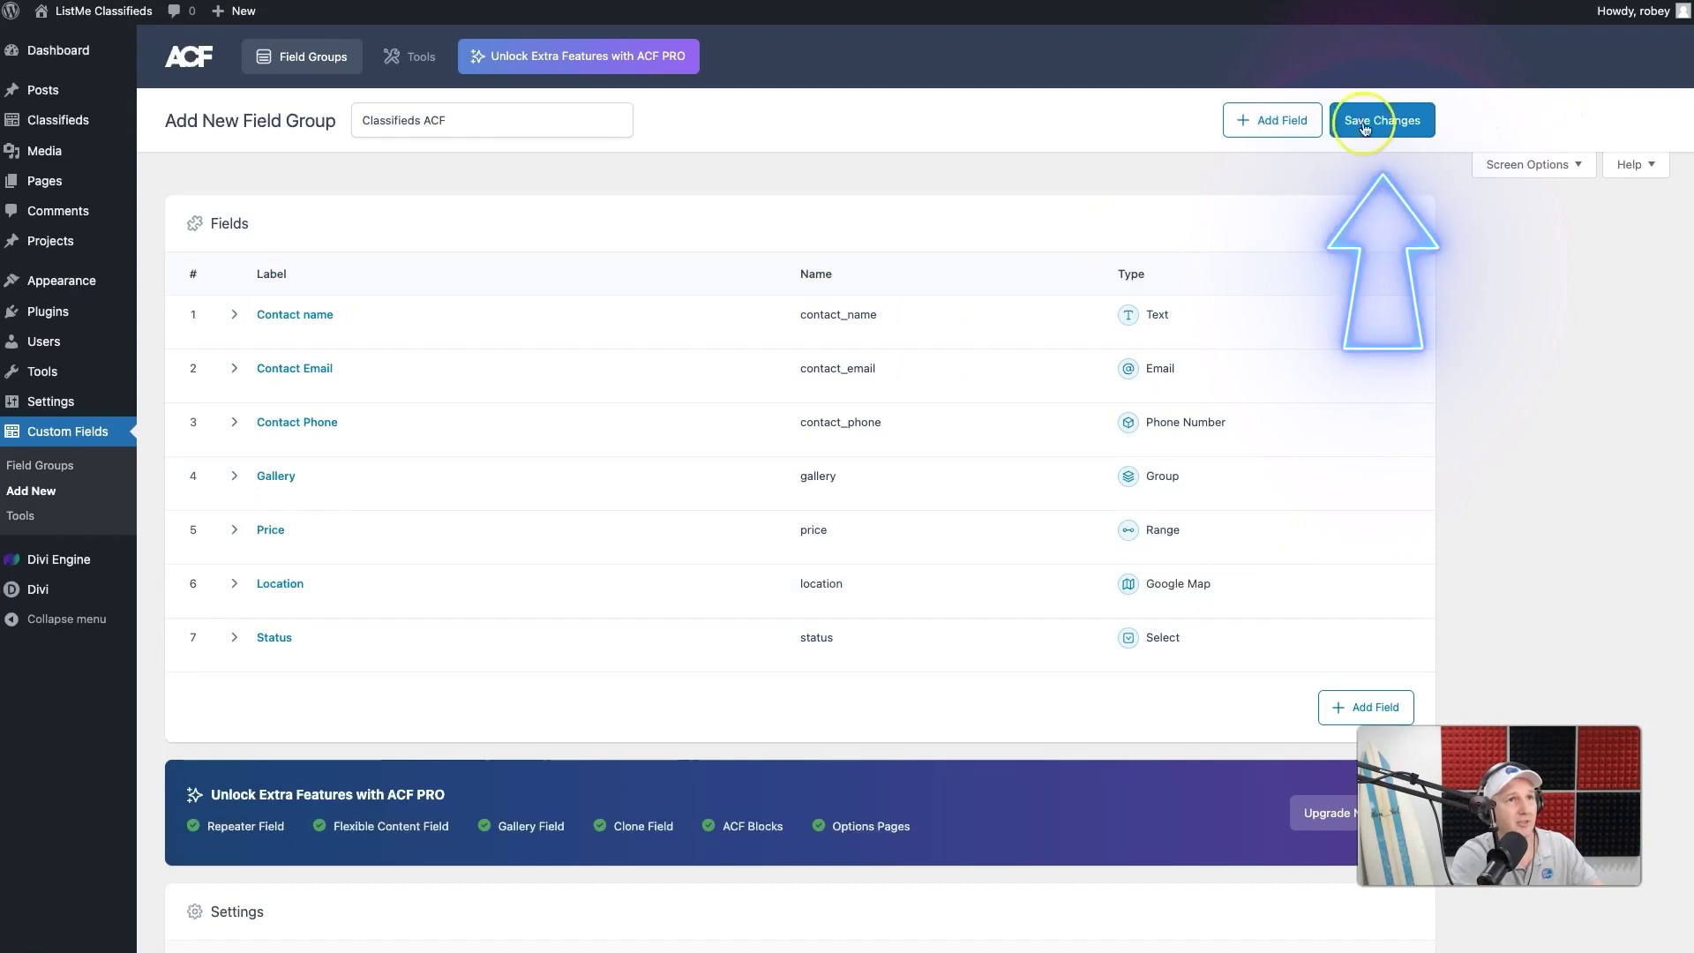
{"action": "left_click", "coordinate": [1364, 129]}
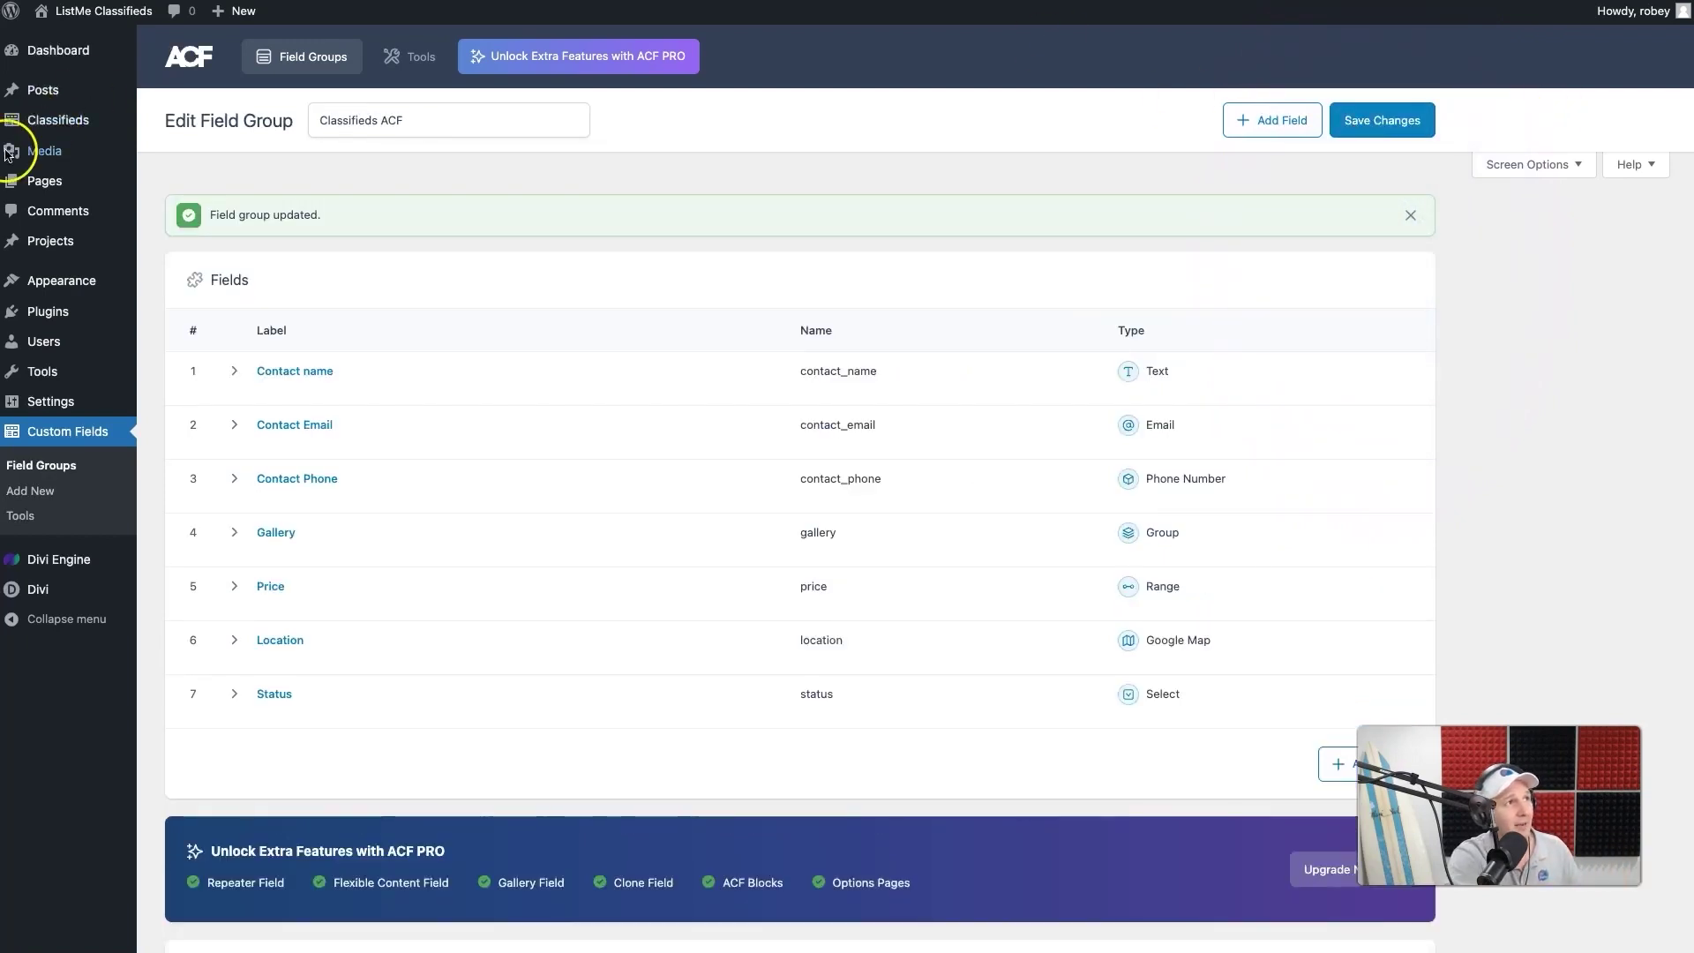
- Open the form for adding a new classified in a new browser tab and check it for the custom fields
{"action": "mouse_move", "coordinate": [71, 120]}
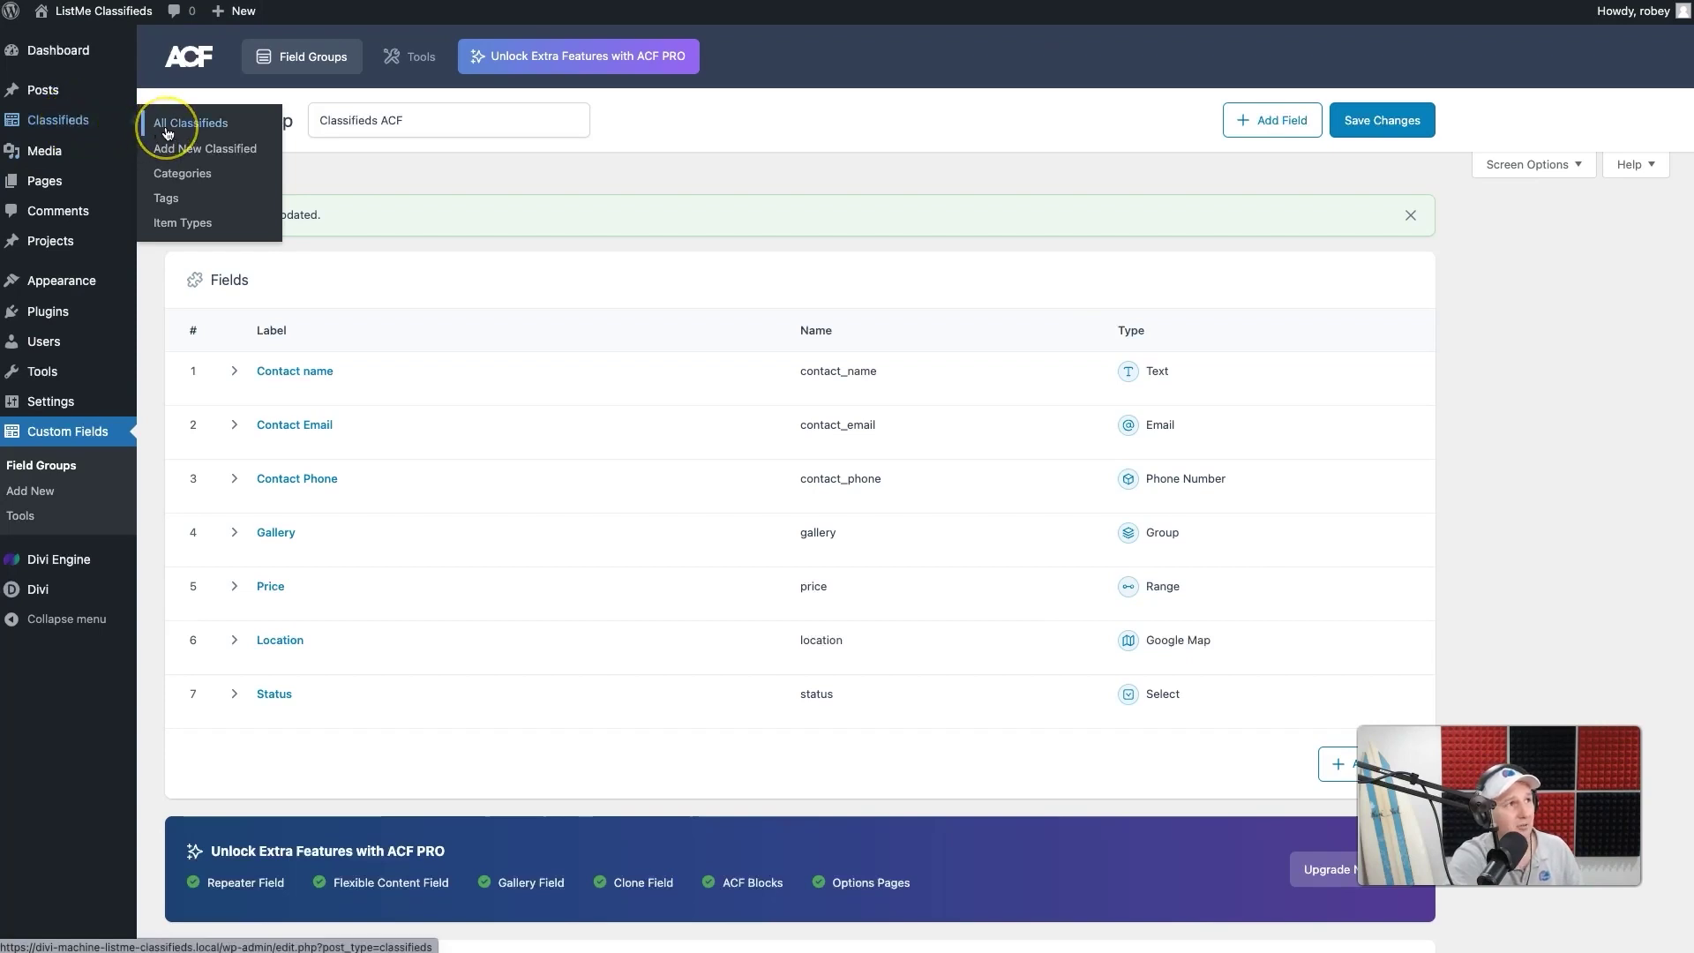
{"action": "scroll", "coordinate": [548, 710], "scroll_direction": "down", "scroll_amount": 5}
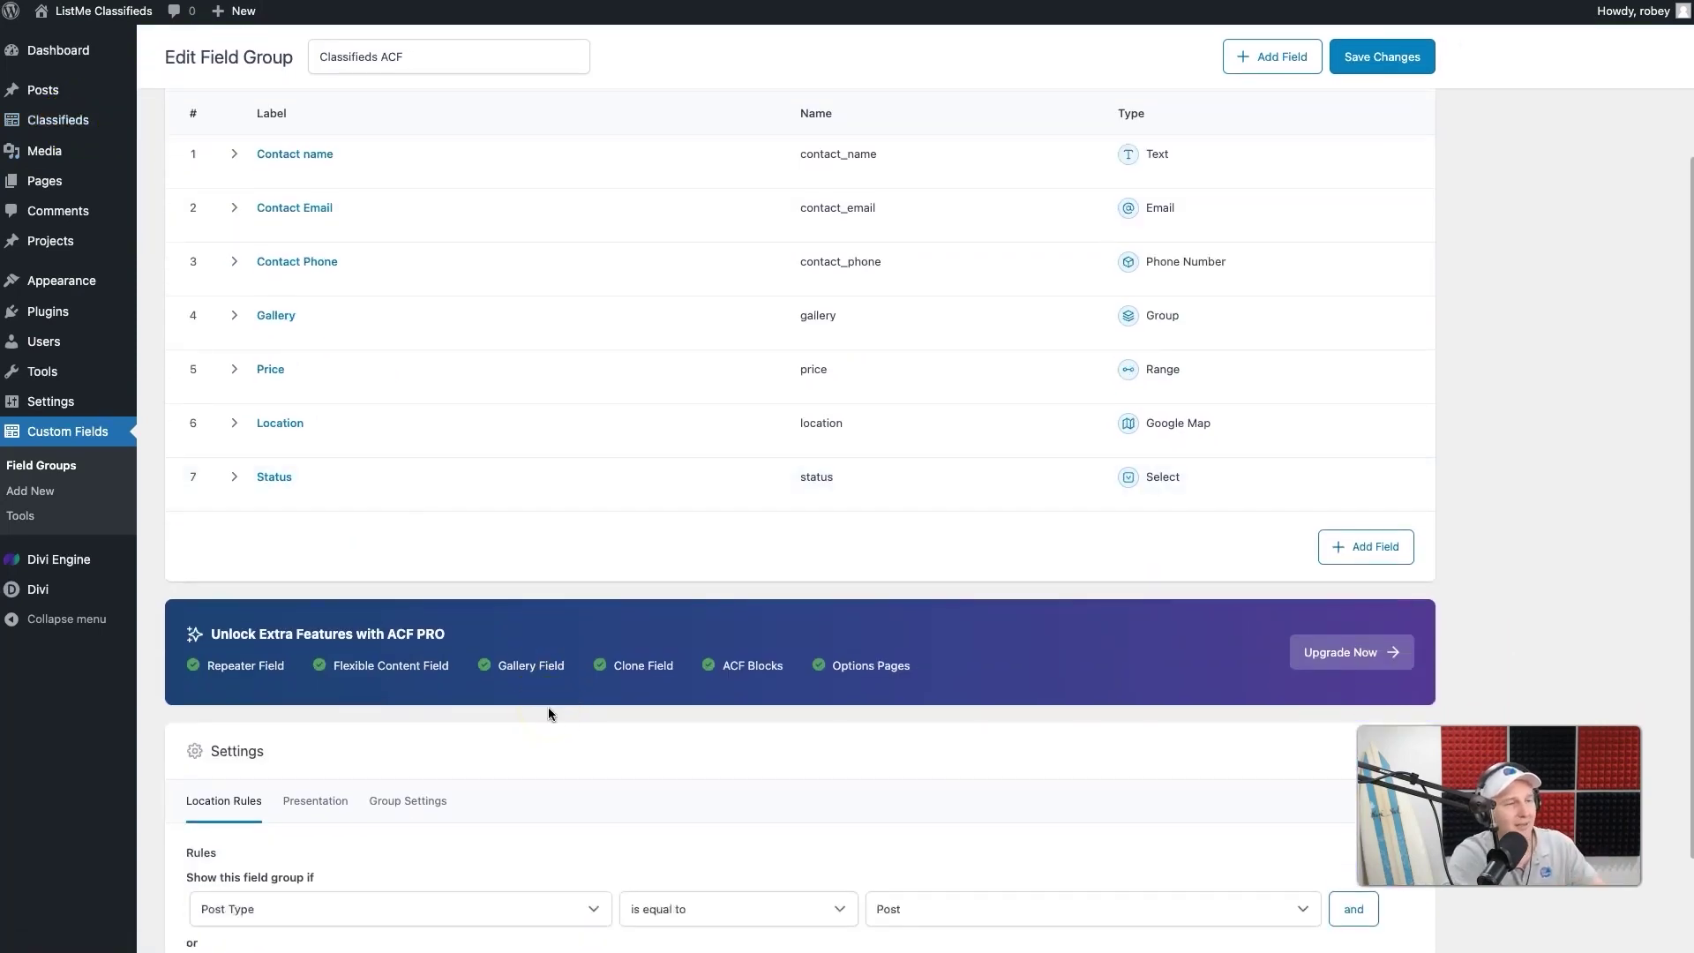
{"action": "scroll", "coordinate": [548, 713], "scroll_direction": "down", "scroll_amount": 3}
{"action": "scroll", "coordinate": [548, 713], "scroll_direction": "up", "scroll_amount": 5}
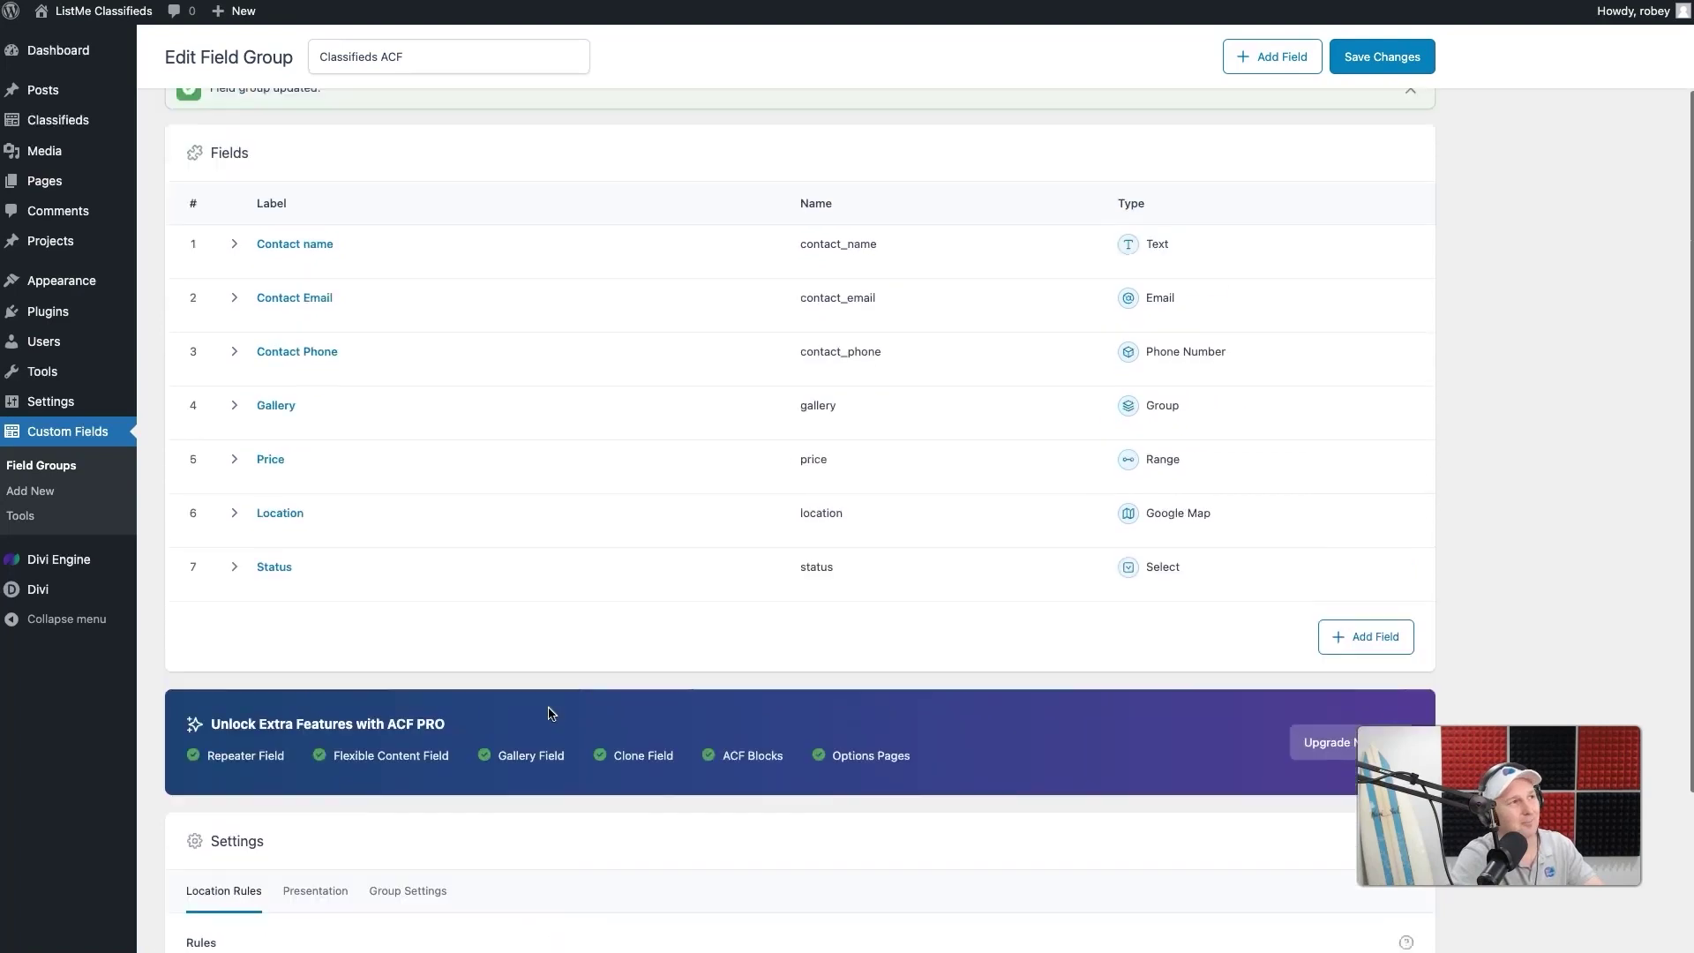
{"action": "scroll", "coordinate": [548, 713], "scroll_direction": "up", "scroll_amount": 3}
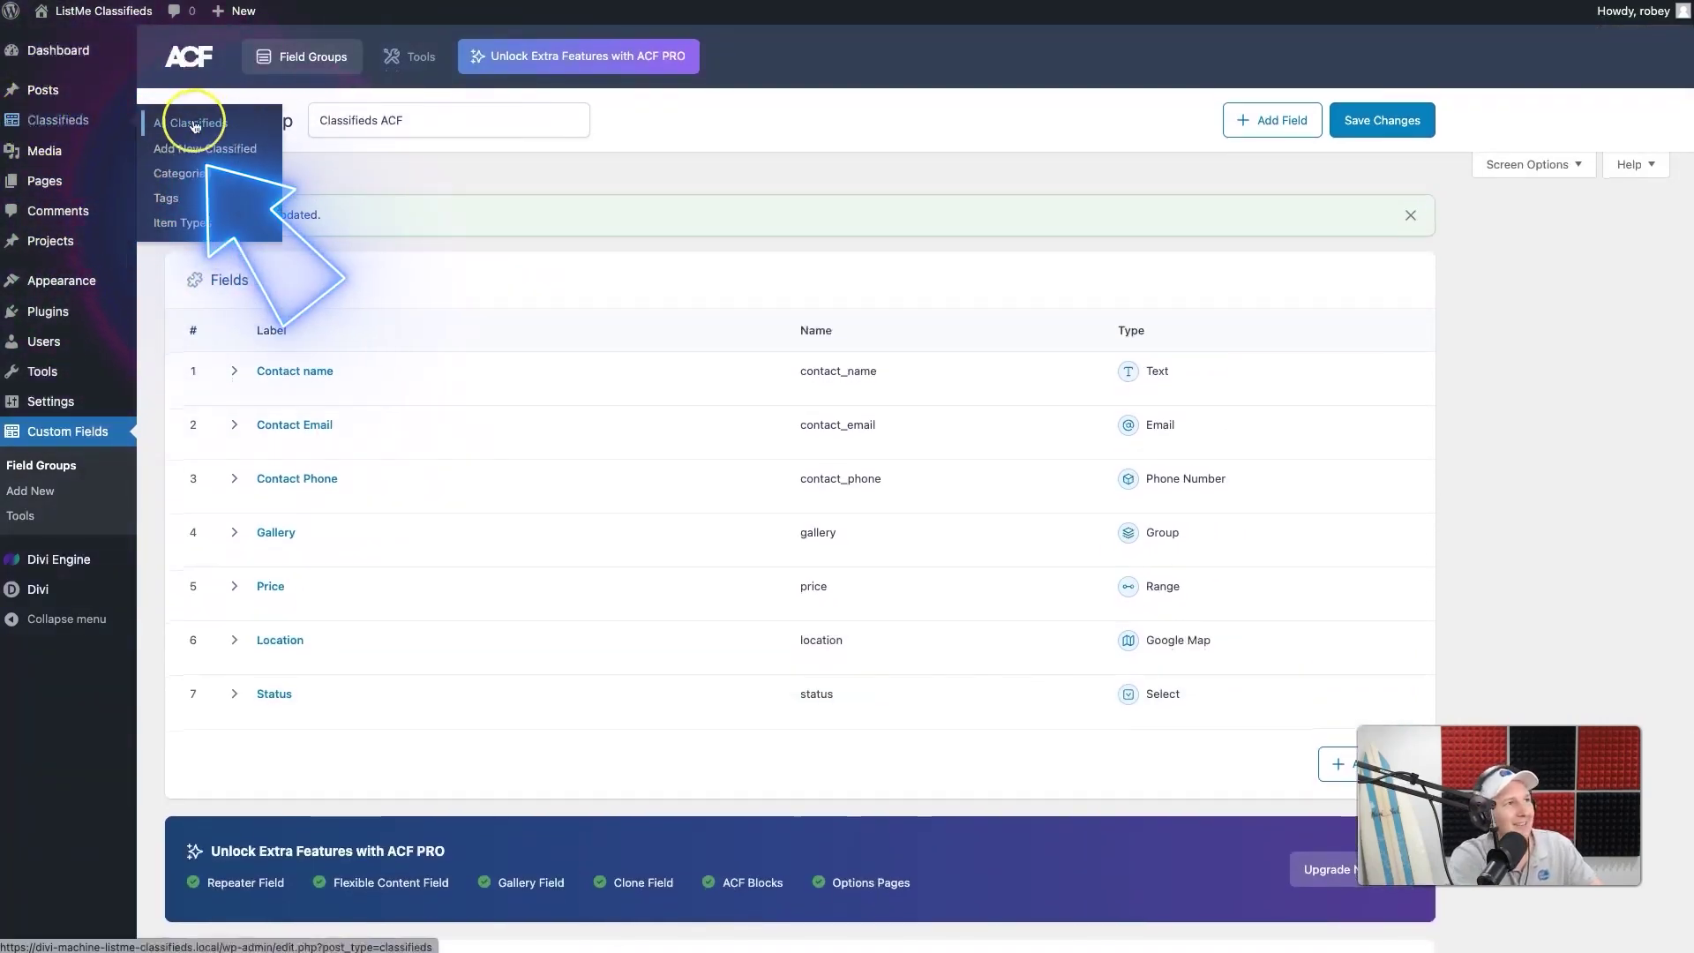
{"action": "right_click", "coordinate": [195, 146]}
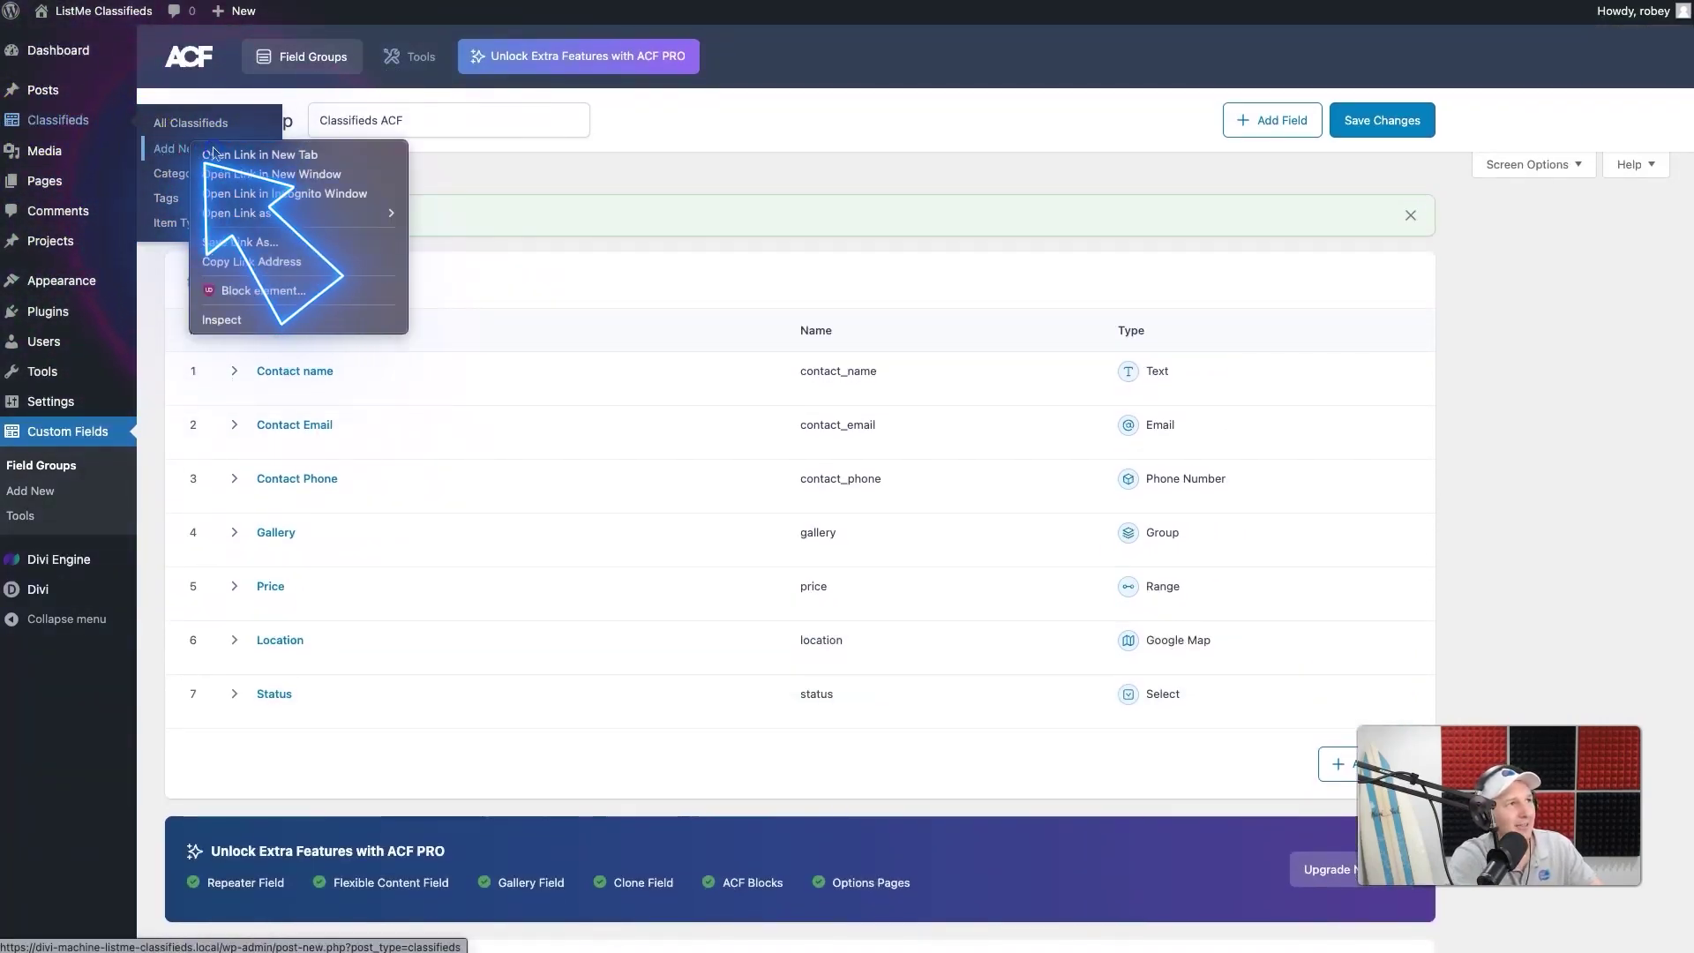
{"action": "left_click", "coordinate": [215, 154]}
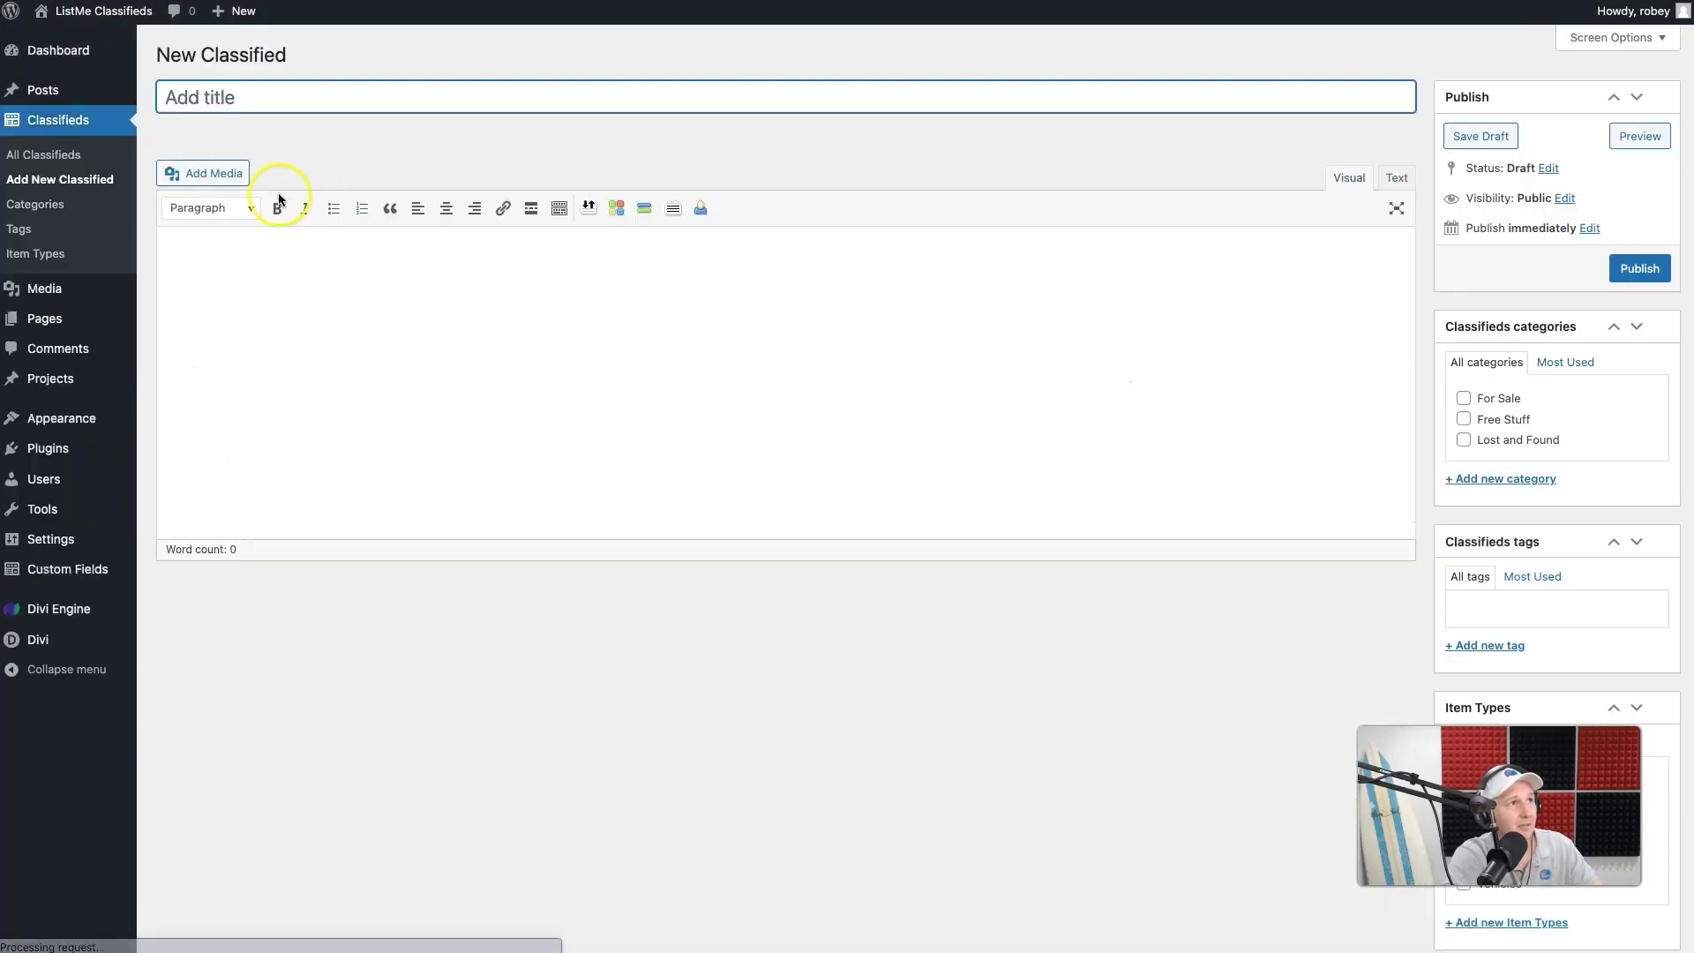
{"action": "scroll", "coordinate": [572, 794], "scroll_direction": "down", "scroll_amount": 3}
{"action": "scroll", "coordinate": [573, 798], "scroll_direction": "up", "scroll_amount": 3}
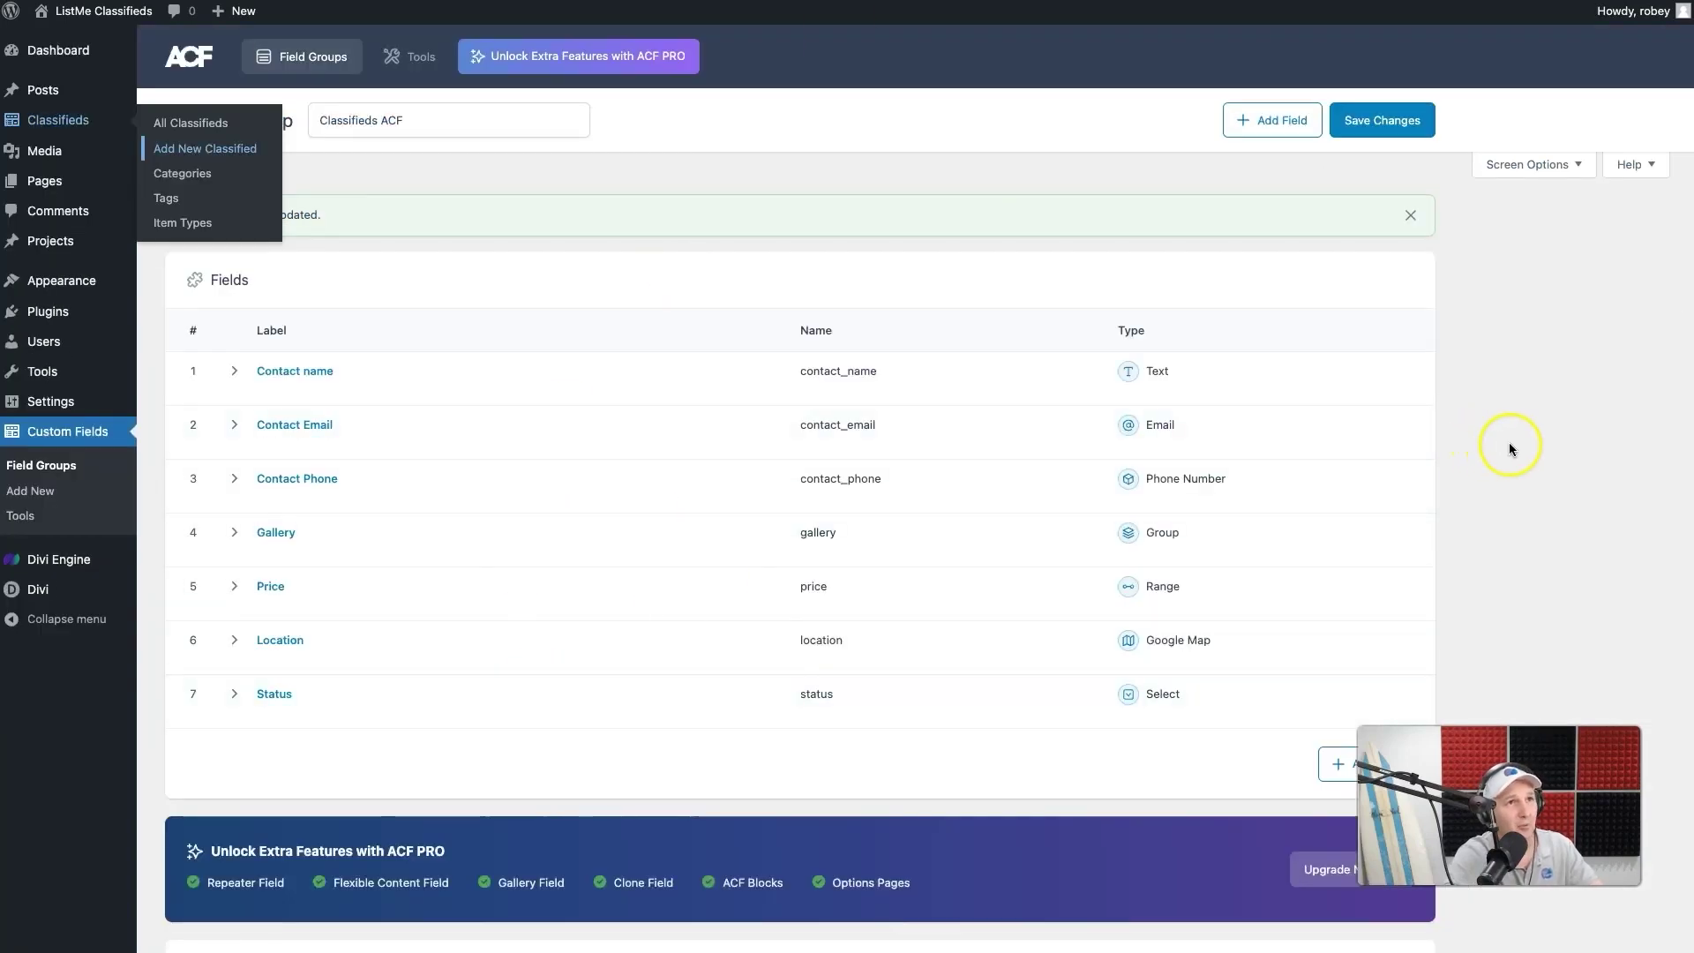
- Set the Classifieds ACF location rule to Post Type is equal to Classifieds and save the field group
{"action": "scroll", "coordinate": [897, 666], "scroll_direction": "down", "scroll_amount": 1}
{"action": "scroll", "coordinate": [898, 666], "scroll_direction": "down", "scroll_amount": 5}
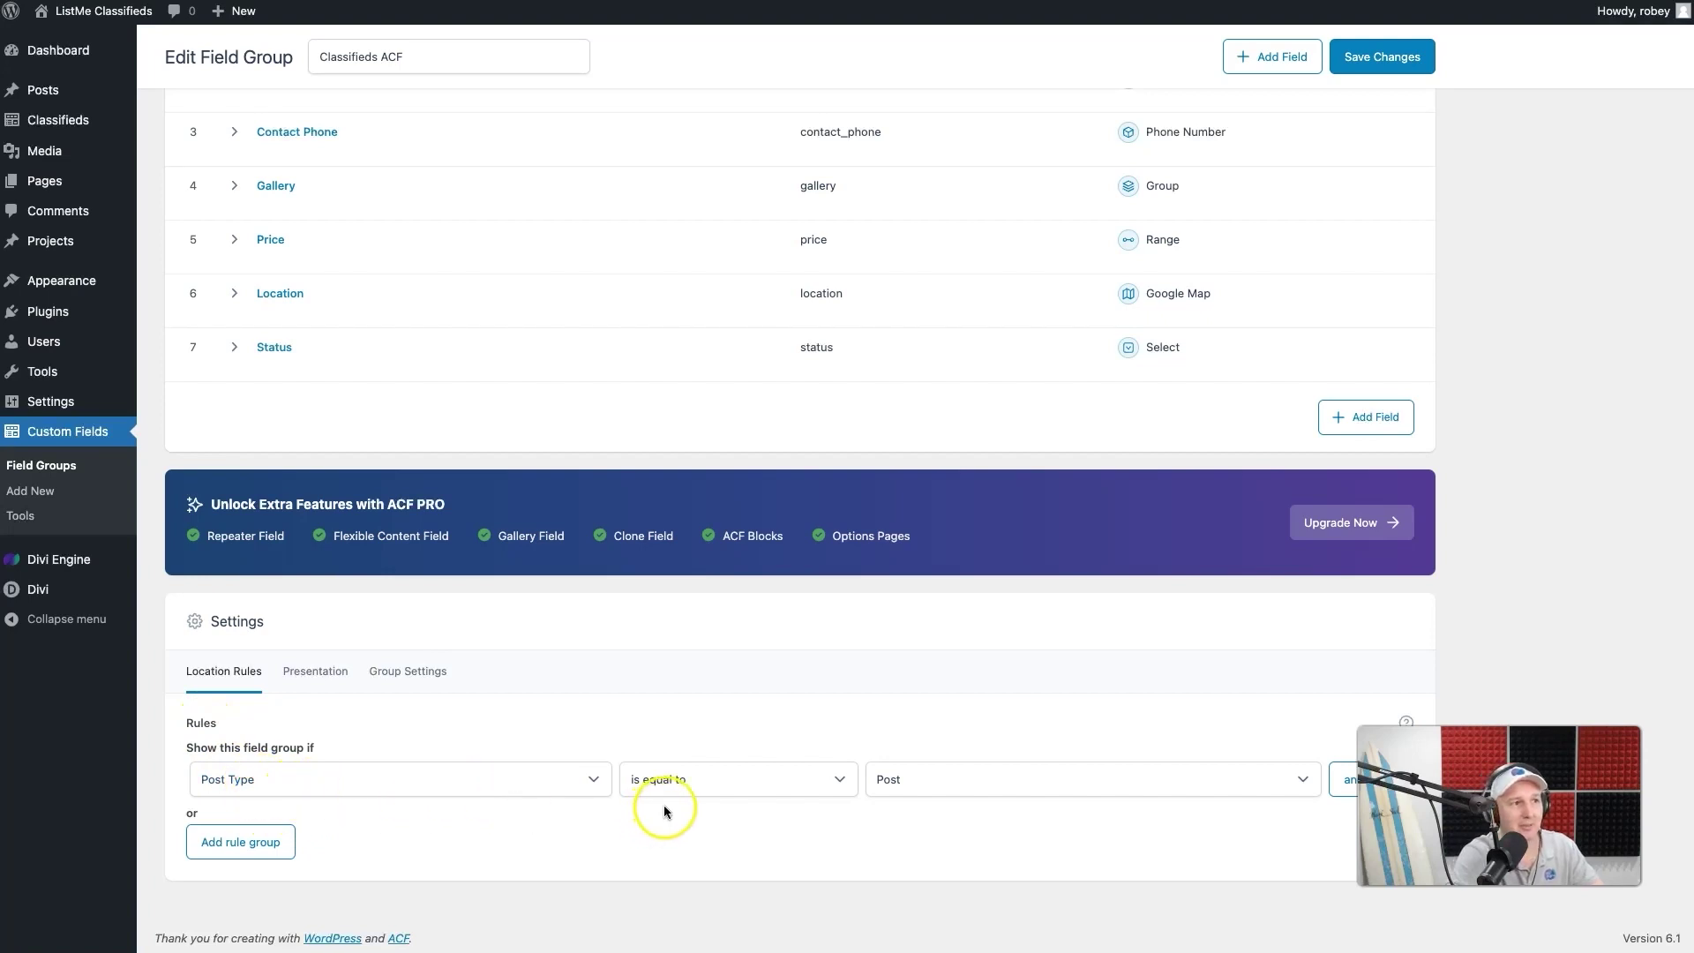
{"action": "left_click", "coordinate": [976, 781]}
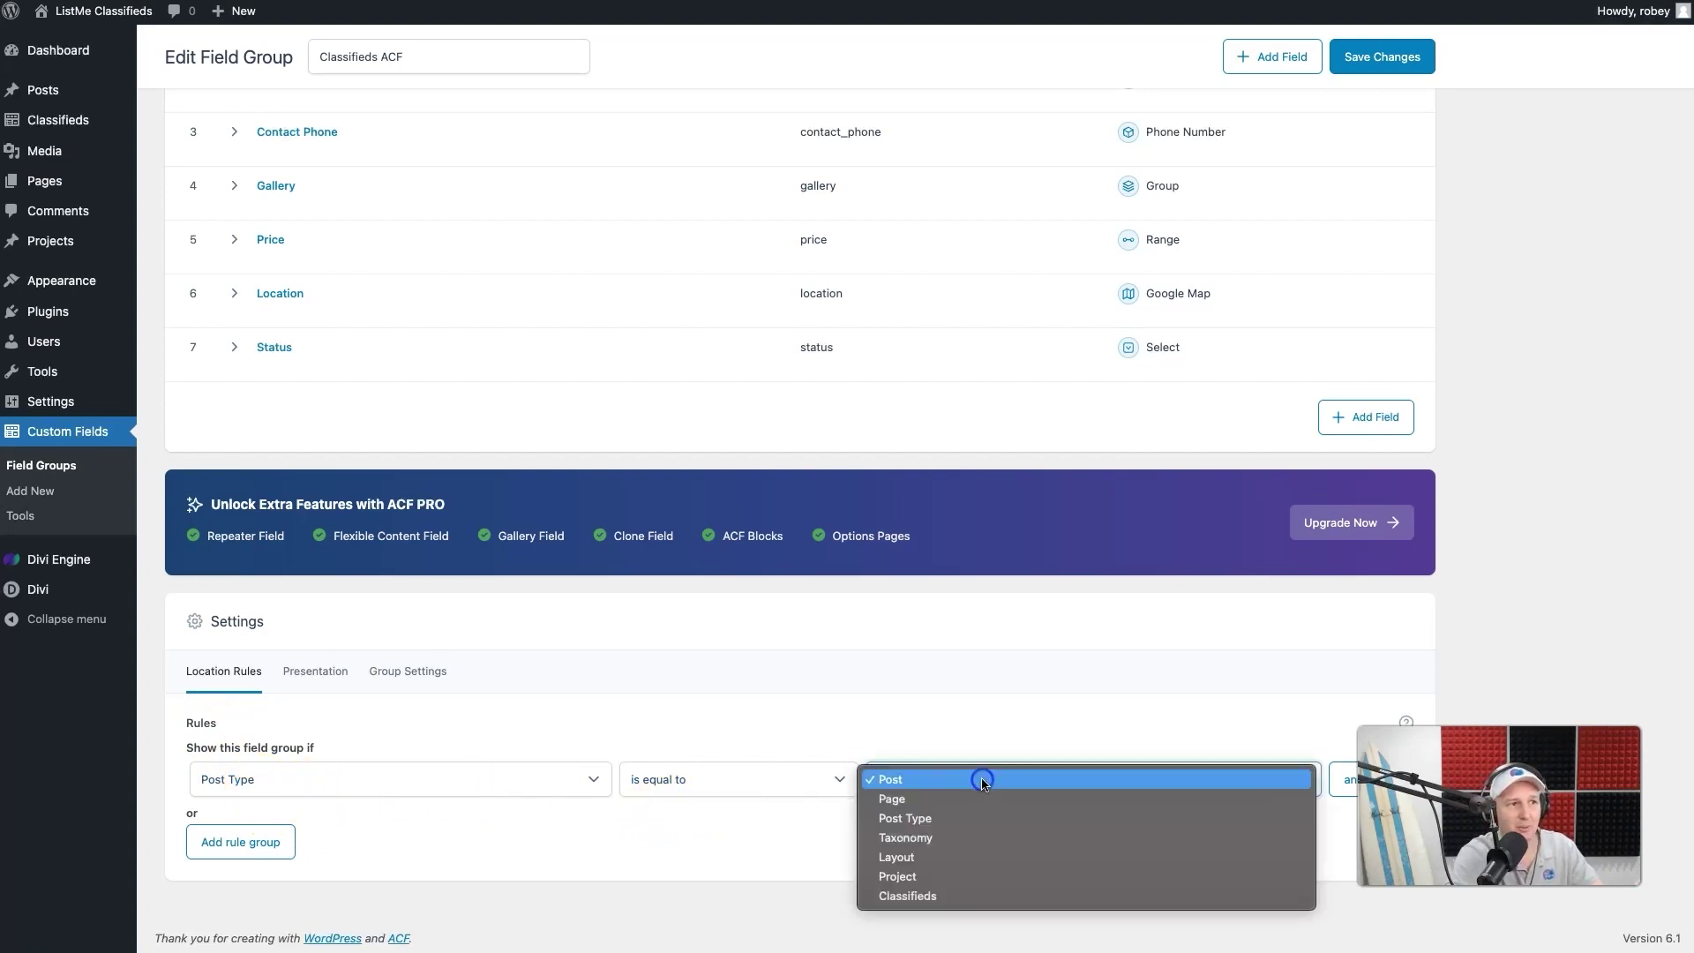
{"action": "left_click", "coordinate": [977, 897]}
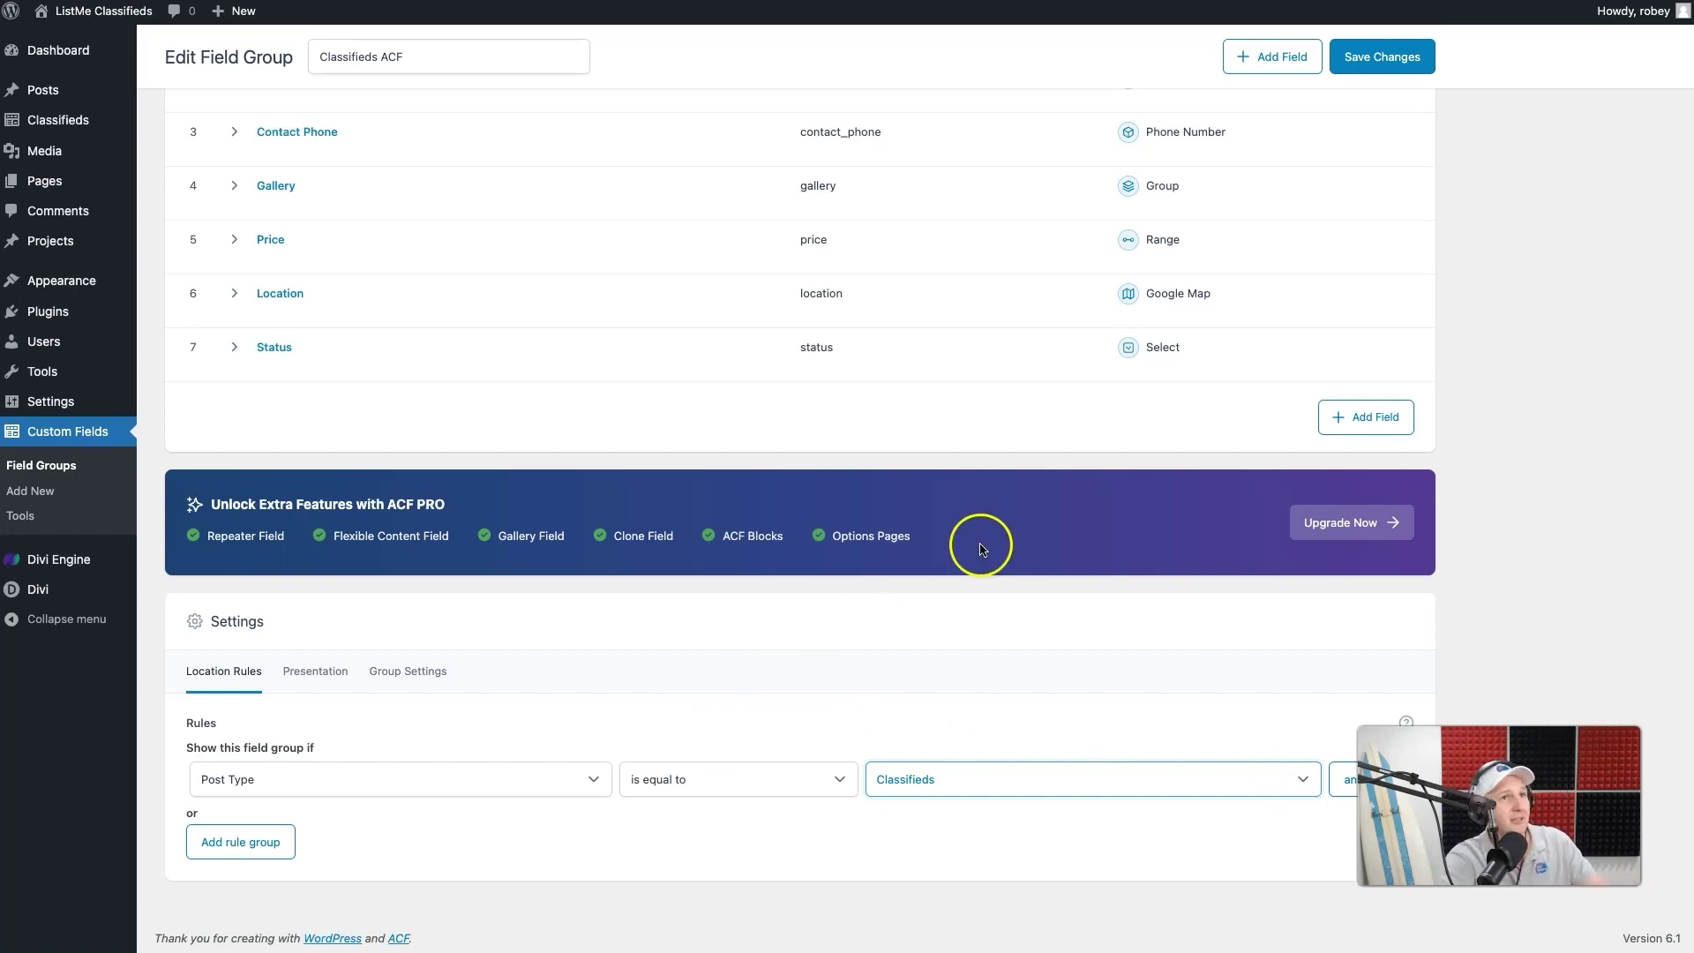
{"action": "left_click", "coordinate": [1410, 58]}
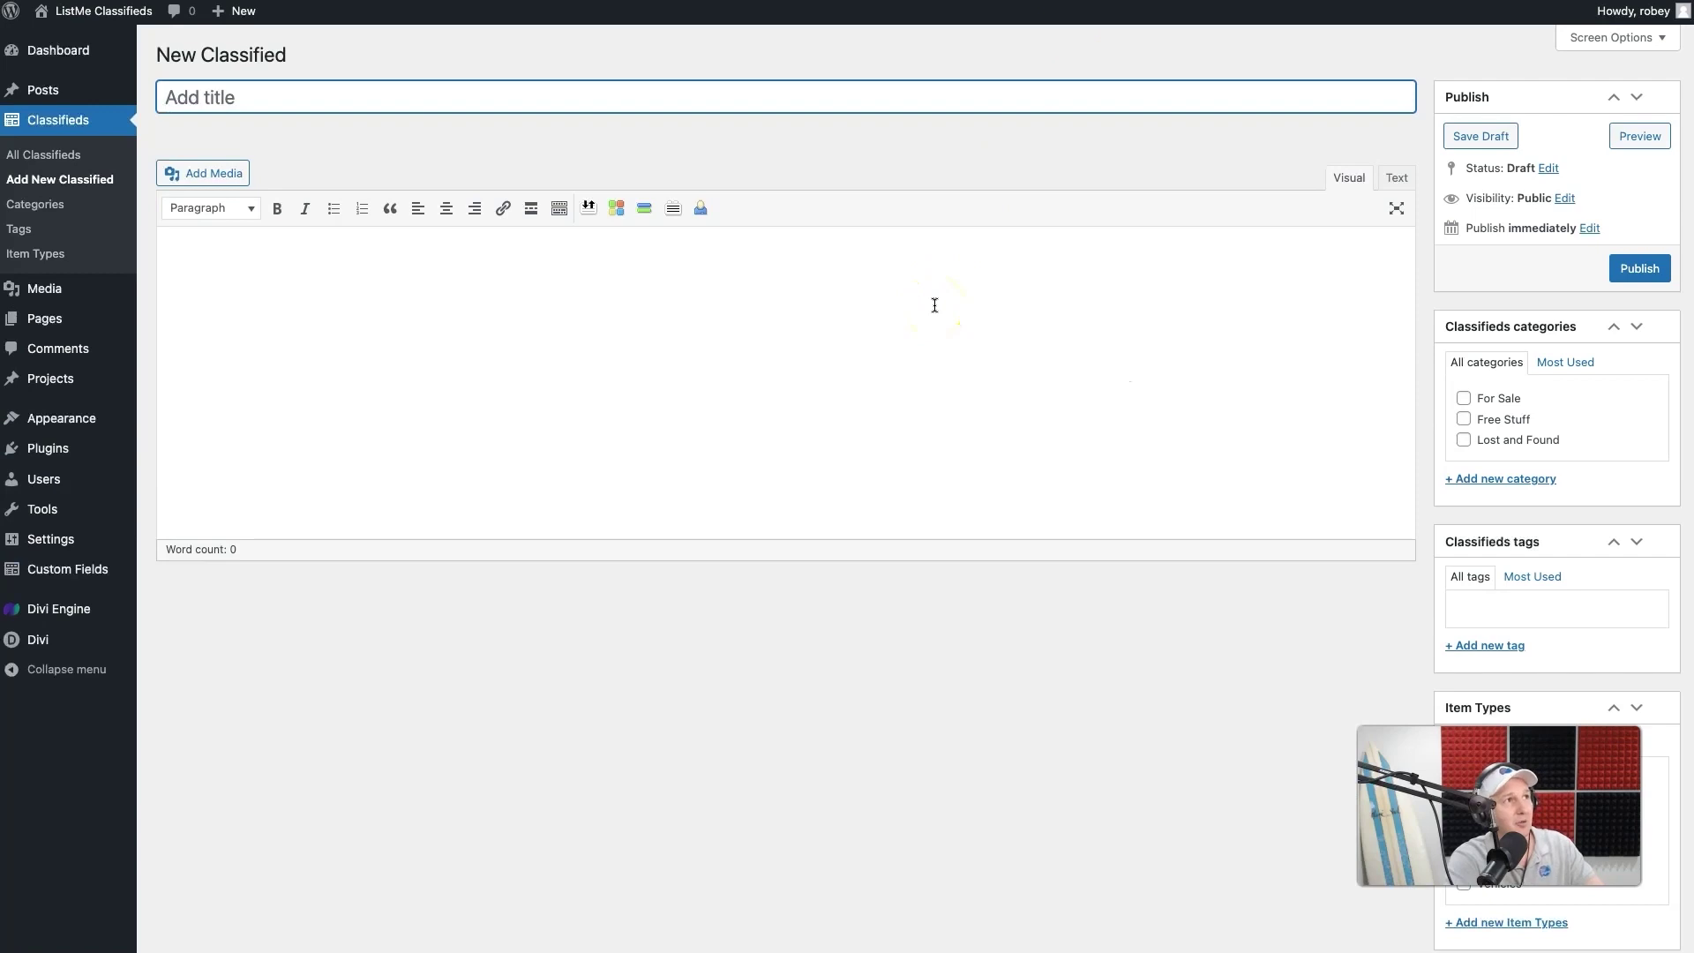
- Review the Classifieds ACF fields on the new classified form and set the Price to 500
{"action": "scroll", "coordinate": [616, 634], "scroll_direction": "down", "scroll_amount": 4}
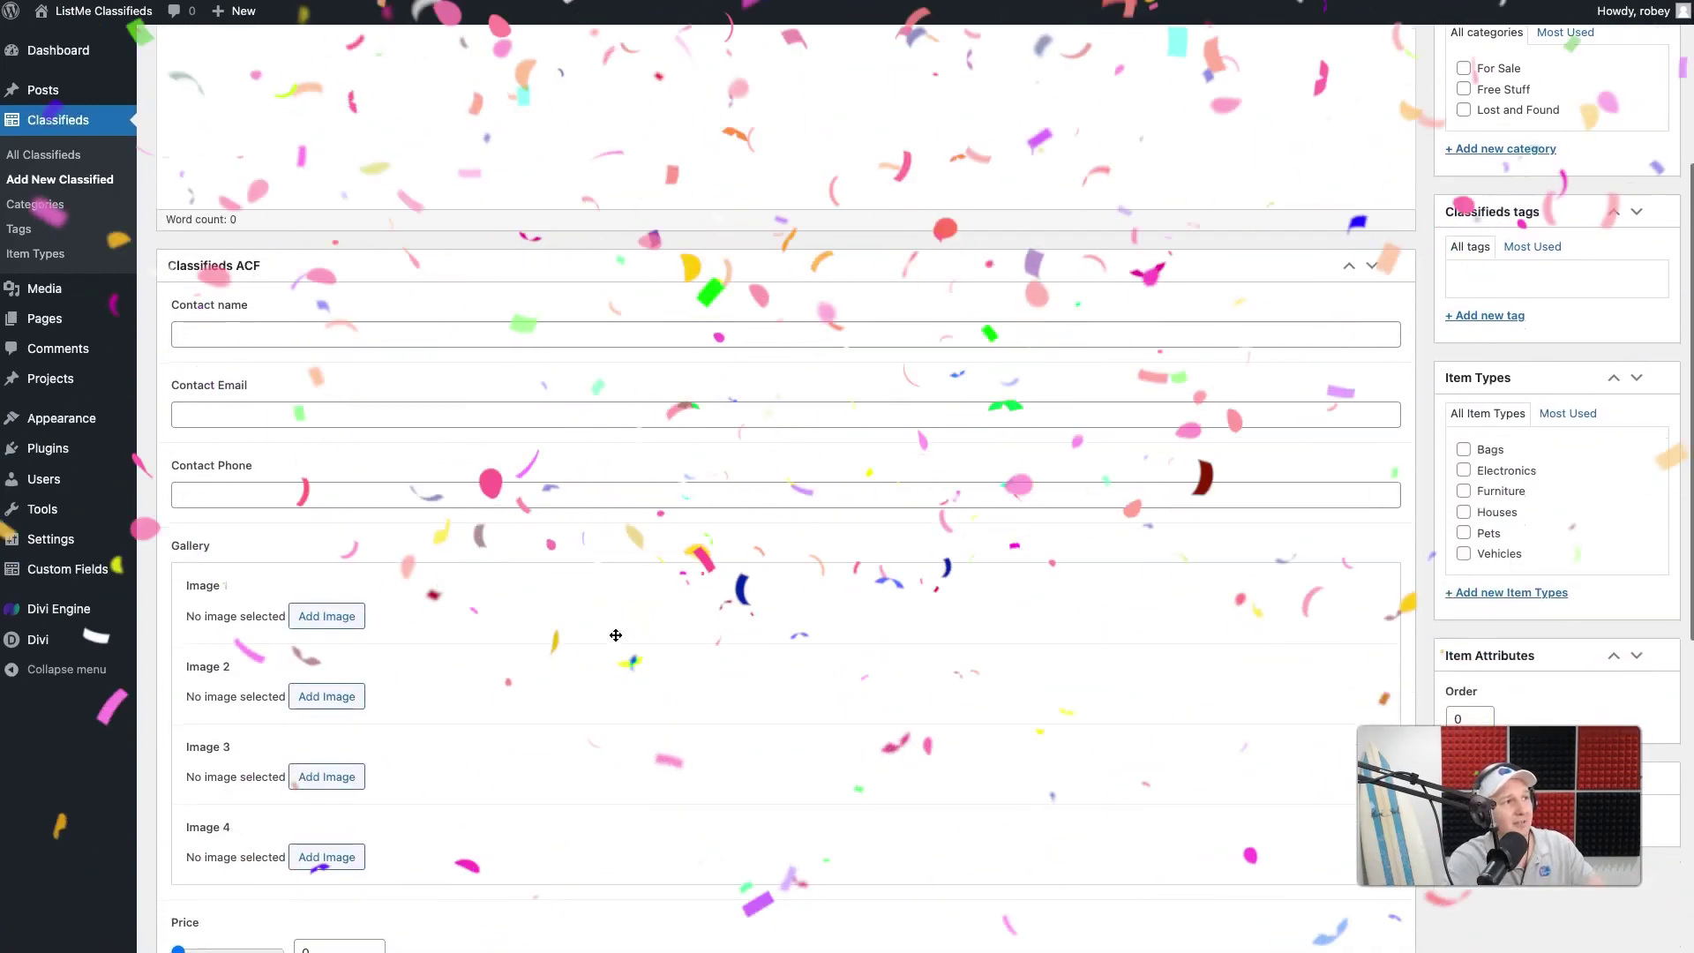
{"action": "scroll", "coordinate": [615, 635], "scroll_direction": "down", "scroll_amount": 2}
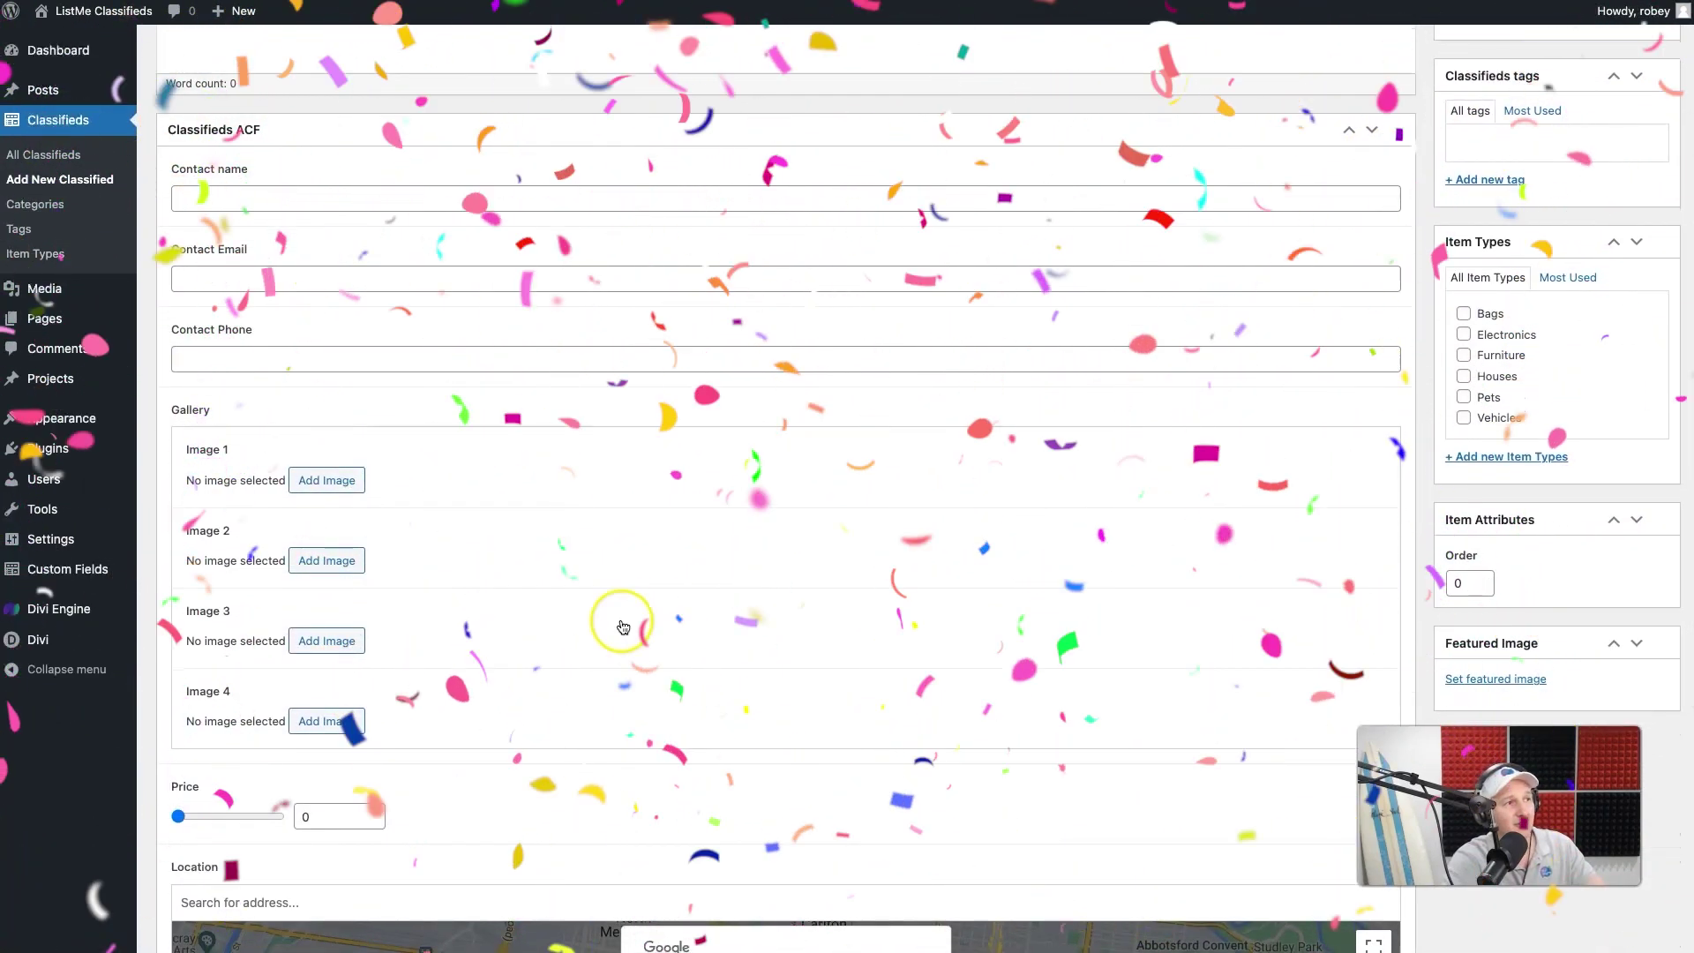
{"action": "scroll", "coordinate": [624, 628], "scroll_direction": "down", "scroll_amount": 6}
{"action": "mouse_move", "coordinate": [173, 332]}
{"action": "left_mouse_down"}
{"action": "mouse_move", "coordinate": [219, 331]}
{"action": "mouse_move", "coordinate": [175, 331]}
{"action": "left_mouse_up"}
{"action": "left_click", "coordinate": [354, 335]}
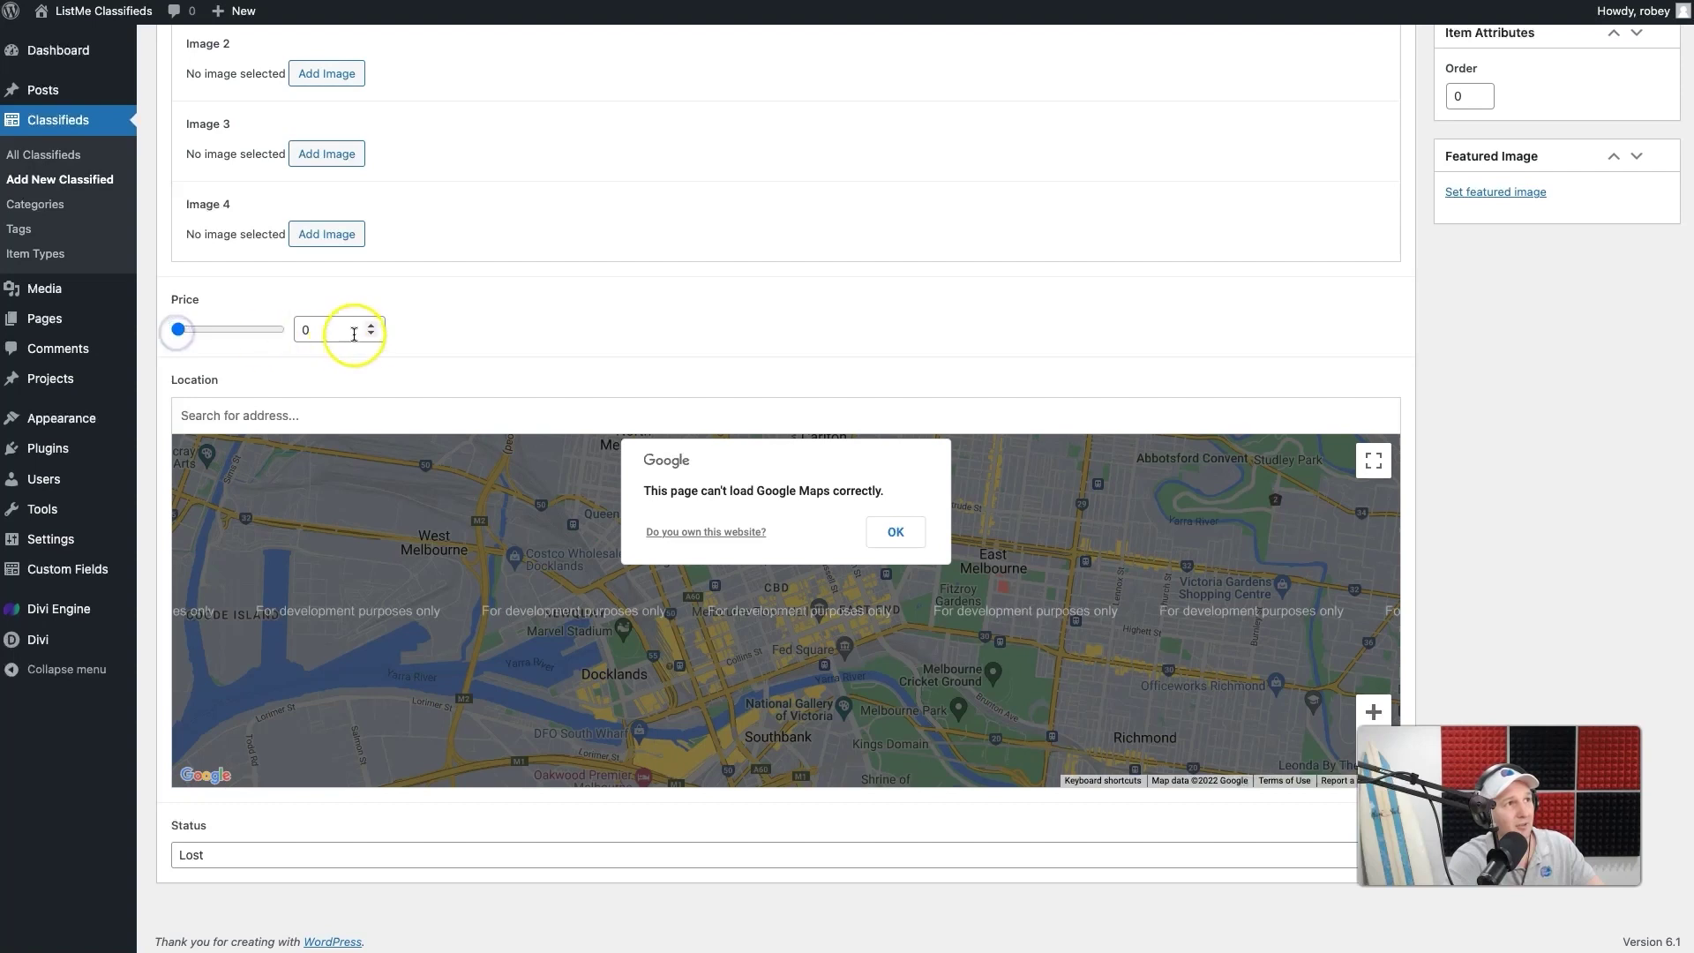
{"action": "key", "text": "BackSpace"}
{"action": "type", "text": "500"}
{"action": "left_click", "coordinate": [454, 290]}
{"action": "left_click", "coordinate": [889, 355]}
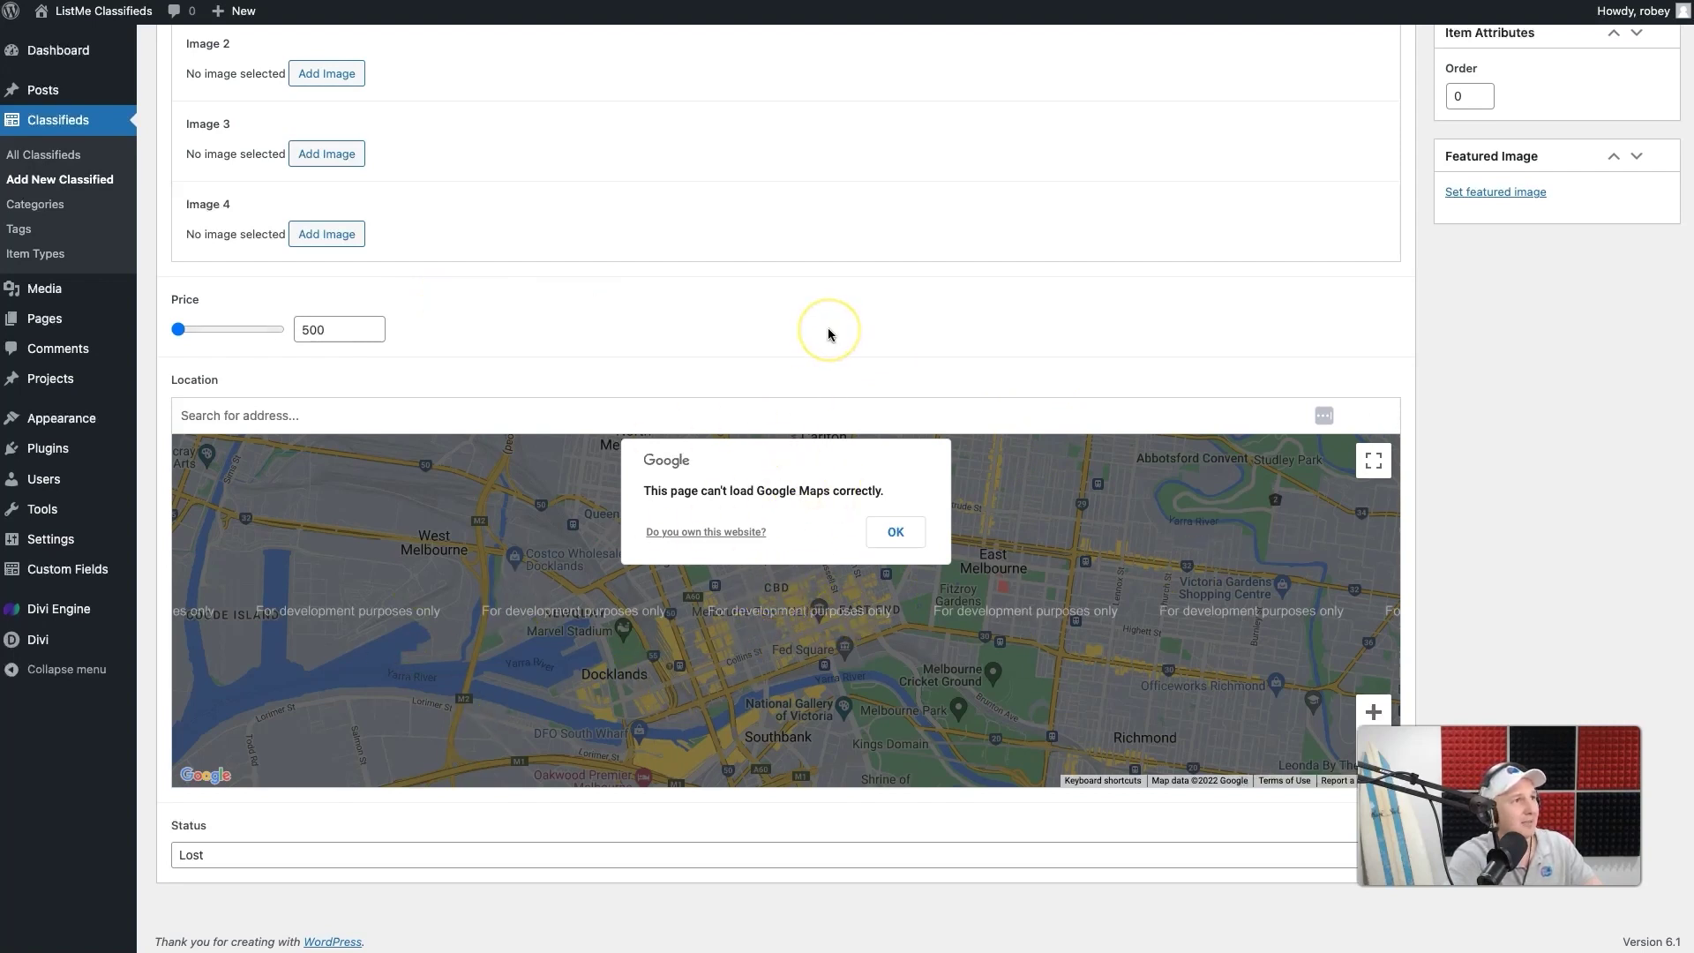
{"action": "scroll", "coordinate": [827, 333], "scroll_direction": "up", "scroll_amount": 10}
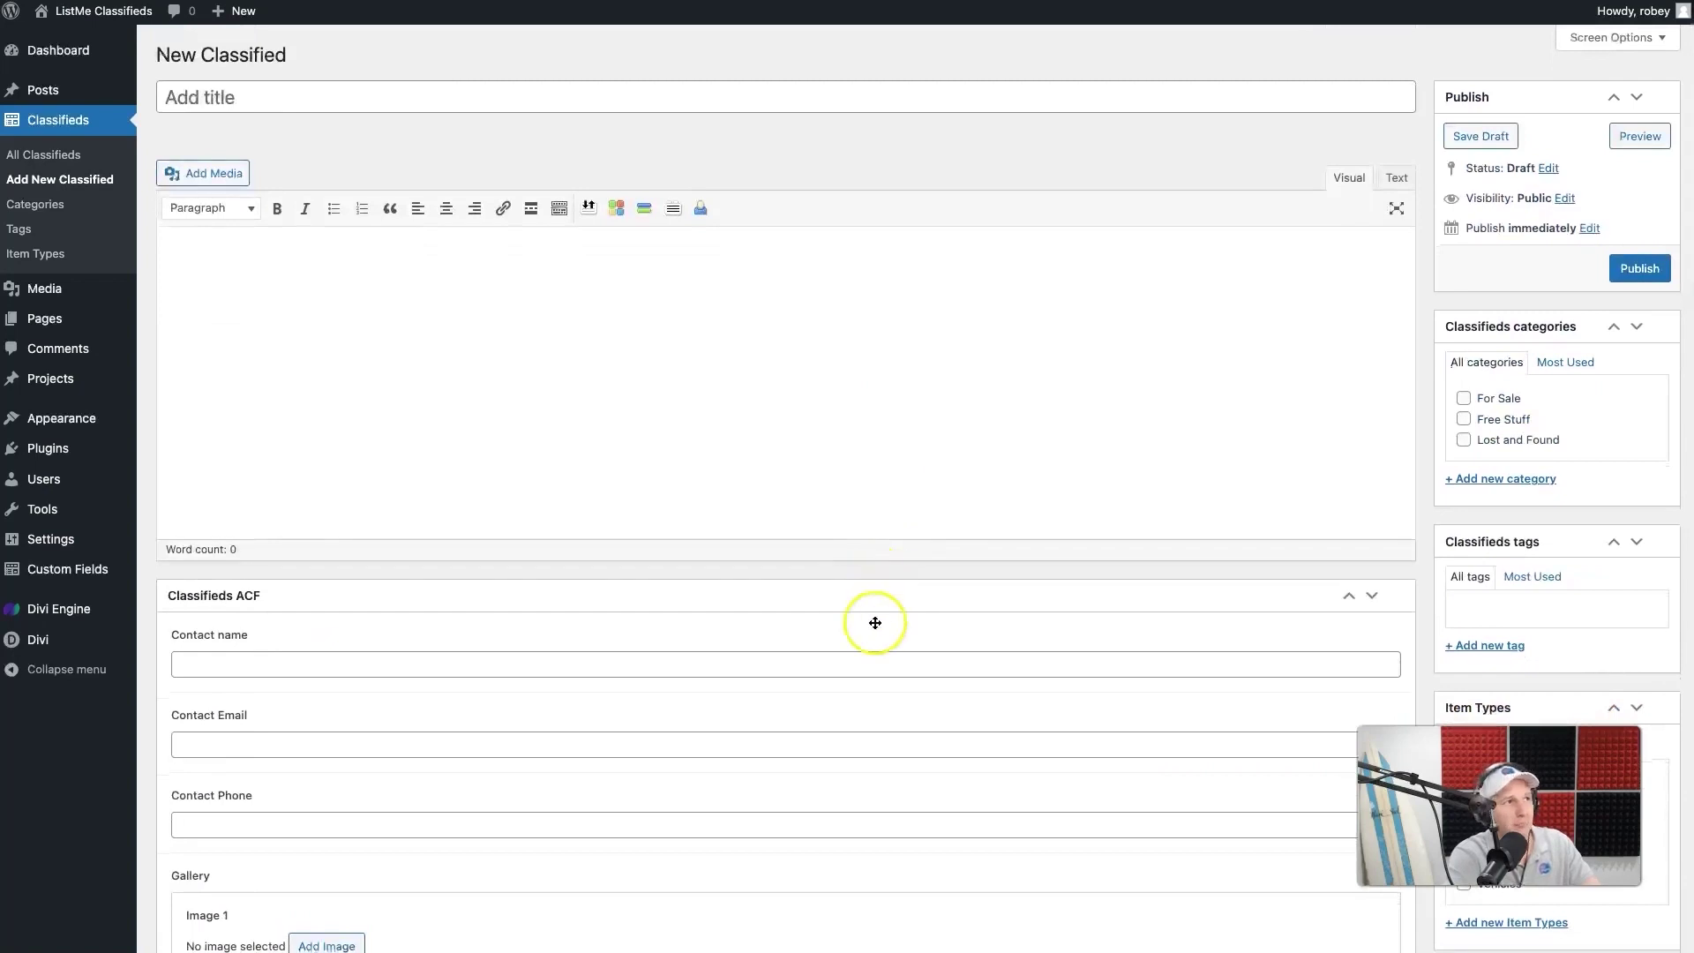